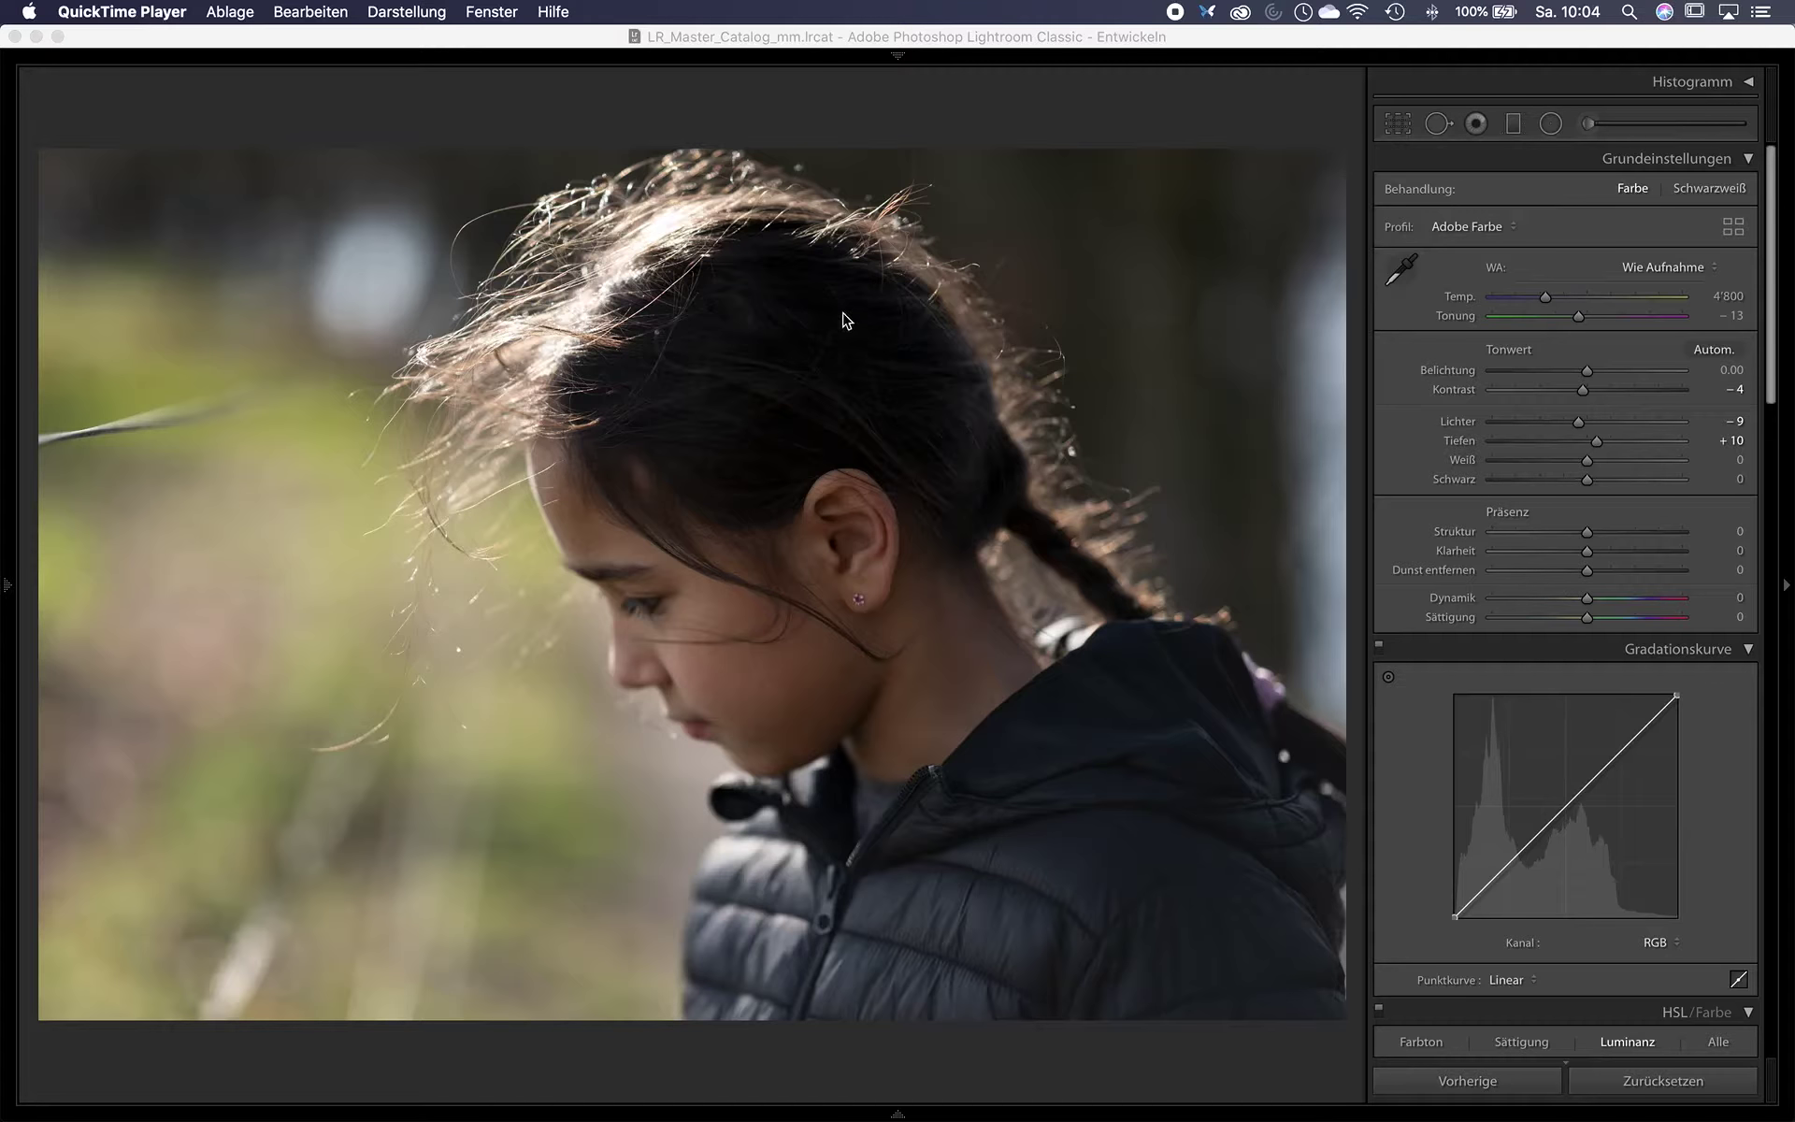
Activate the Lightroom Classic window with the backlit portrait and call up the app switcher.
left_click(870, 37)
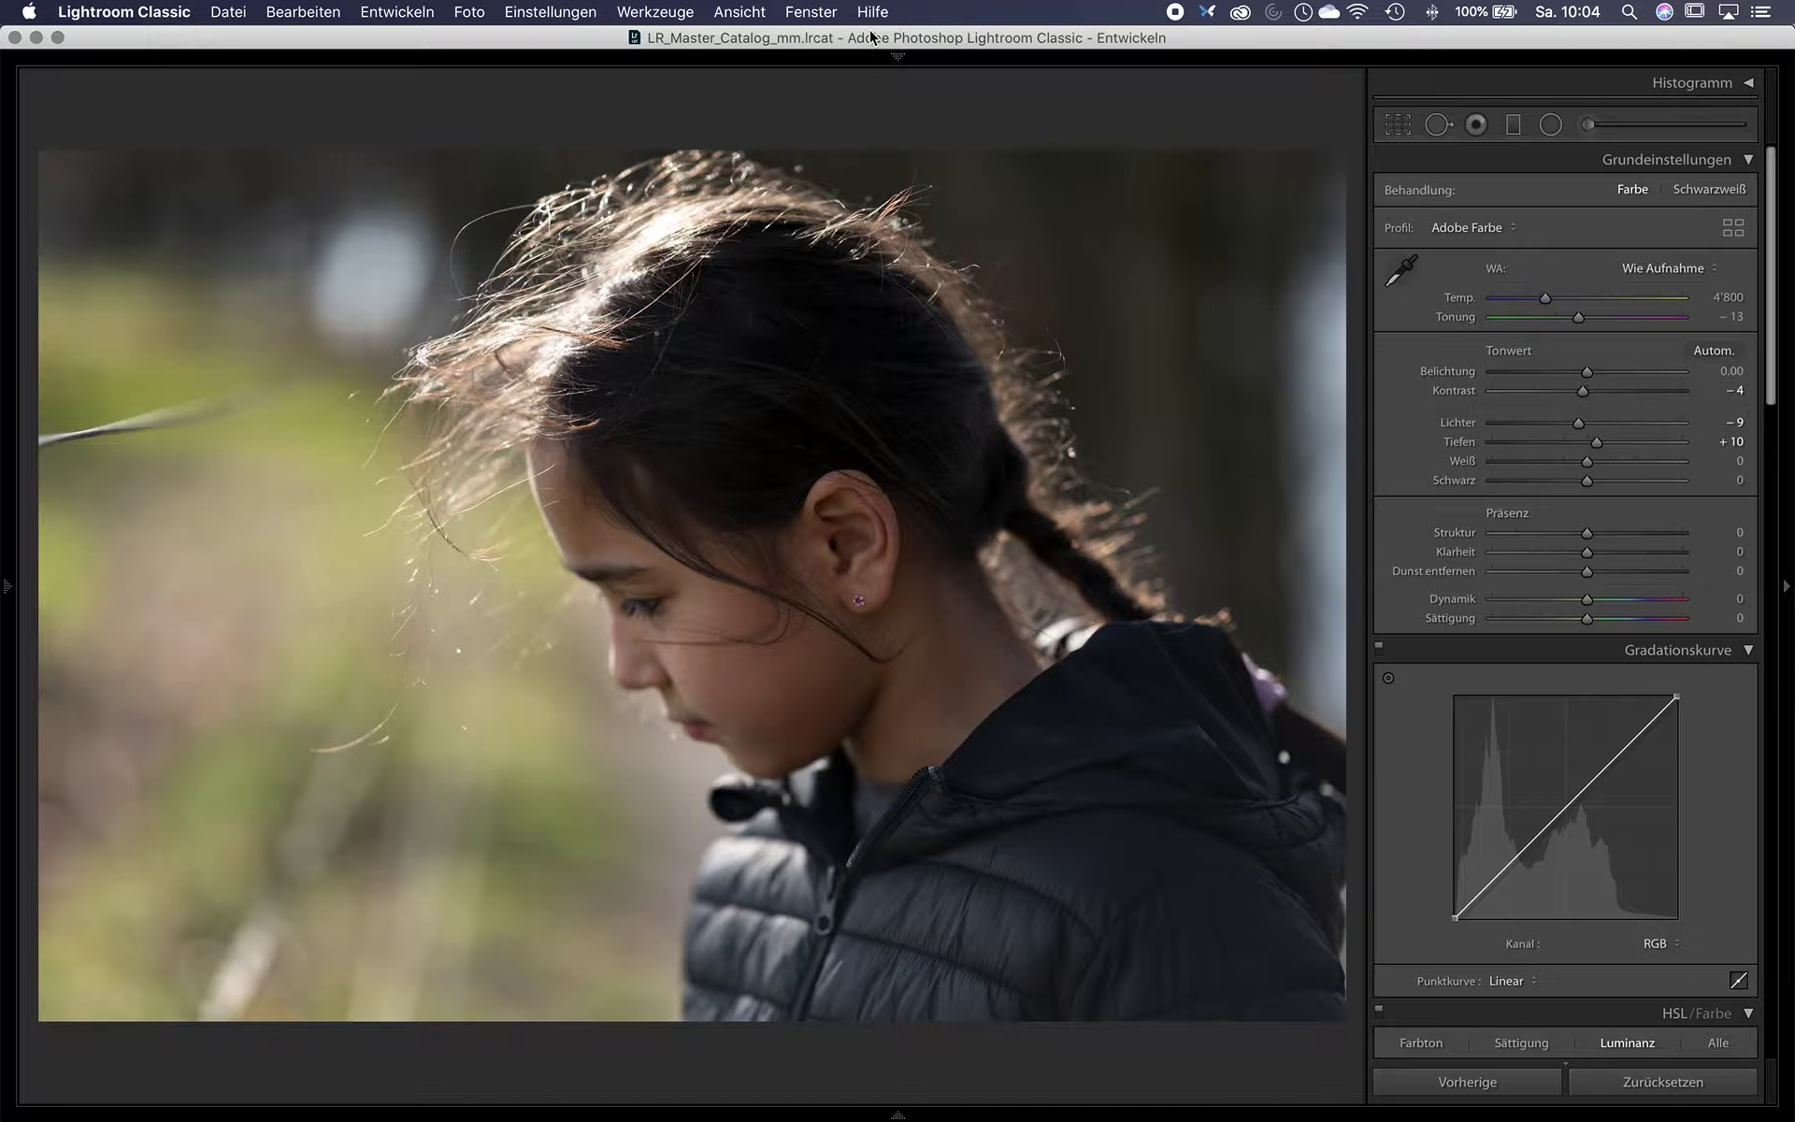
key("super+Tab")
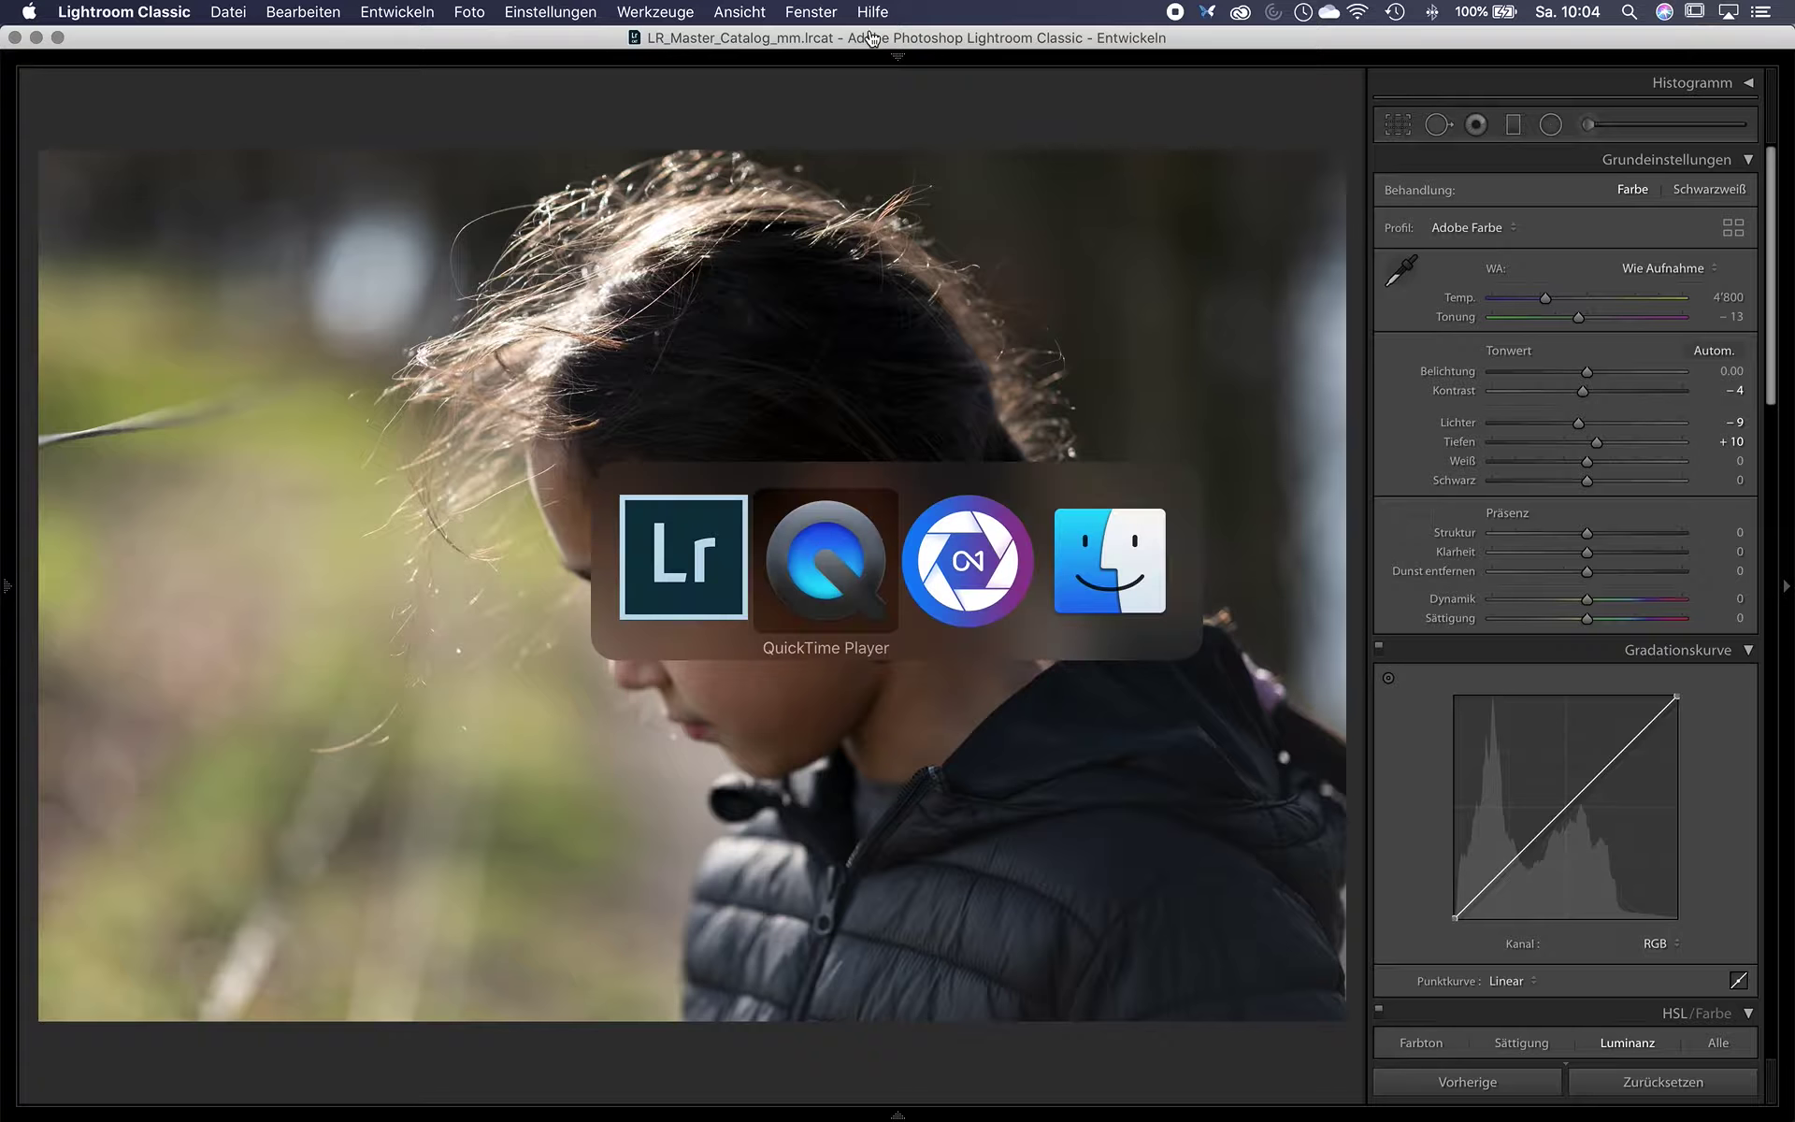
In ON1 Photo RAW 2020, strip all effect filters, then undo to restore the black-and-white edits.
key("super+Tab")
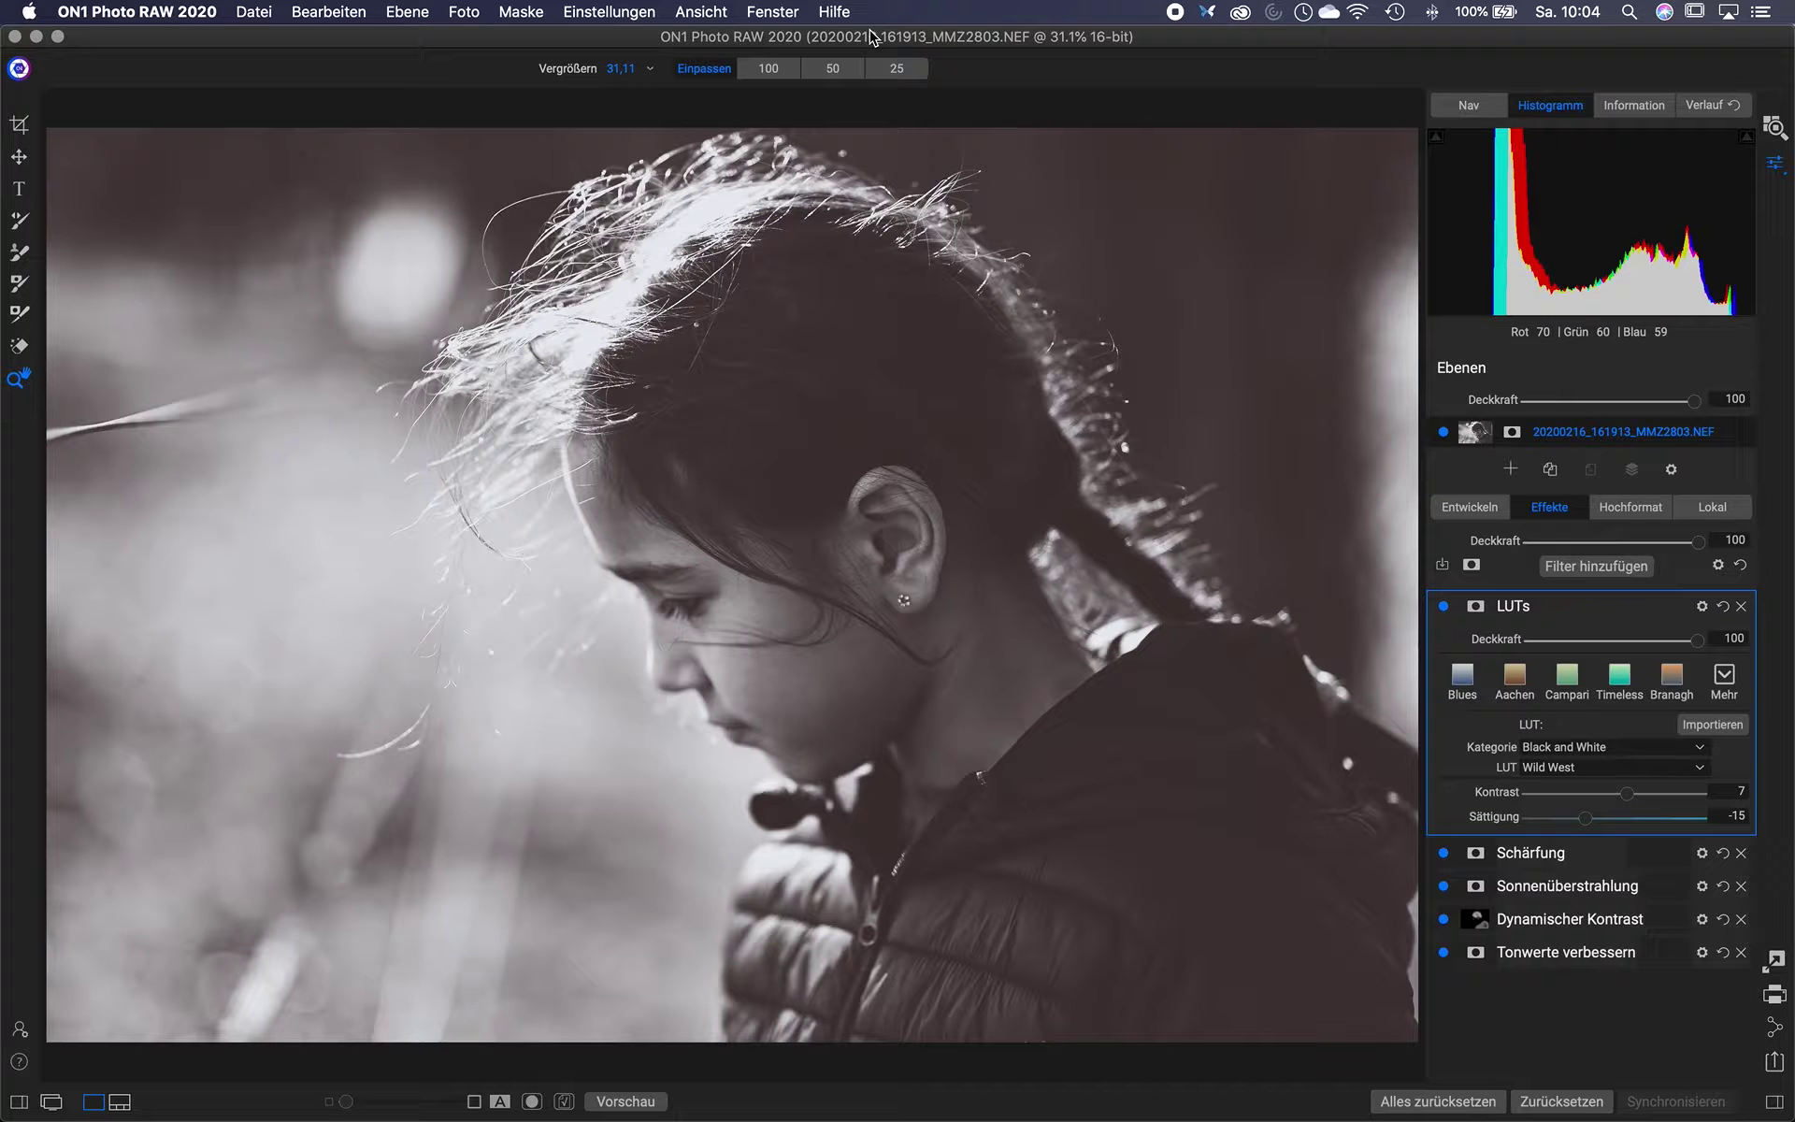
key("super+alt+r")
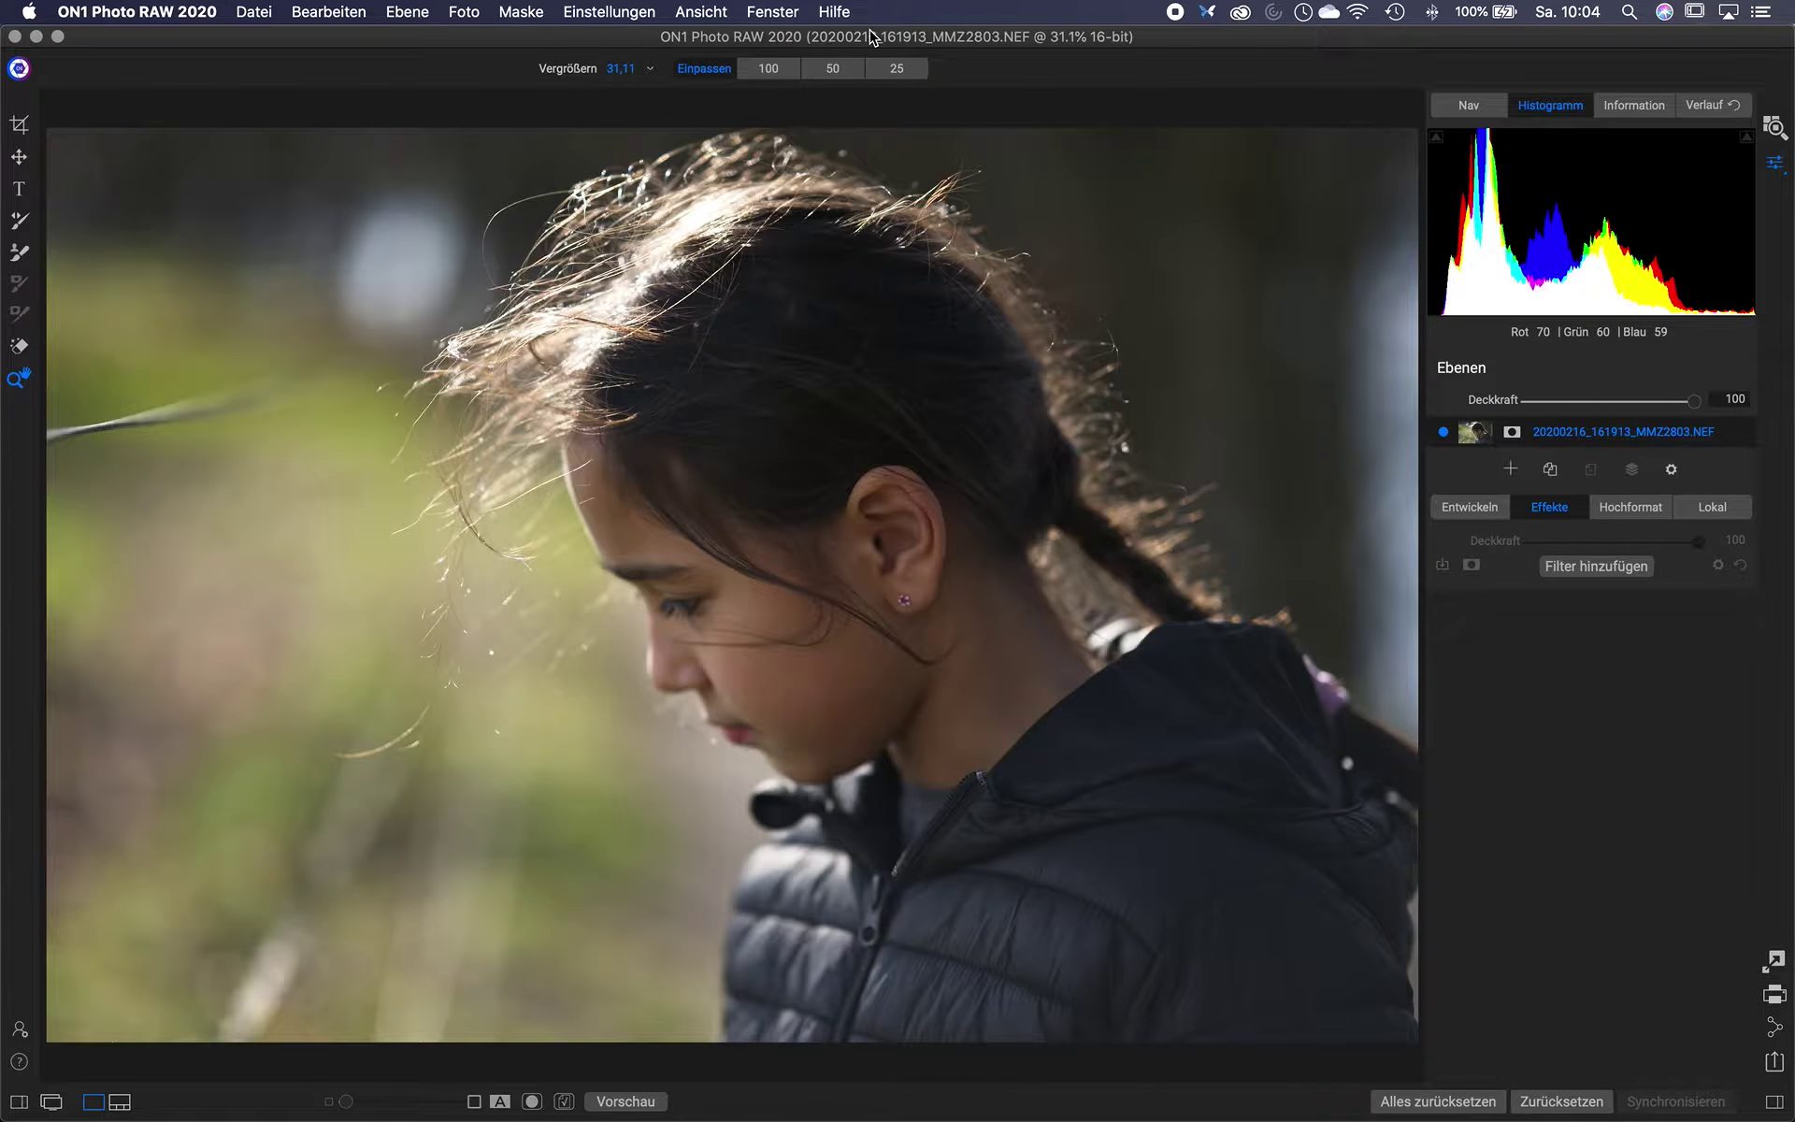
key("super+z")
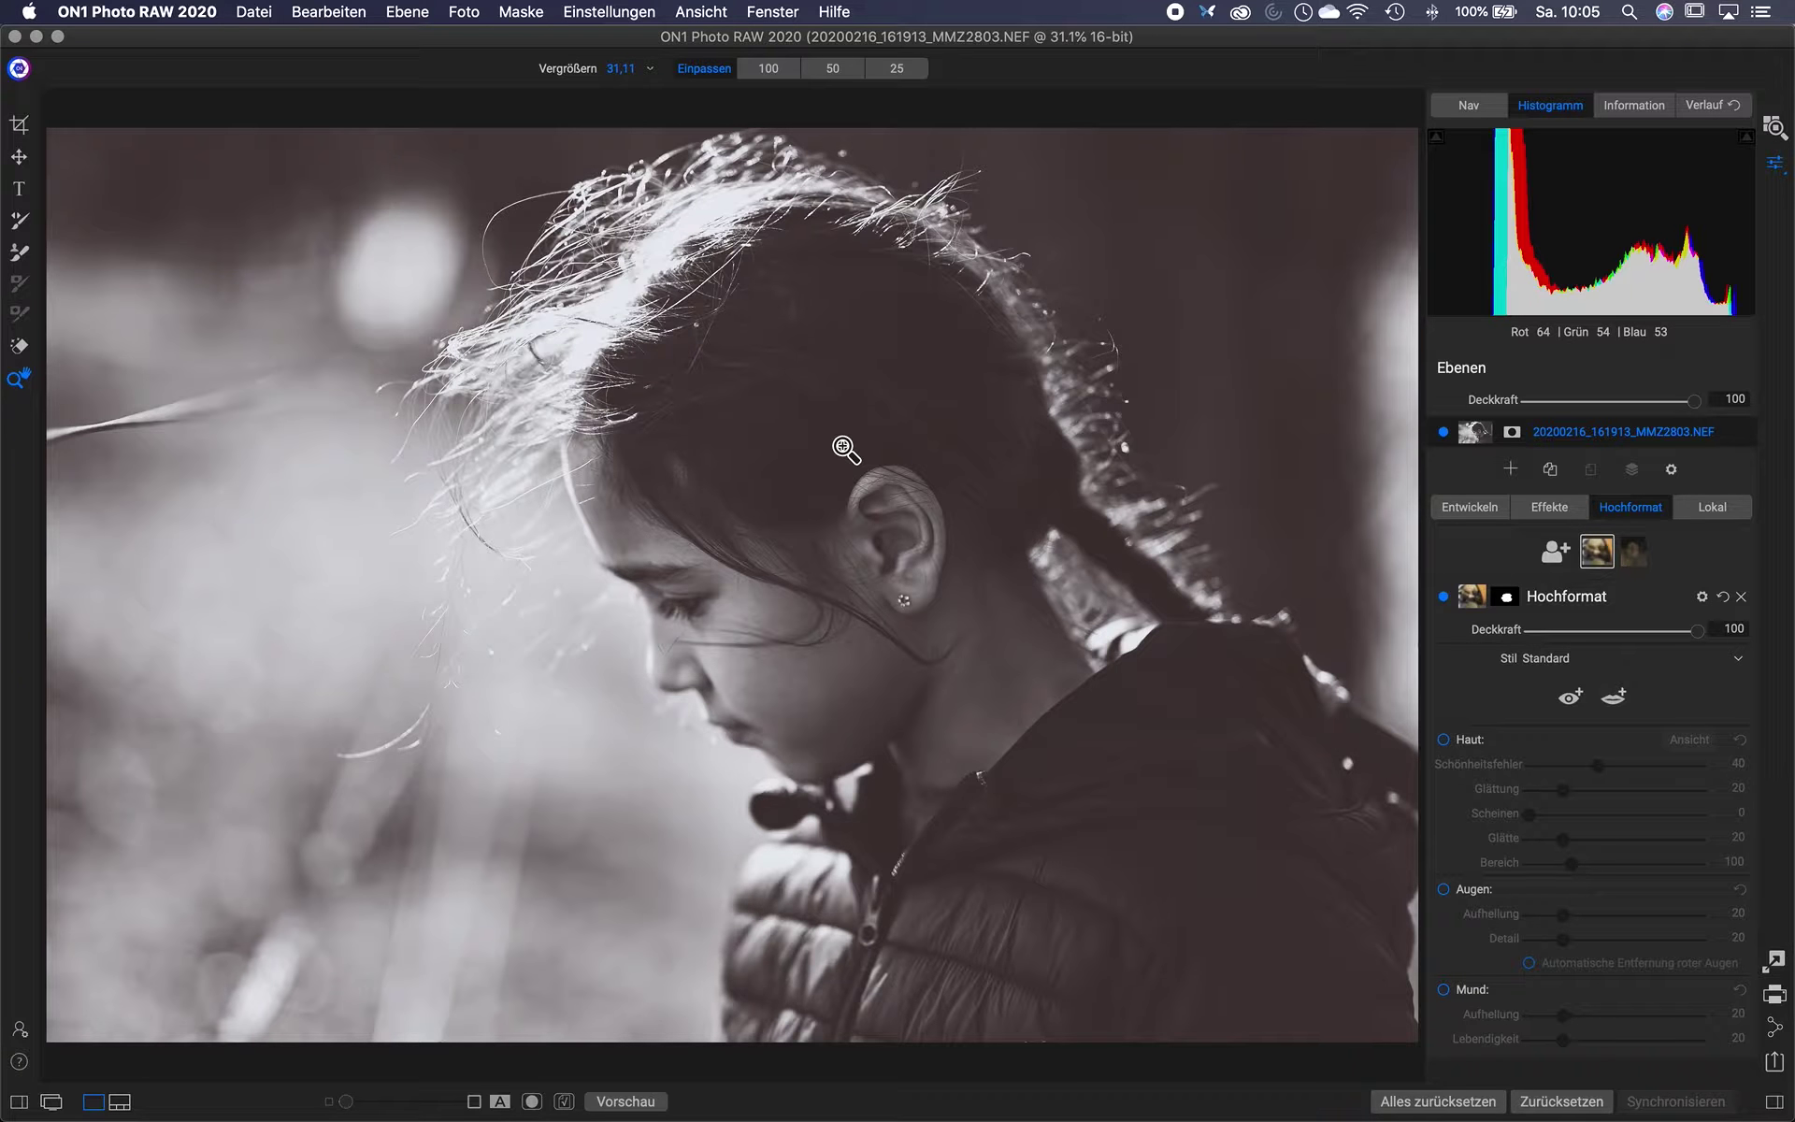
Switch from ON1 back to Lightroom Classic via the app switcher.
key("cmd+Tab")
key("super+Tab")
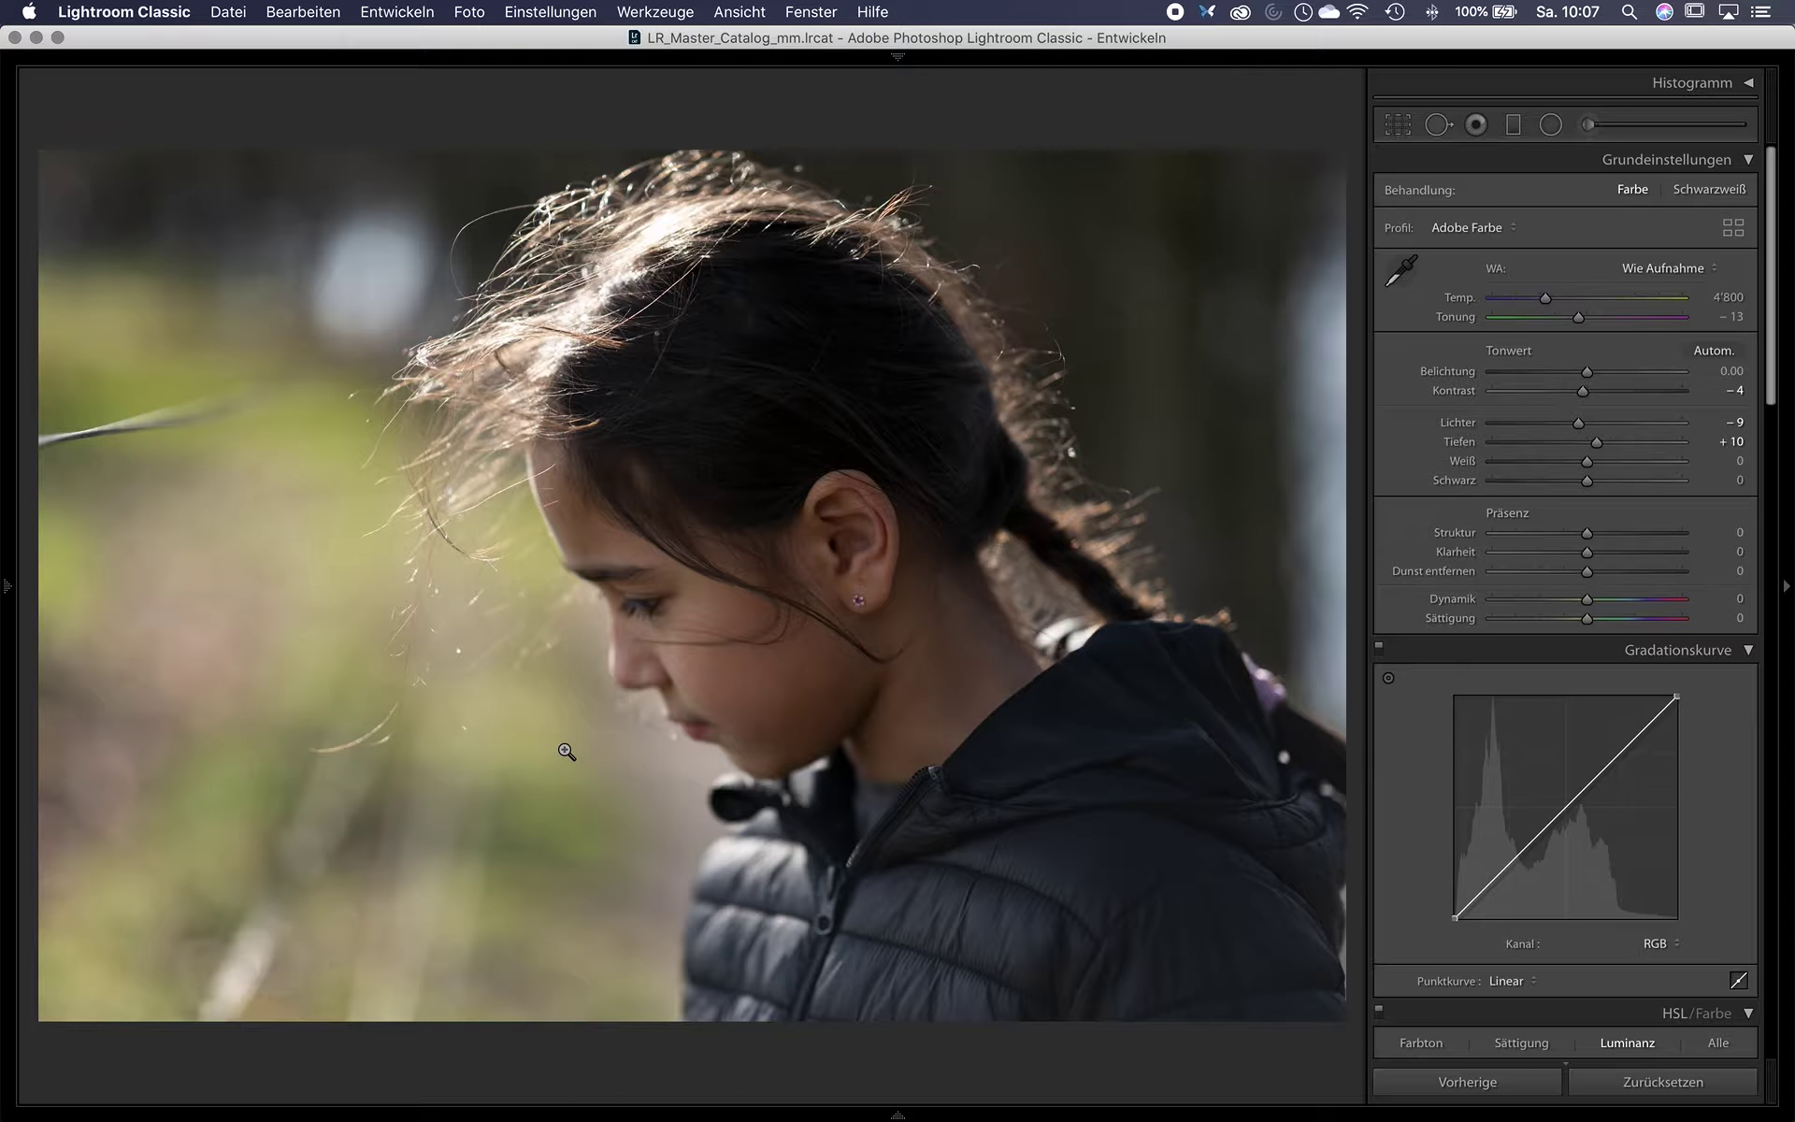
Compare the before and after views, then raise Exposure to +0.05.
key("backslash")
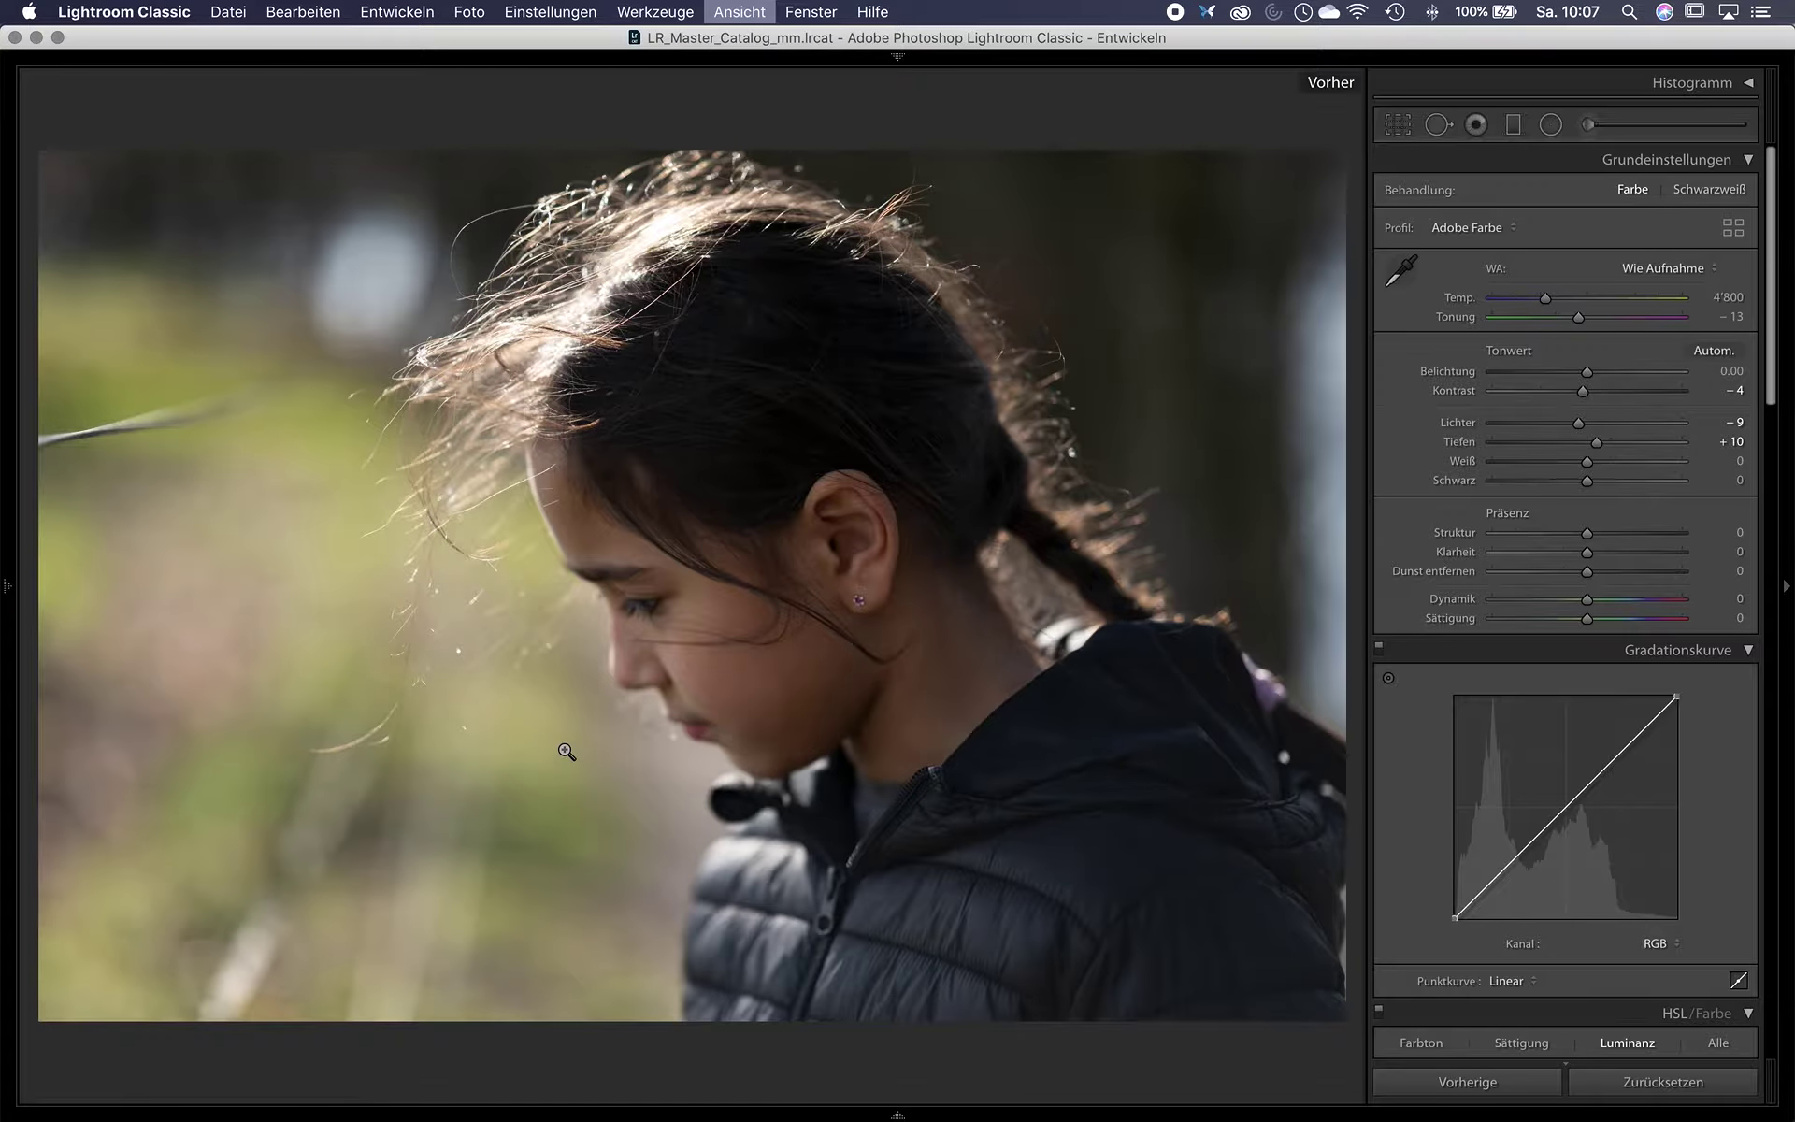
key("backslash")
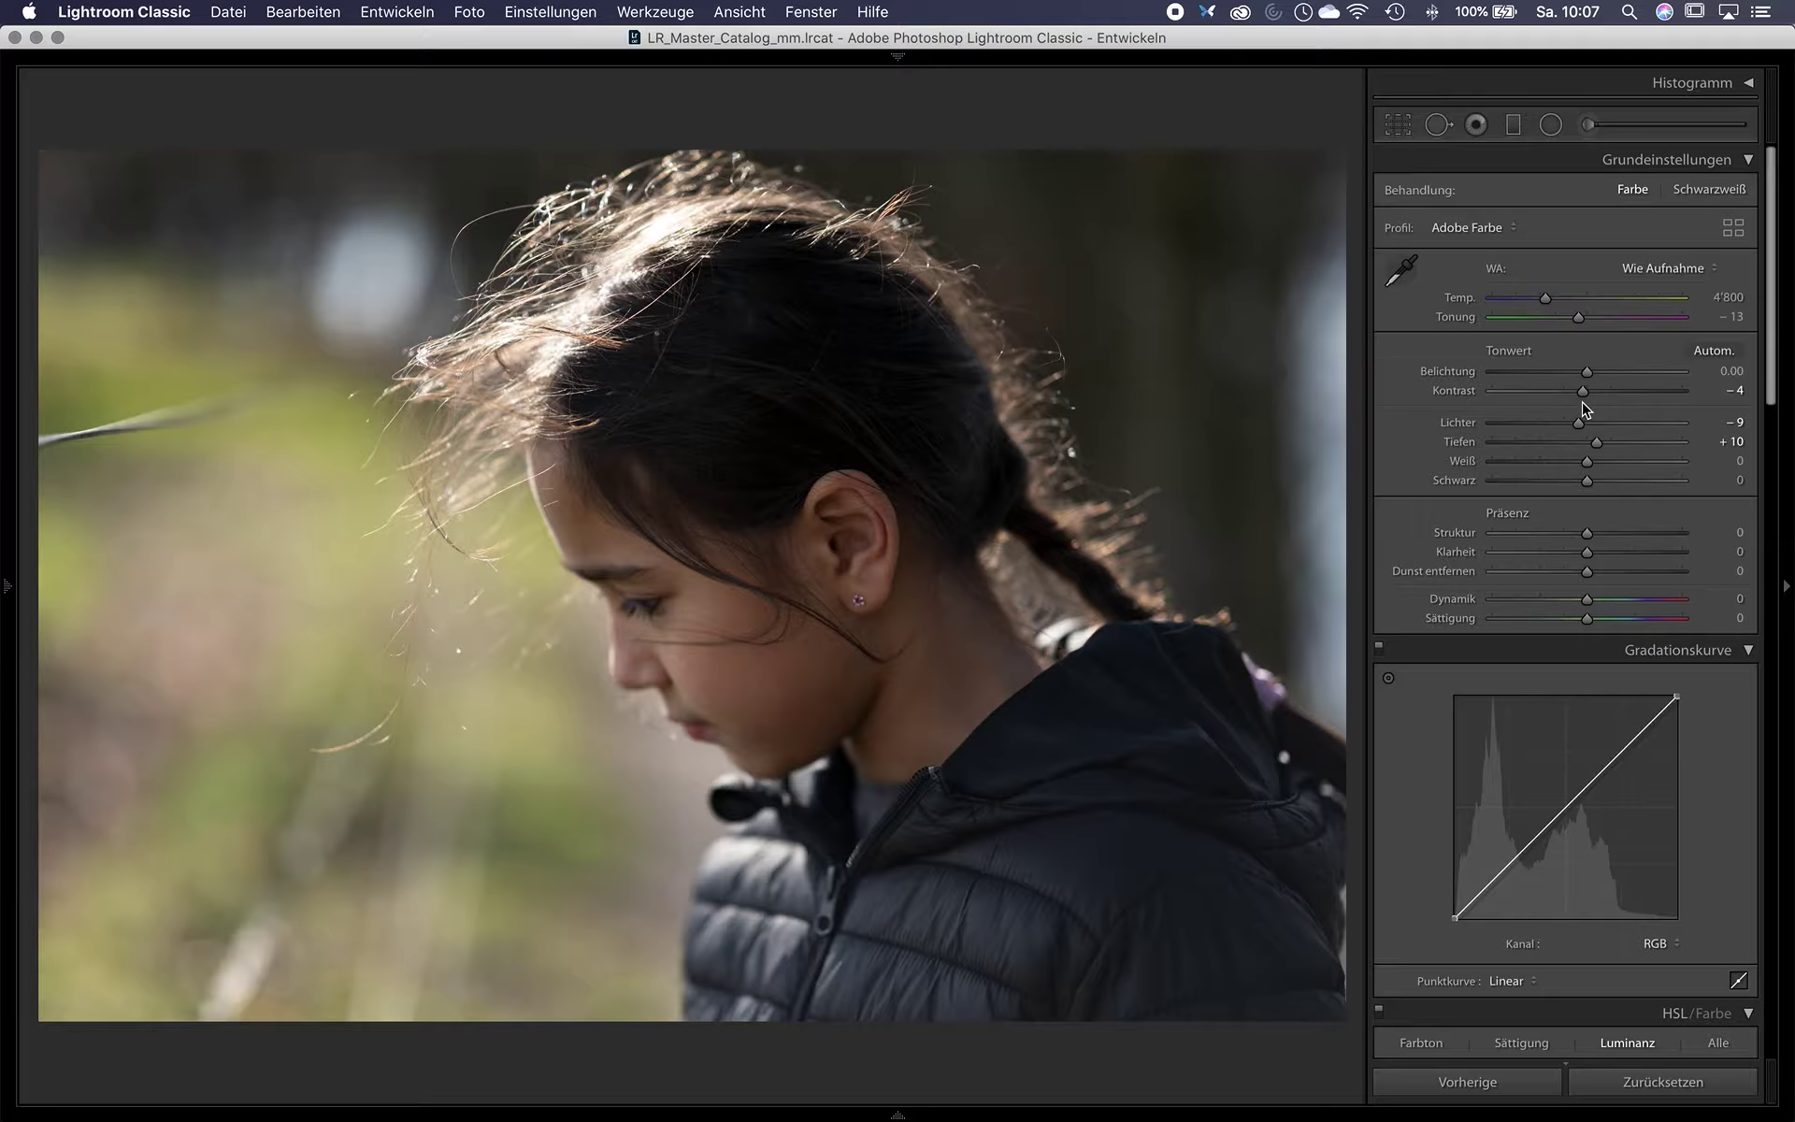
left_click_drag(1587, 373, 1589, 373)
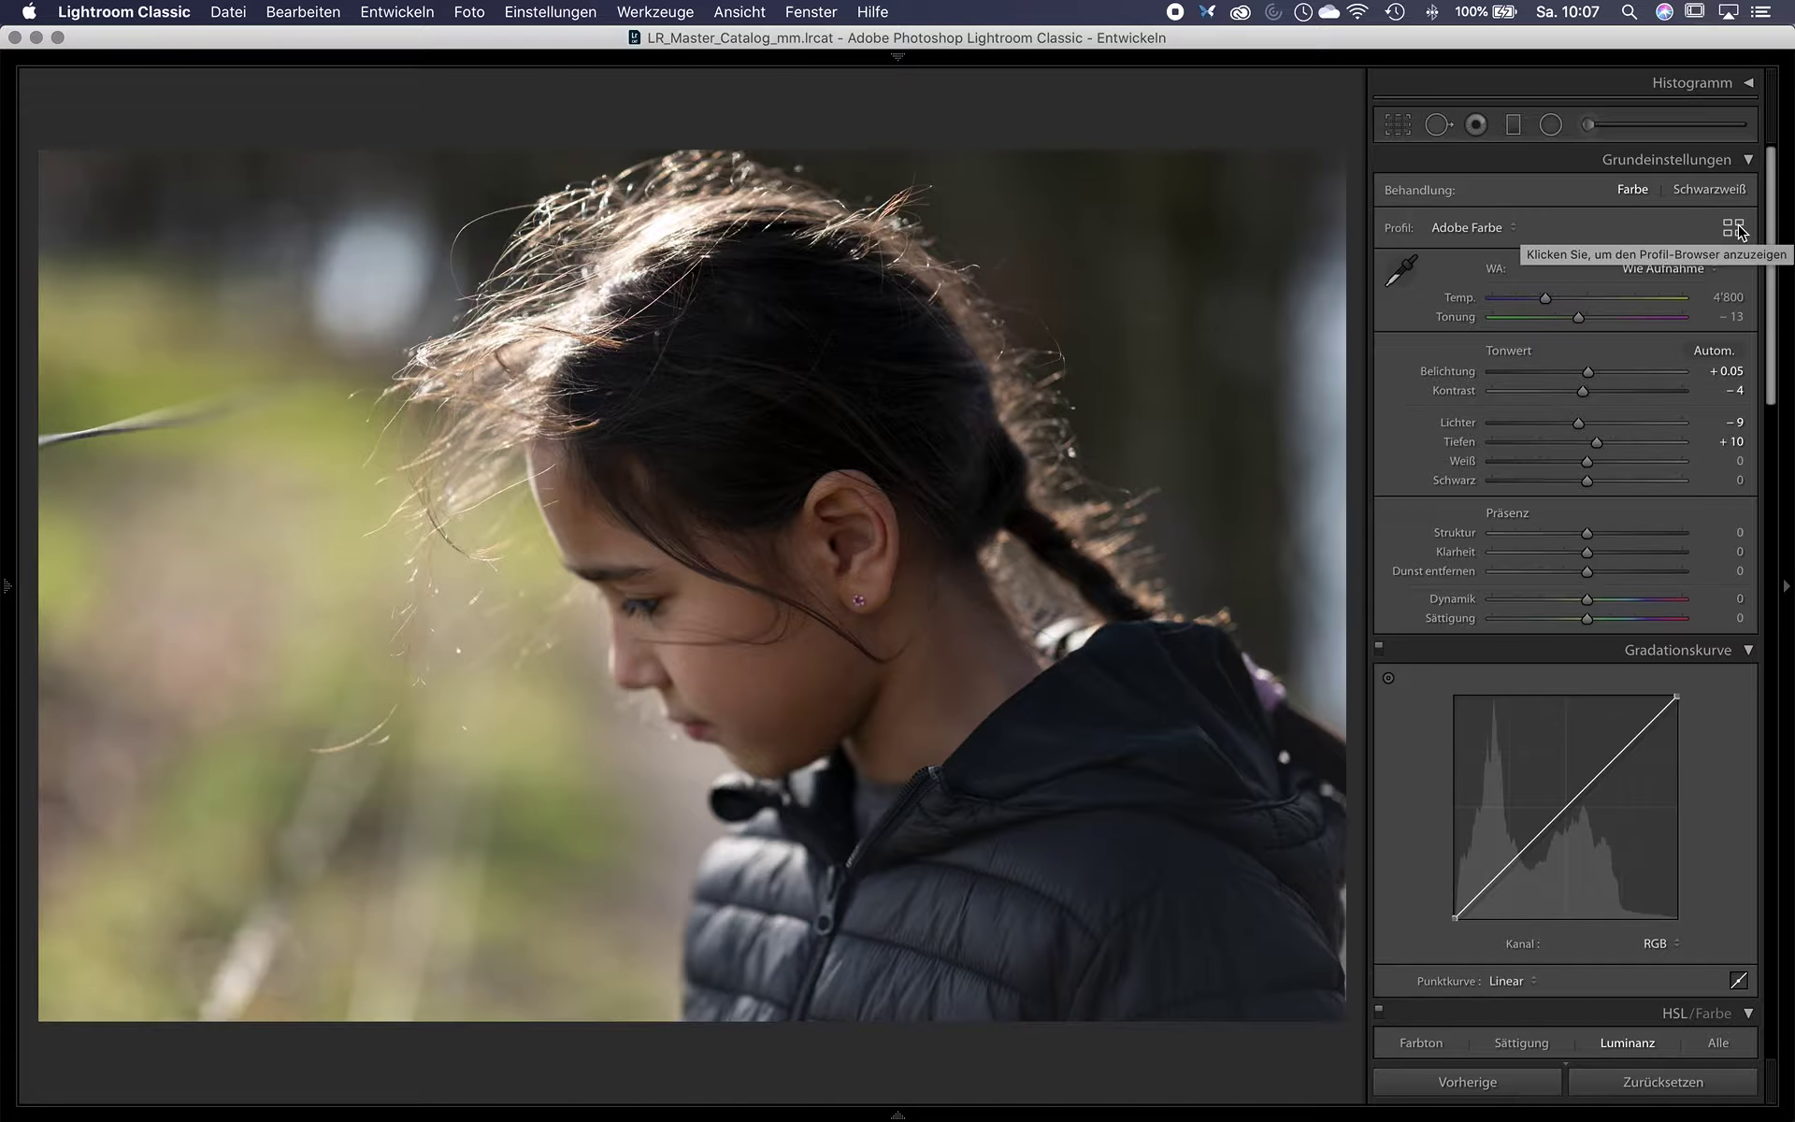
Apply the S/W 04 black-and-white profile from Favourites at amount 100.
left_click(1734, 228)
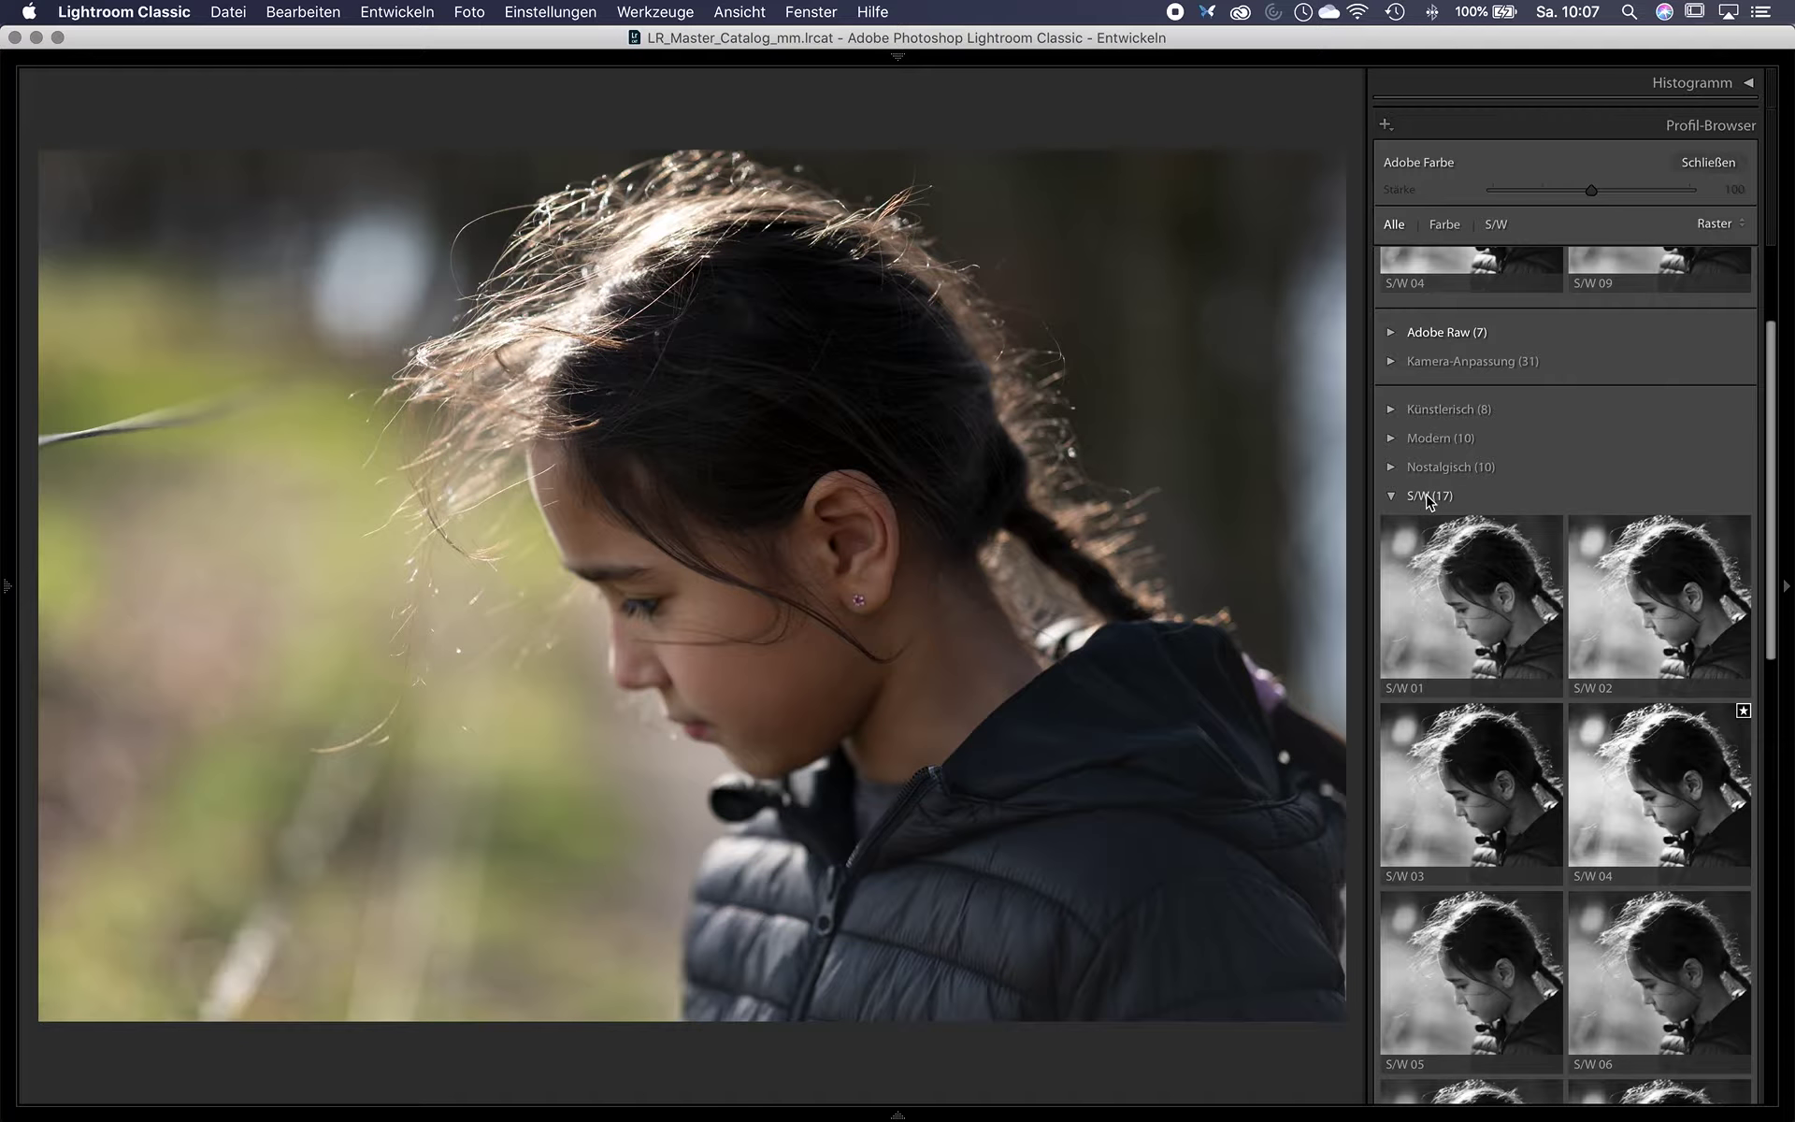
scroll(1495, 599, "down", 5)
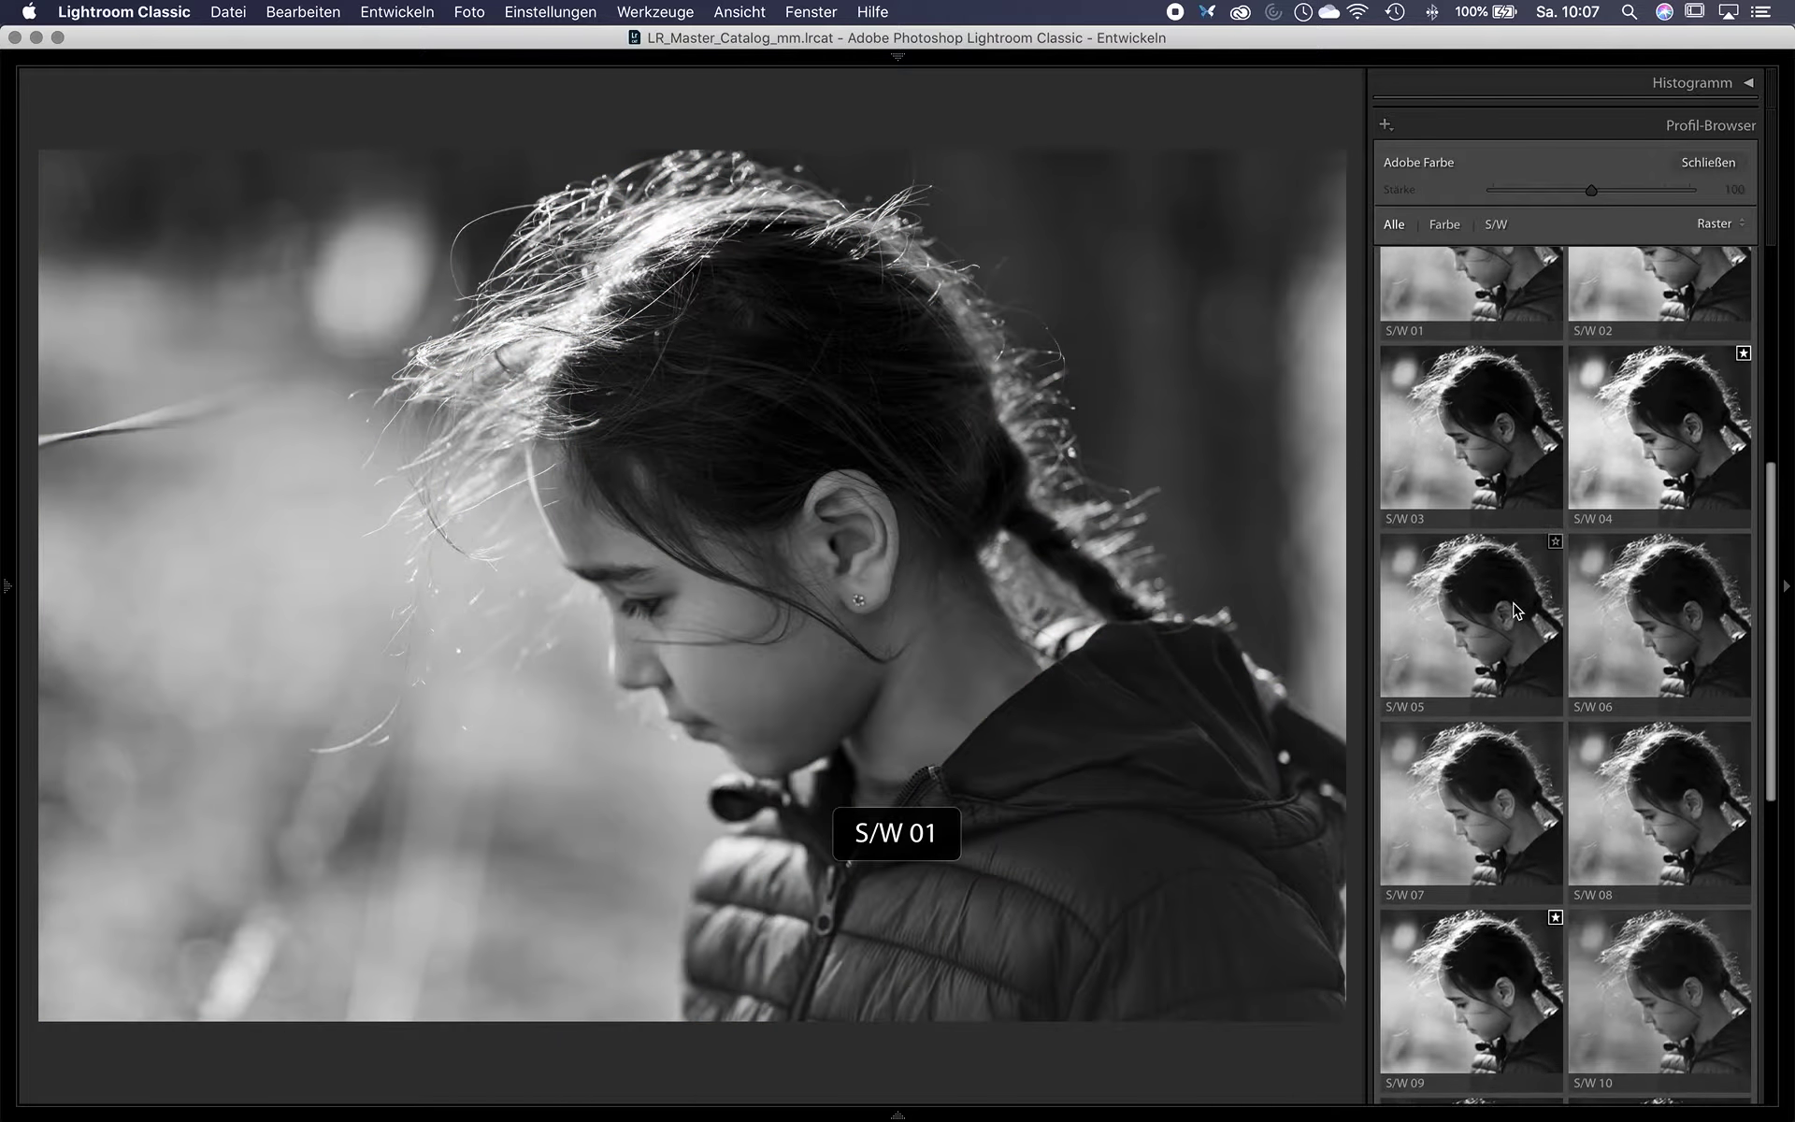
scroll(1514, 607, "down", 3)
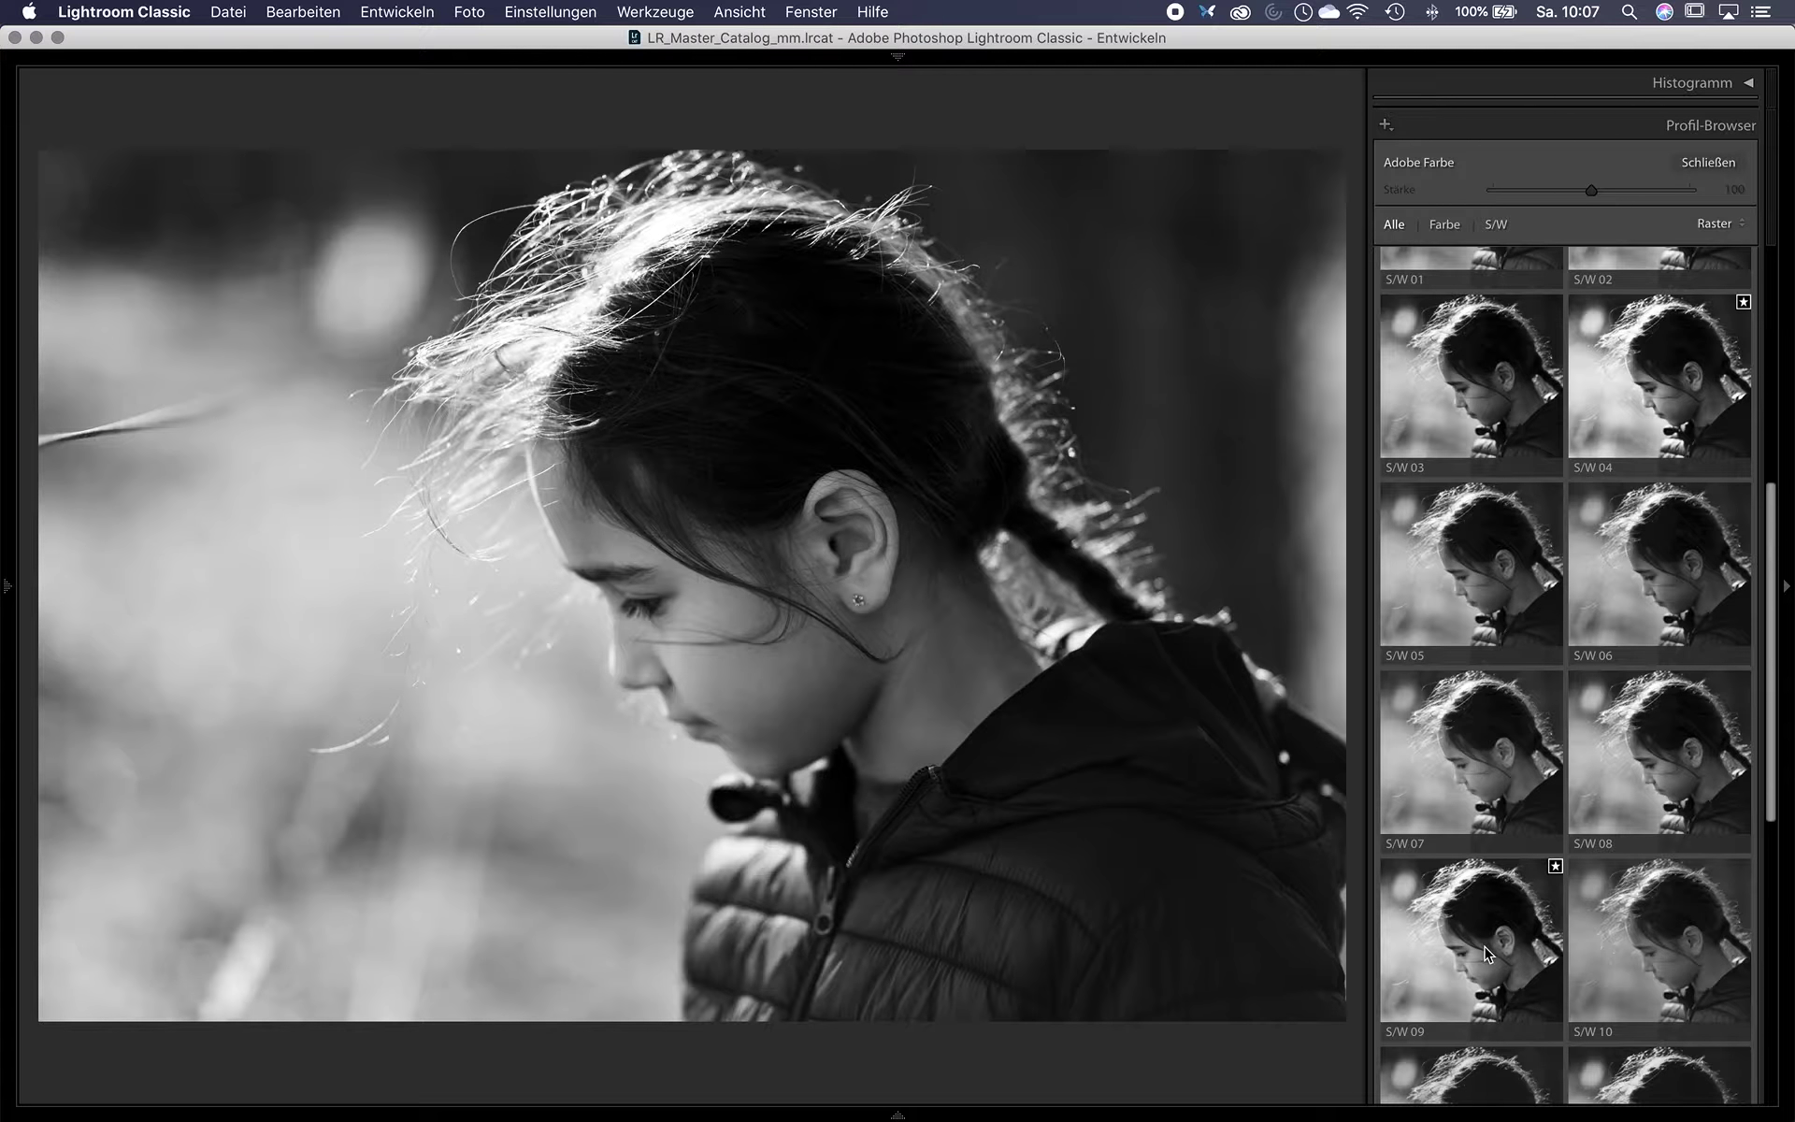
scroll(1690, 446, "up", 10)
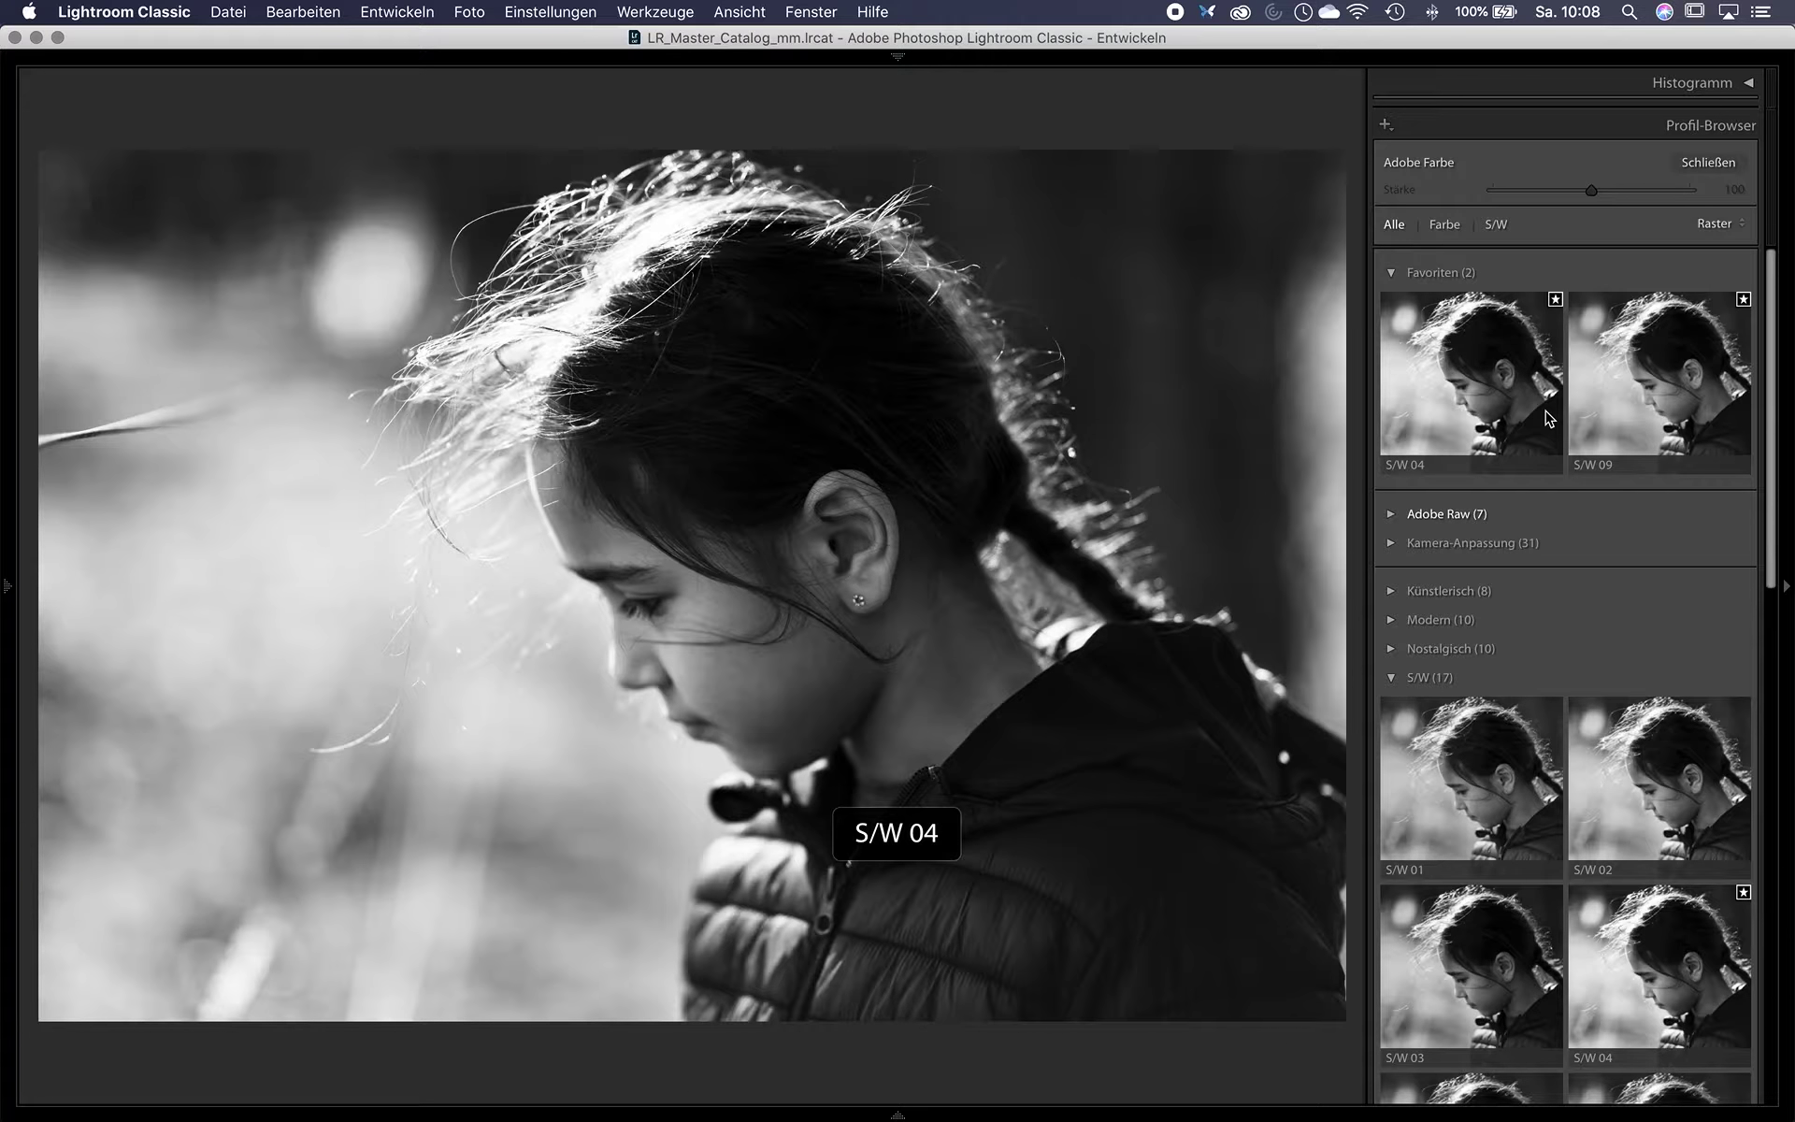
left_click(1509, 411)
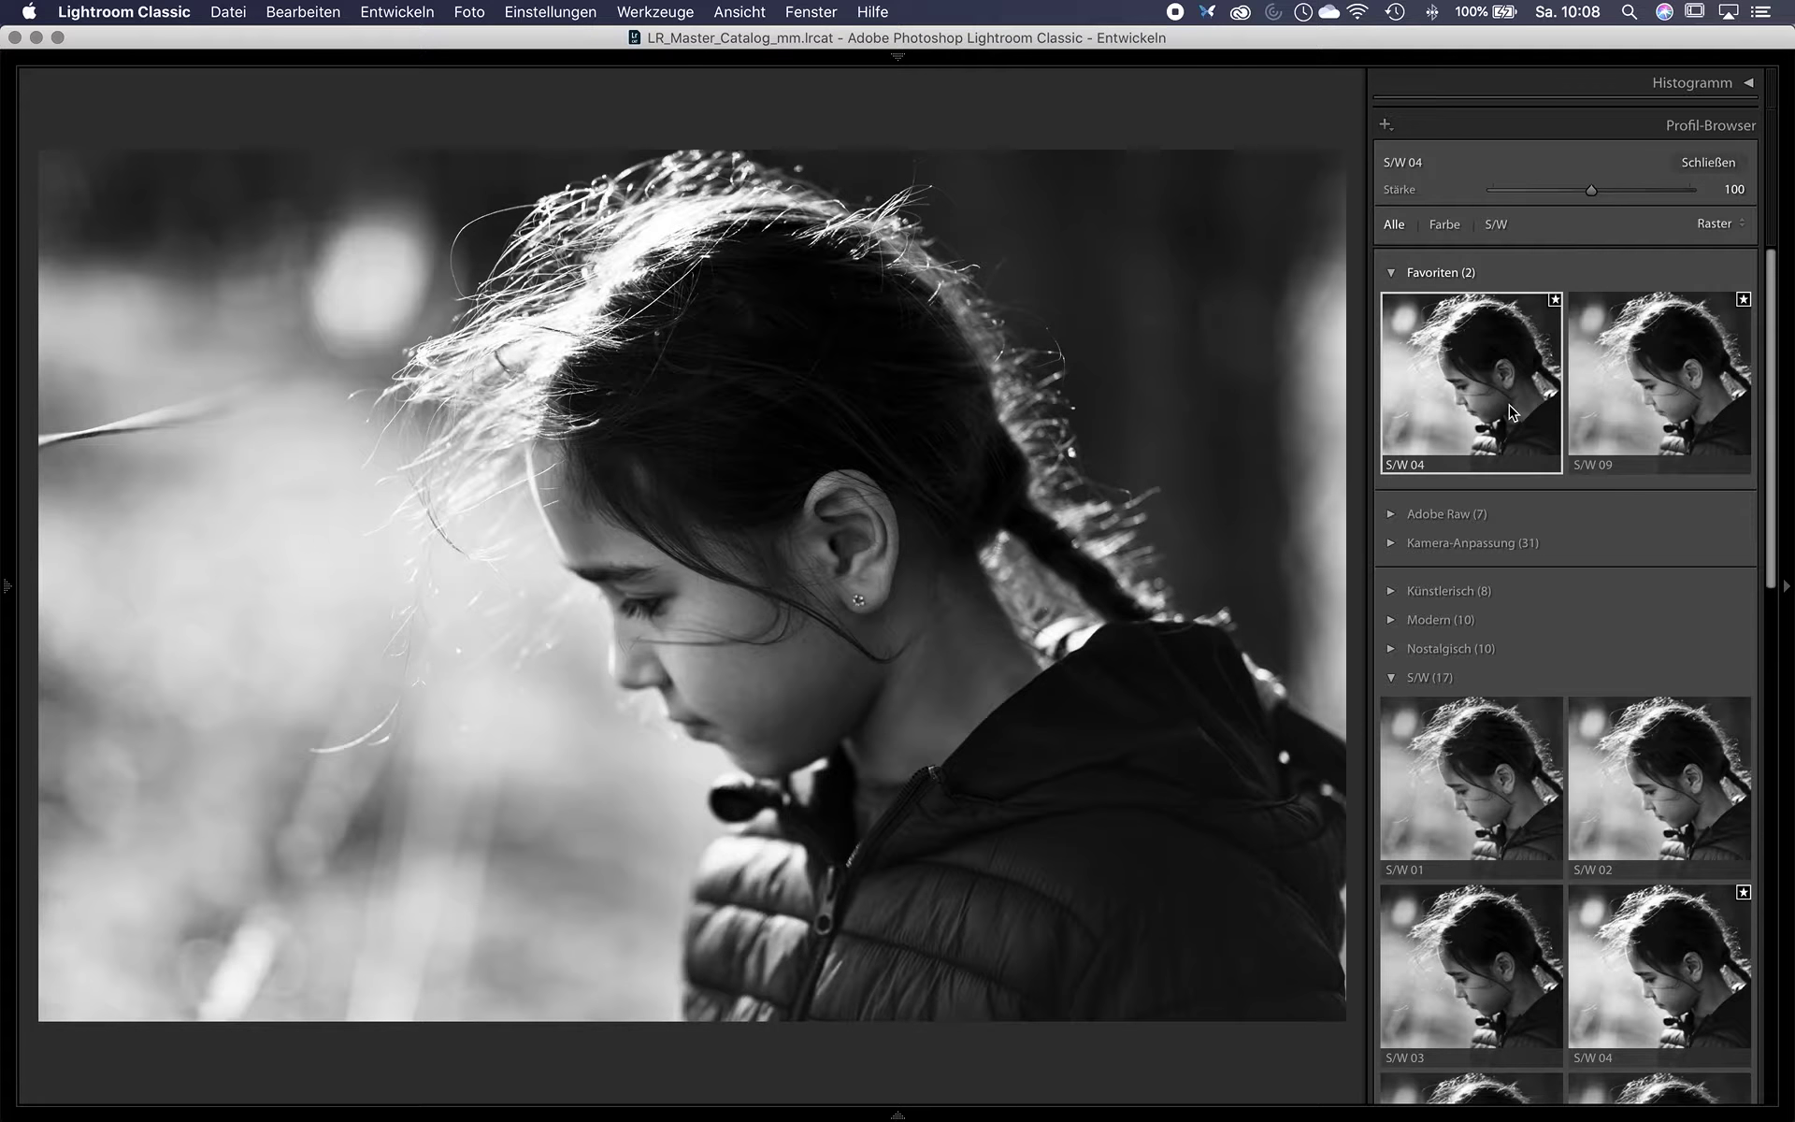
left_click_drag(1590, 189, 1578, 196)
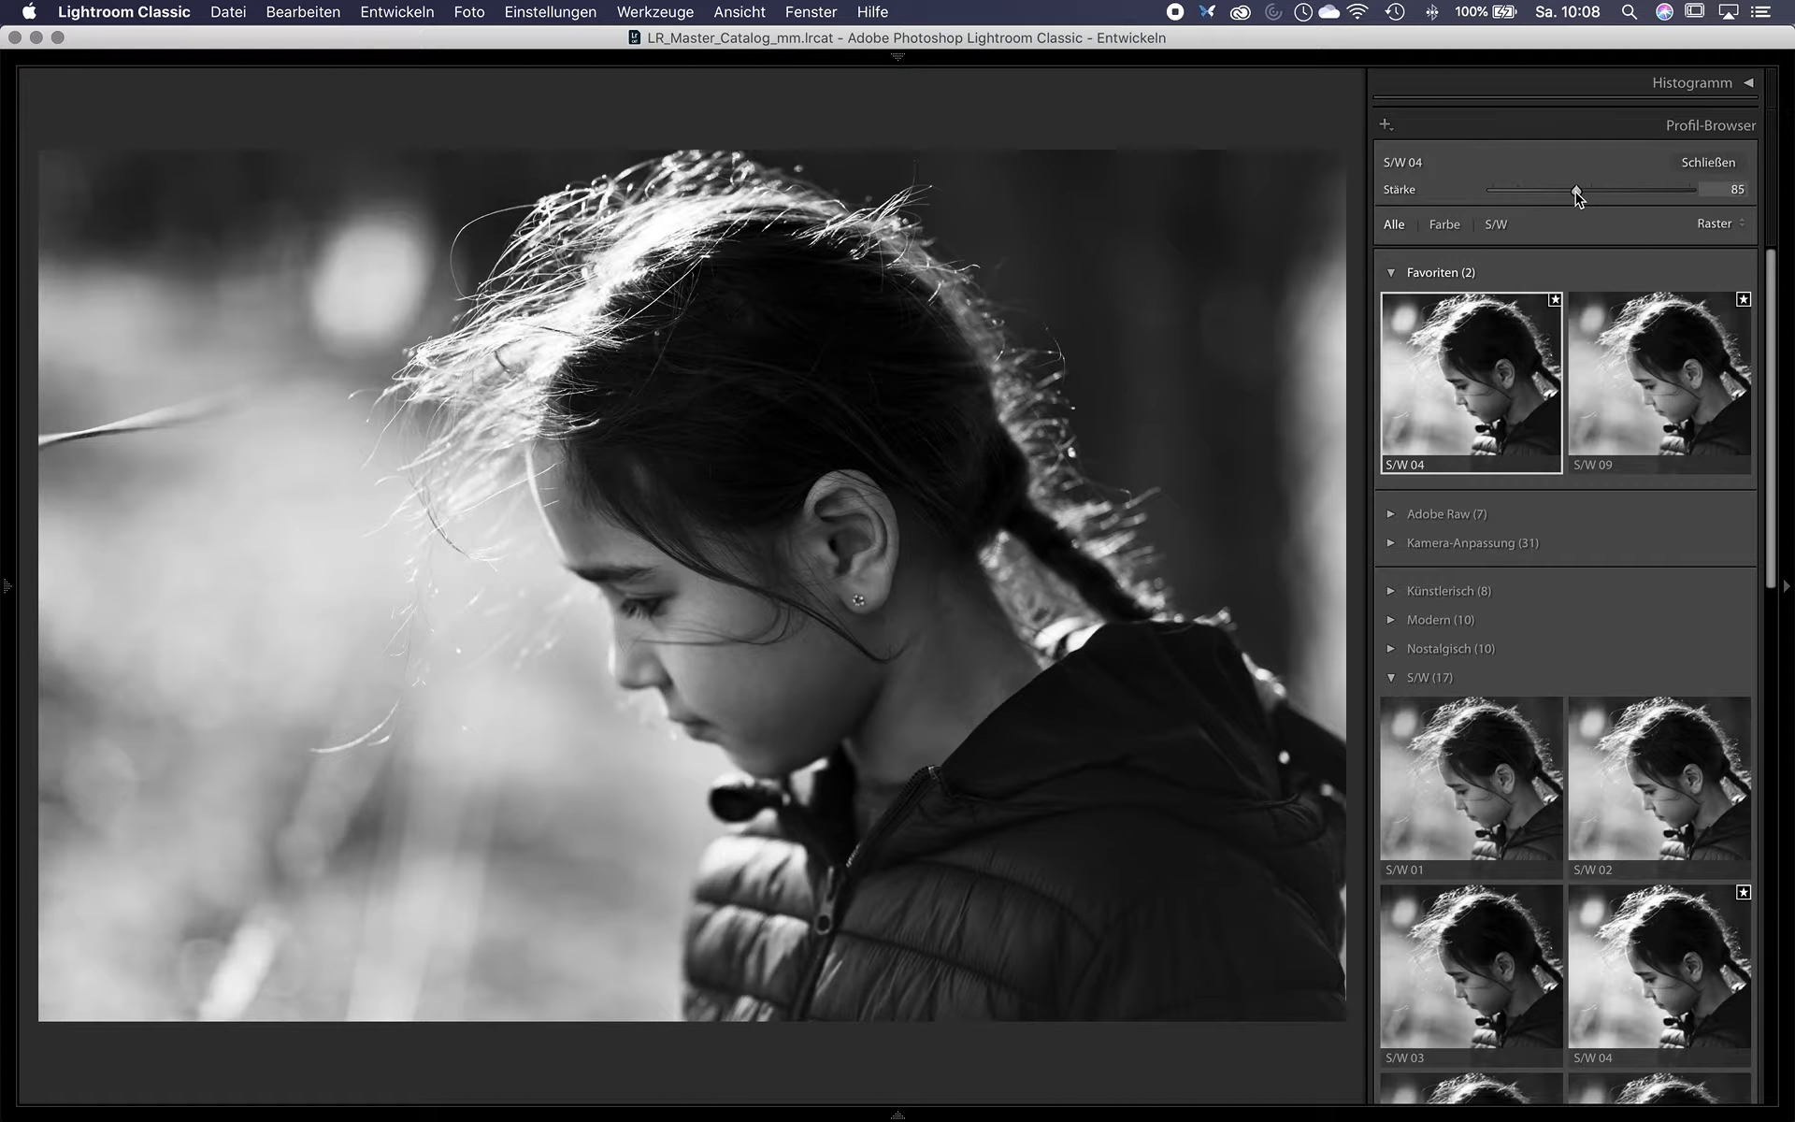
double_click(1577, 192)
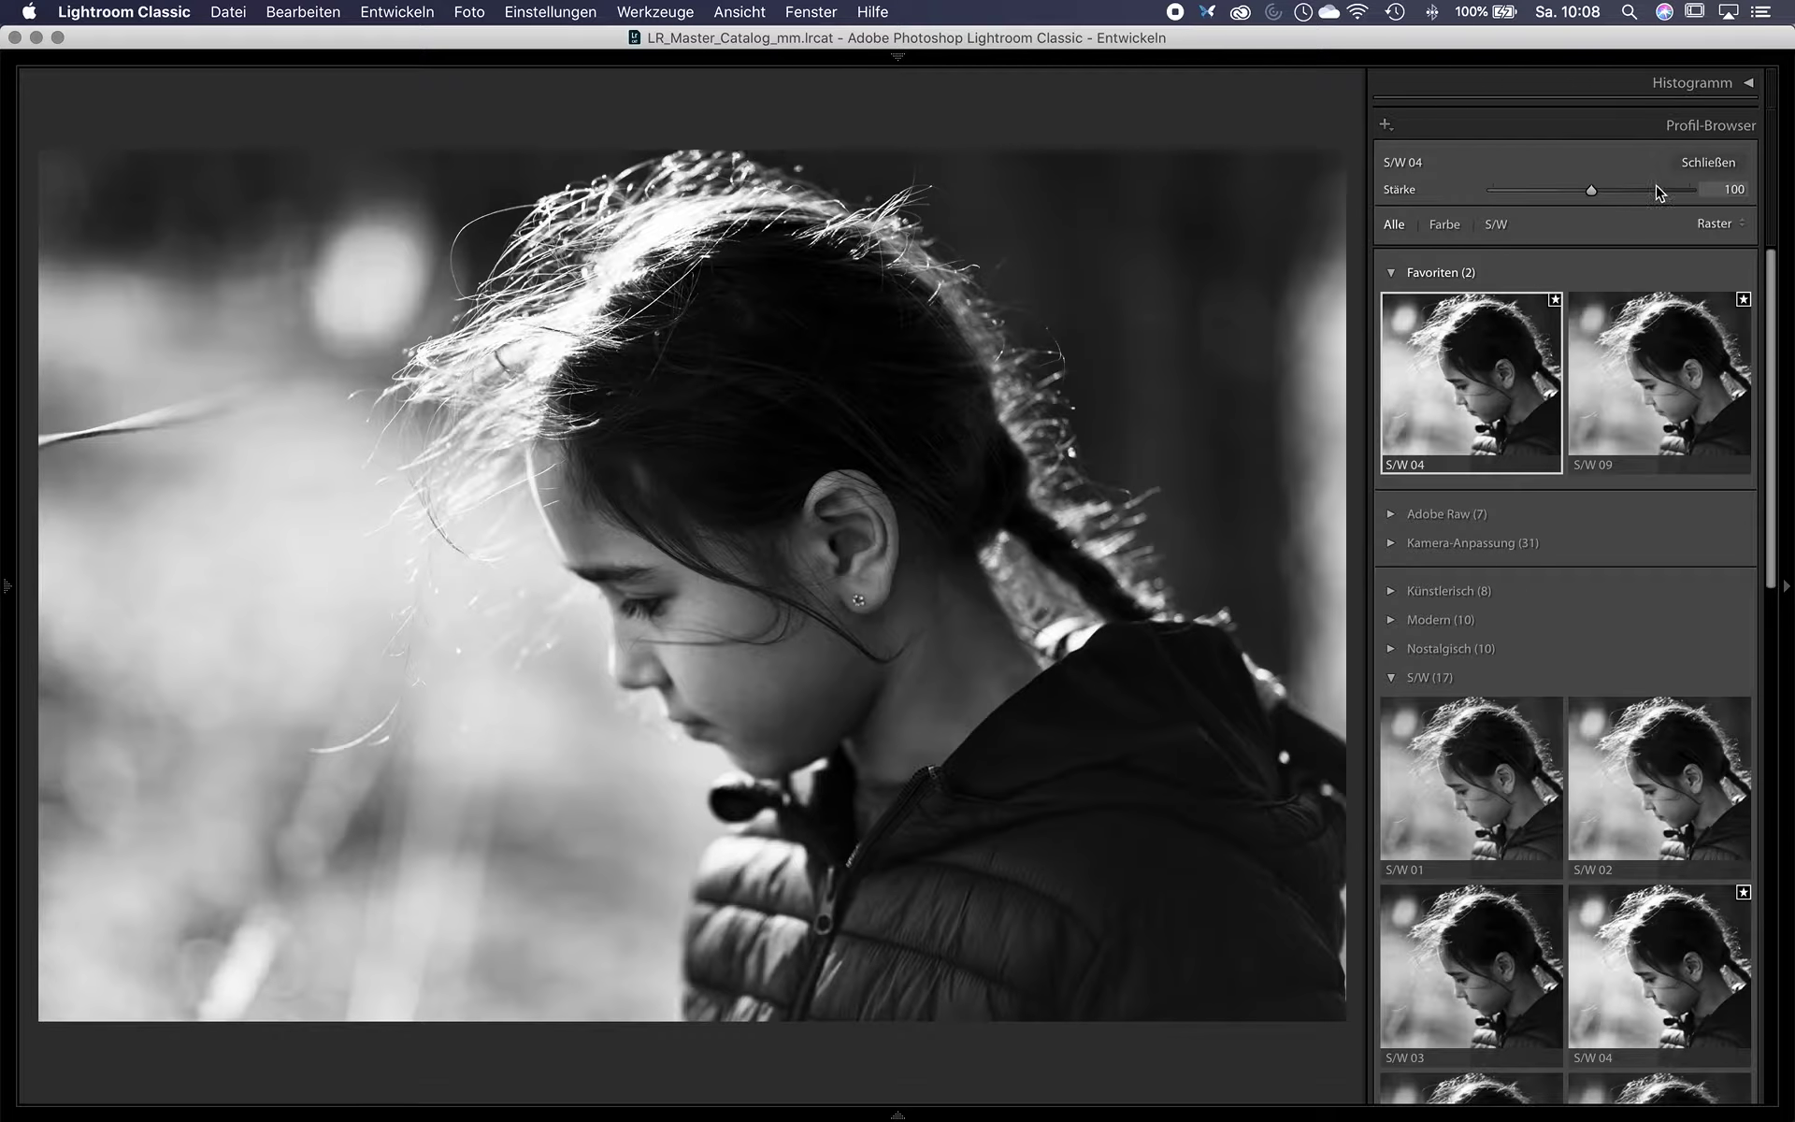
left_click(1707, 163)
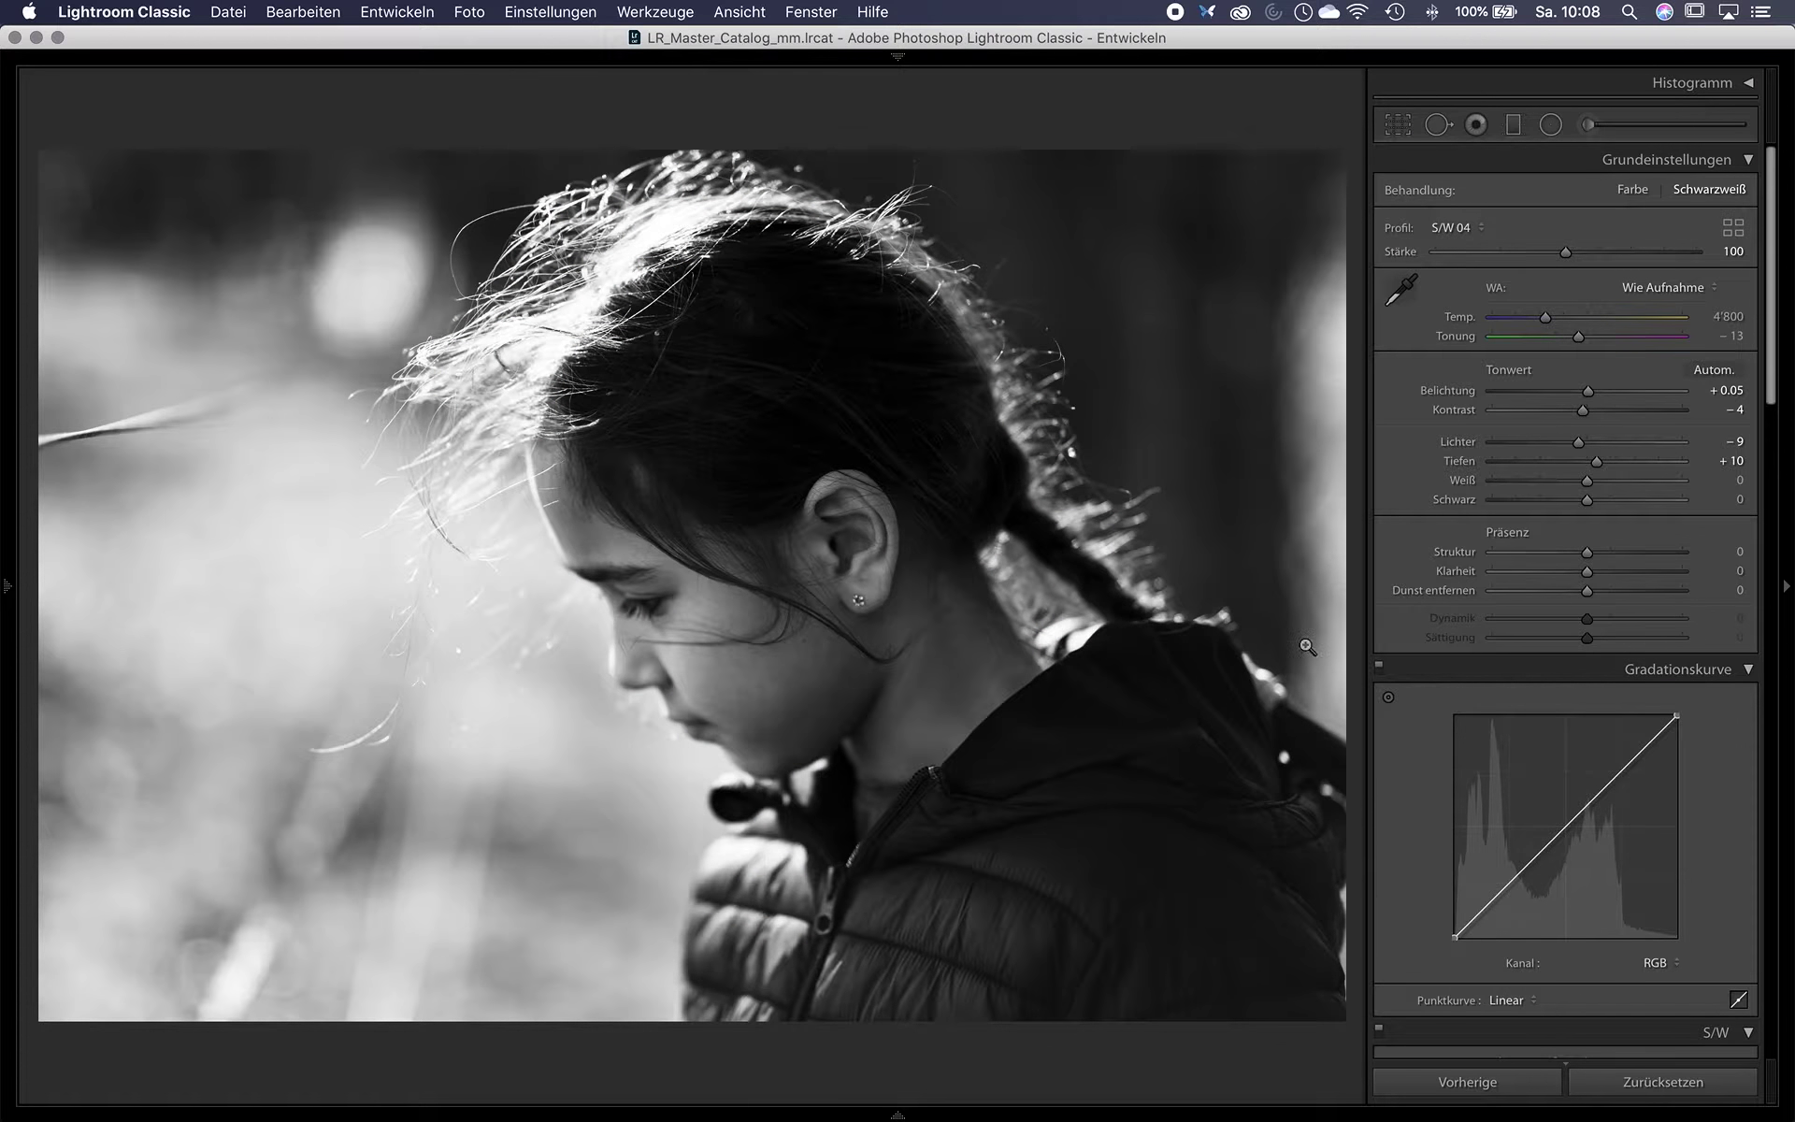
Lift the tone curve's black point and apply the Faded point curve preset.
scroll(1529, 860, "down", 2)
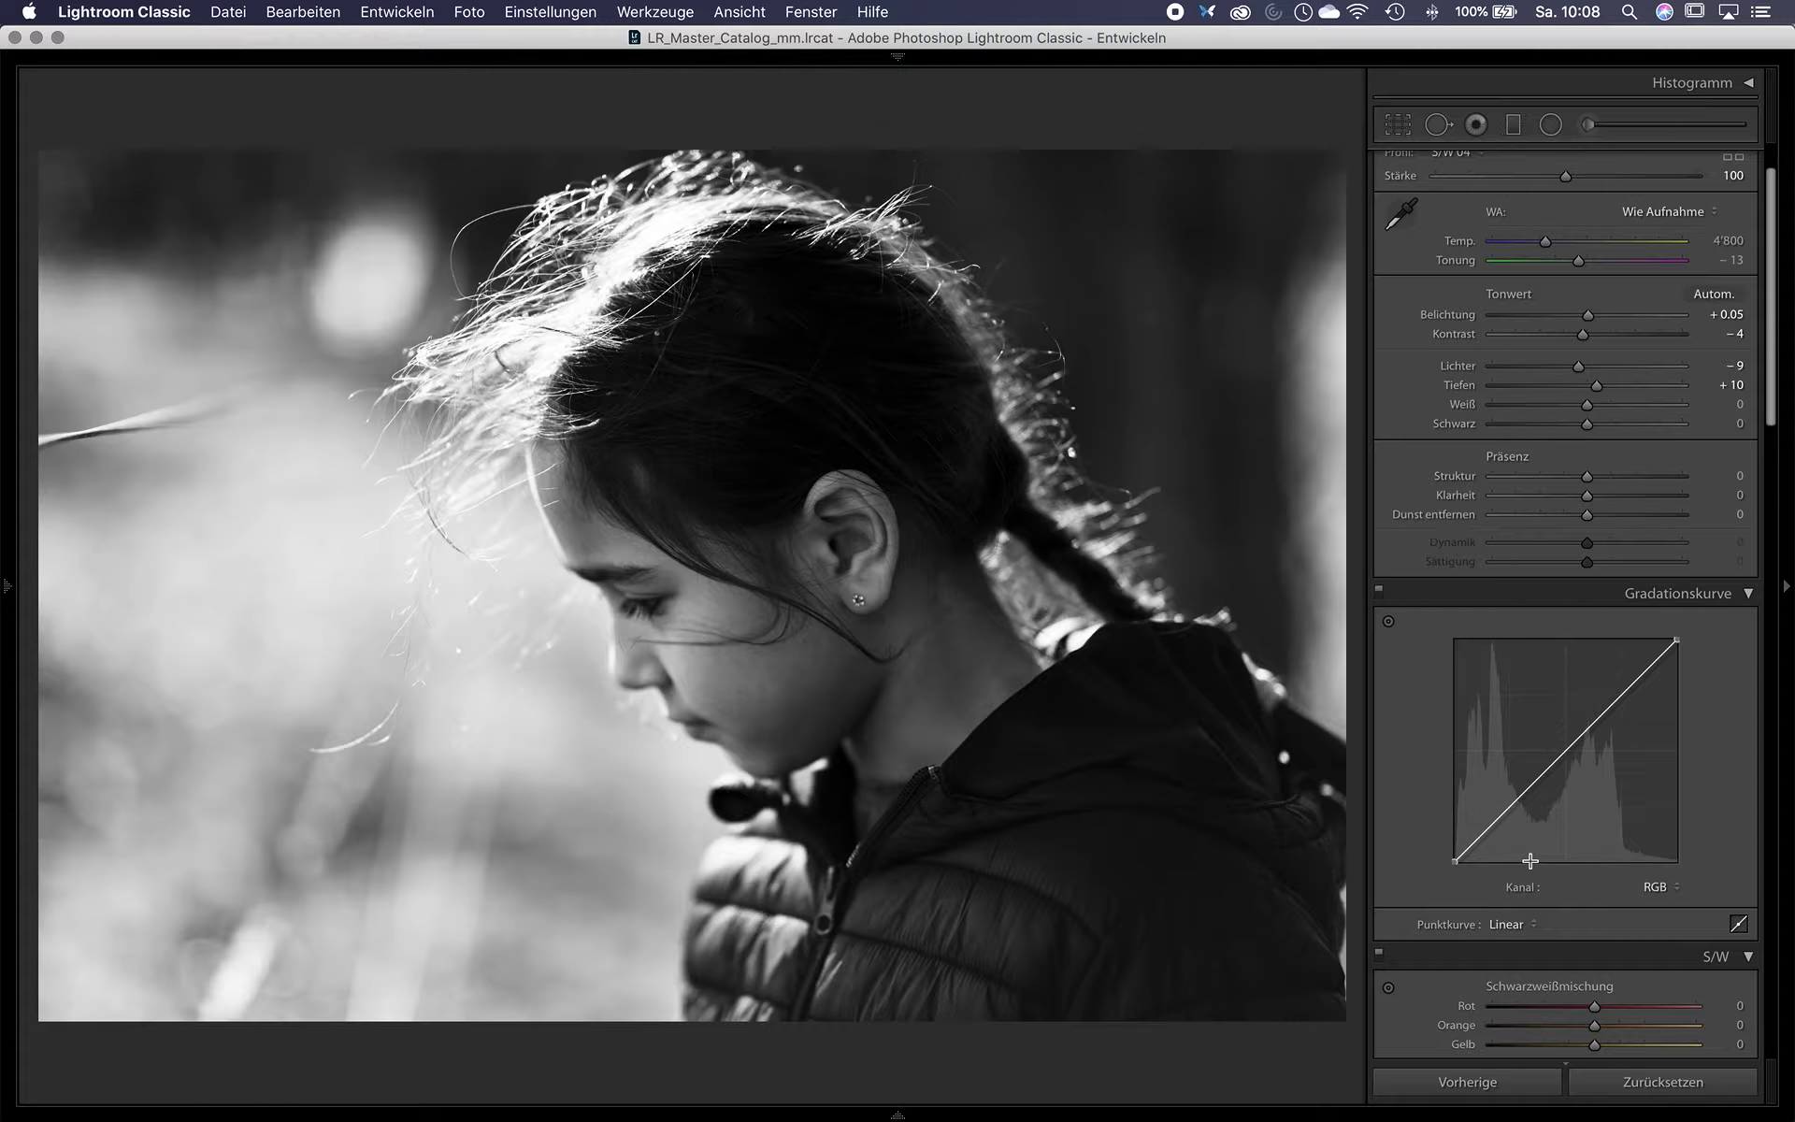
mouse_move(1454, 860)
left_mouse_down()
mouse_move(1440, 831)
mouse_move(1506, 805)
left_mouse_up()
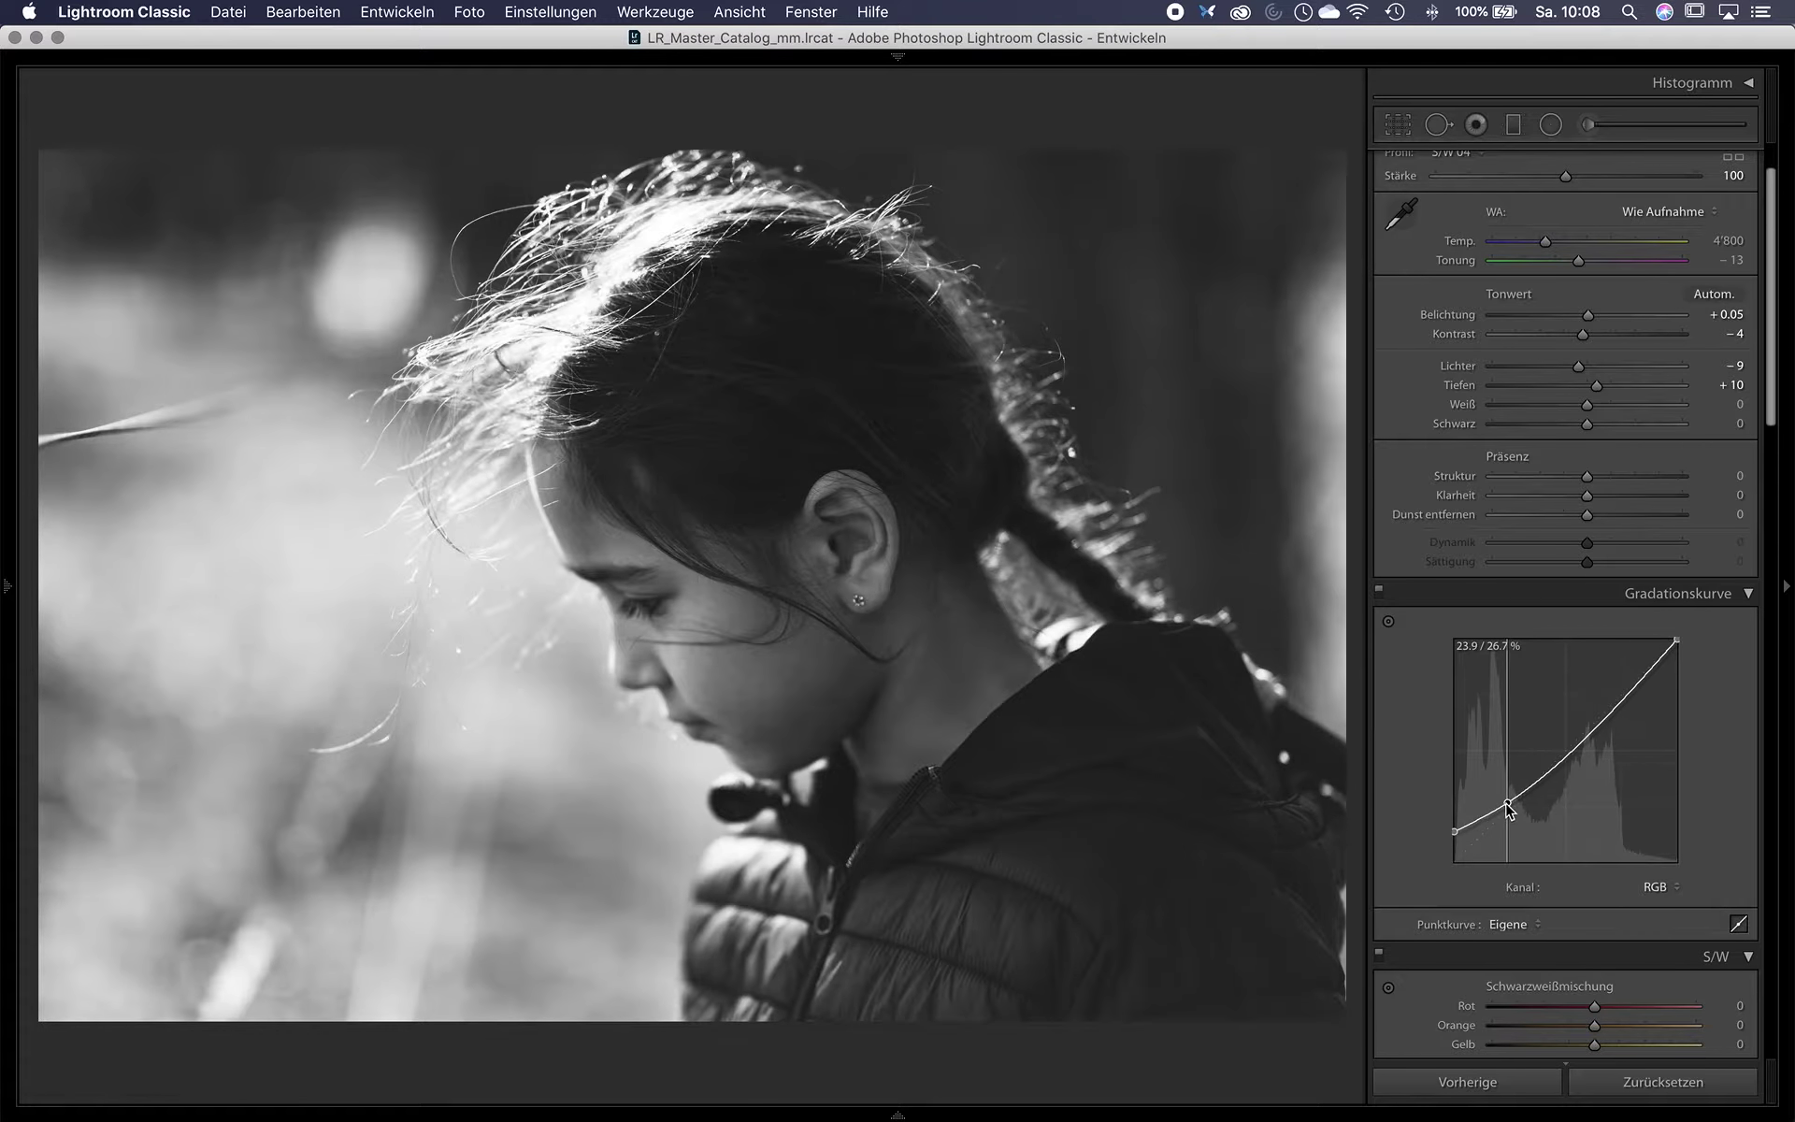
left_click_drag(1622, 697, 1622, 689)
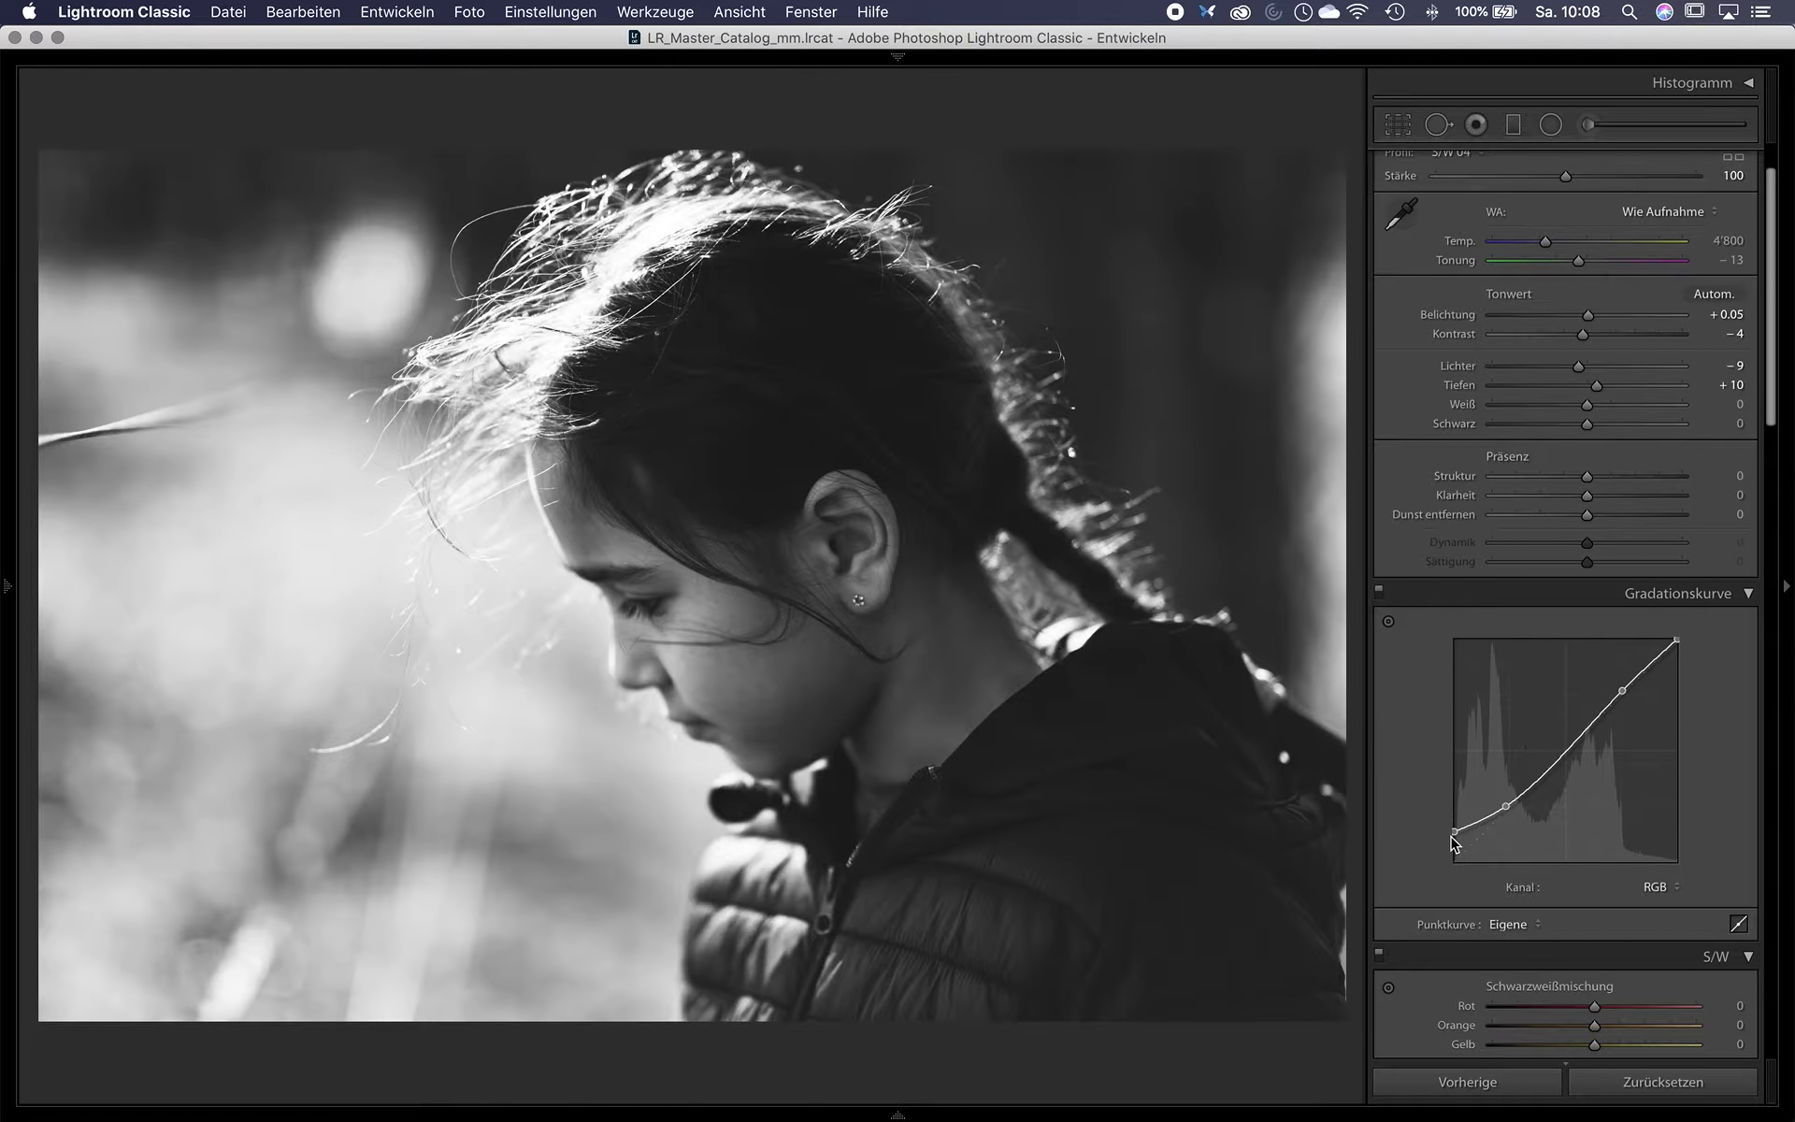
left_click(1501, 927)
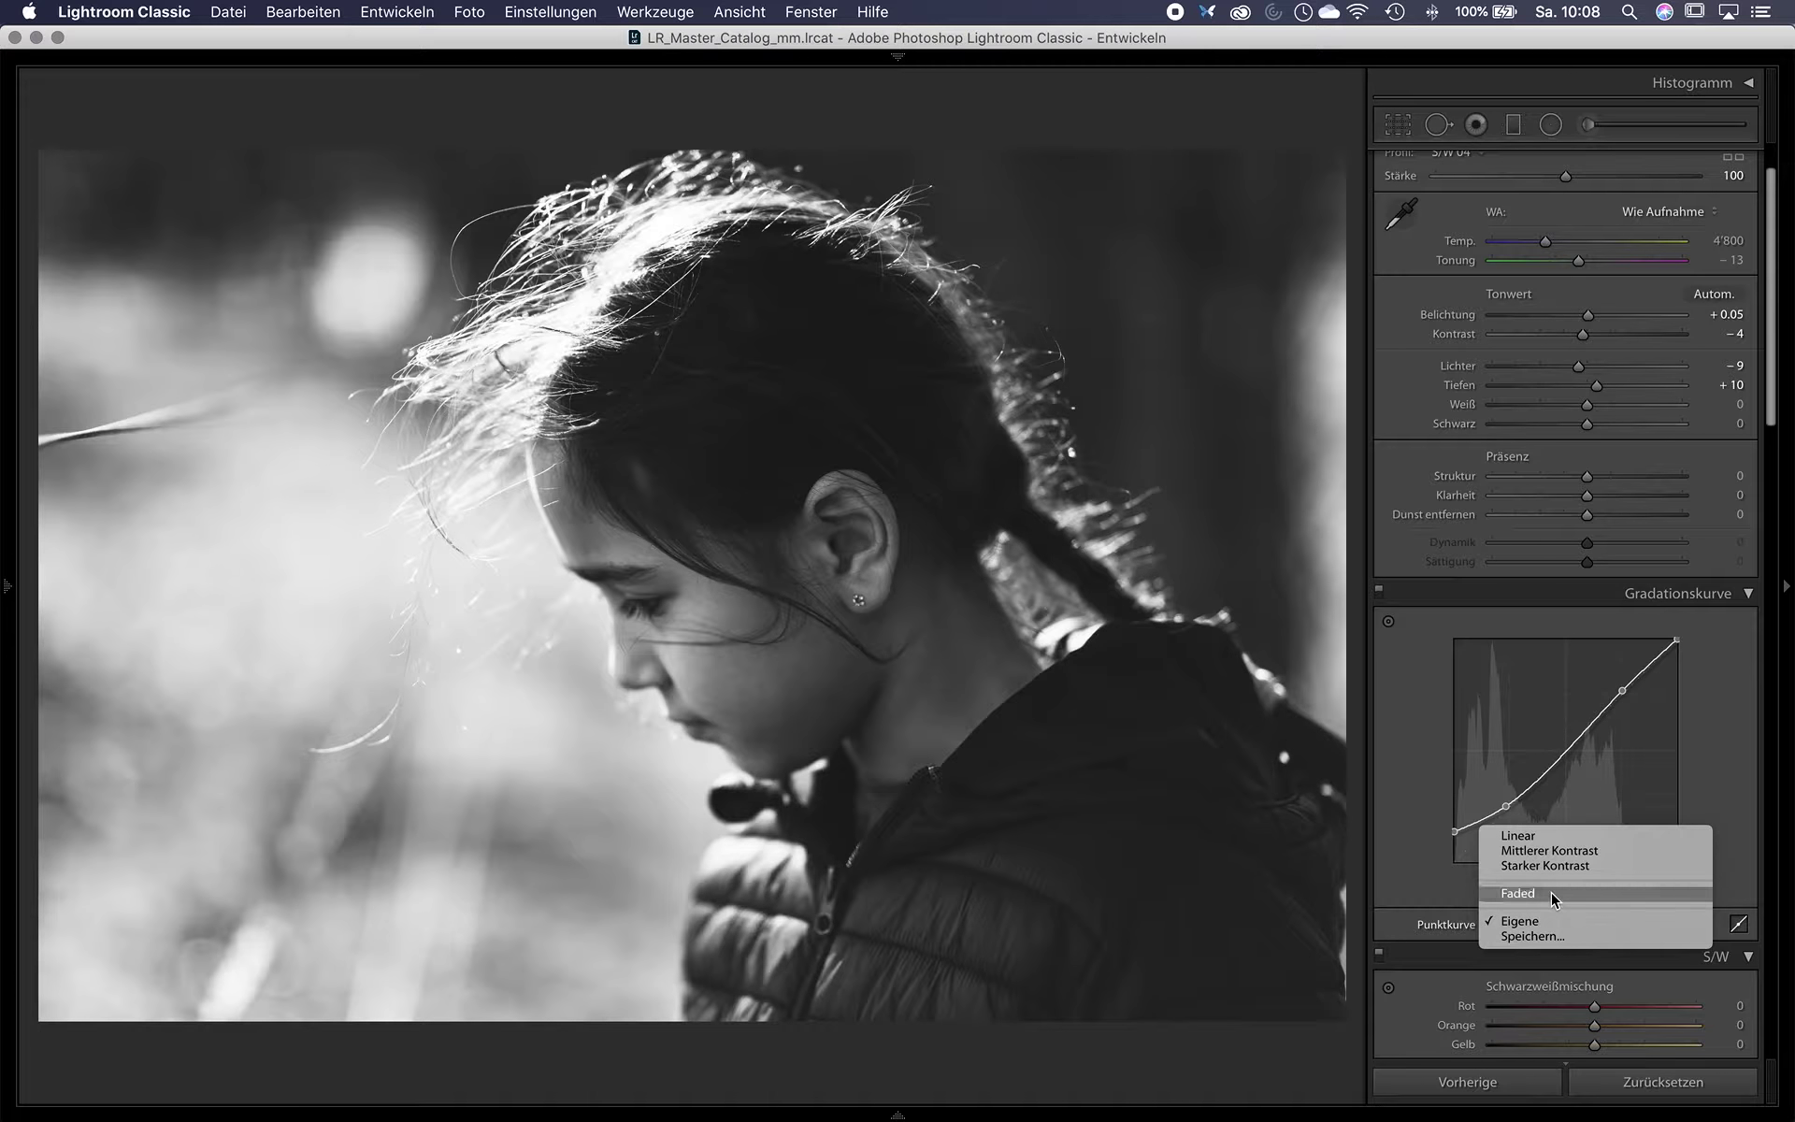
left_click(1551, 892)
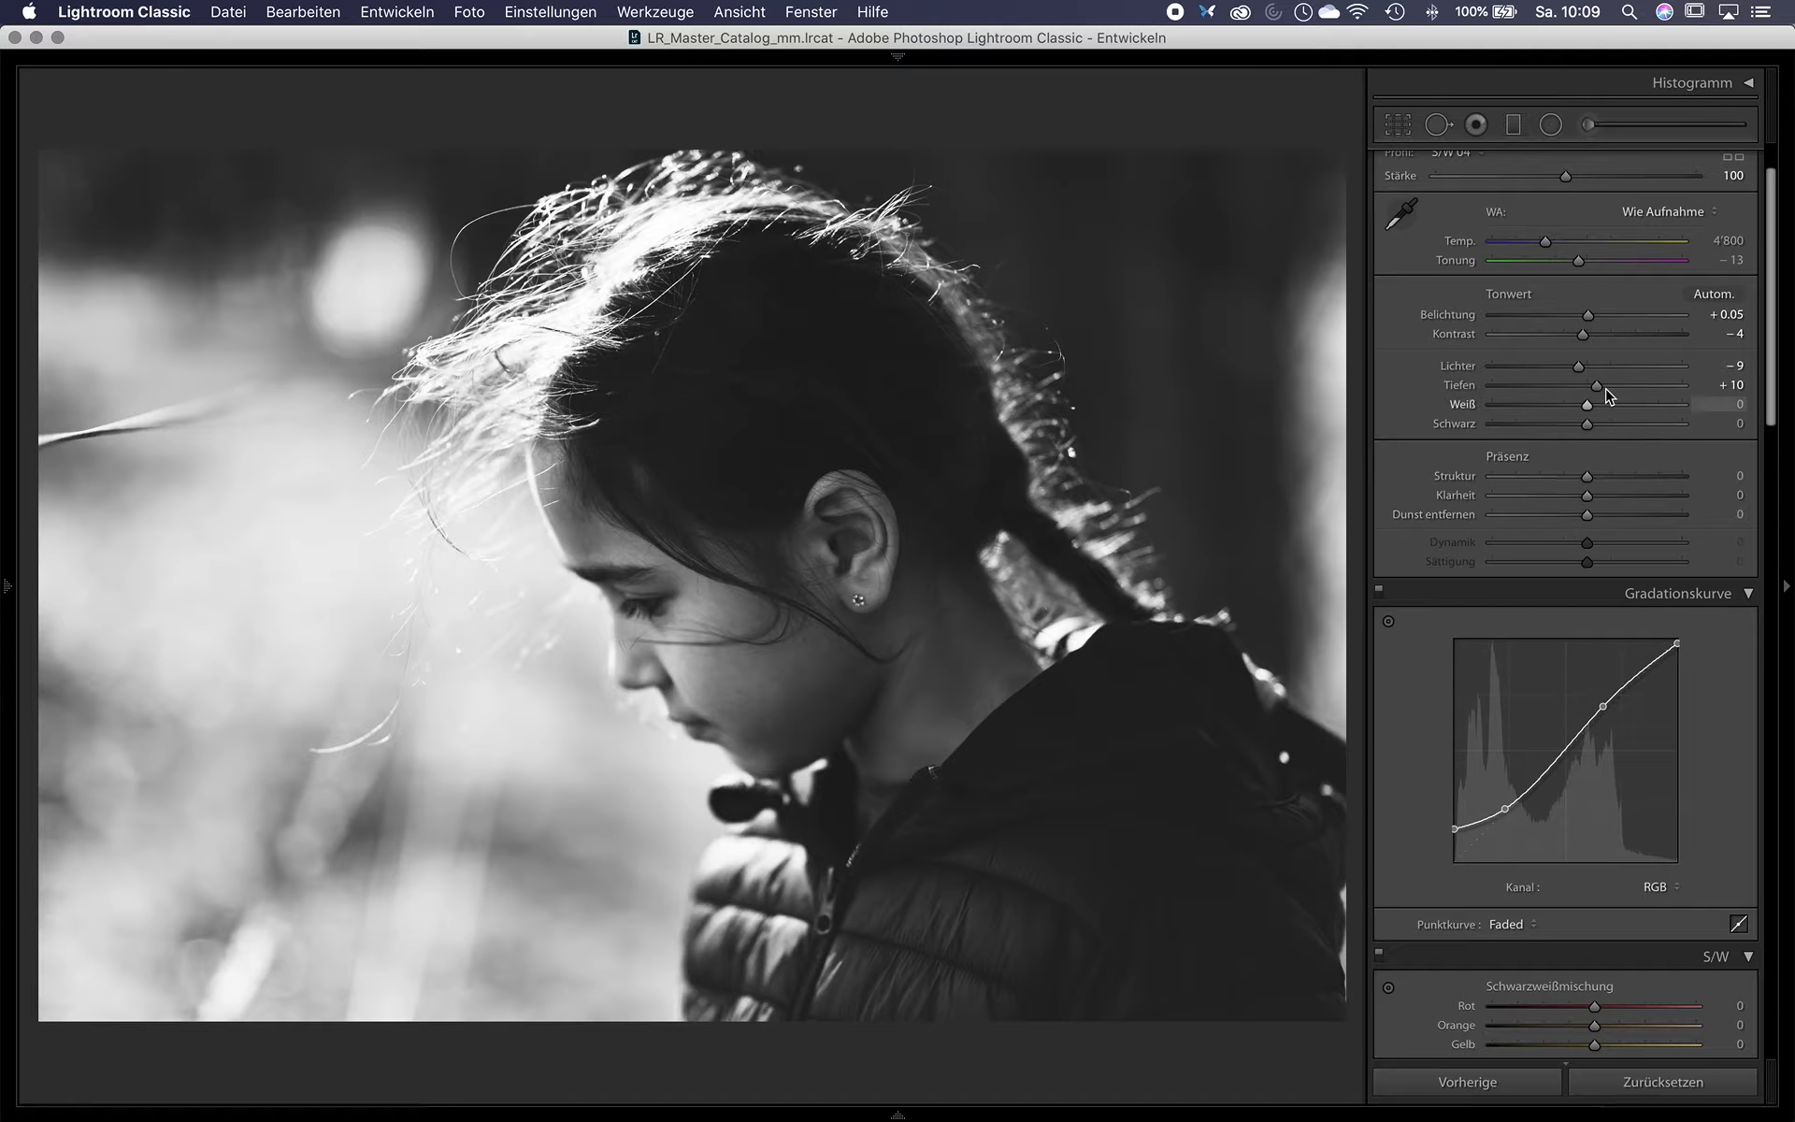
Raise Shadows from +10 to +18.
left_click_drag(1595, 387, 1606, 387)
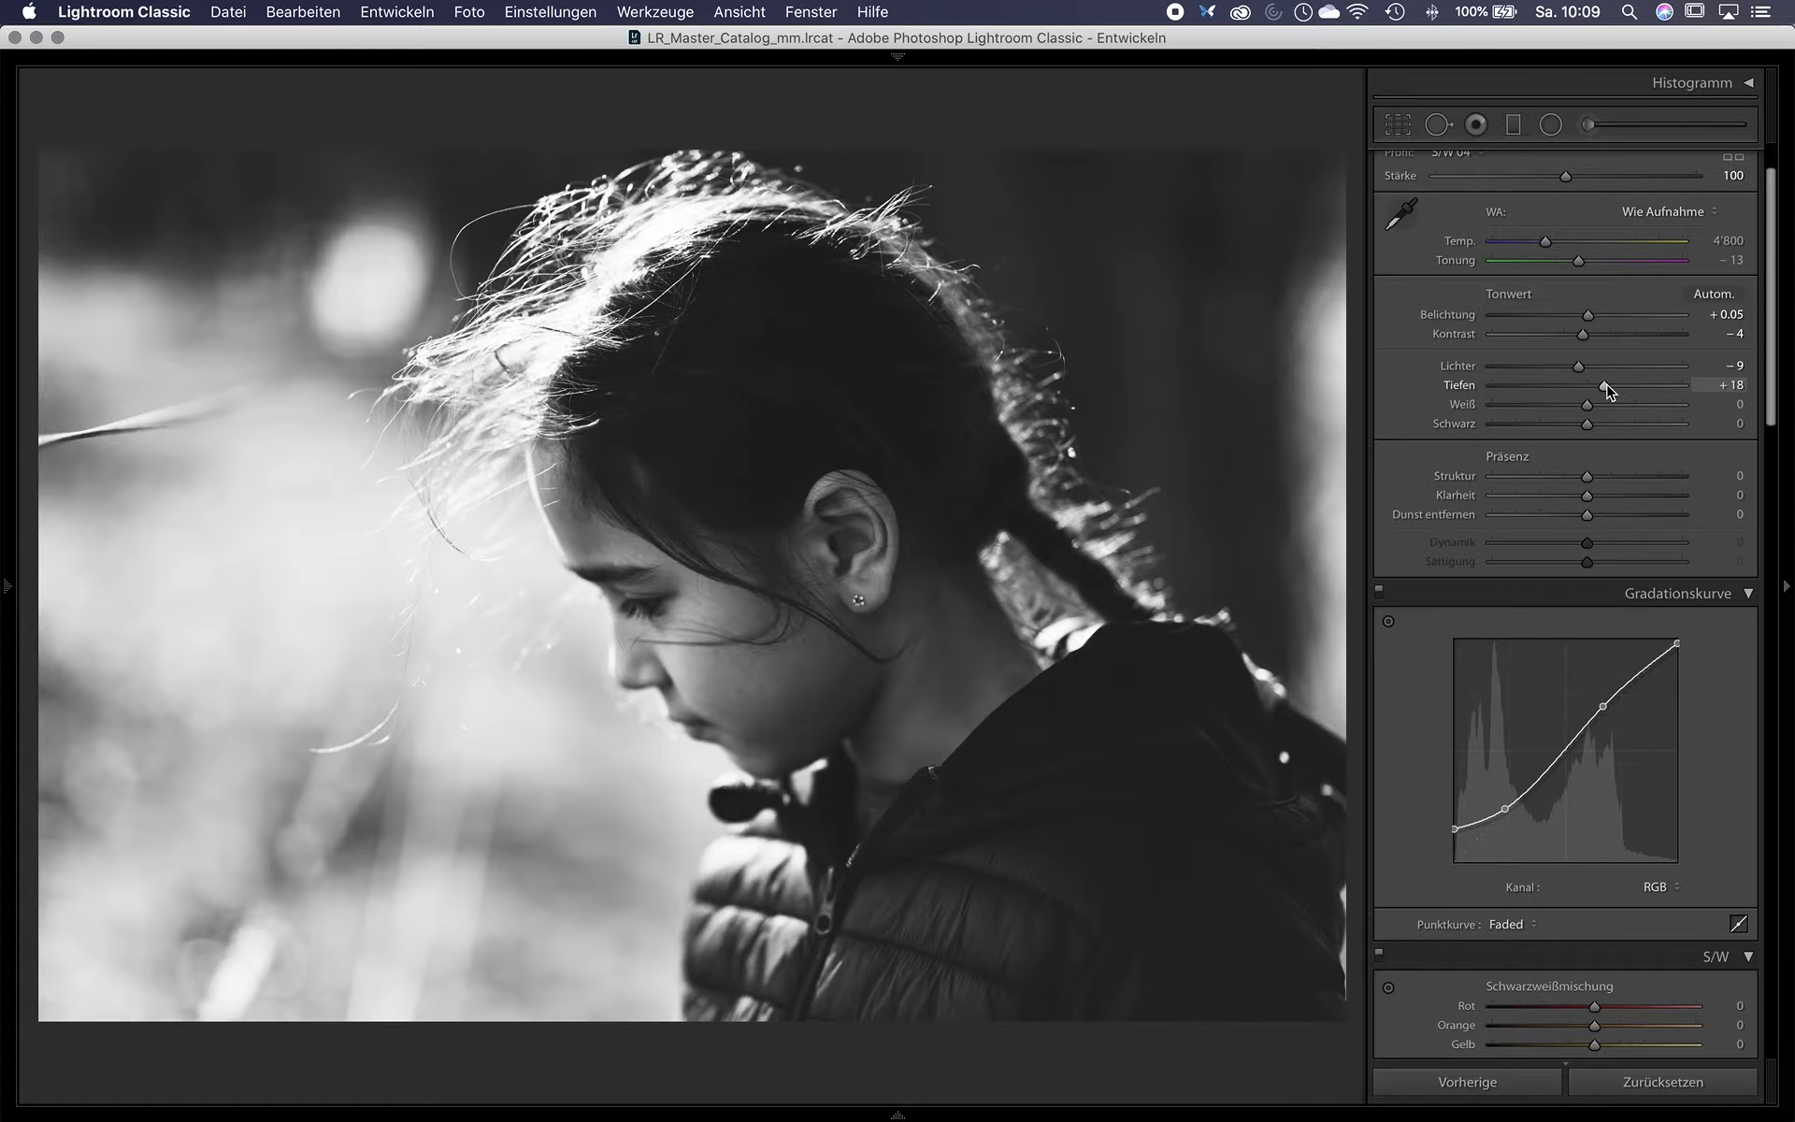
scroll(1727, 835, "down", 5)
scroll(1727, 834, "down", 4)
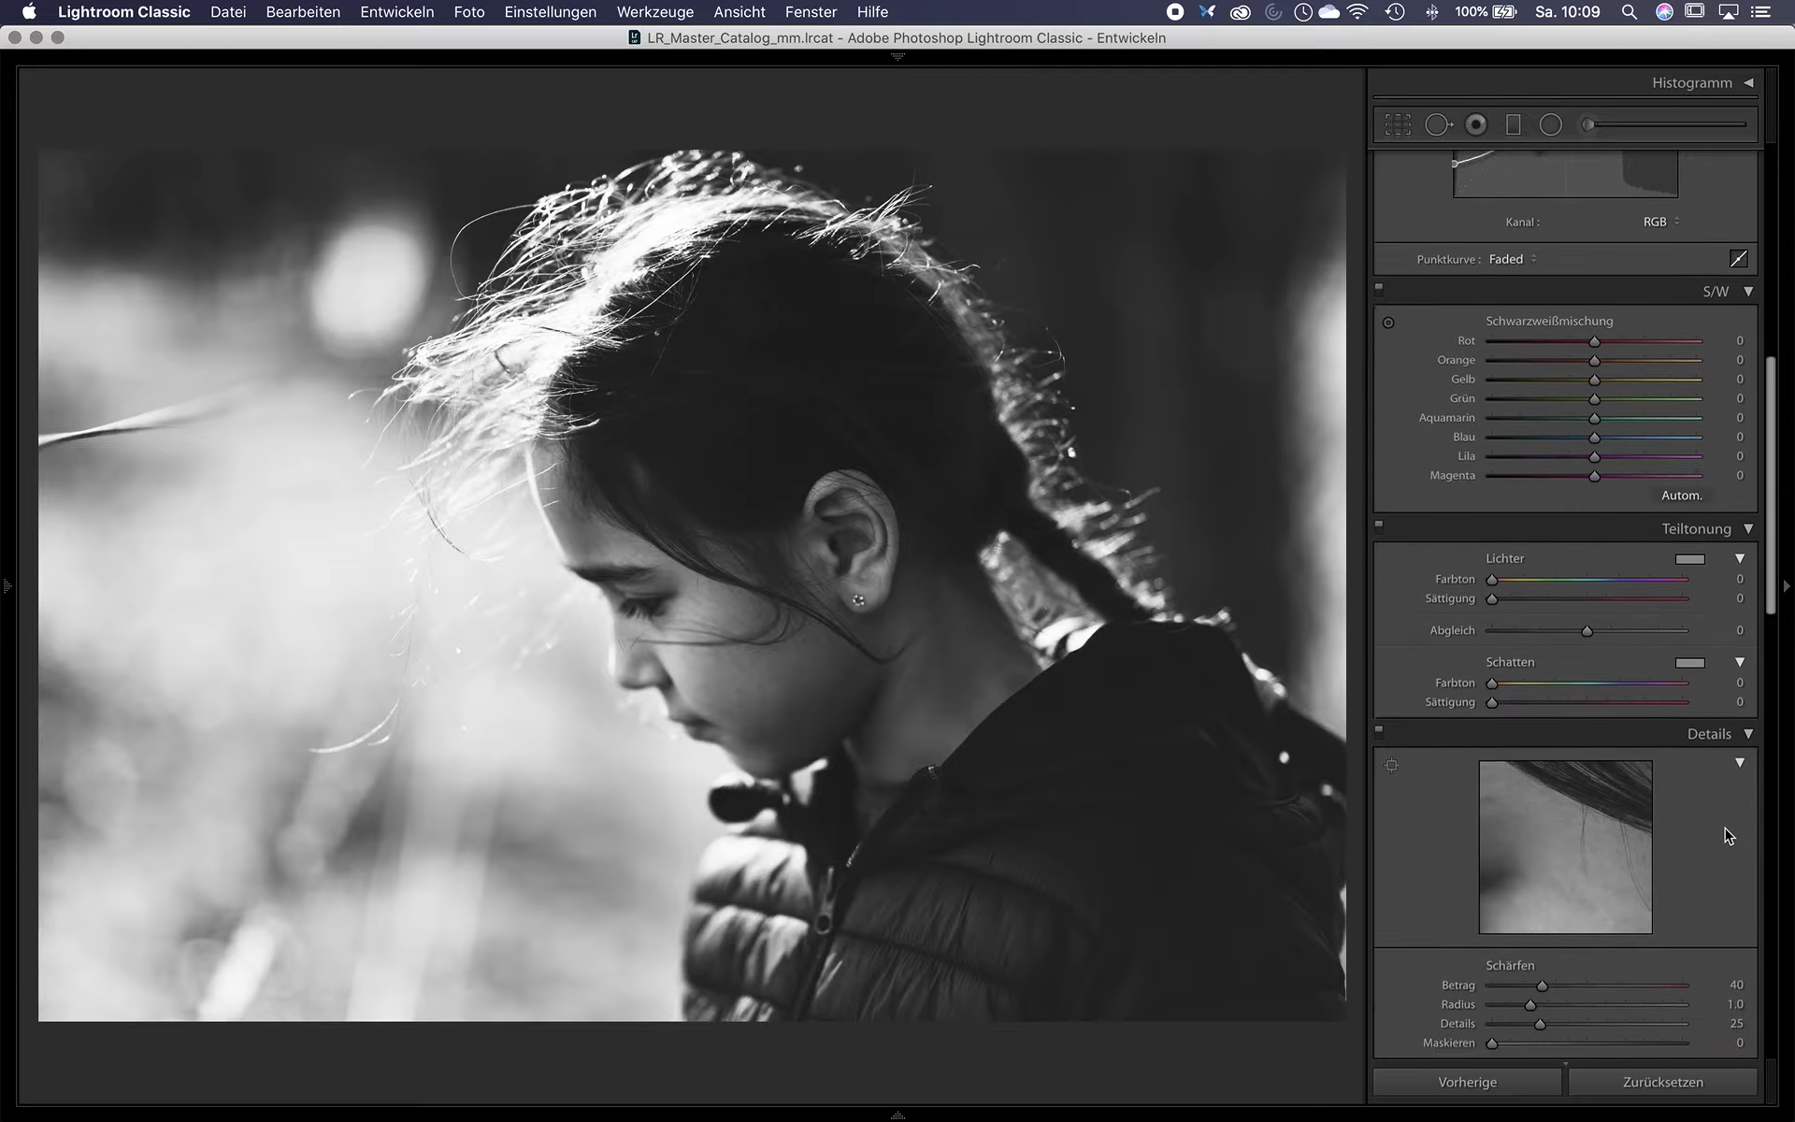
Give the shadows a warm split-tone tint around hue 22, saturation 13.
scroll(1727, 835, "down", 1)
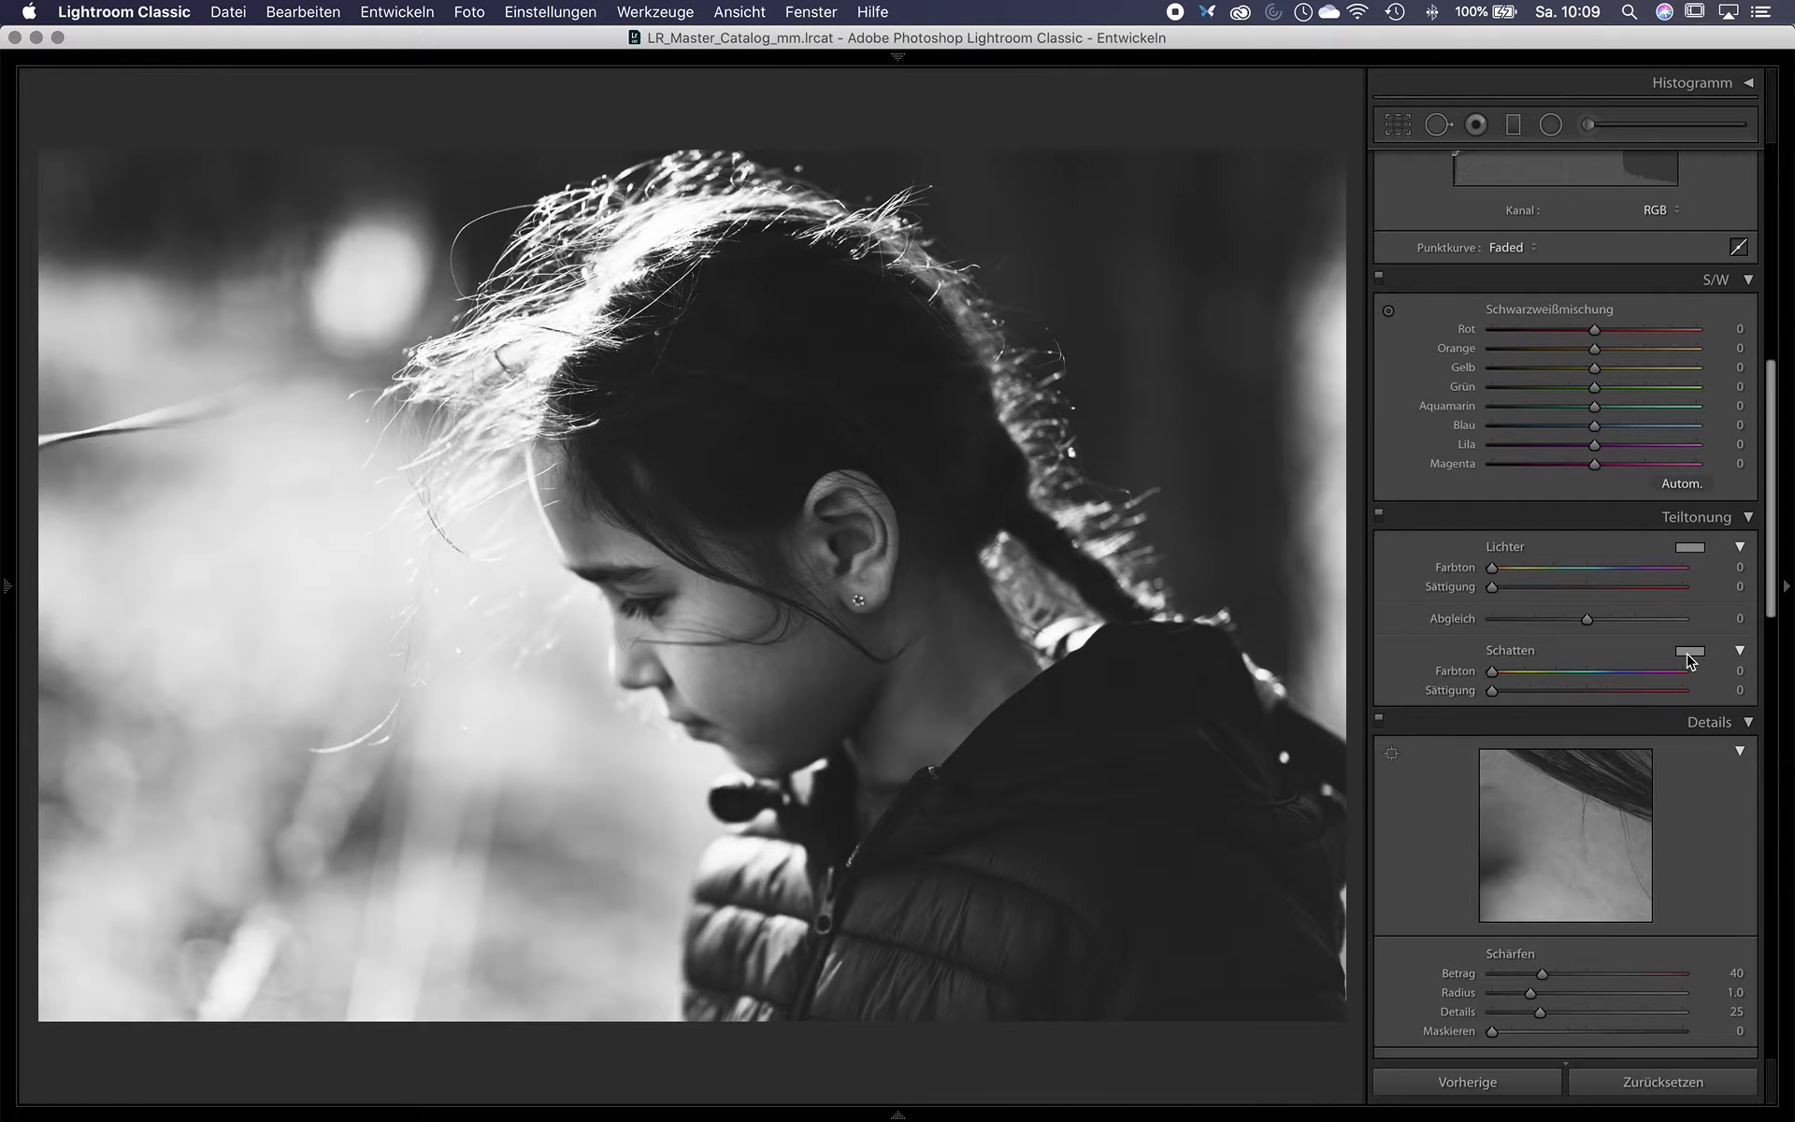
left_click(1689, 653)
left_click(1281, 734)
left_click_drag(1282, 735, 1280, 739)
Add a faint cyan highlight tint (hue 184, saturation 6) and make the shadow tint subtler.
left_click(1690, 652)
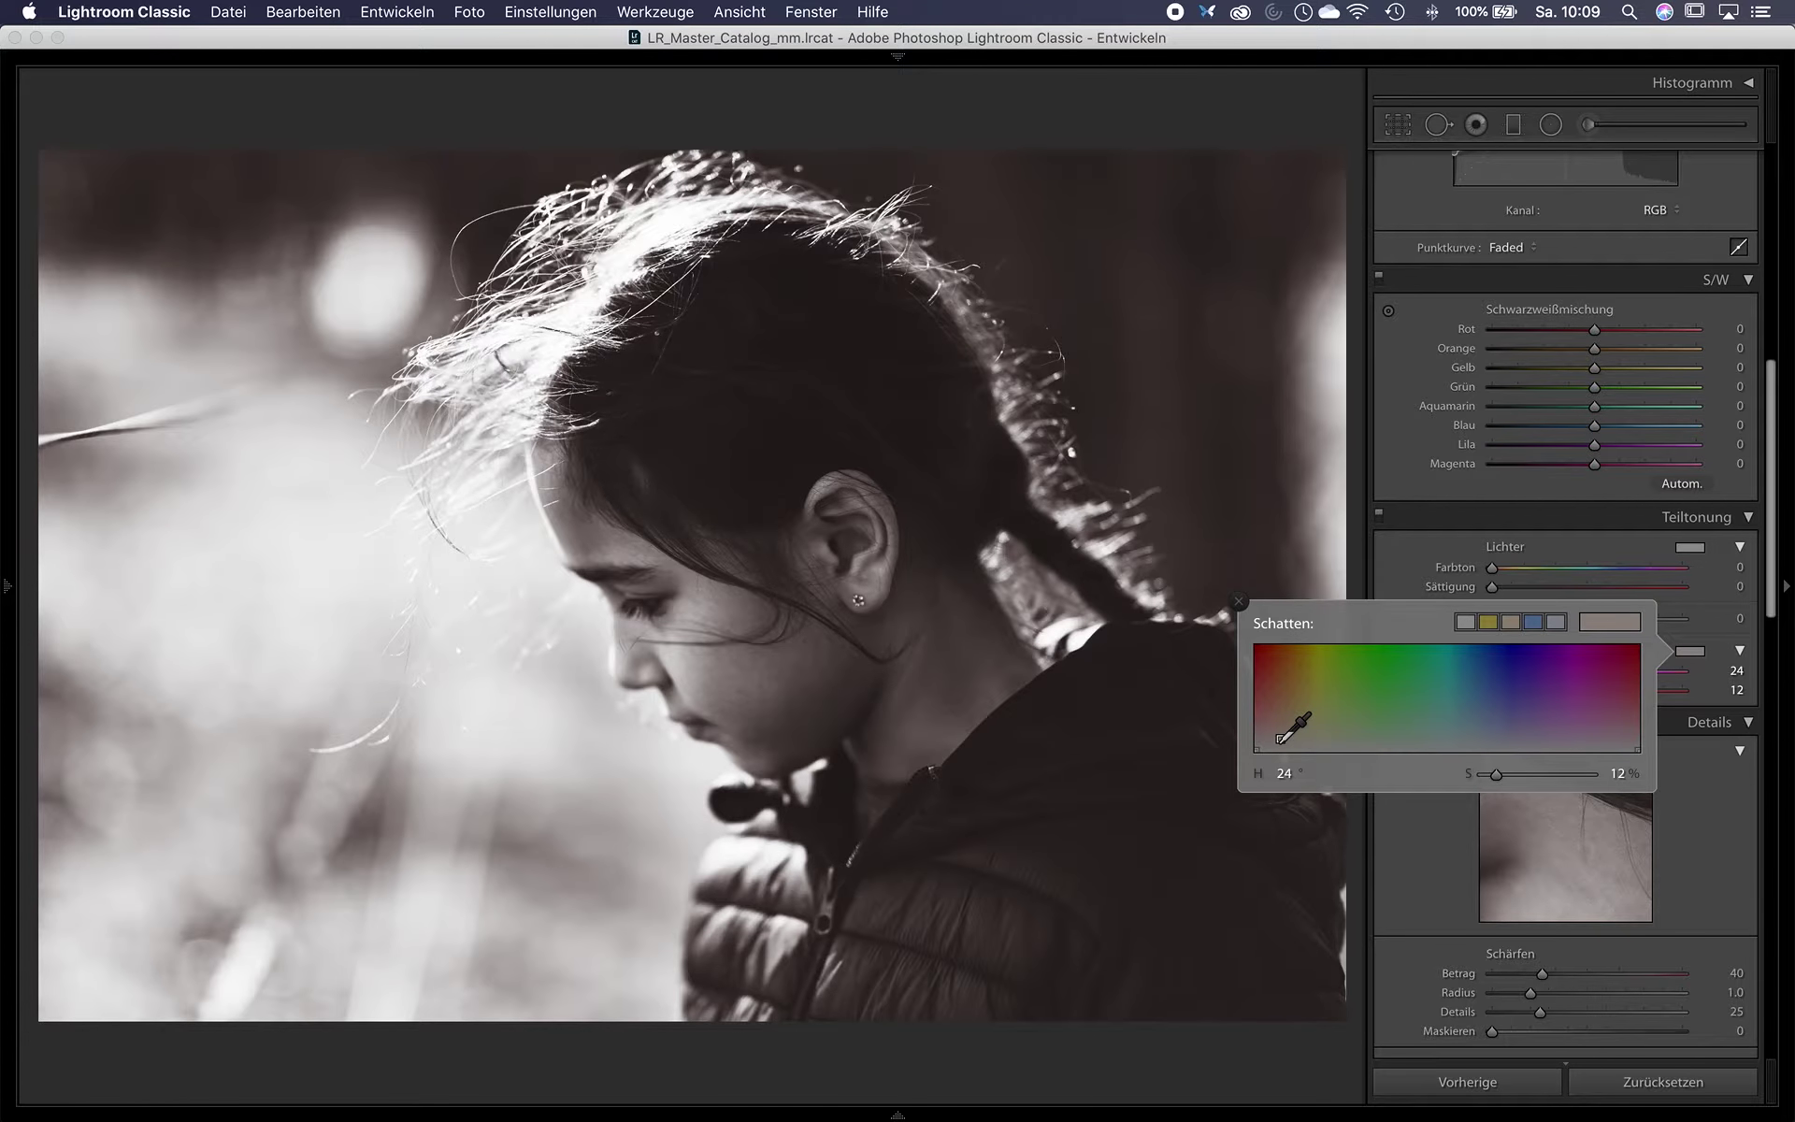
left_click(1448, 718)
left_click_drag(1447, 717, 1446, 717)
mouse_move(1446, 716)
left_mouse_down()
mouse_move(1444, 739)
mouse_move(1299, 742)
mouse_move(1466, 737)
mouse_move(1451, 740)
left_mouse_up()
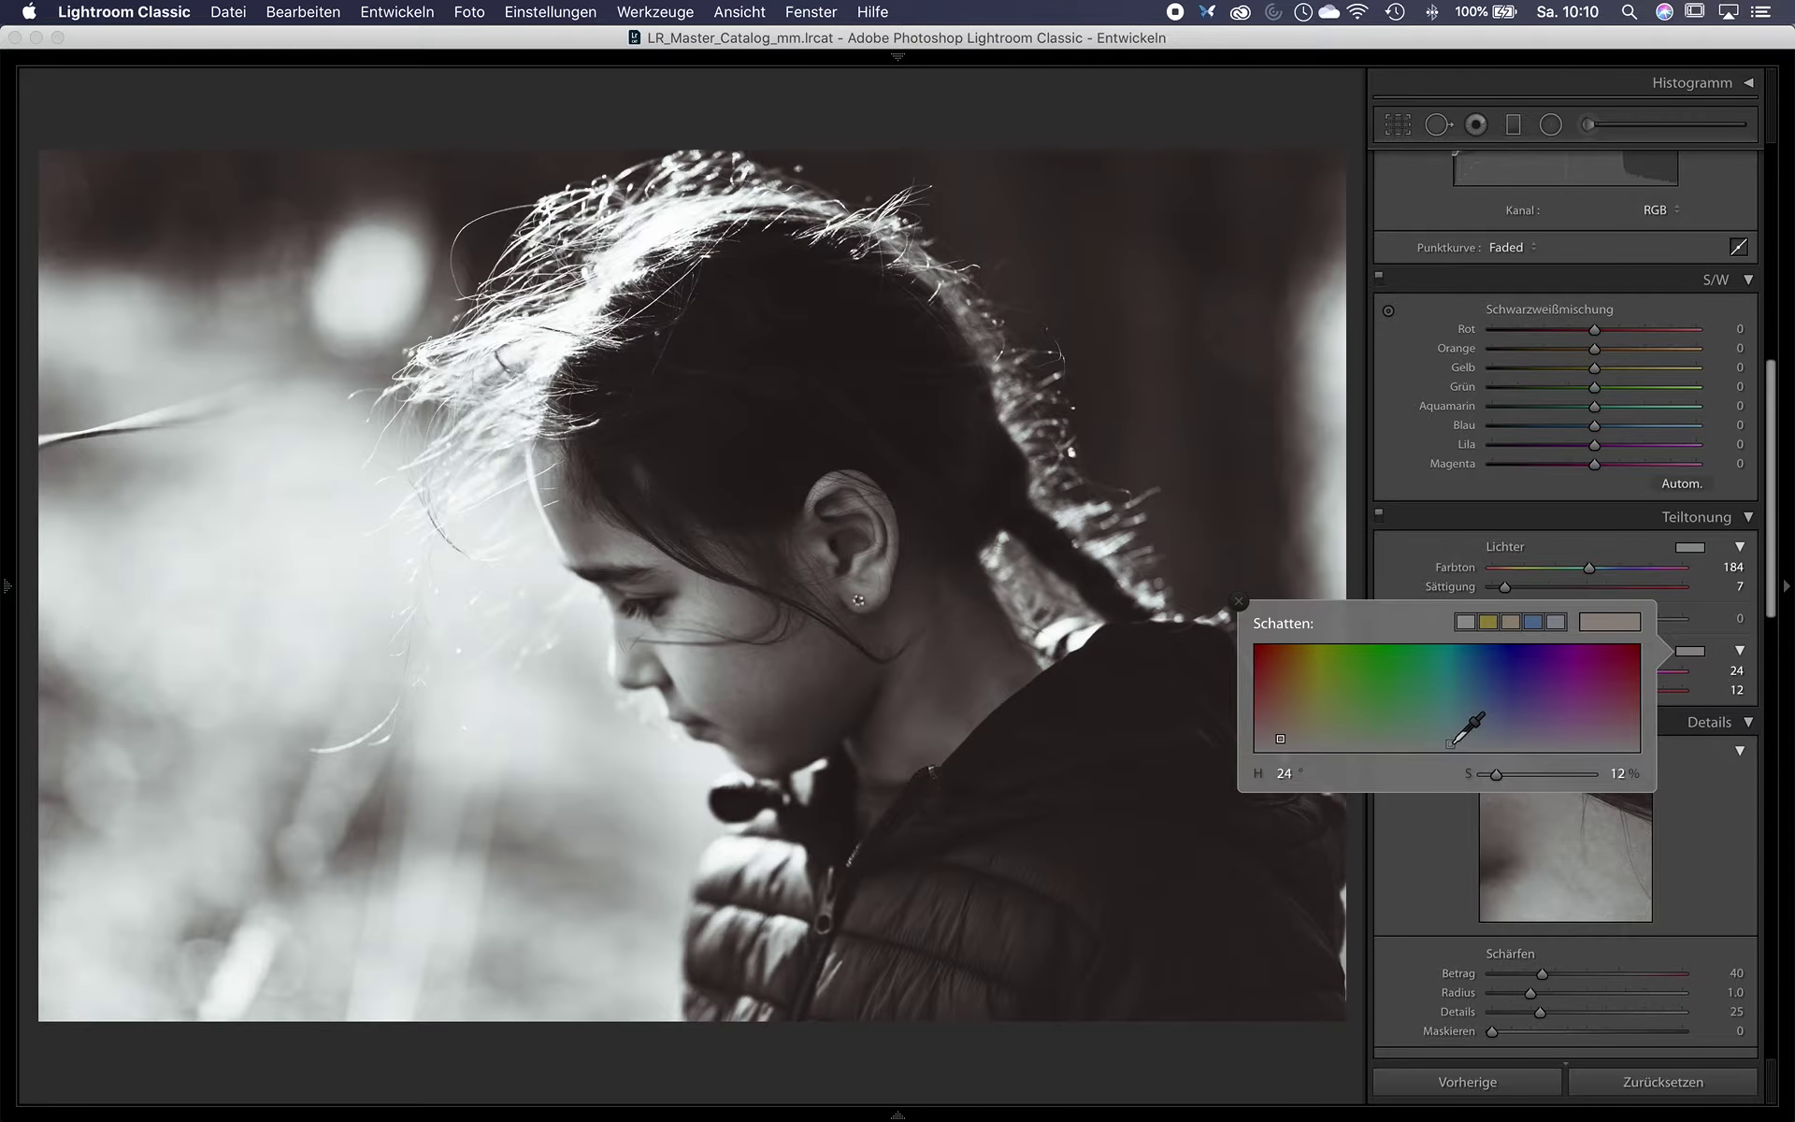
left_click_drag(1450, 740, 1452, 742)
left_click_drag(1282, 737, 1280, 740)
left_click_drag(1280, 739, 1277, 738)
Reset the Split Toning highlight and shadow tints to zero.
left_click(1239, 602)
left_click(1505, 547, "alt")
left_click(1516, 651, "alt")
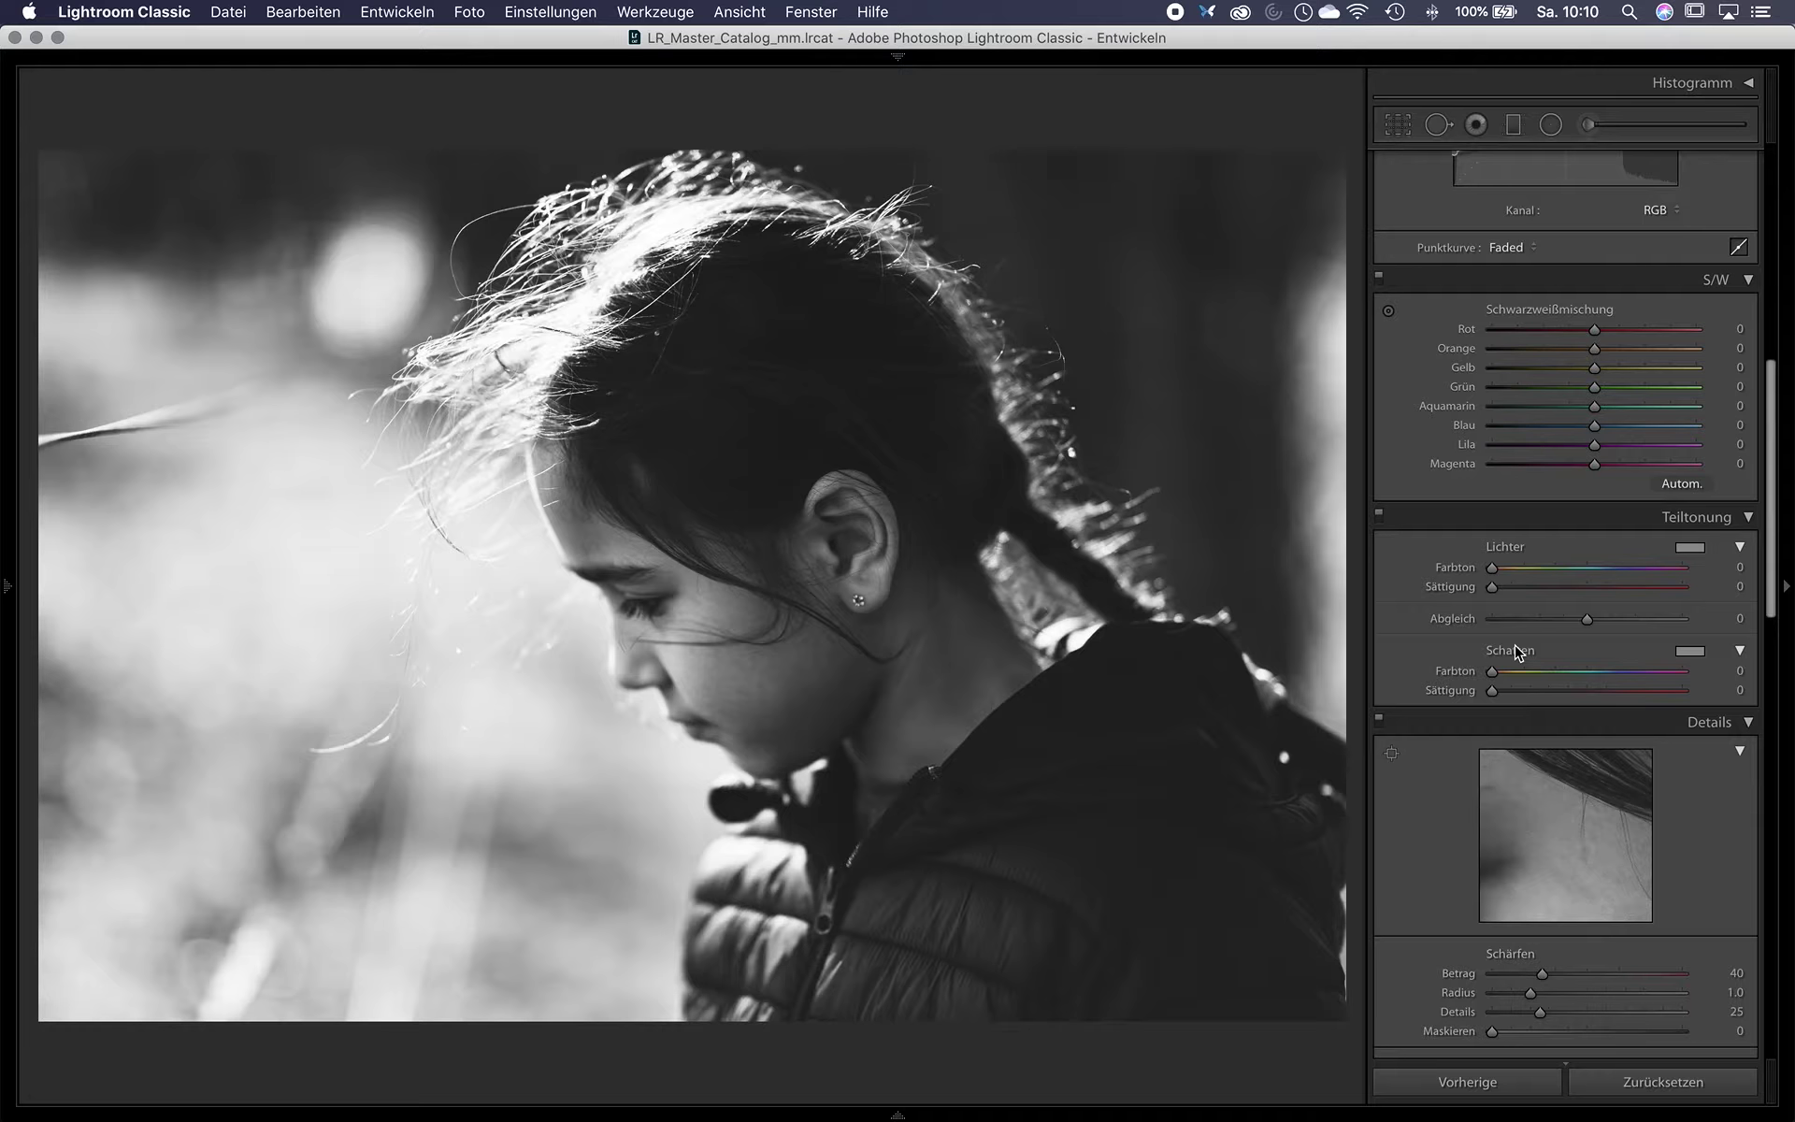
scroll(1607, 434, "up", 5)
scroll(1608, 435, "up", 5)
scroll(1609, 437, "up", 2)
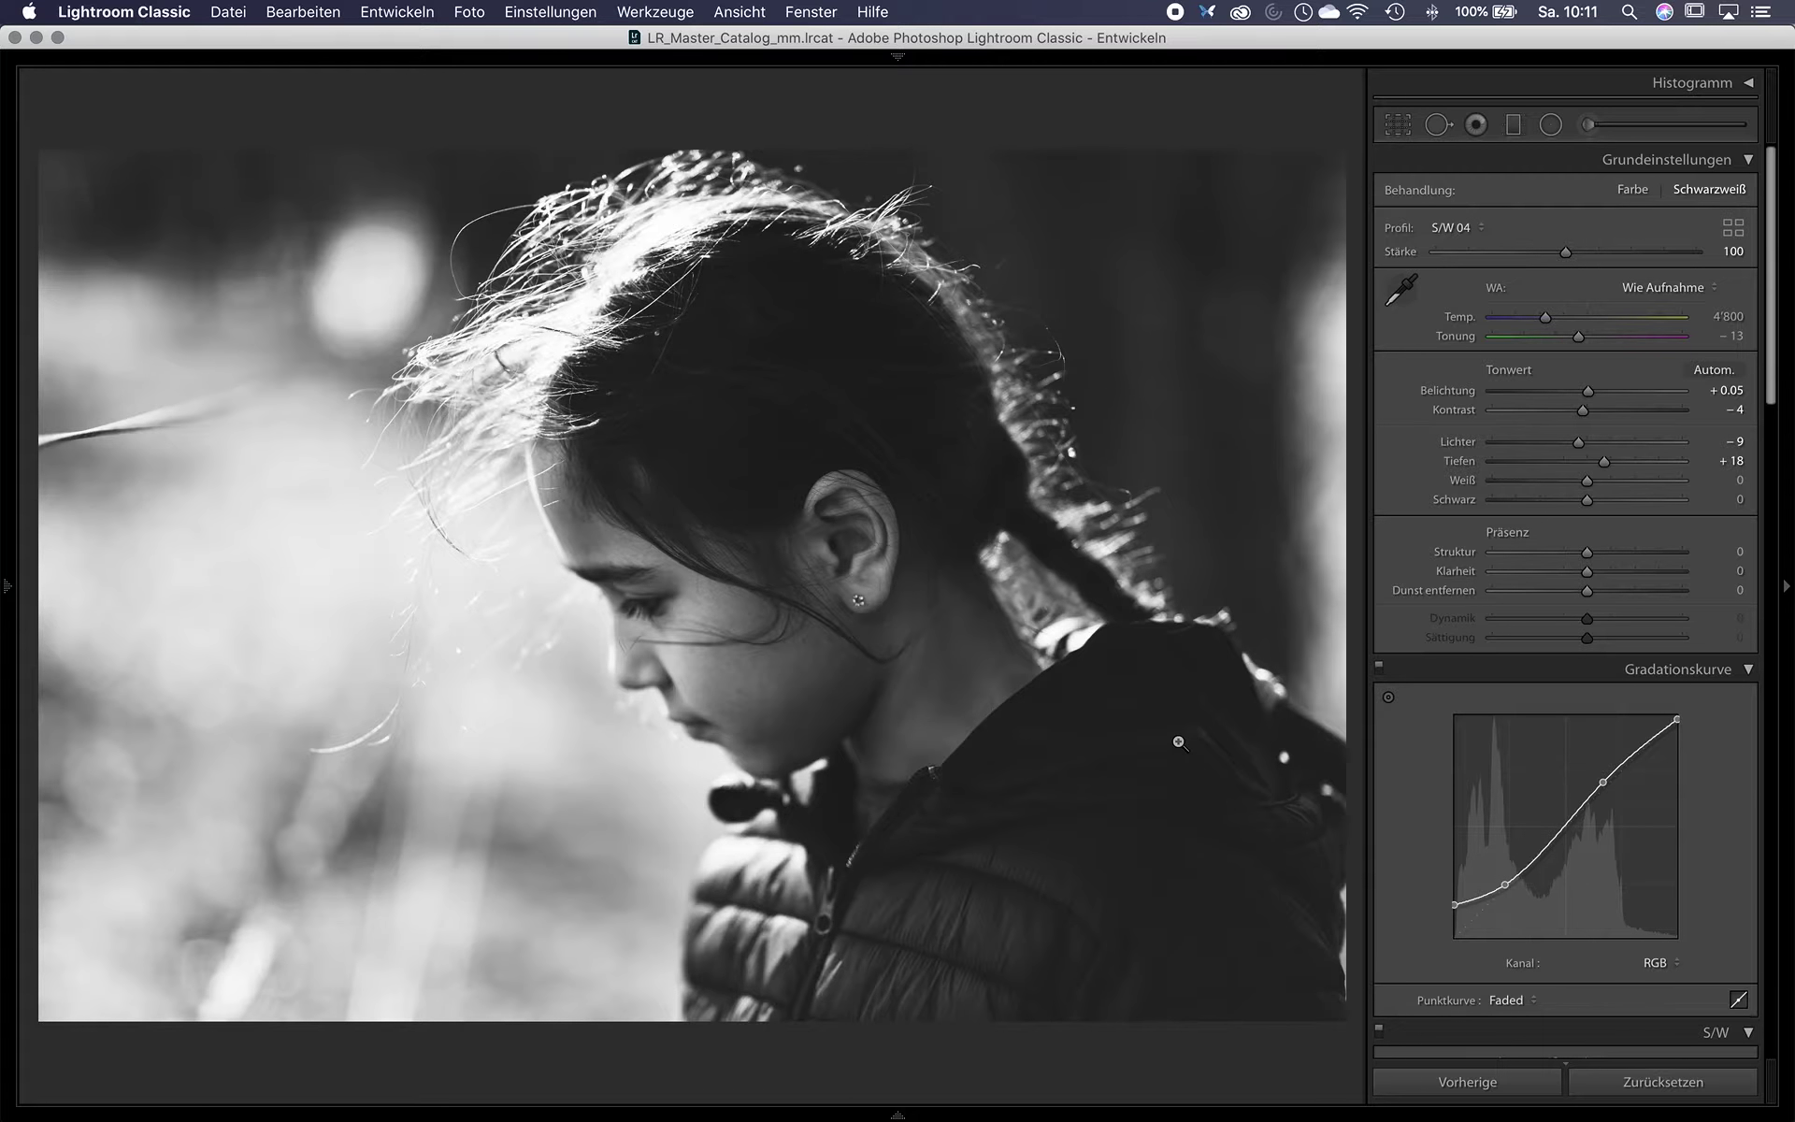
Place a graduated filter along the photo's top edge with all effect sliders at 0.
left_click(1515, 126)
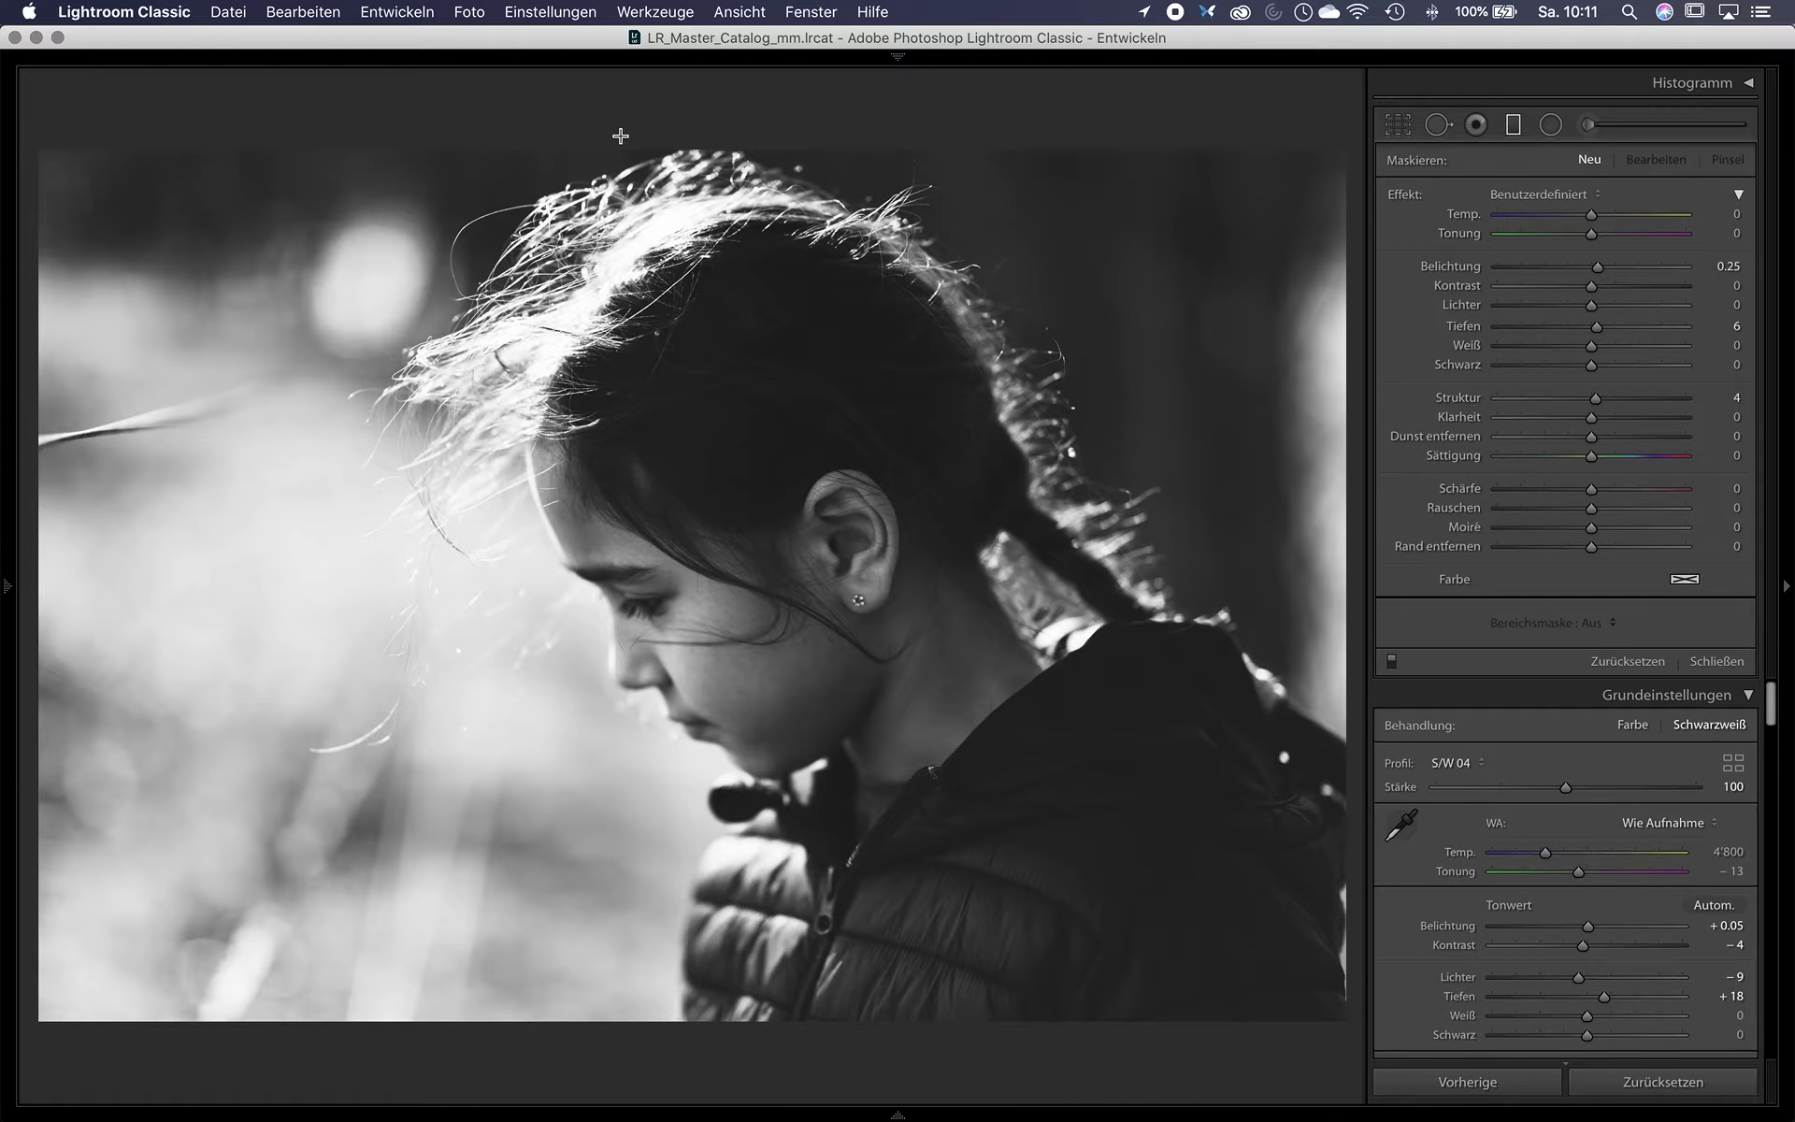
left_click_drag(621, 136, 623, 107)
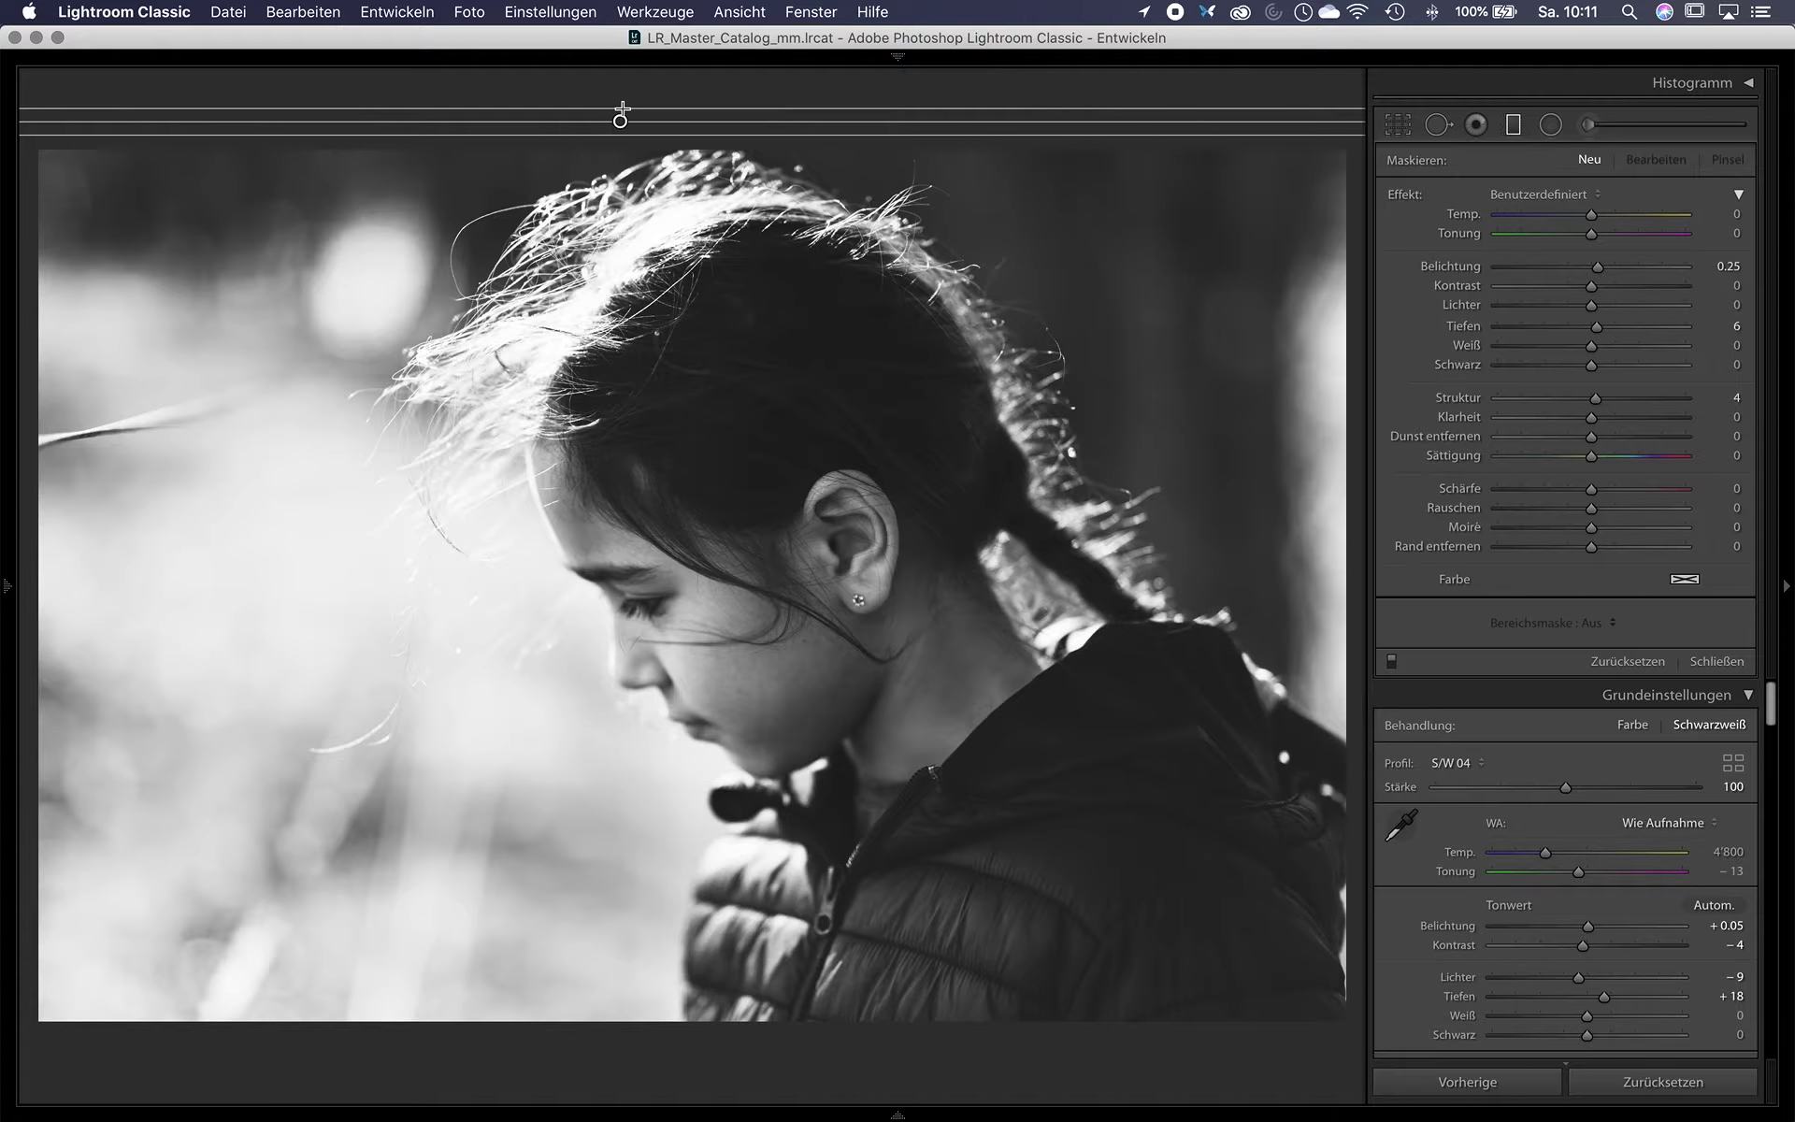
double_click(1406, 194)
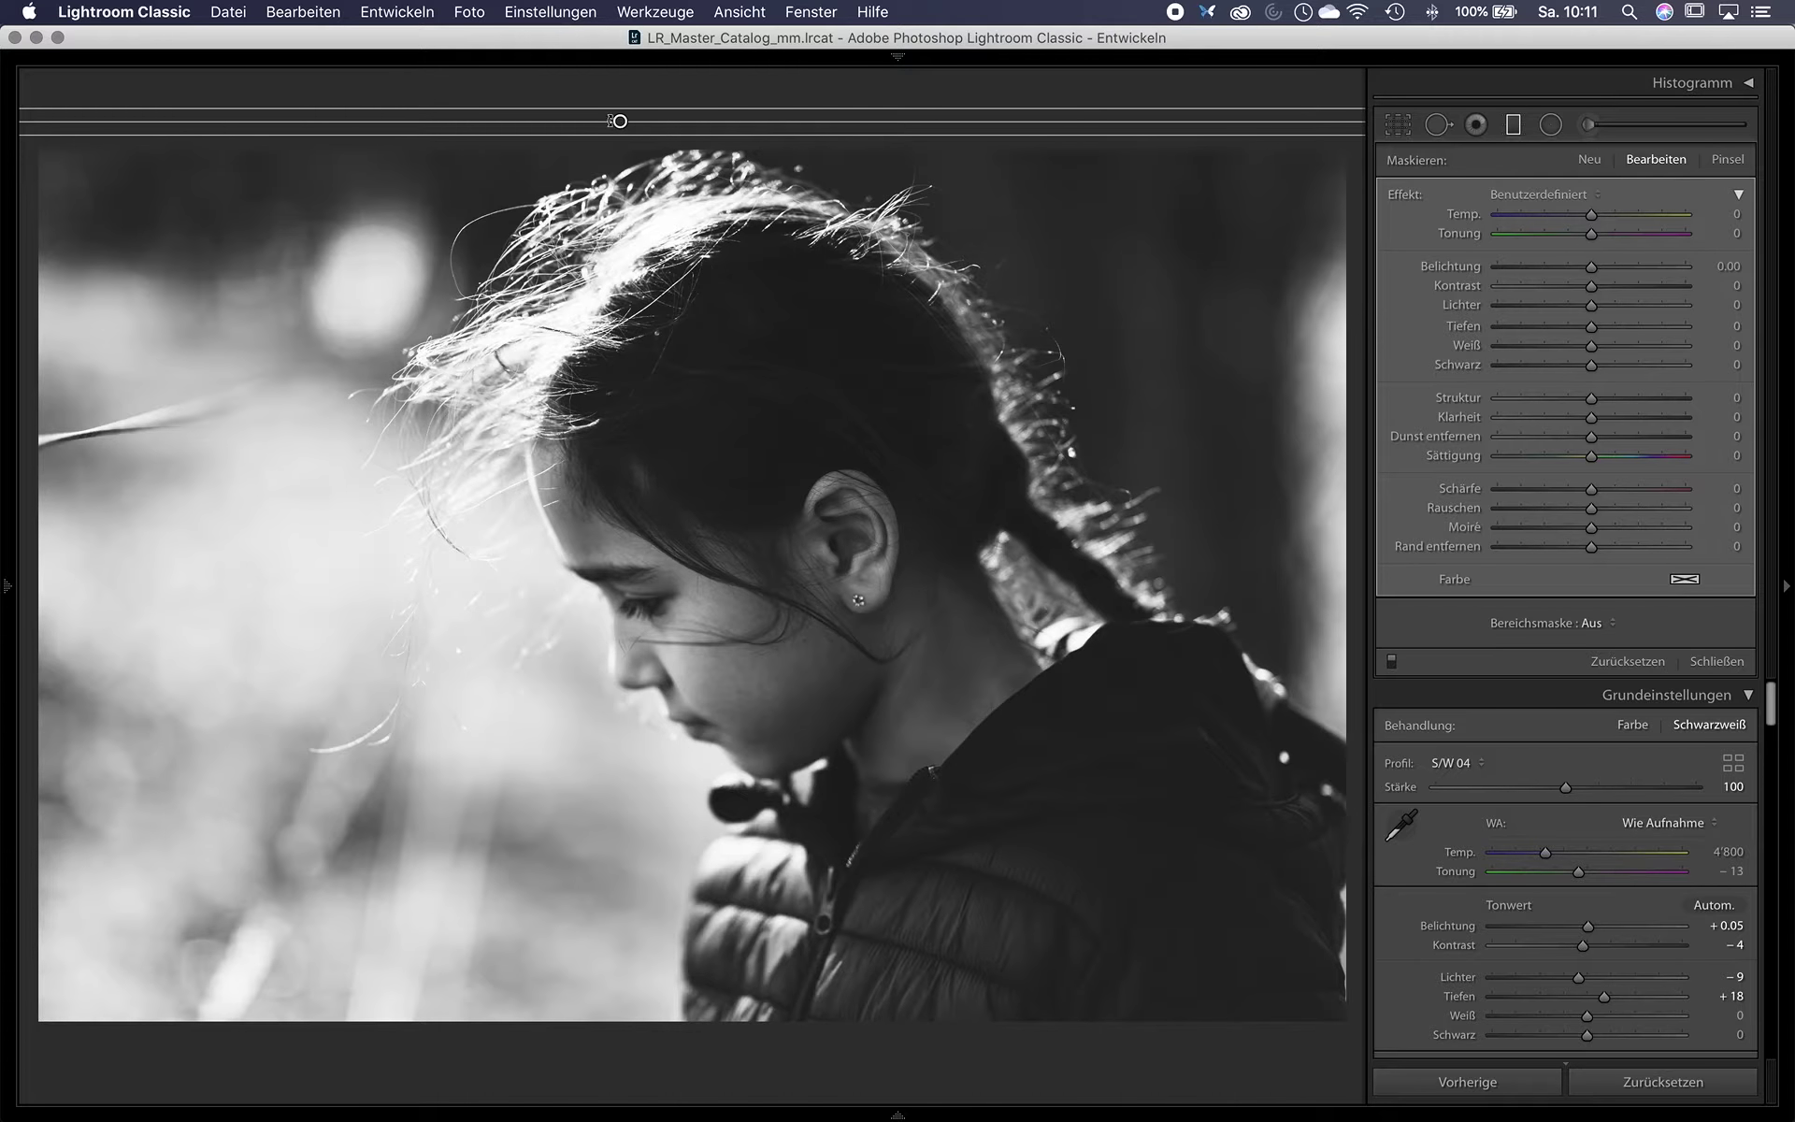
left_click_drag(617, 122, 585, 500)
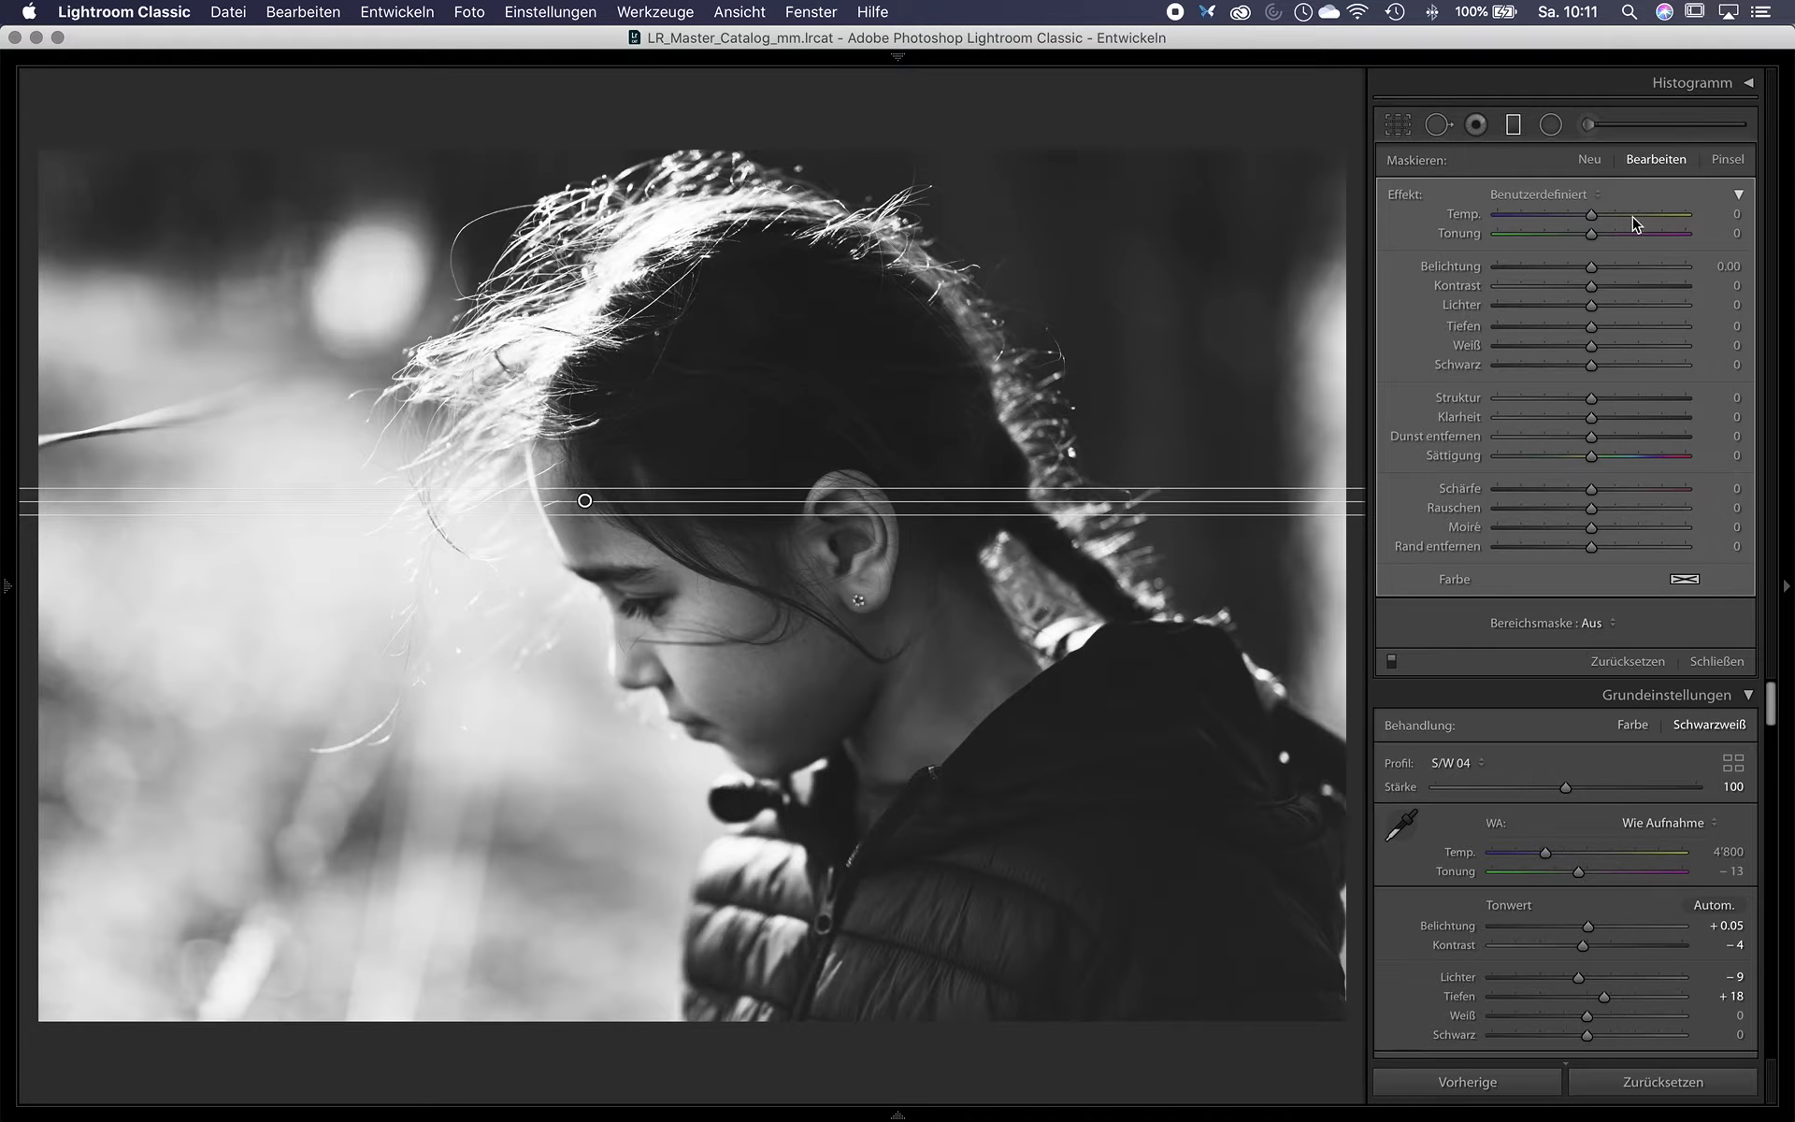
mouse_move(1592, 268)
left_mouse_down()
mouse_move(1500, 268)
mouse_move(1530, 269)
left_mouse_up()
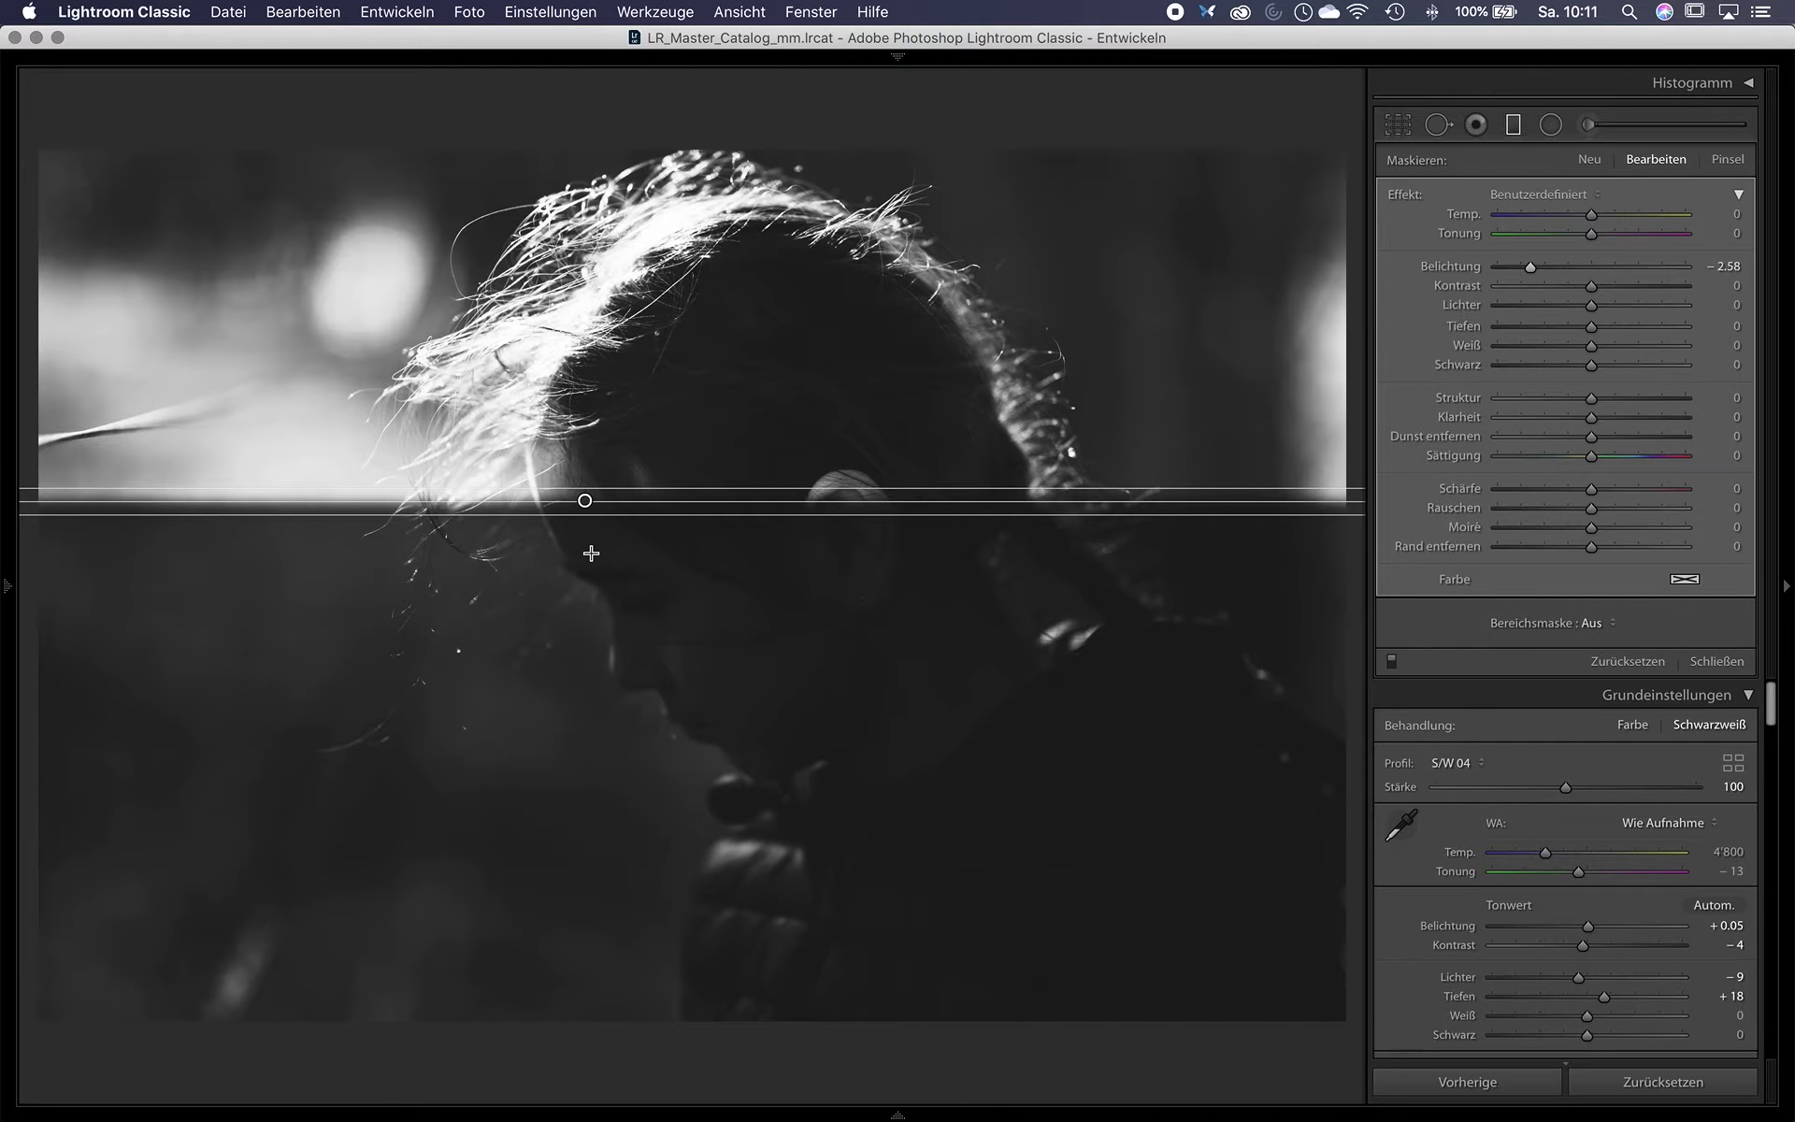
mouse_move(589, 495)
left_mouse_down()
mouse_move(626, 447)
mouse_move(663, 127)
left_mouse_up()
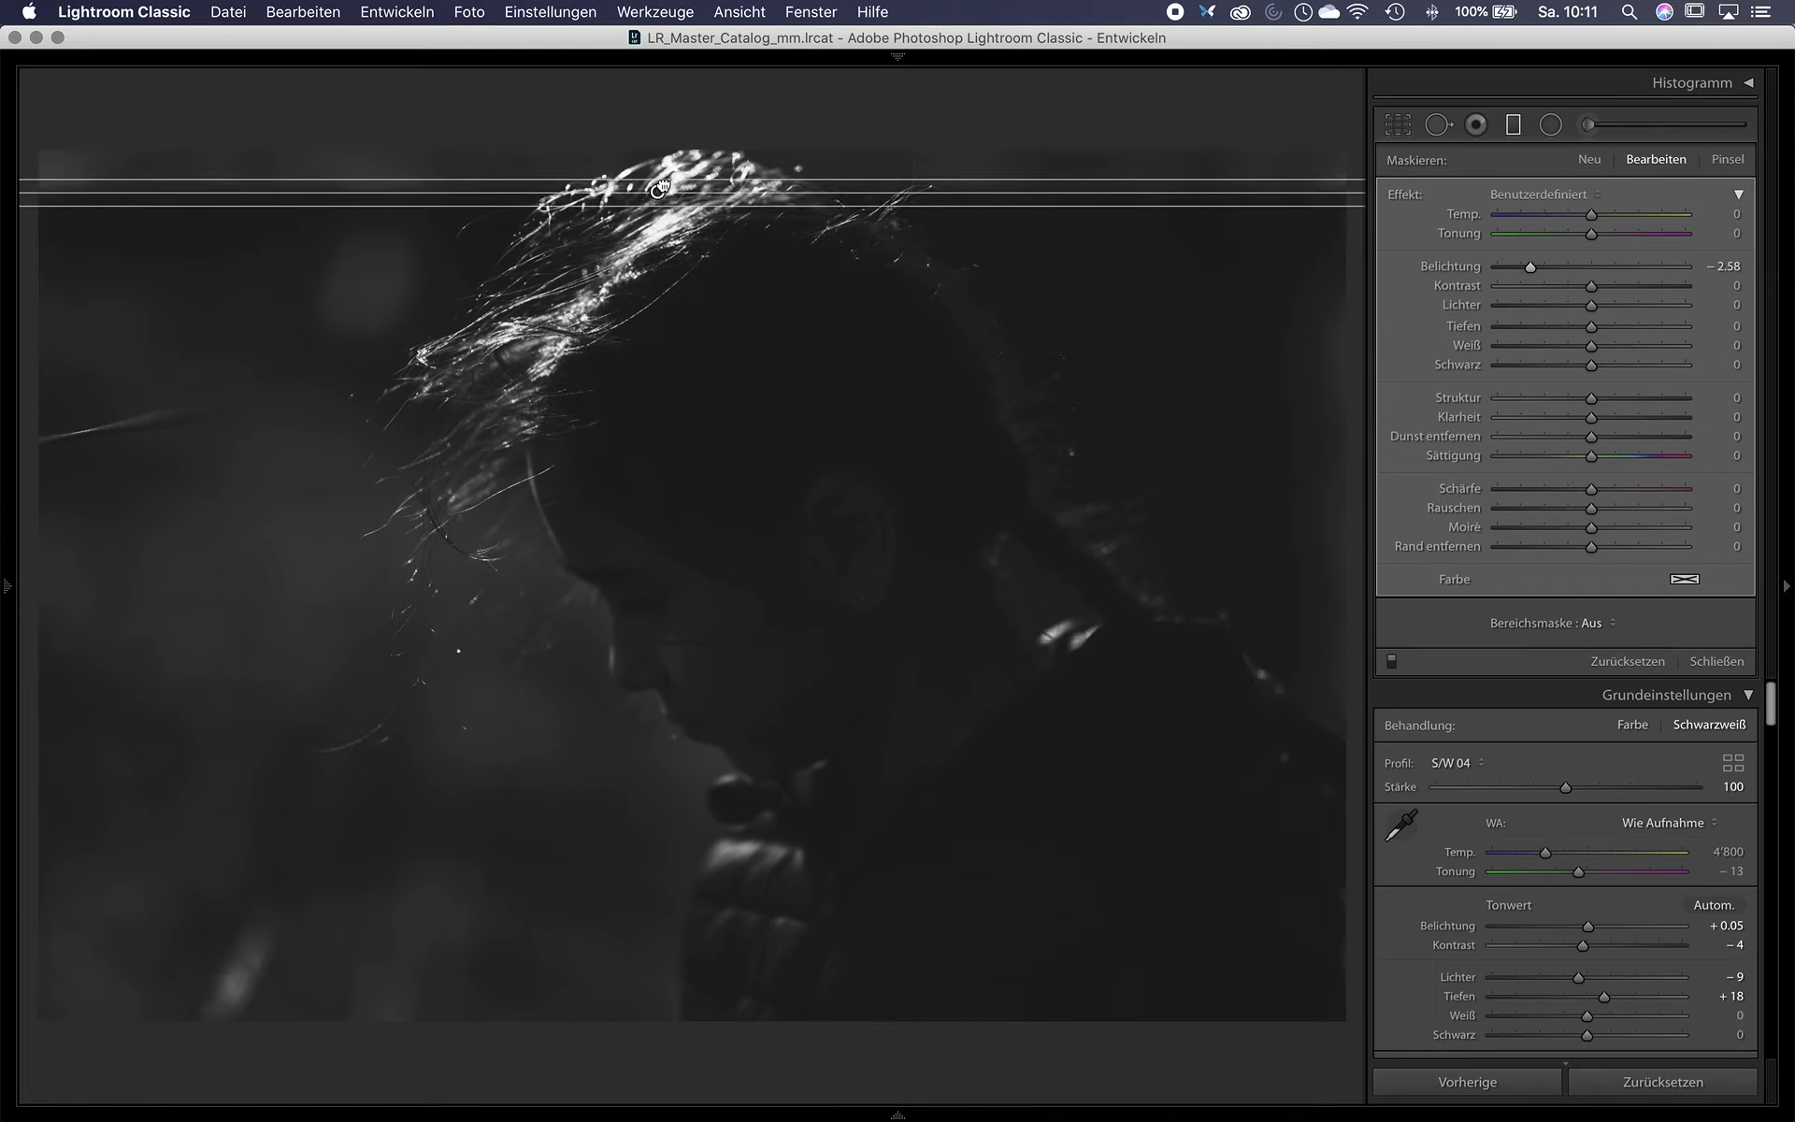
left_click_drag(662, 128, 662, 113)
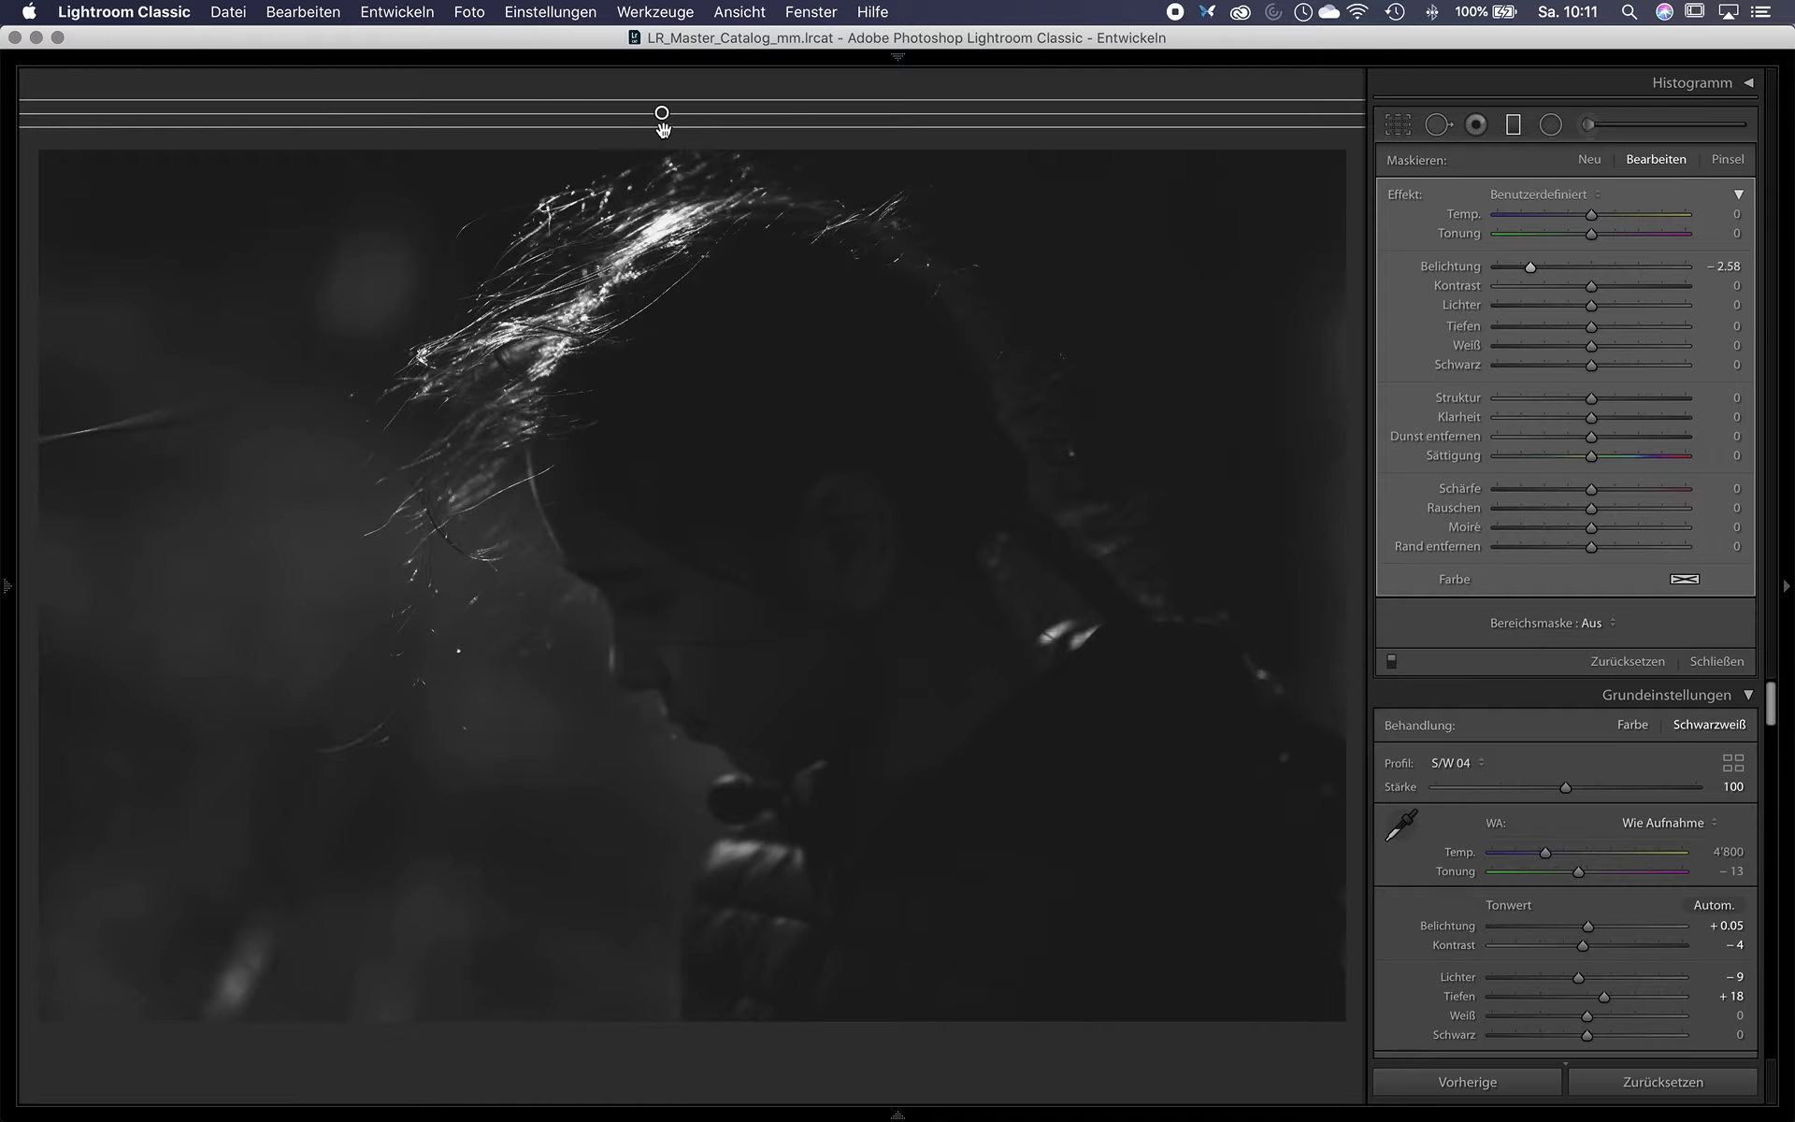
double_click(1528, 268)
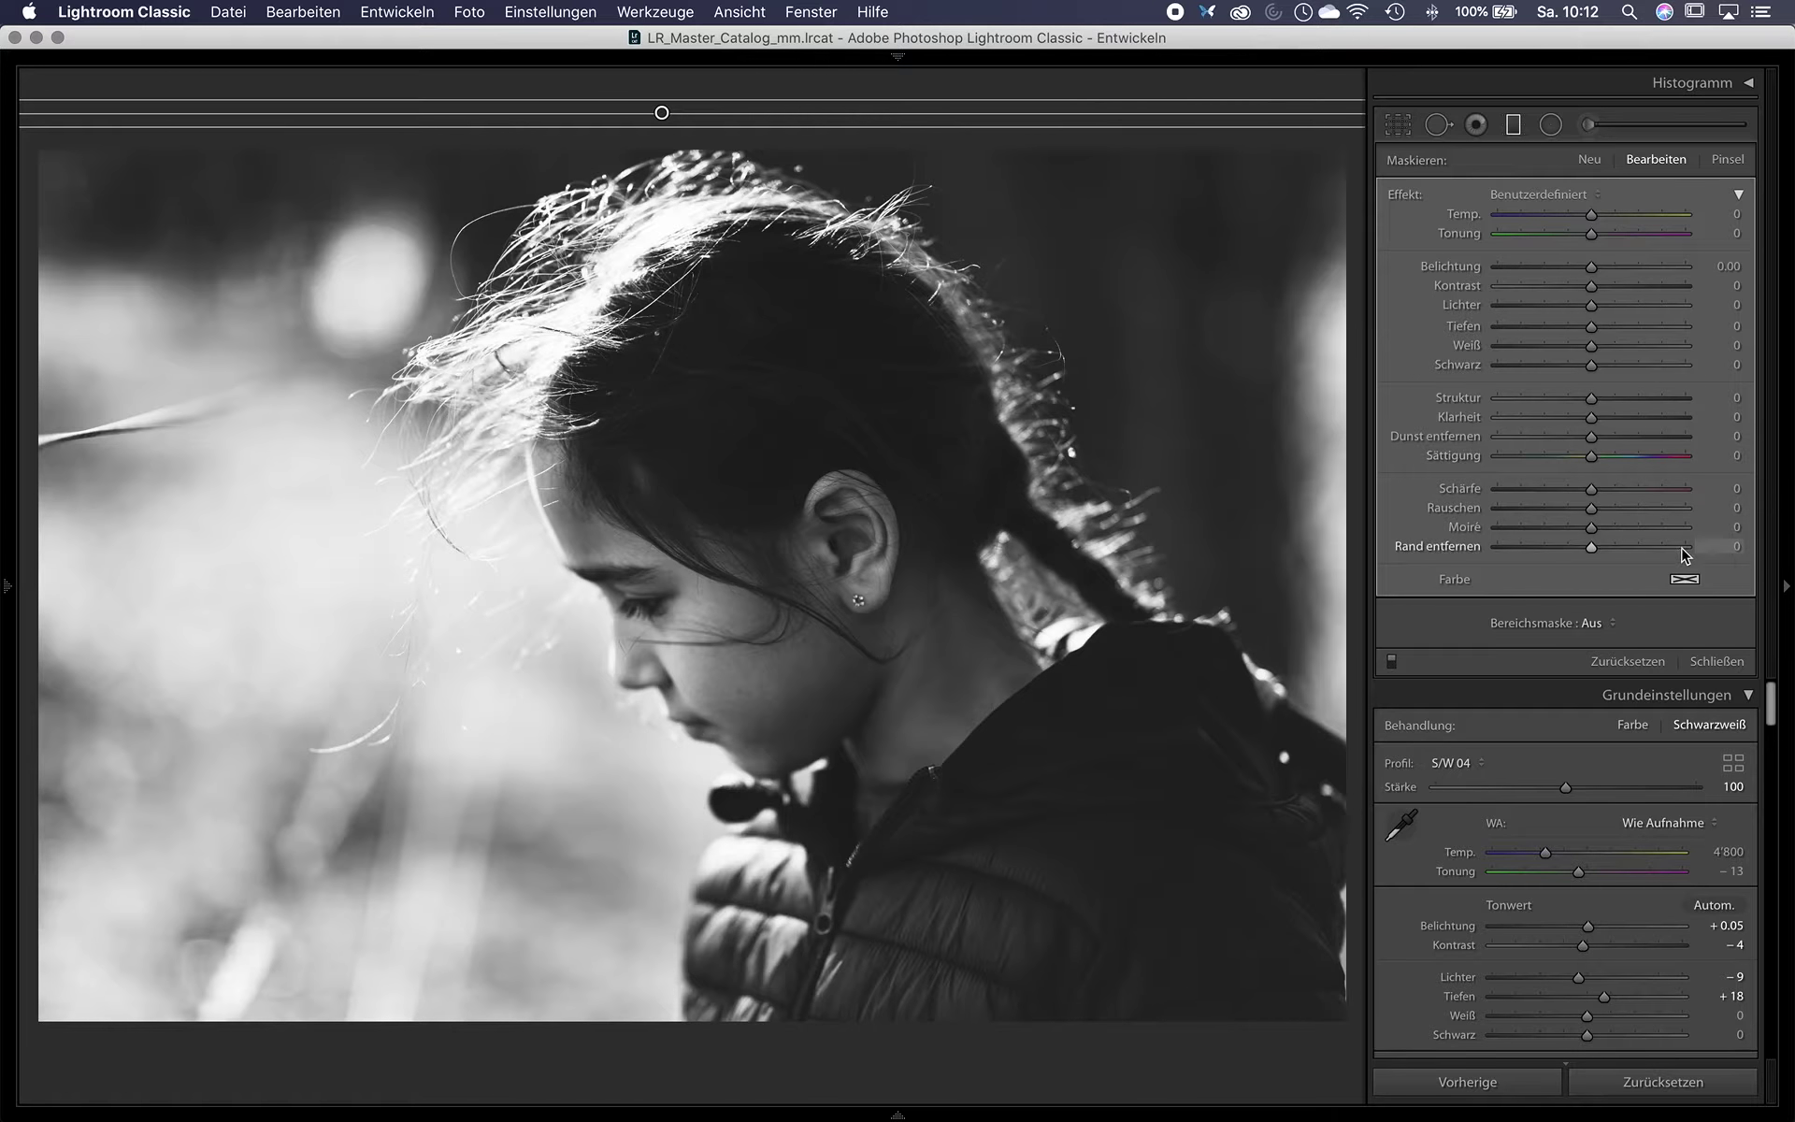
Tint the graduated filter warm beige, hue 22 at 14% saturation.
left_click(1683, 578)
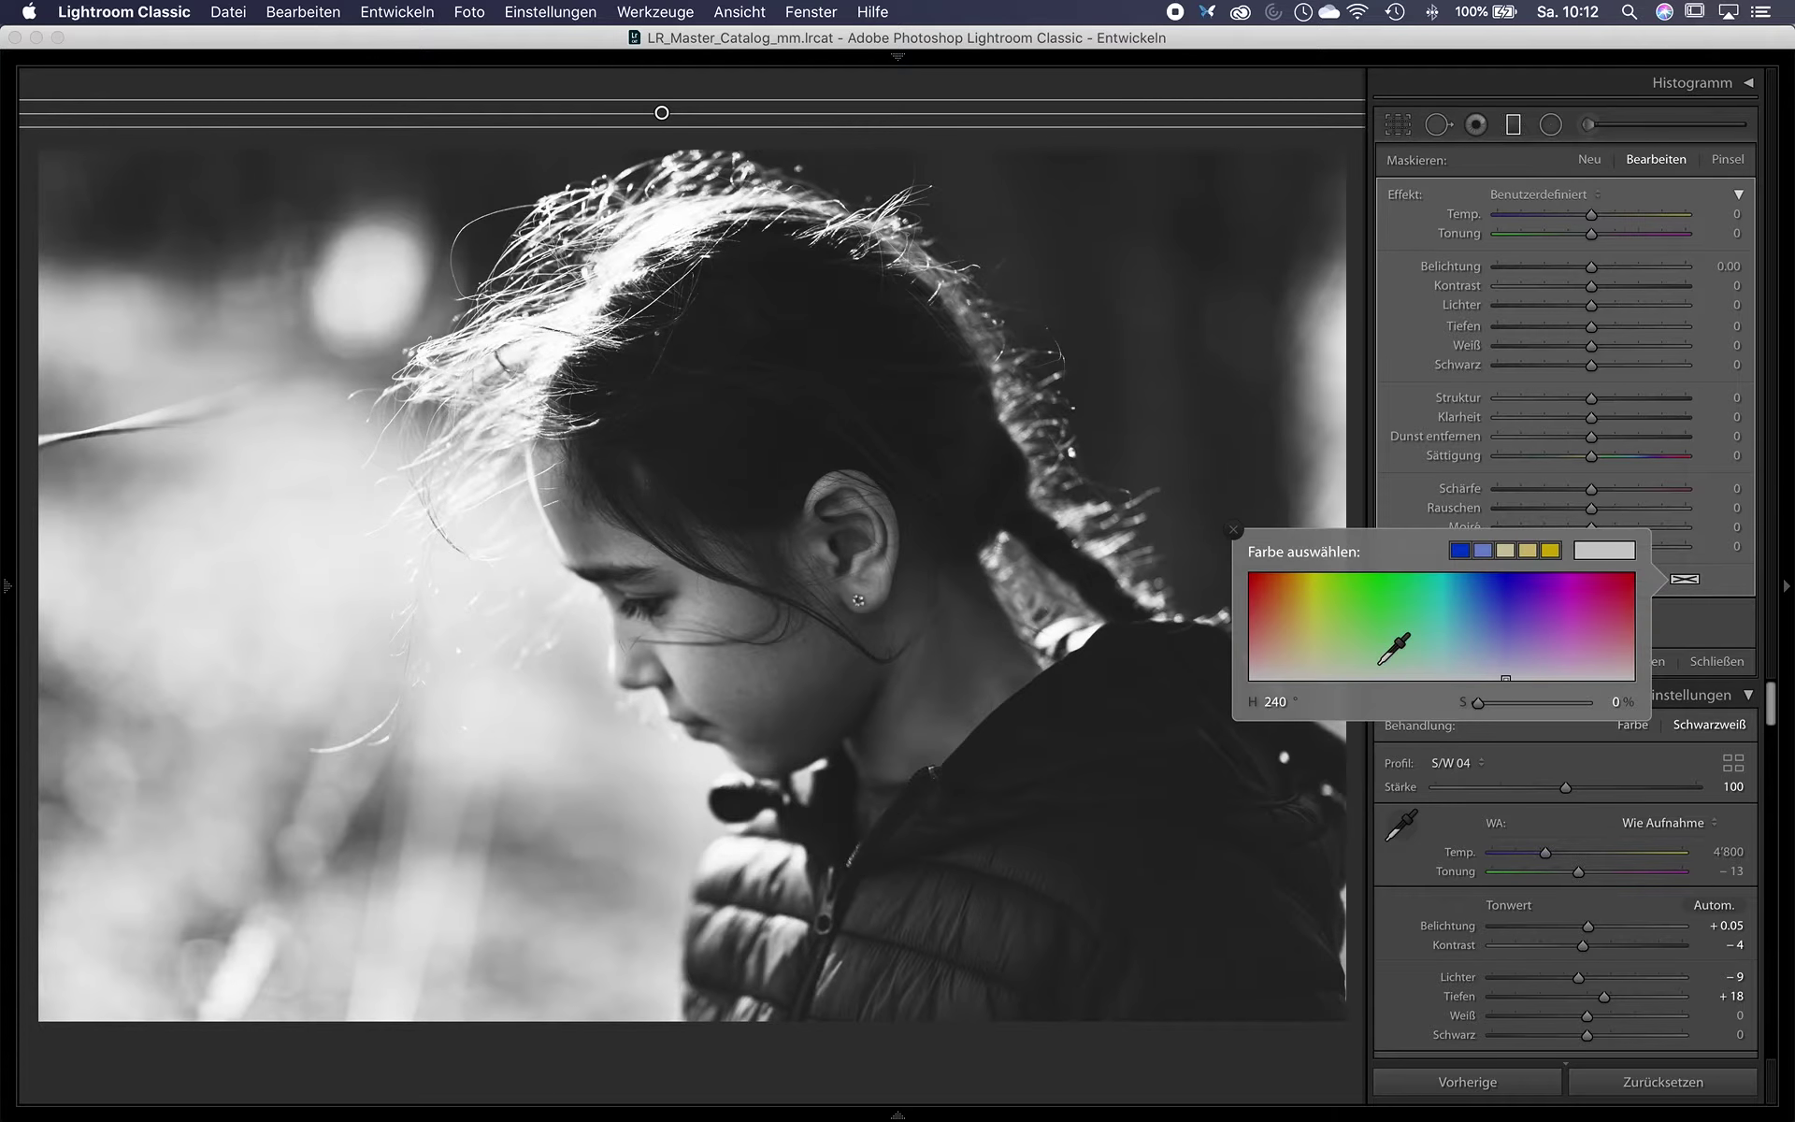
left_click_drag(1276, 664, 1268, 665)
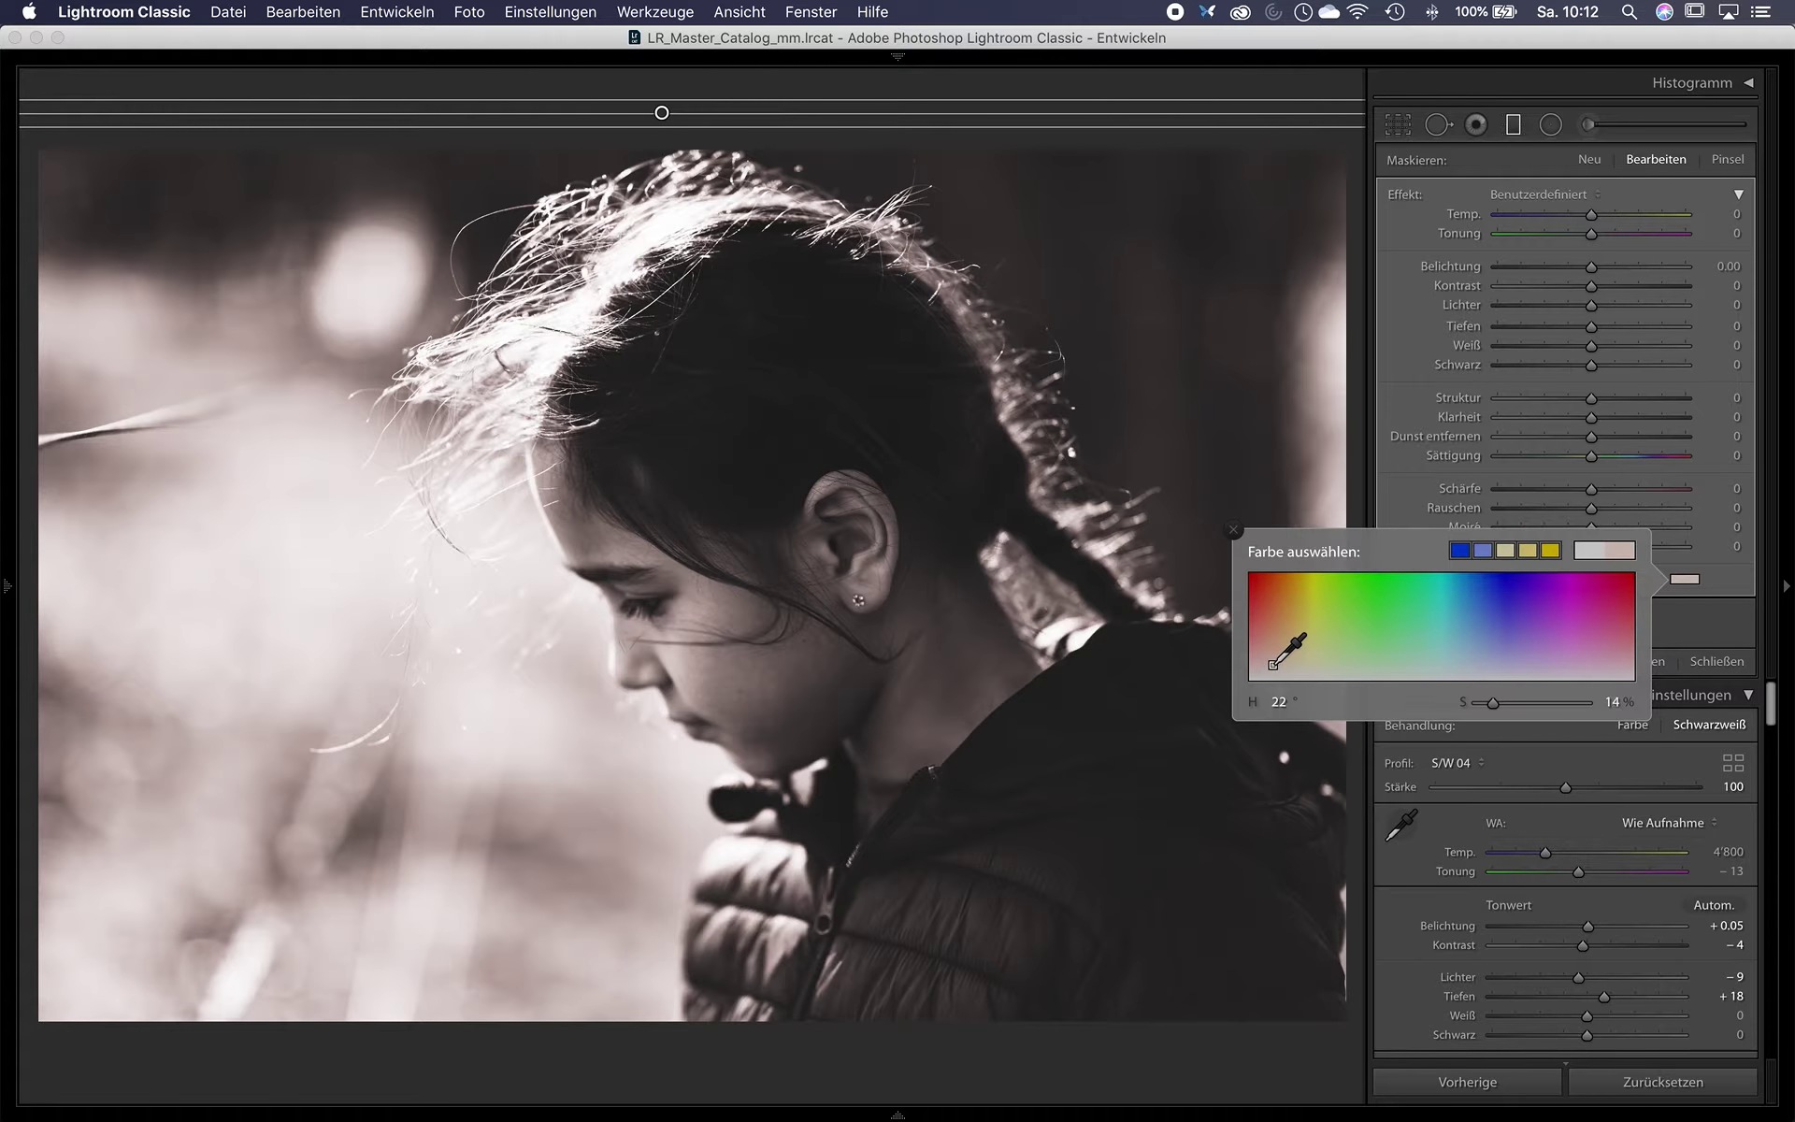
key("Return")
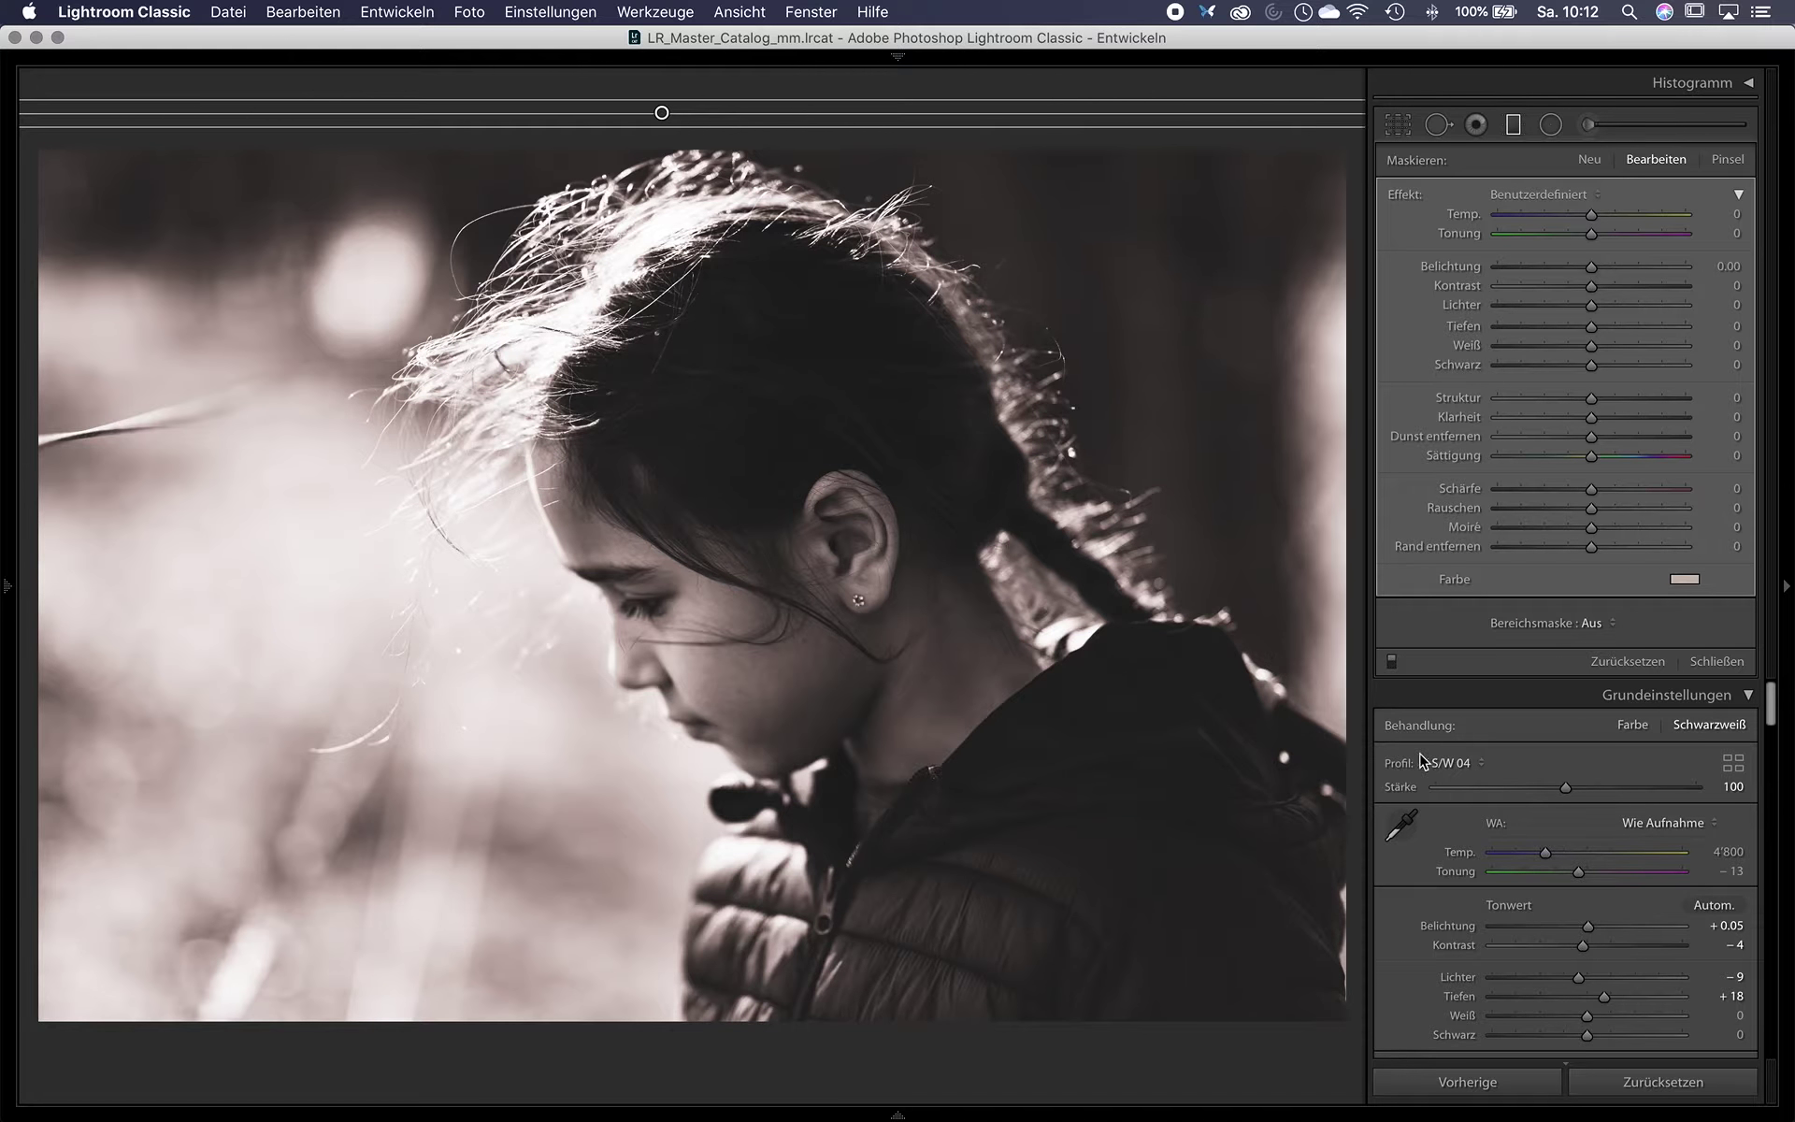
Confine the warm graduated filter to dark tones with a luminance range mask of 0/29.
left_click(1595, 624)
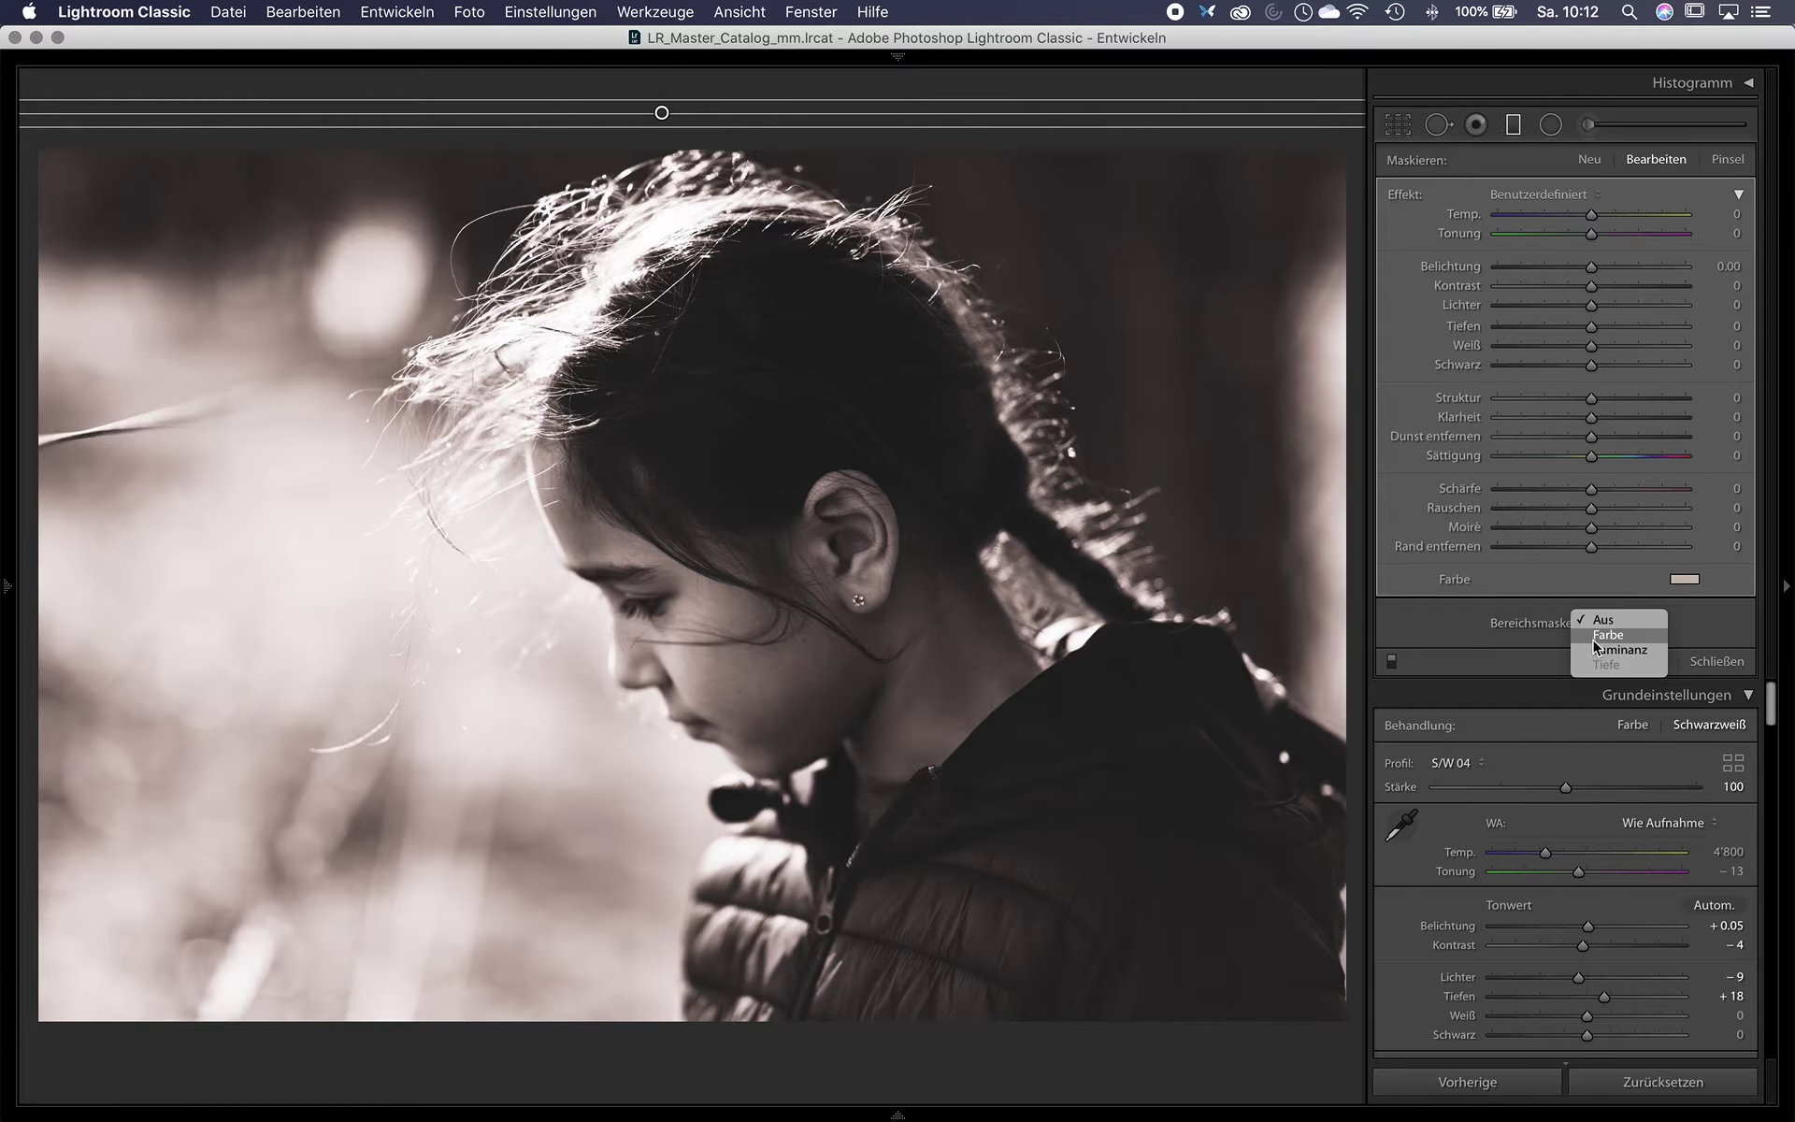
left_click(1596, 649)
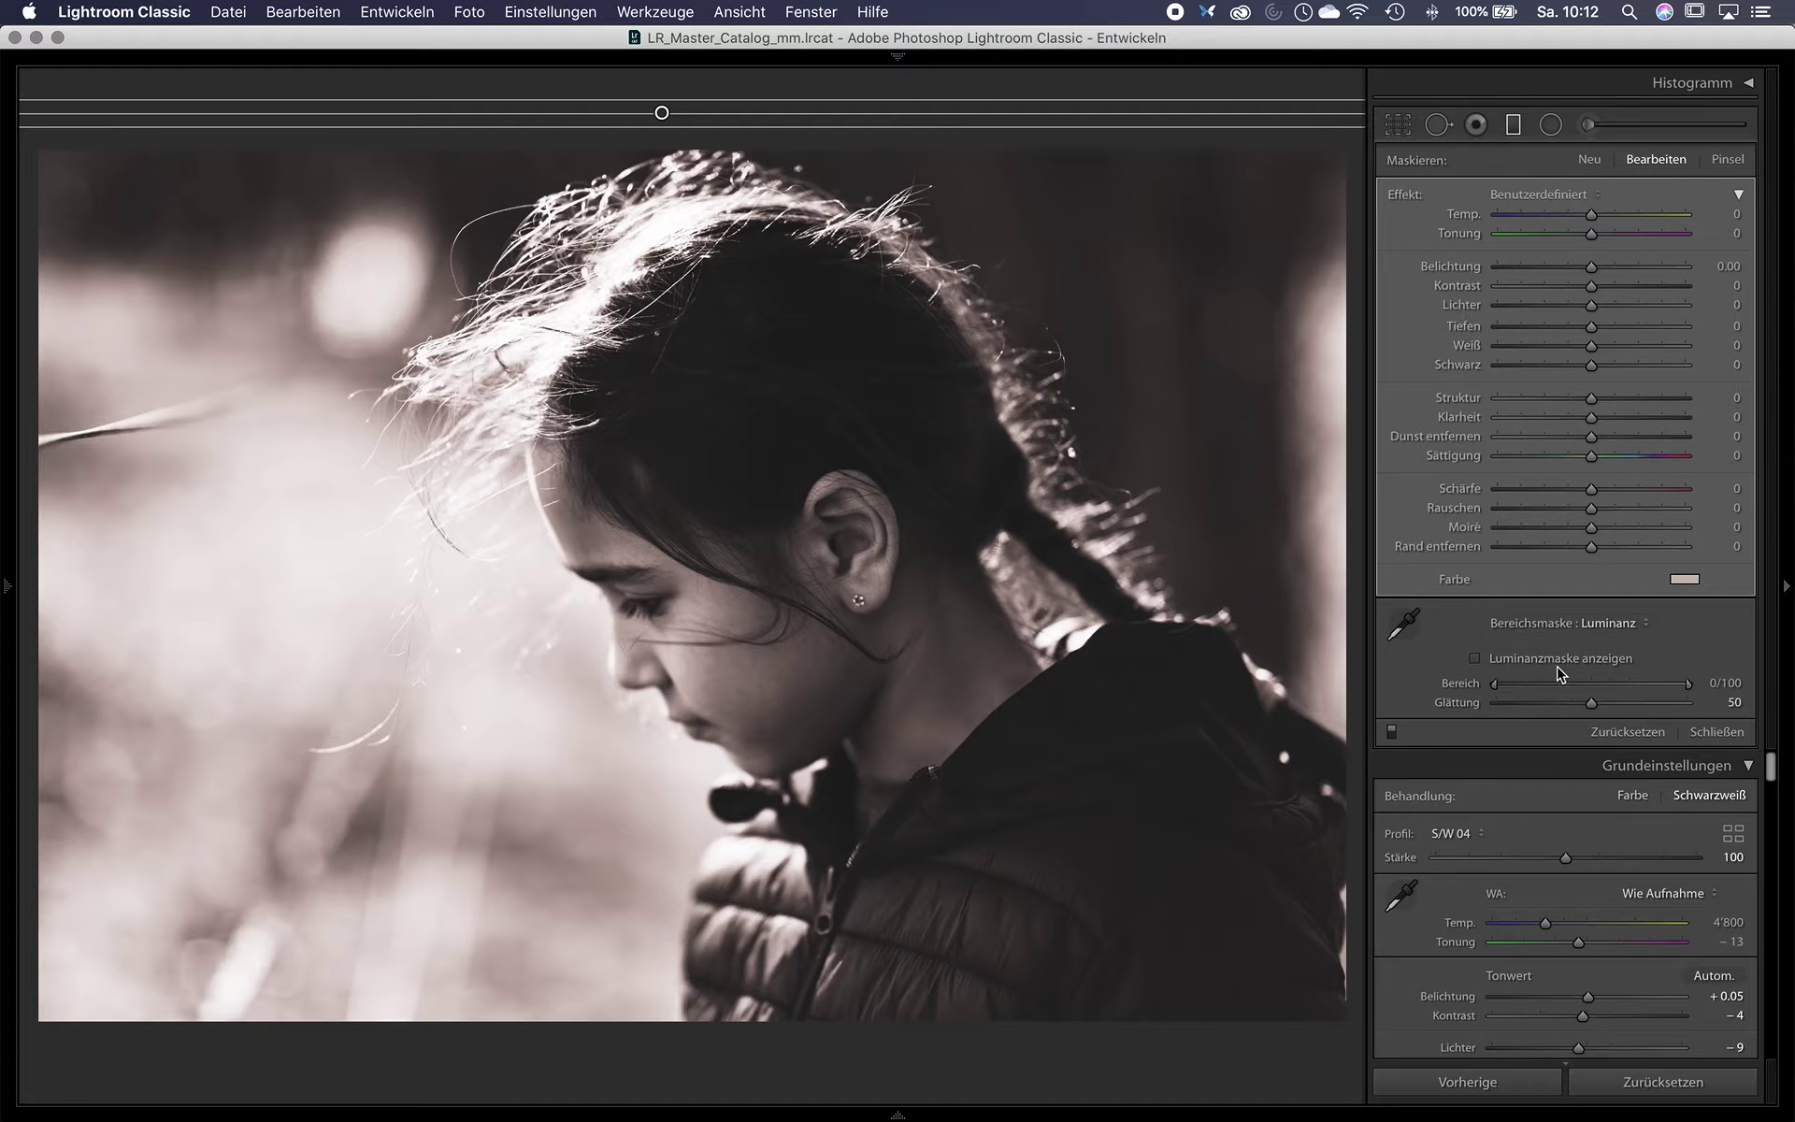
left_click(1522, 664)
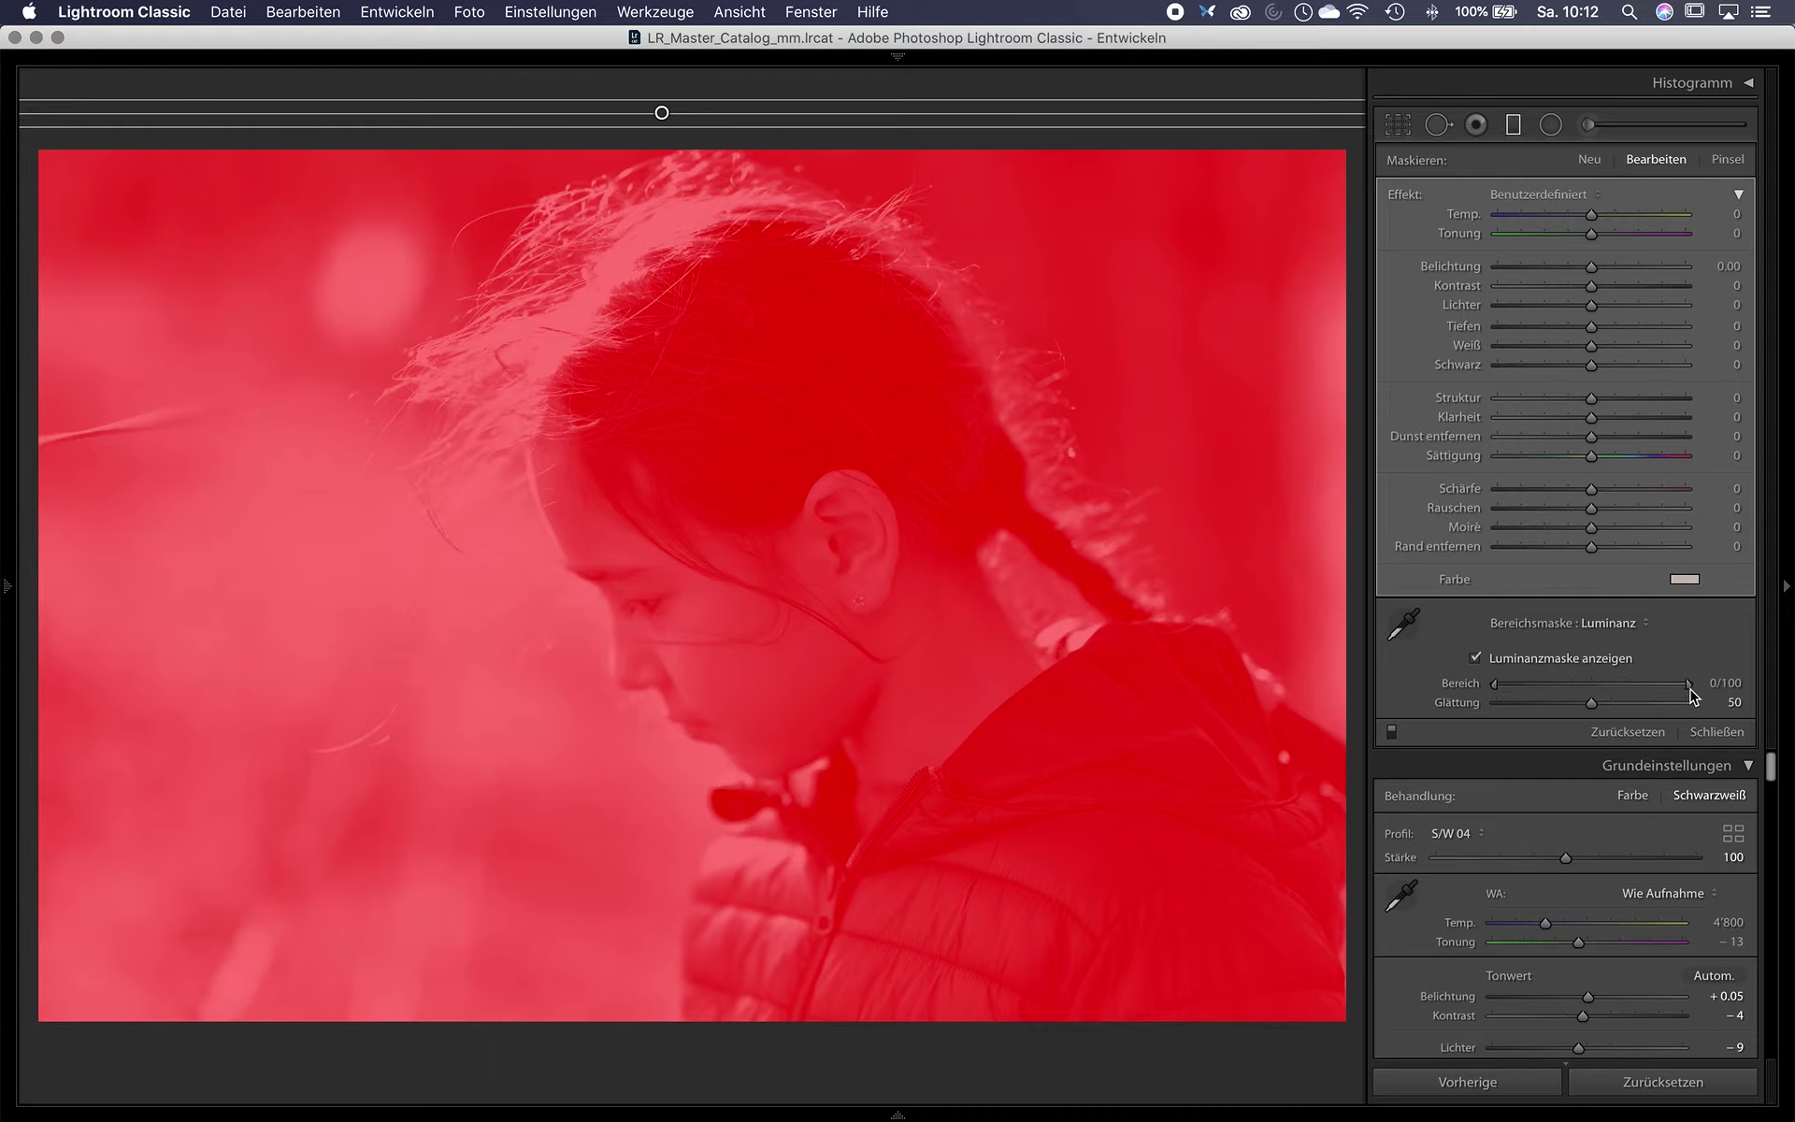
left_click_drag(1687, 683, 1574, 683)
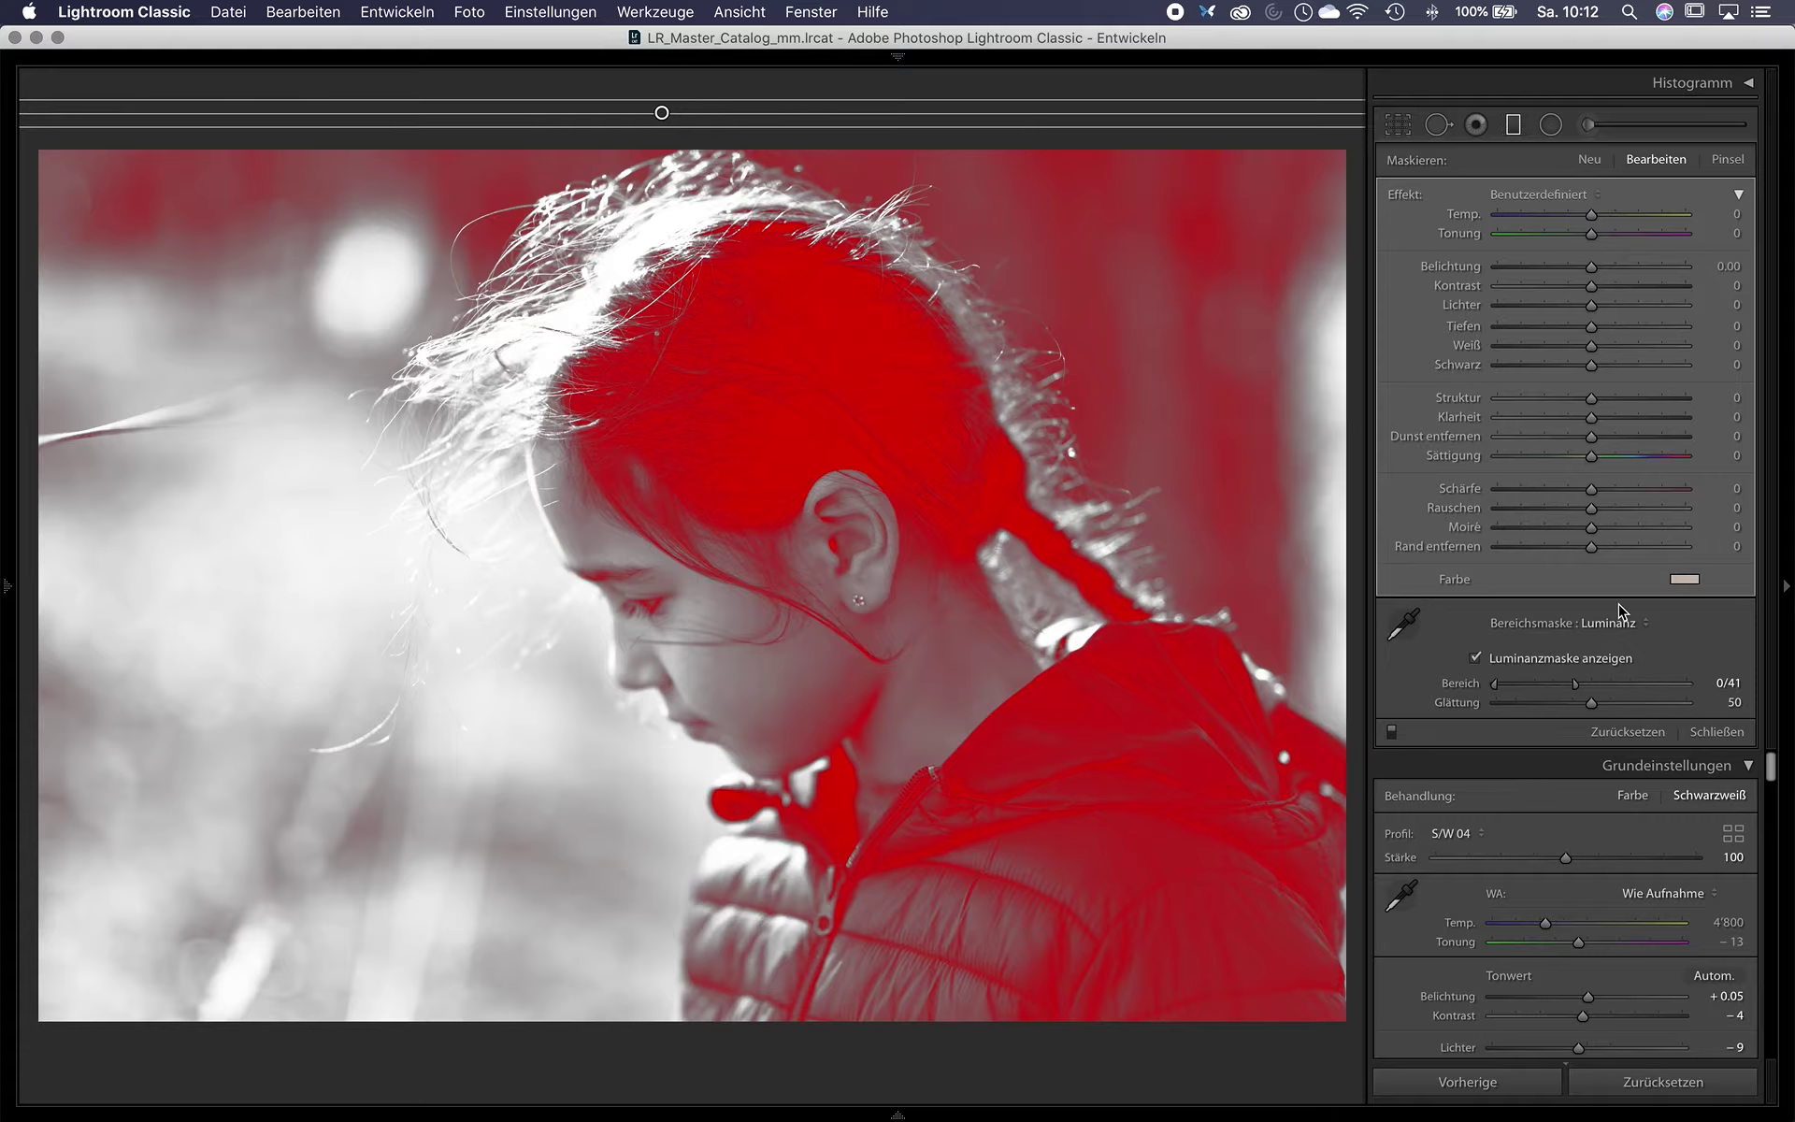
left_click(1574, 658)
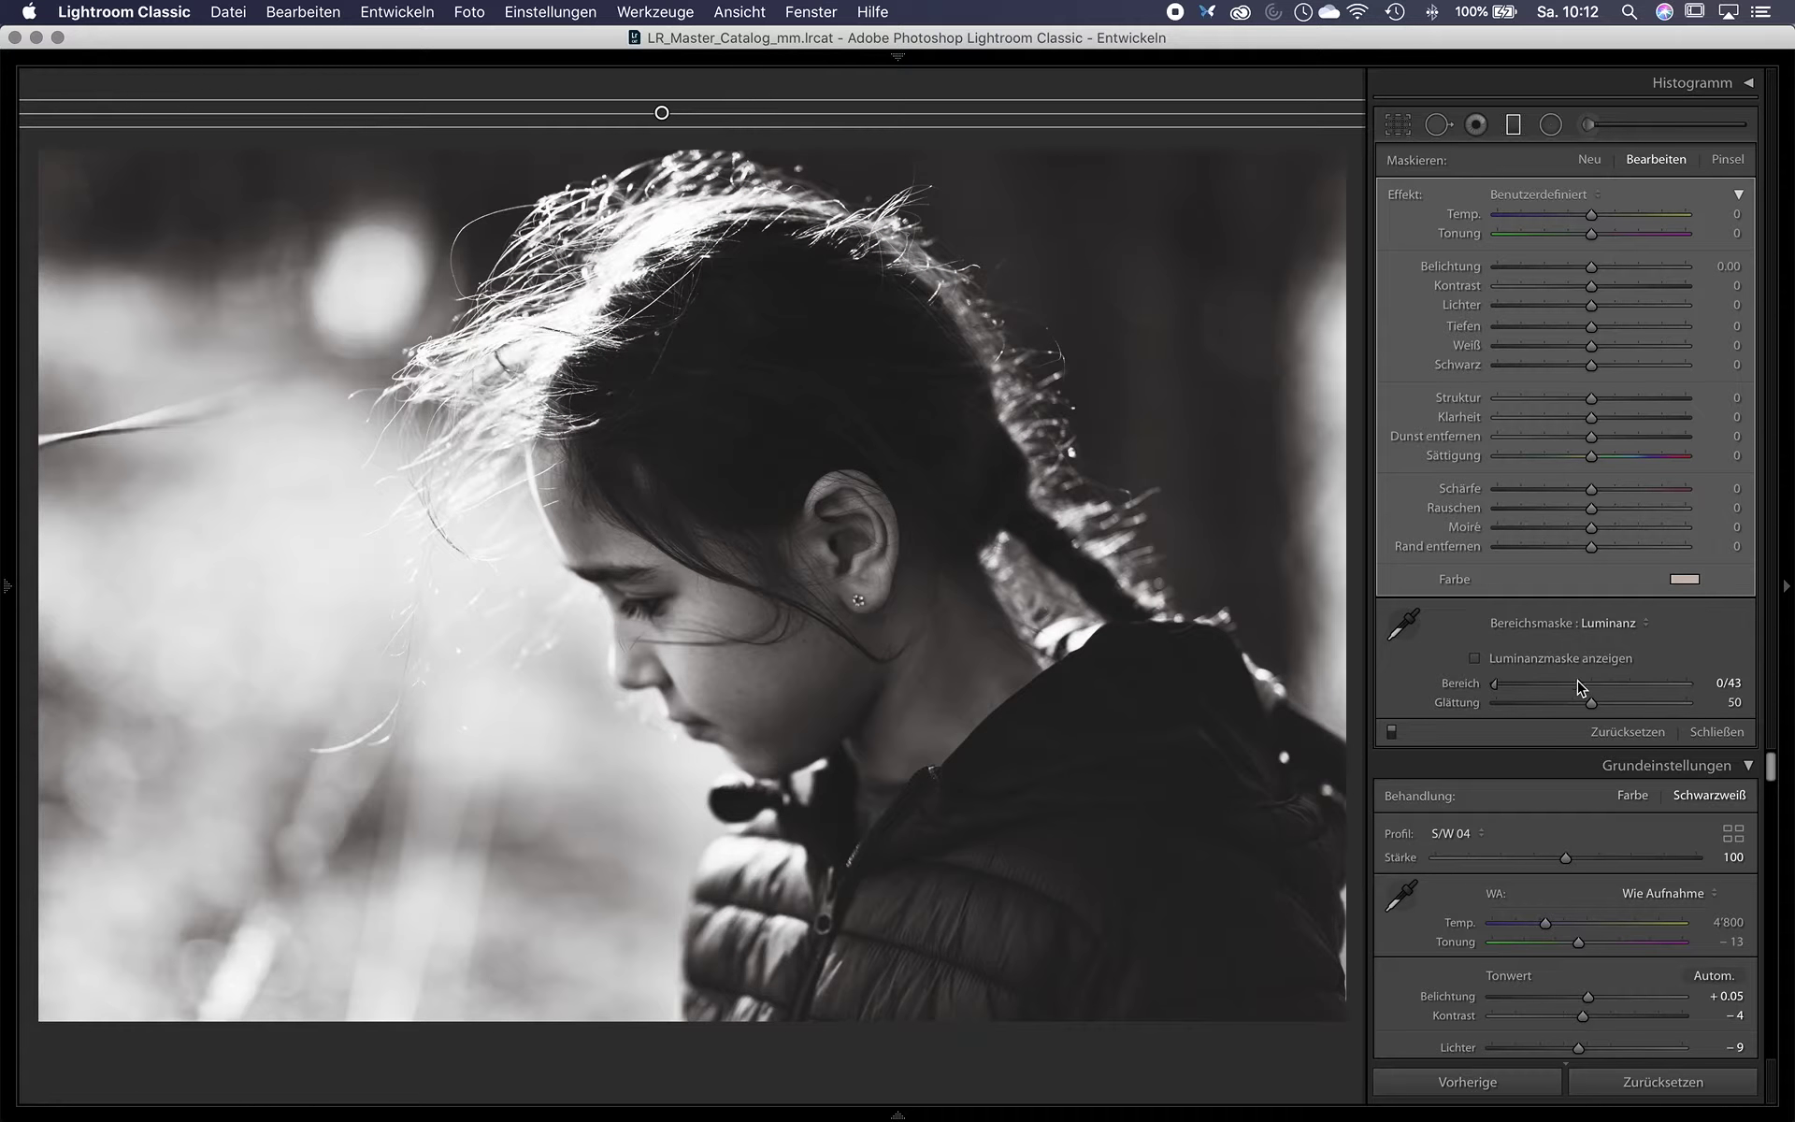
mouse_move(1574, 683)
left_mouse_down()
mouse_move(1784, 683)
mouse_move(1552, 707)
left_mouse_up()
Make the top graduated filter's tint warmer and stronger.
left_click(1684, 578)
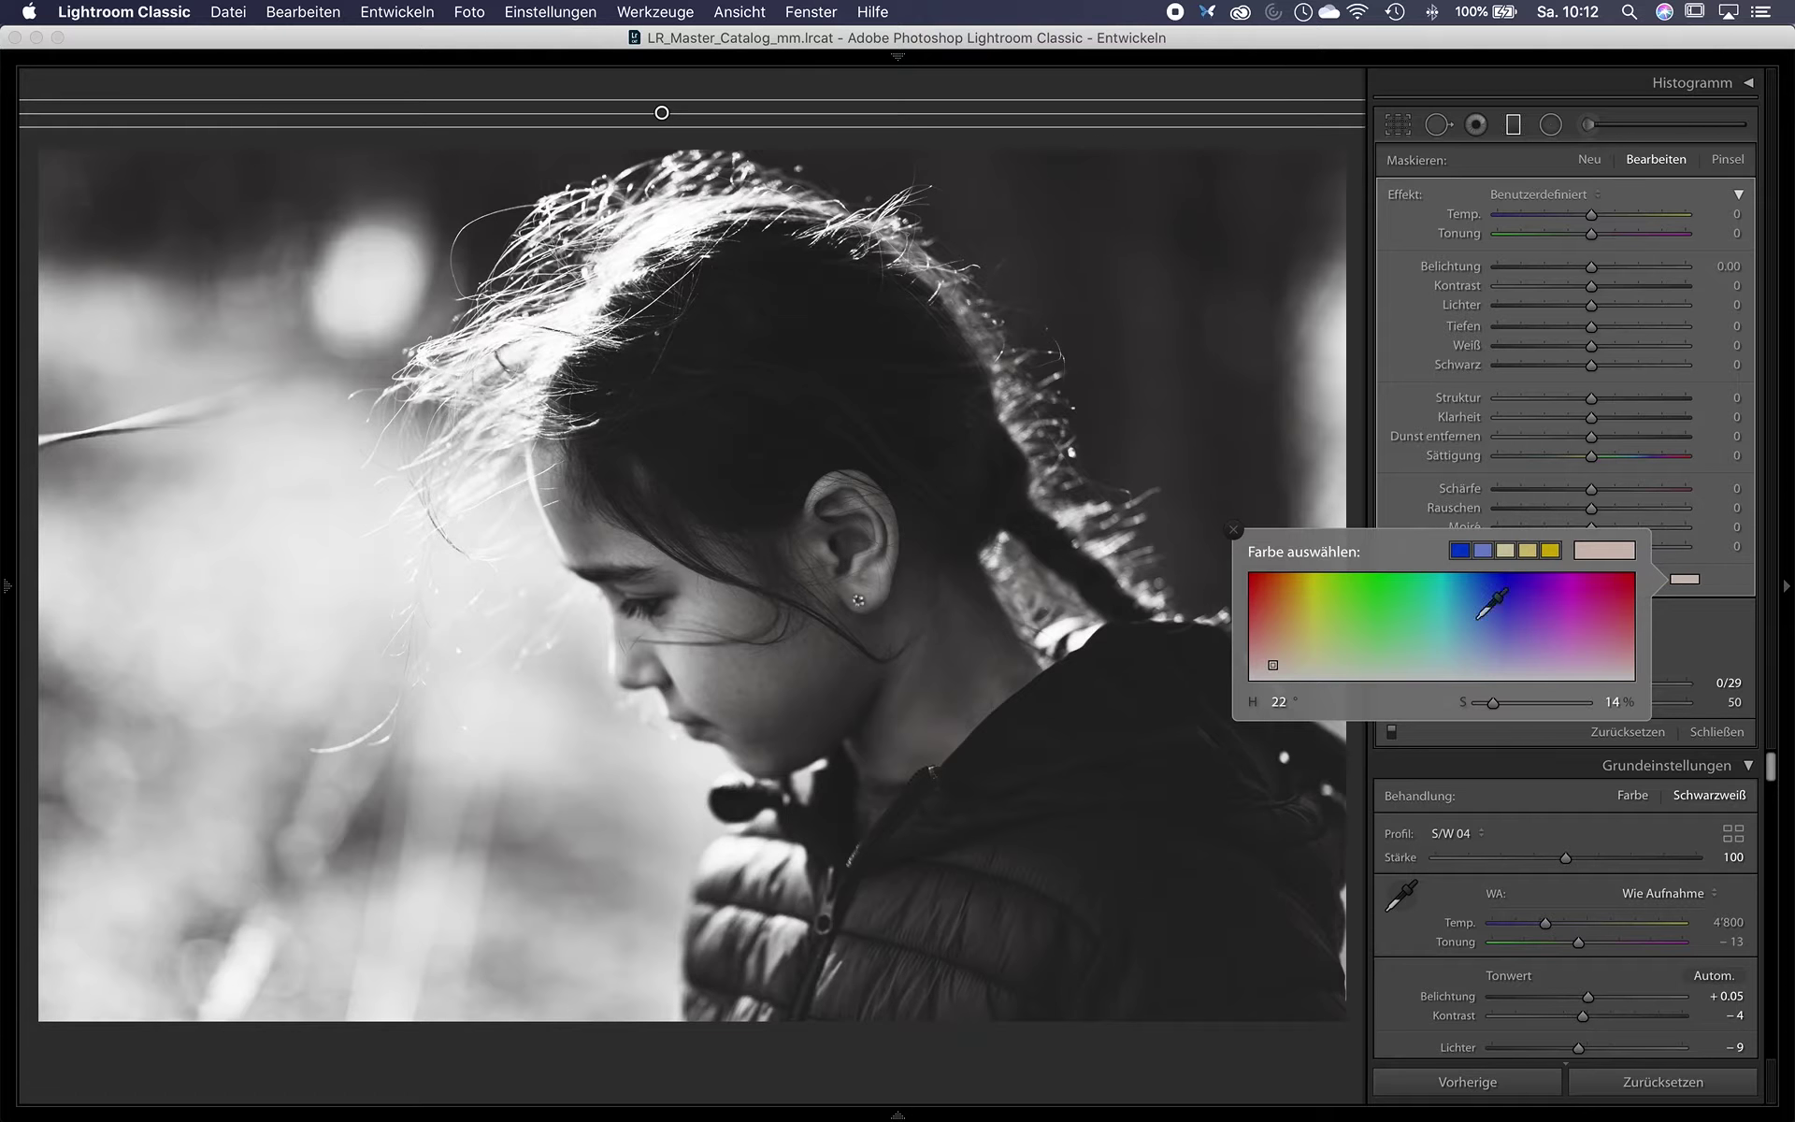
mouse_move(1267, 656)
left_mouse_down()
mouse_move(1285, 629)
mouse_move(1277, 641)
left_mouse_up()
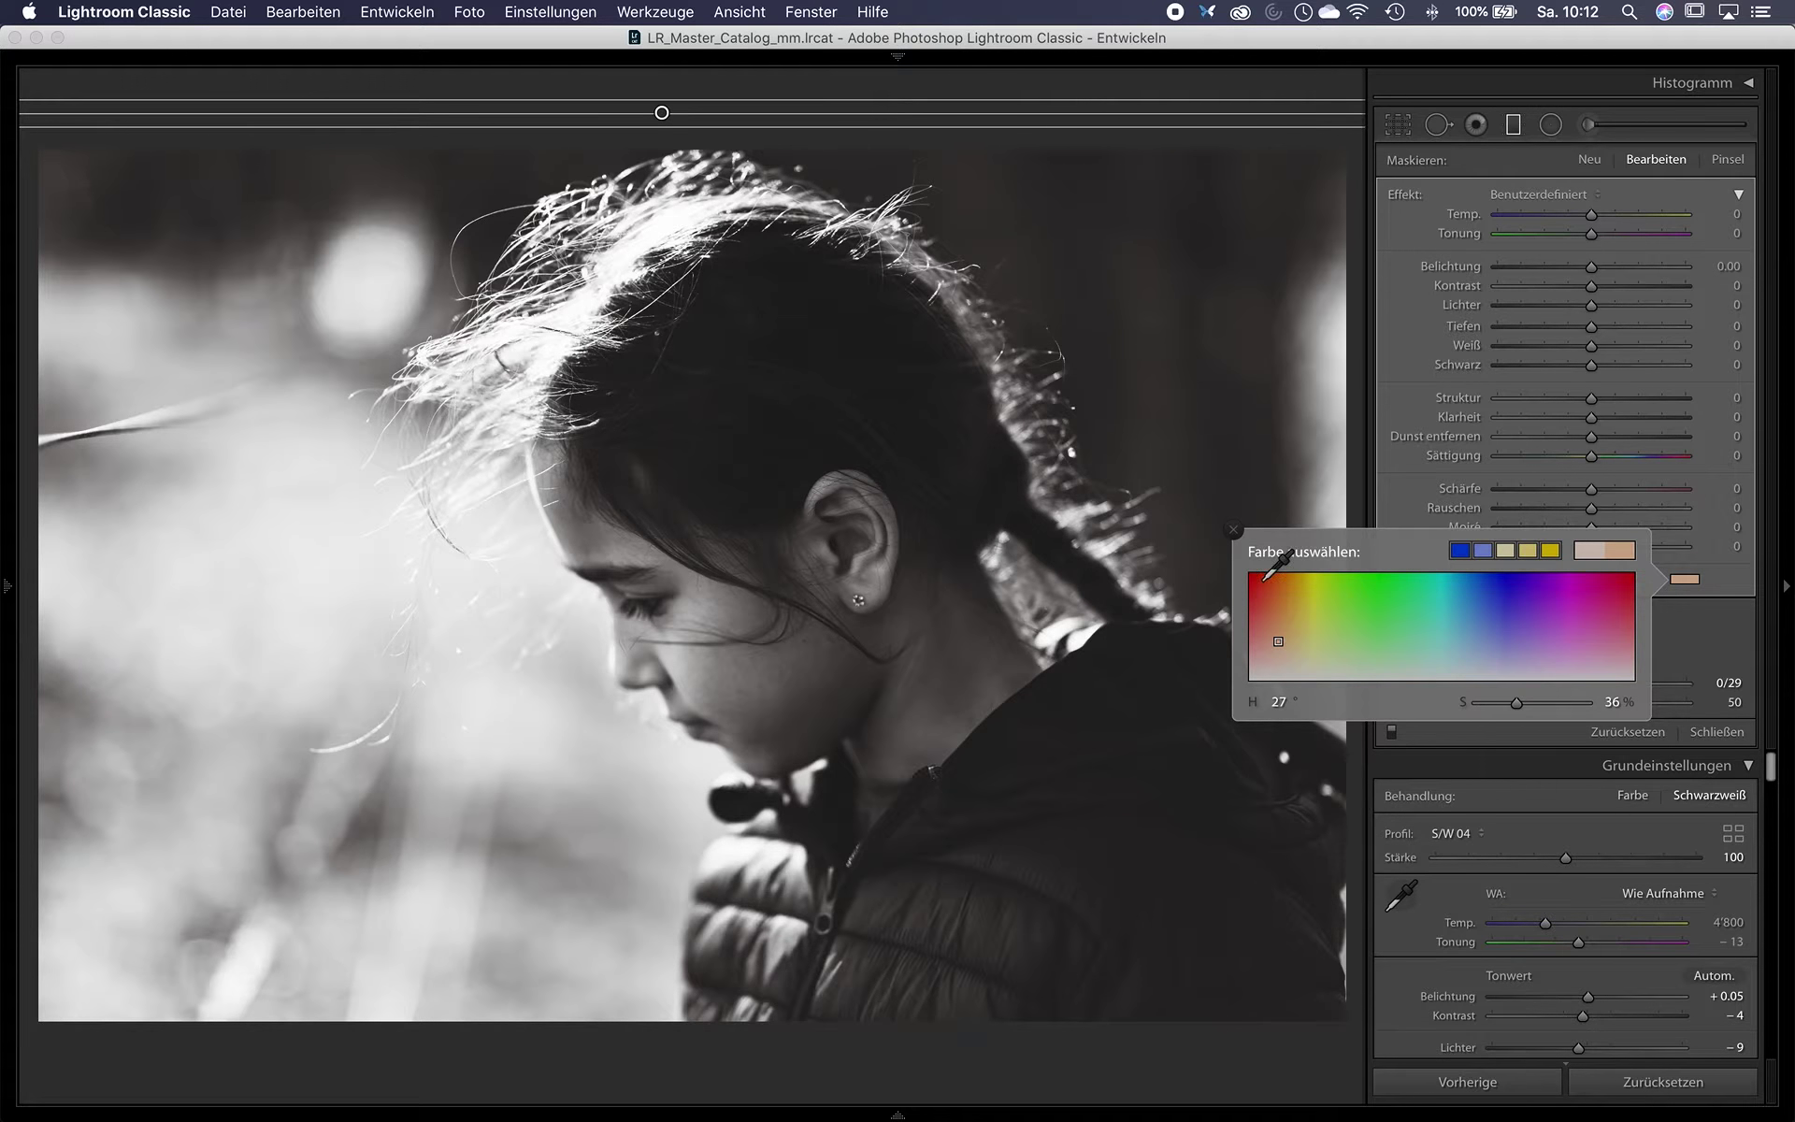
left_click(1234, 530)
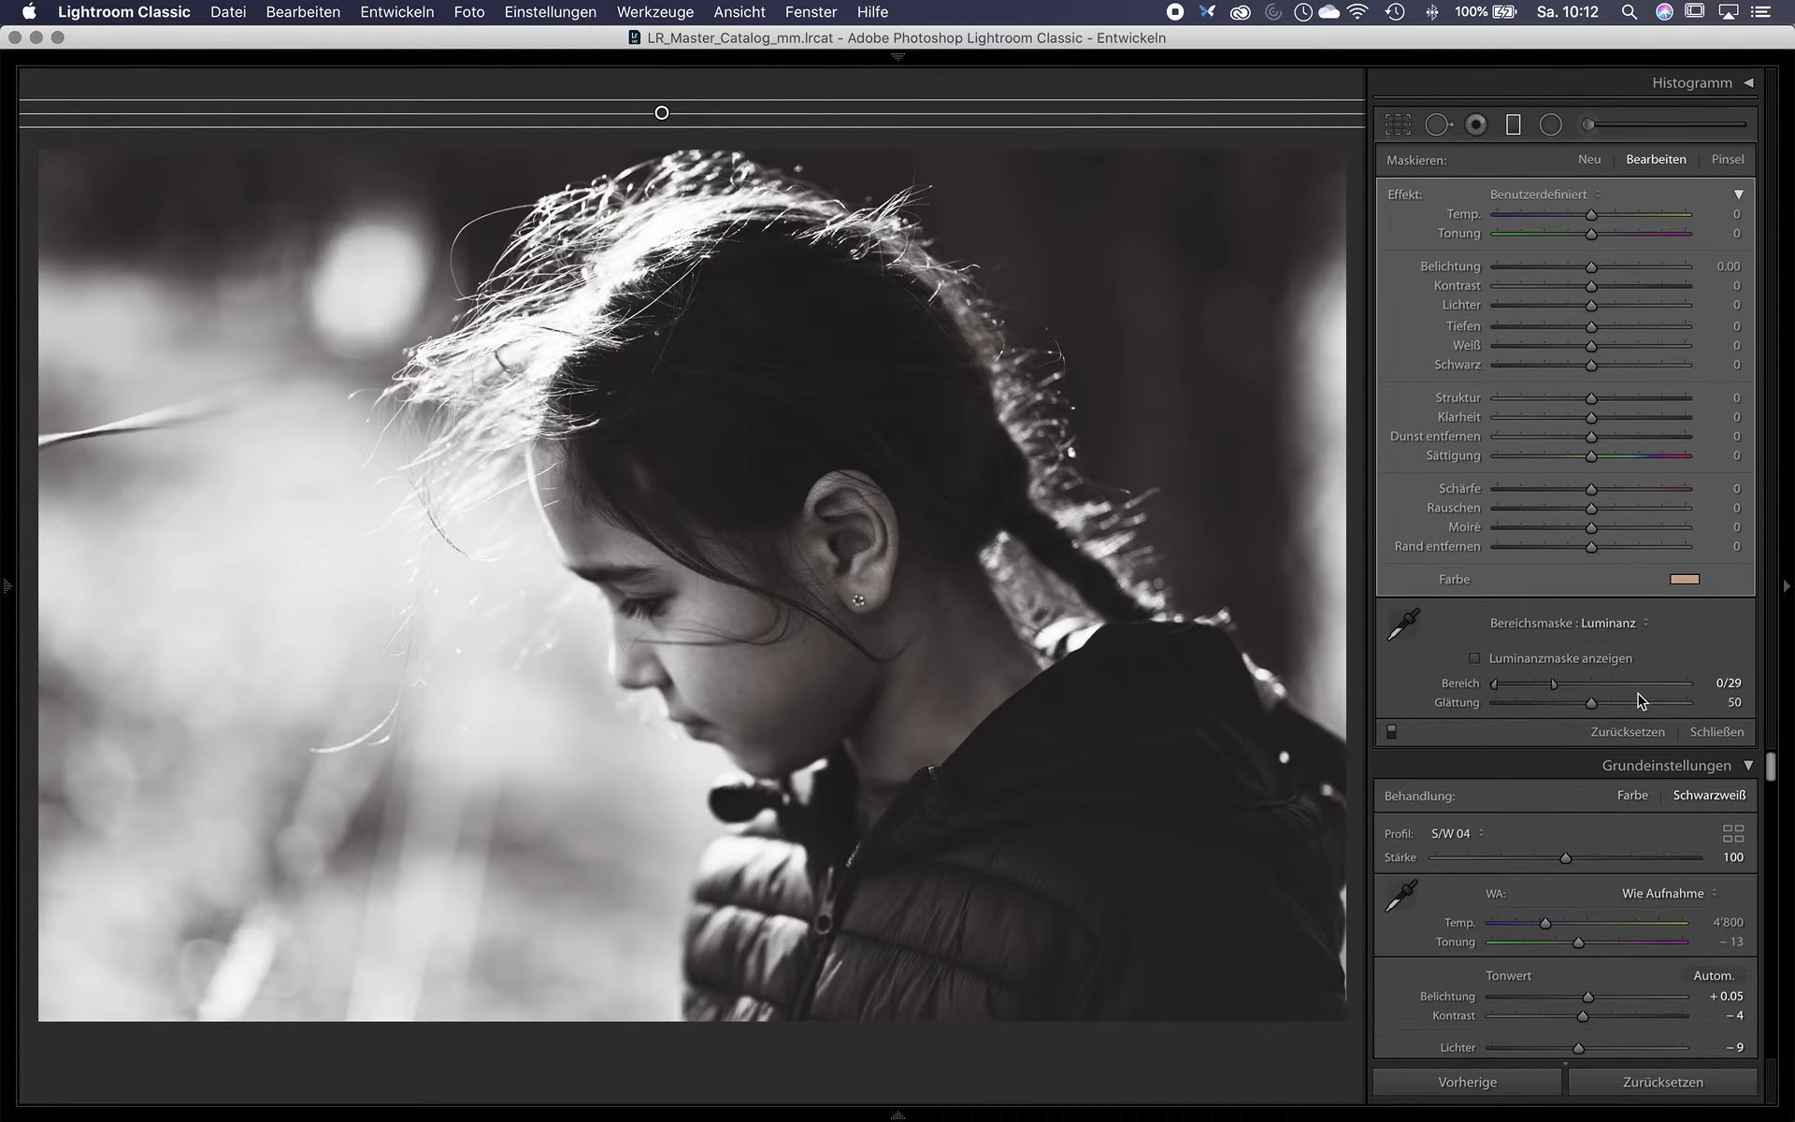
Set the filter's luminance range to 3/32 with smoothness 55, then finish editing it.
left_click(1572, 659)
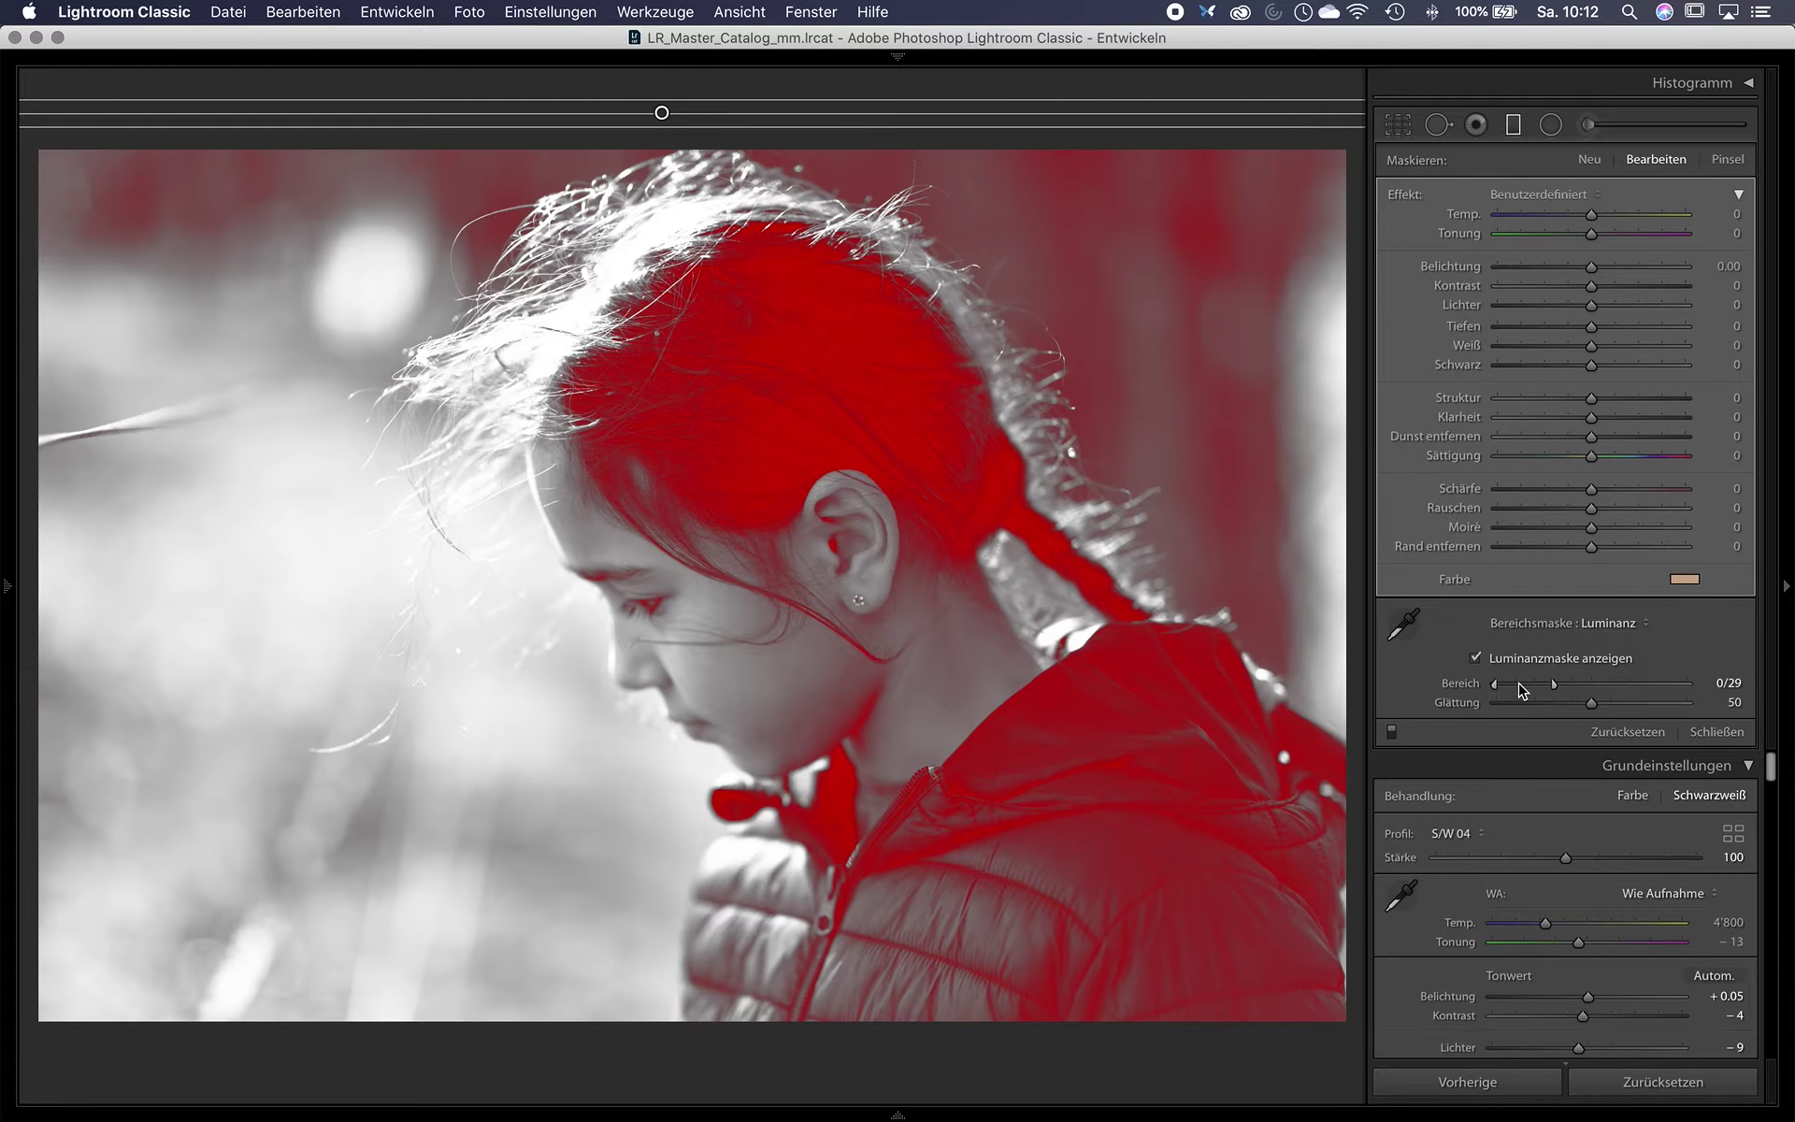
left_click_drag(1524, 690, 1528, 685)
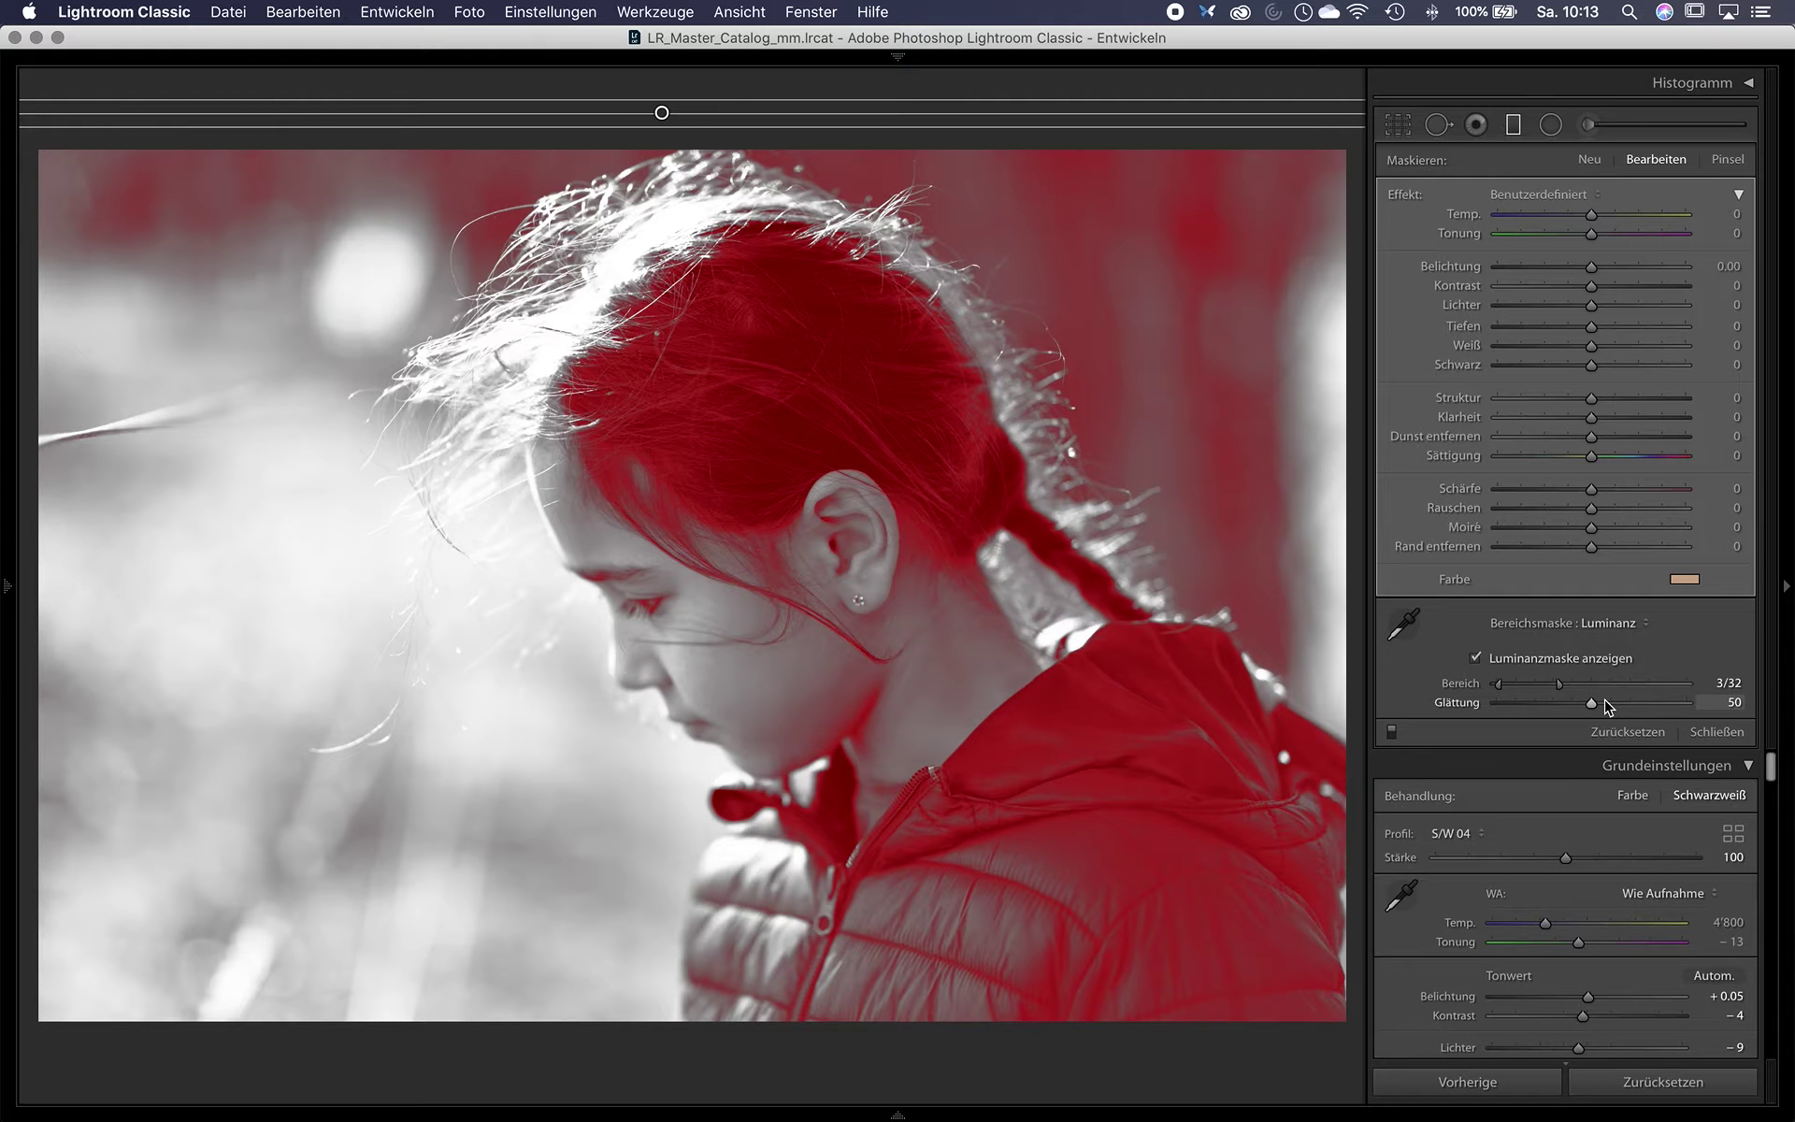
mouse_move(1593, 708)
left_mouse_down()
mouse_move(1630, 706)
mouse_move(1609, 705)
left_mouse_up()
left_click_drag(1607, 705, 1604, 705)
left_click(1524, 659)
left_click(1519, 666)
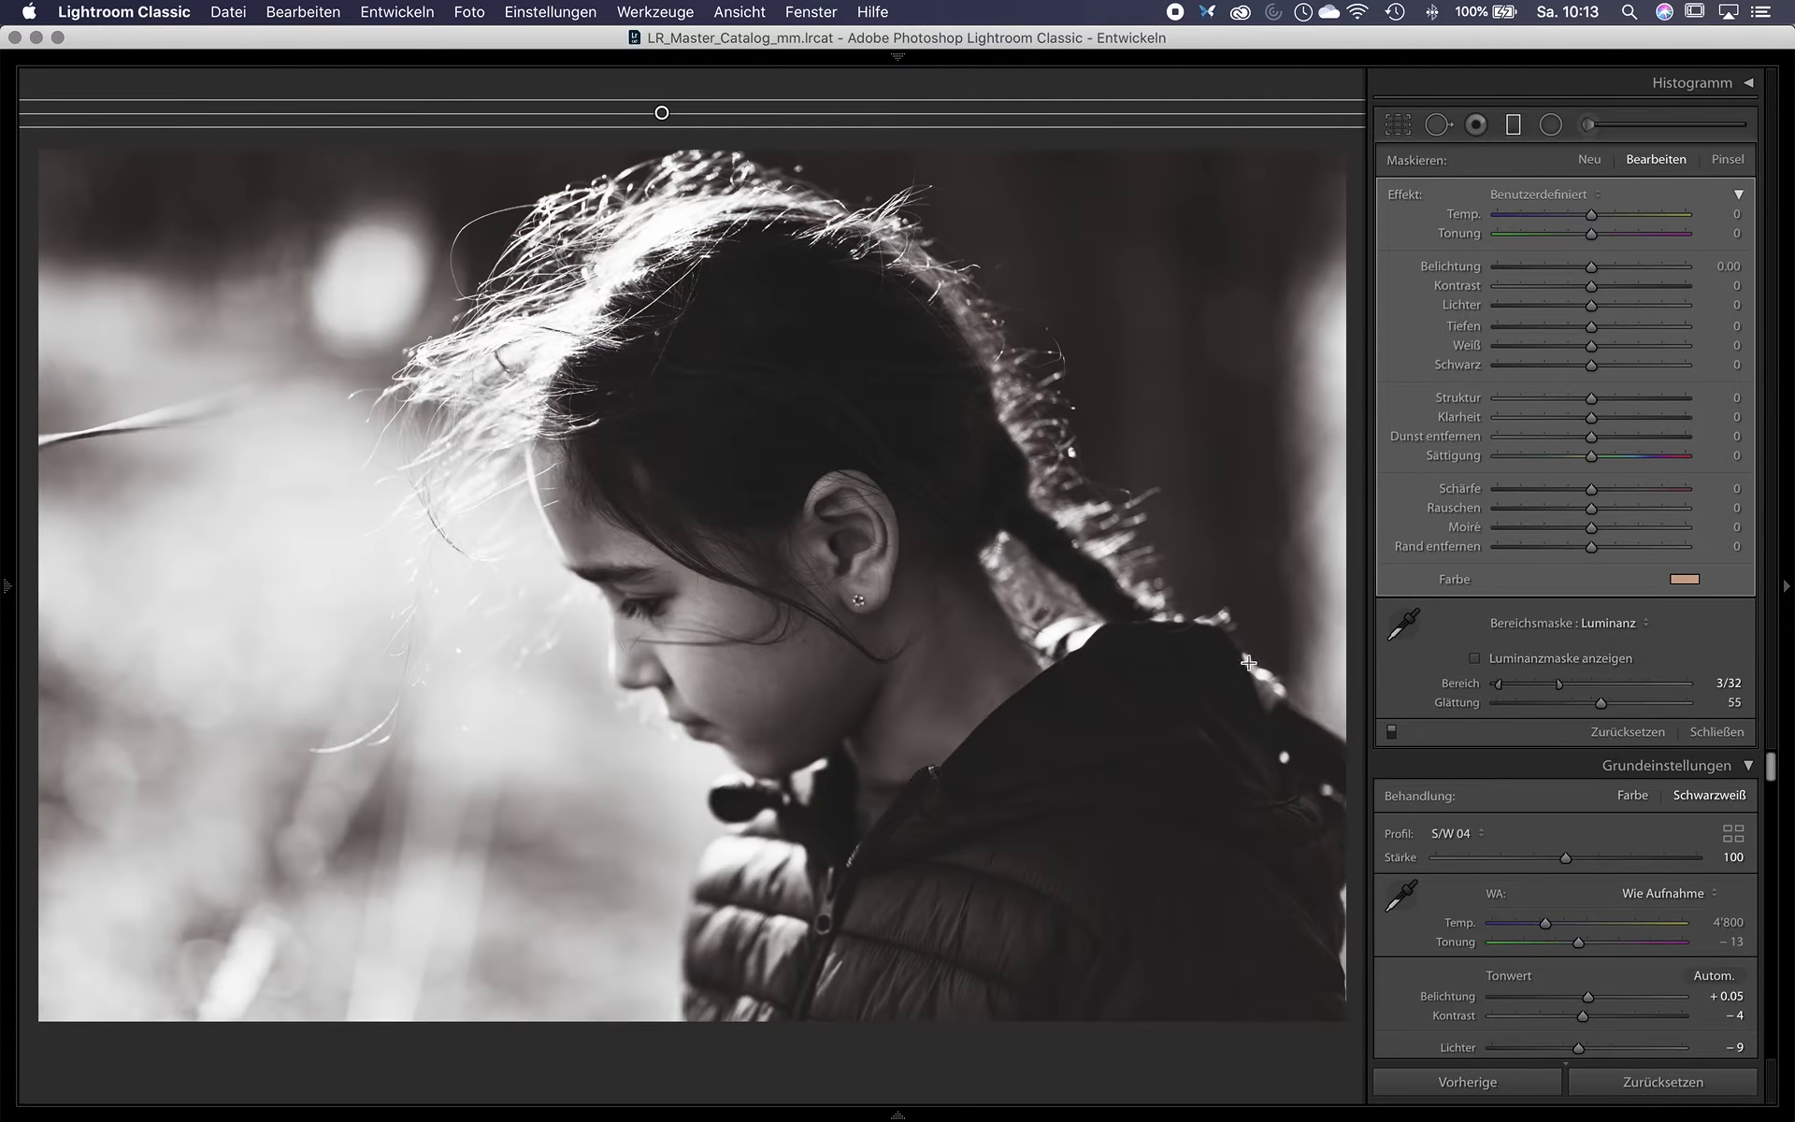
left_click(771, 646)
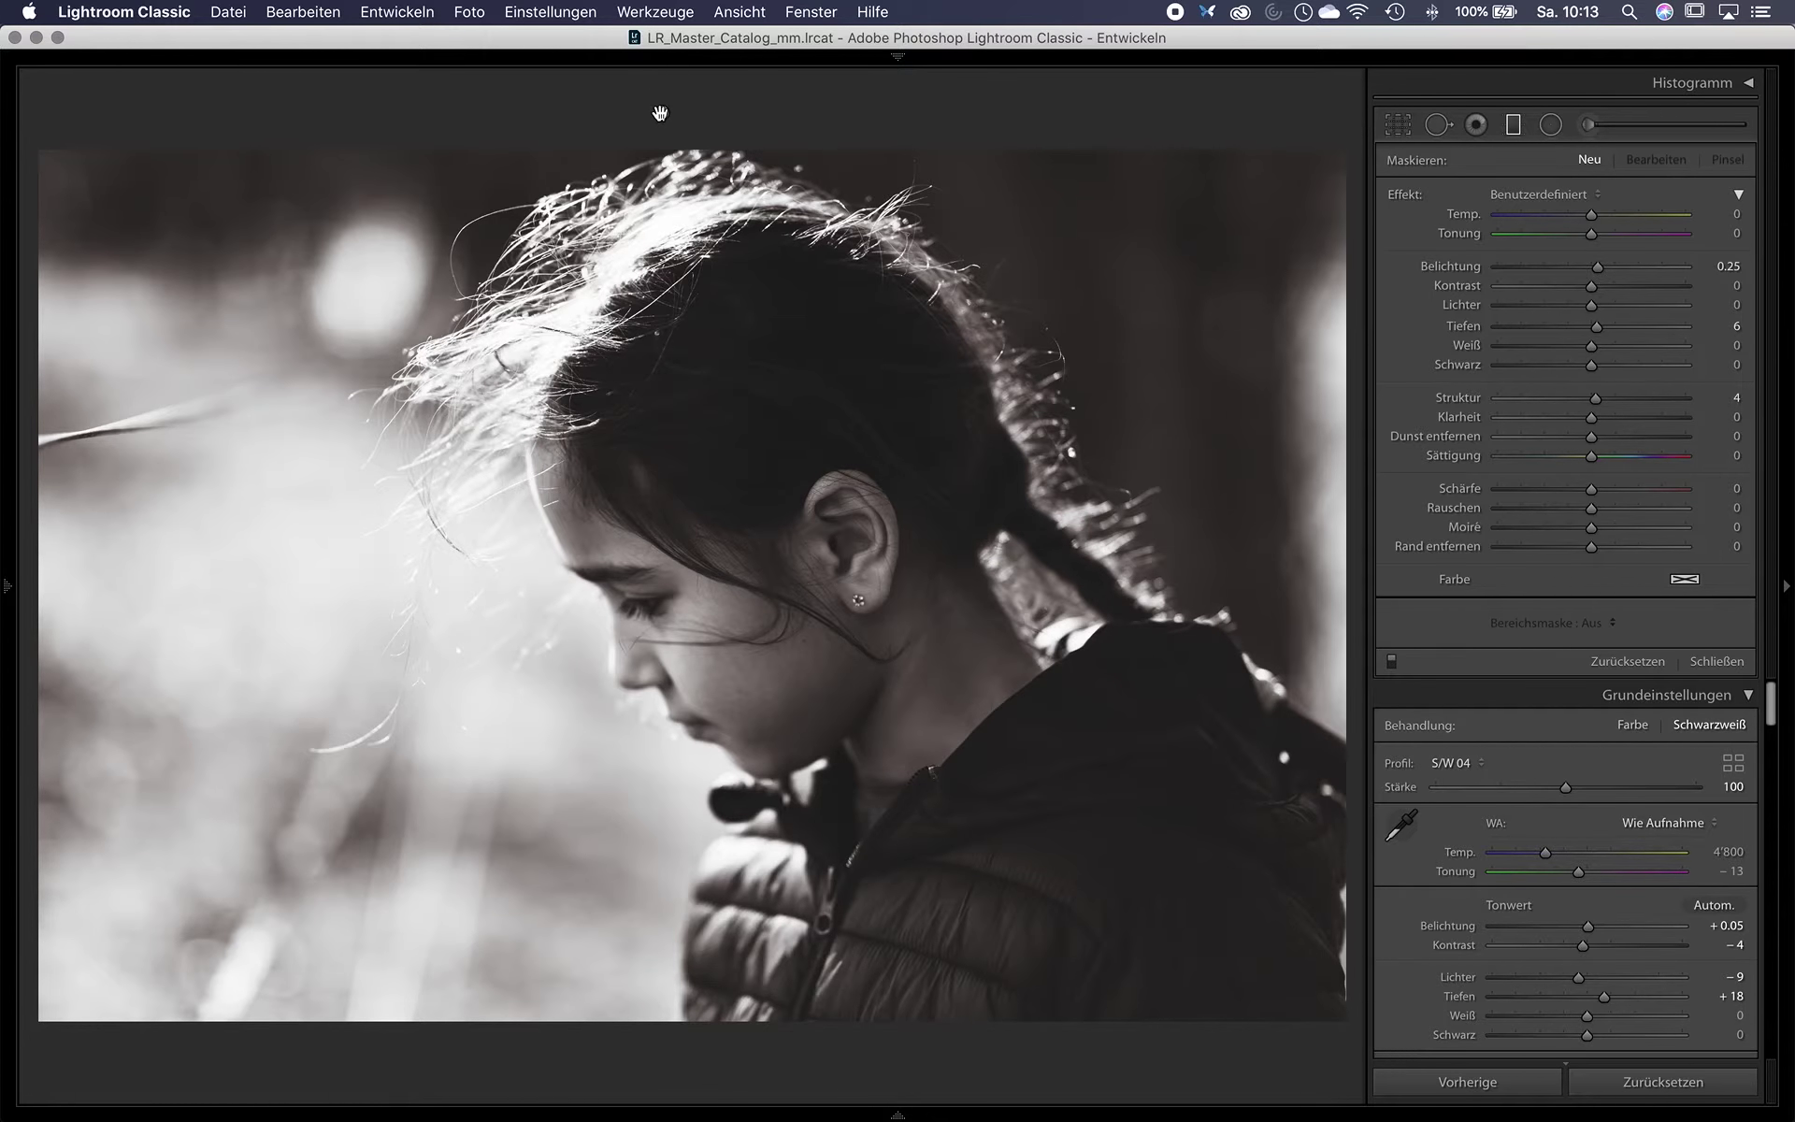
Draw a second graduated filter up from the bottom edge, tinted faint cyan (hue 175, saturation 9%).
left_click(662, 113)
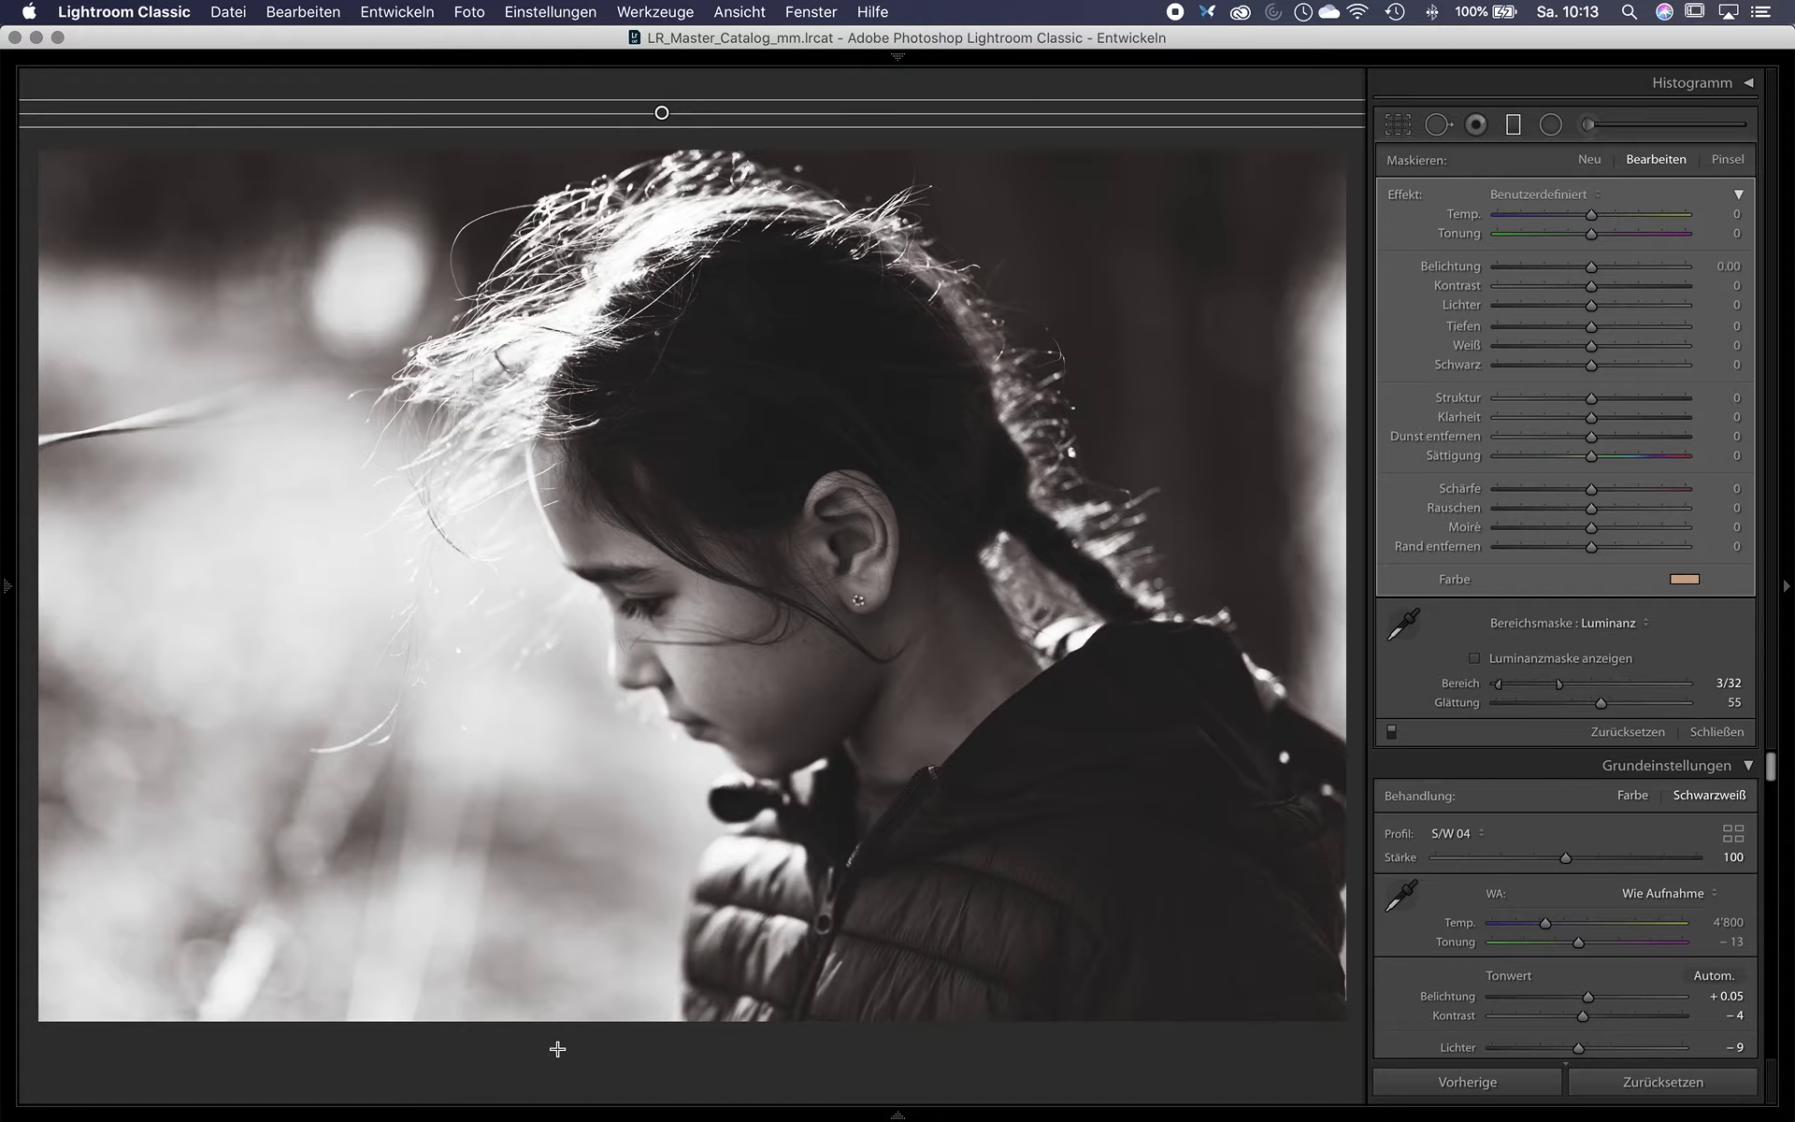
left_click_drag(547, 1035, 550, 1048)
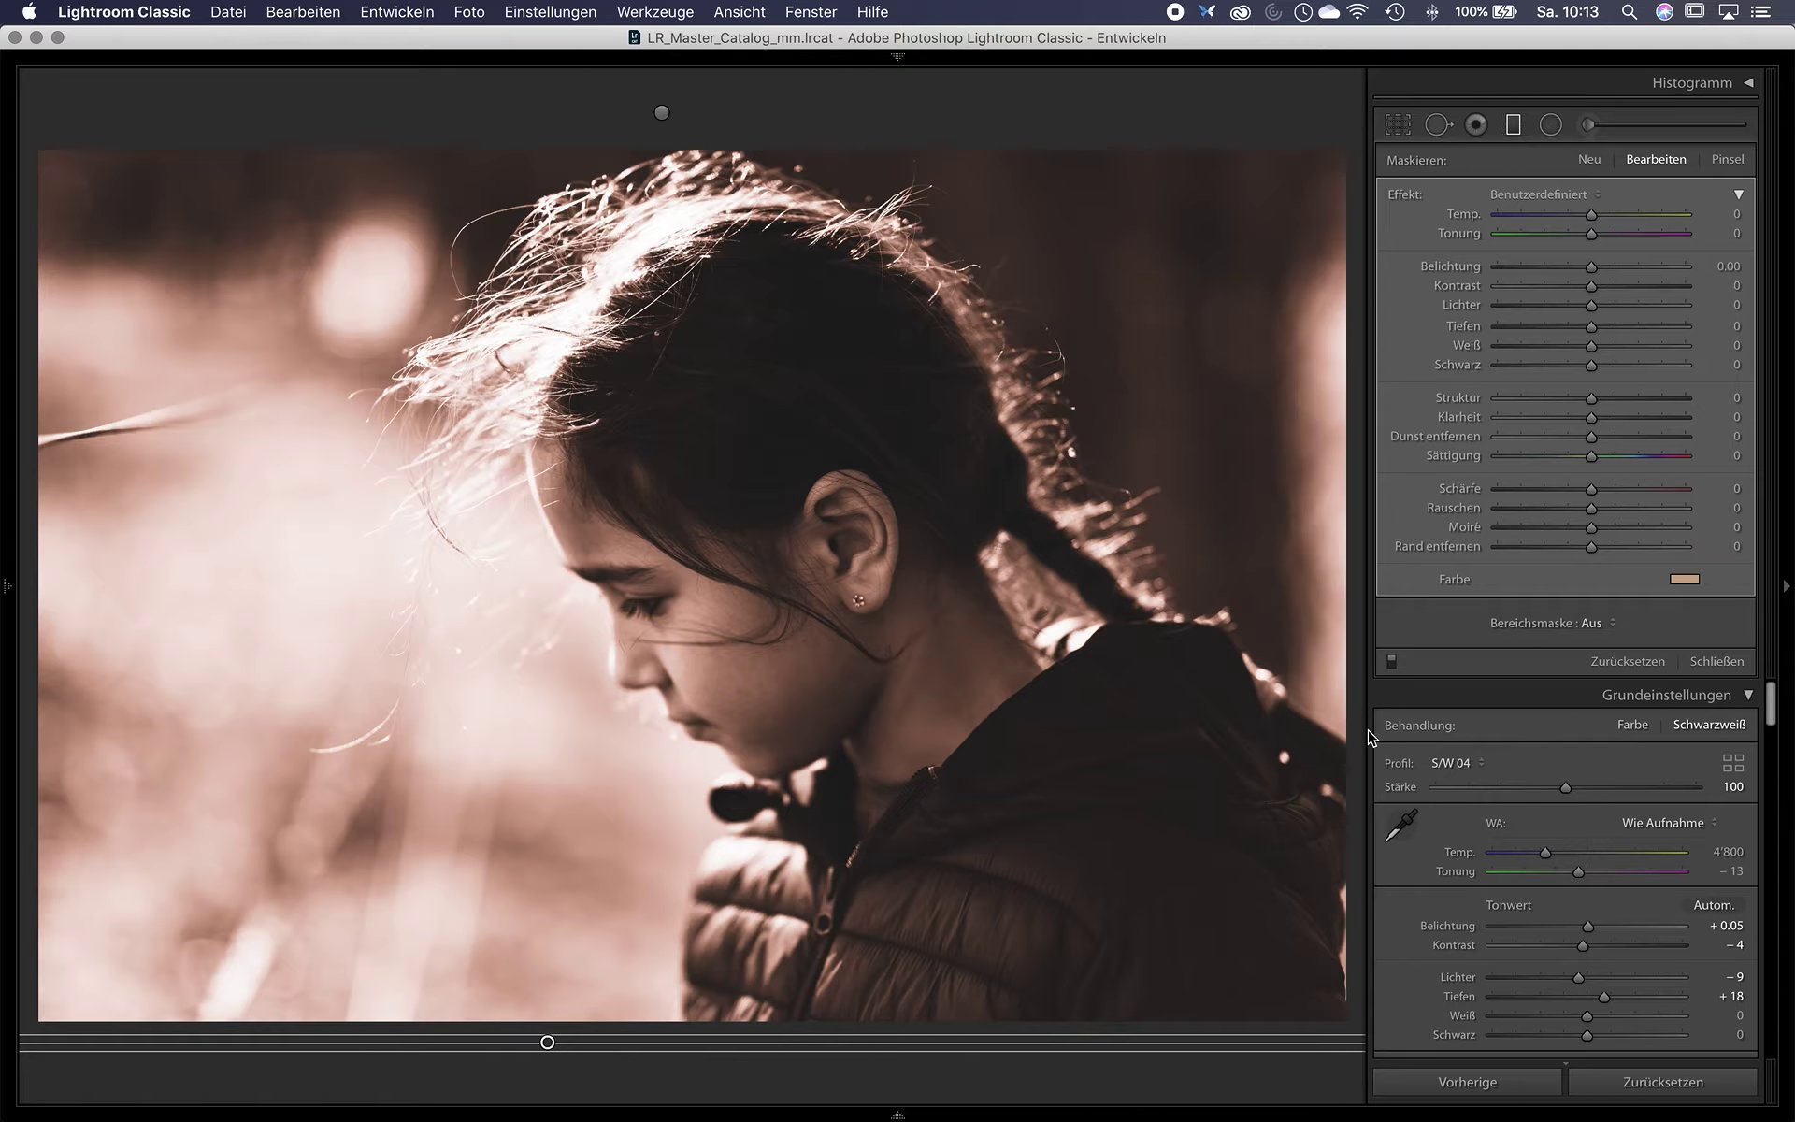
left_click(1684, 579)
mouse_move(1460, 656)
left_mouse_down()
mouse_move(1449, 666)
mouse_move(1446, 633)
mouse_move(1441, 659)
left_mouse_up()
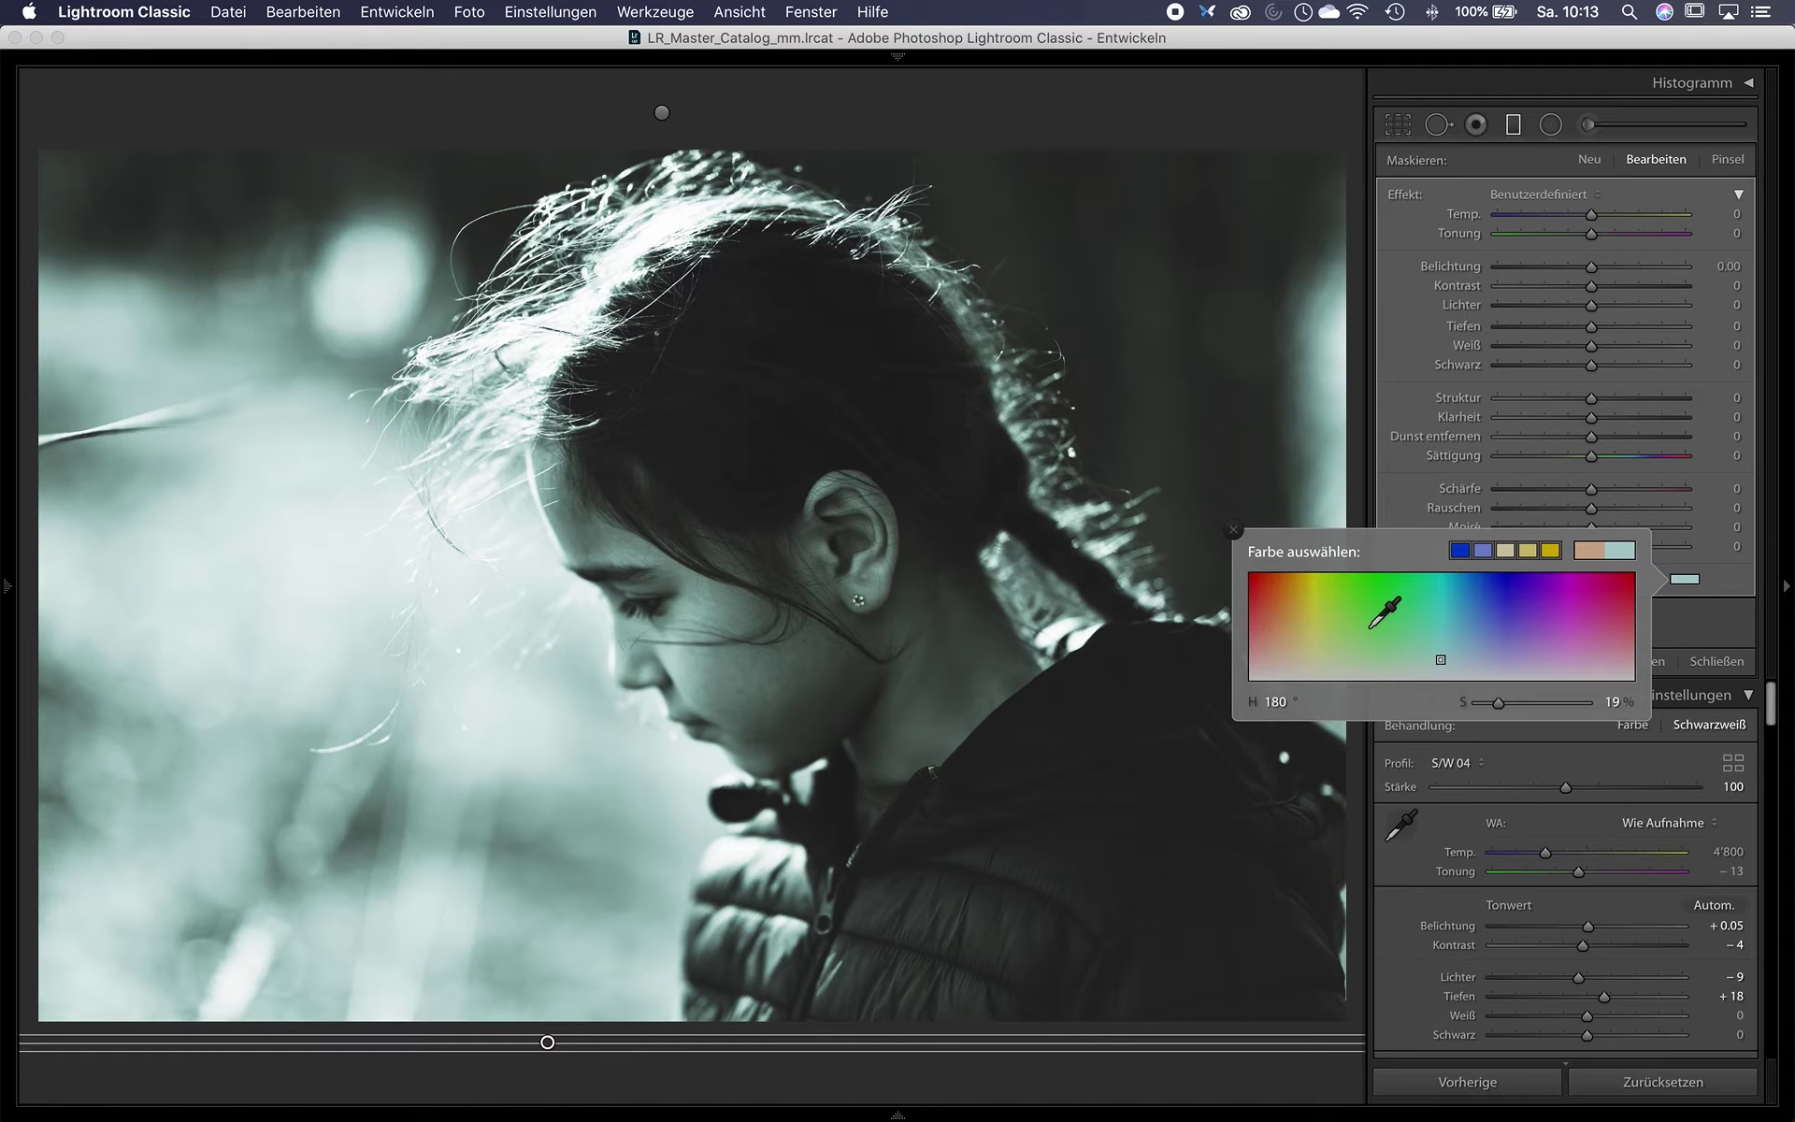
left_click_drag(1440, 659, 1436, 668)
left_click(1233, 529)
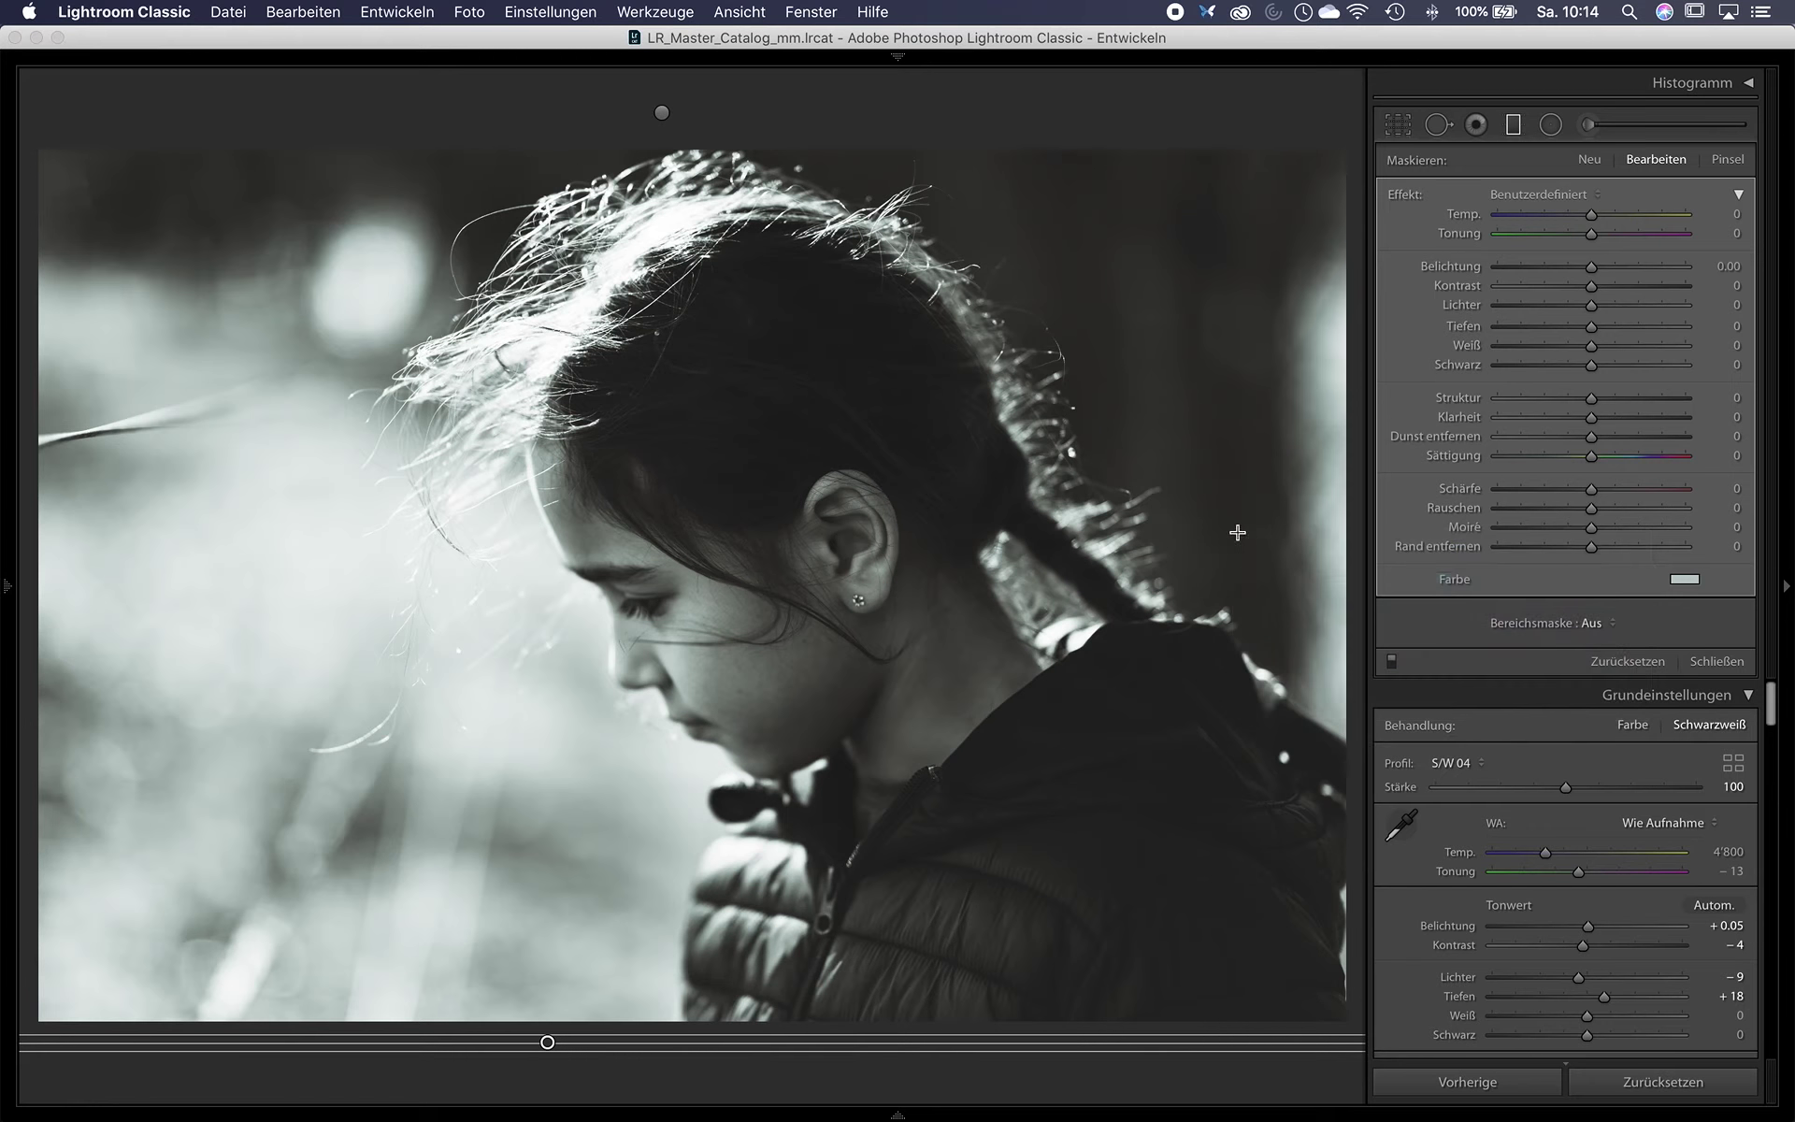
Limit the cyan bottom filter to bright tones with luminance range 75/100, then finish editing it.
left_click(1594, 623)
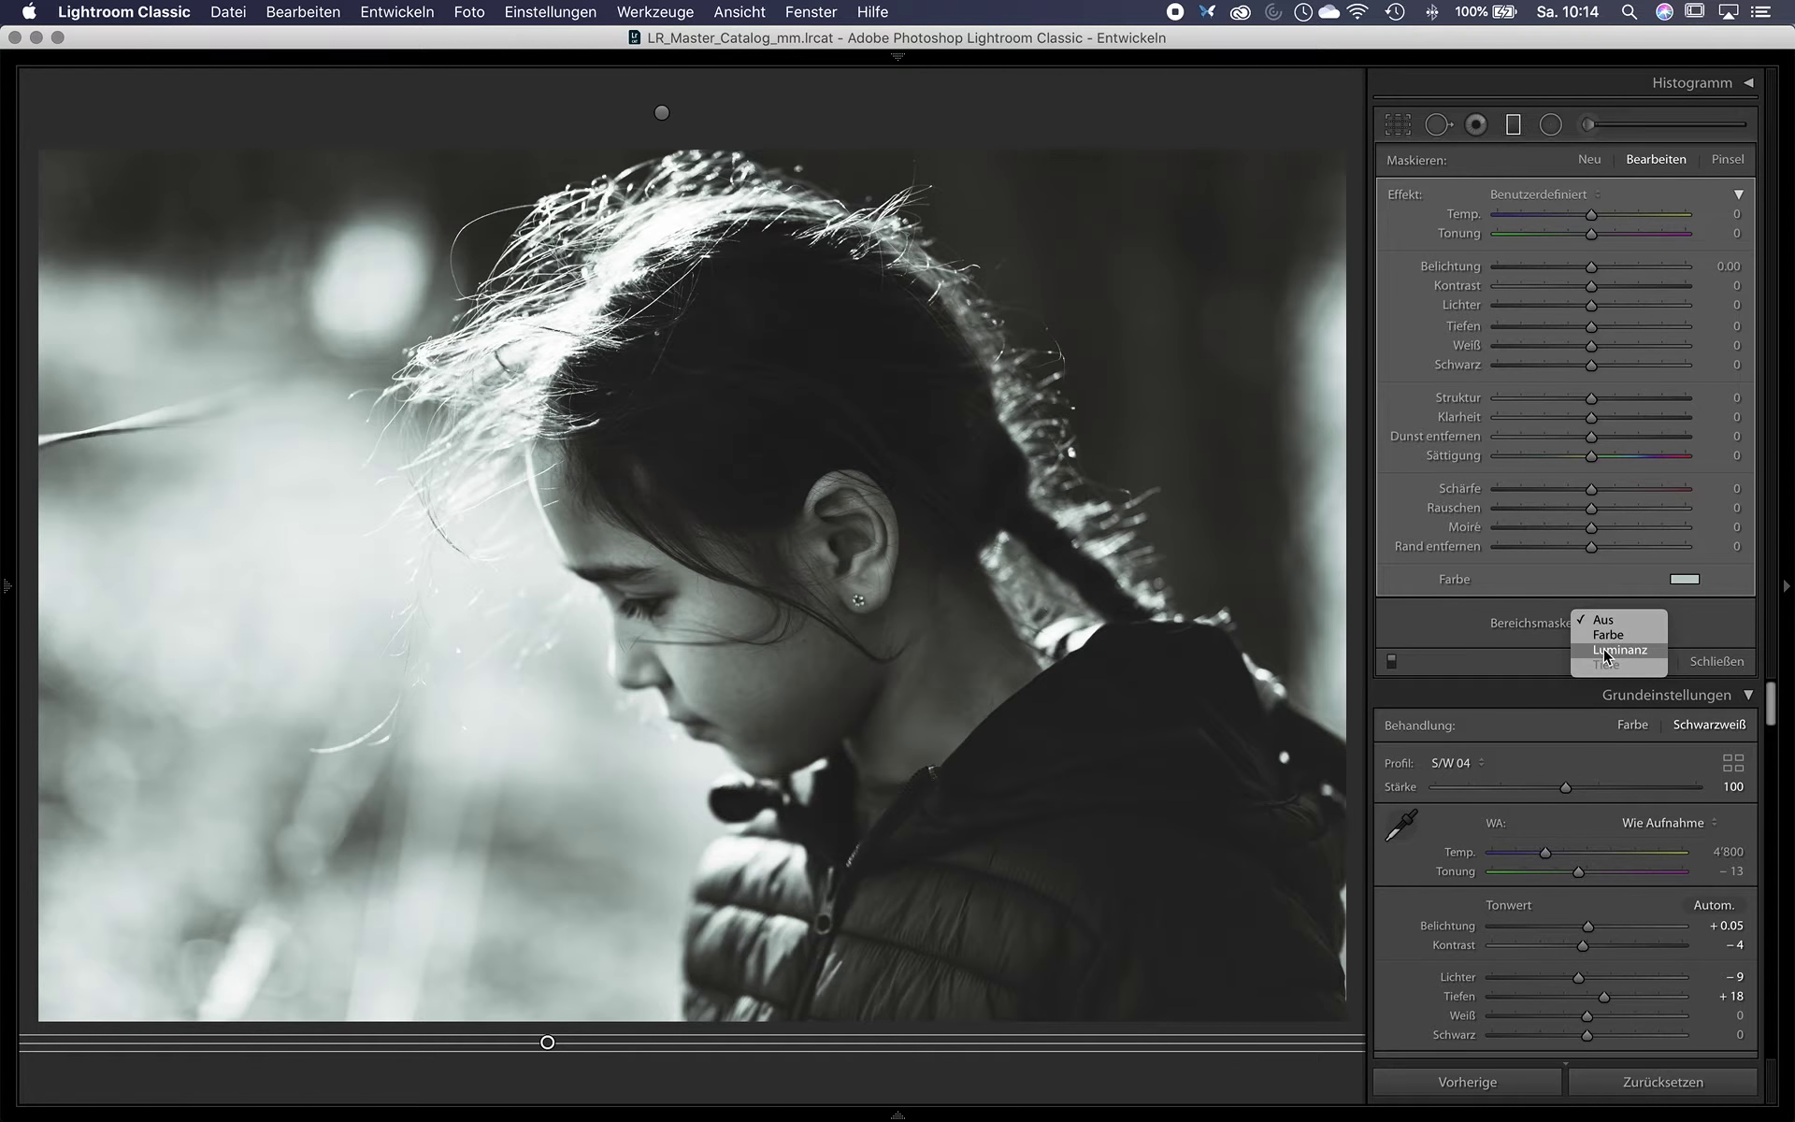
left_click(1604, 654)
left_click_drag(1493, 683, 1632, 688)
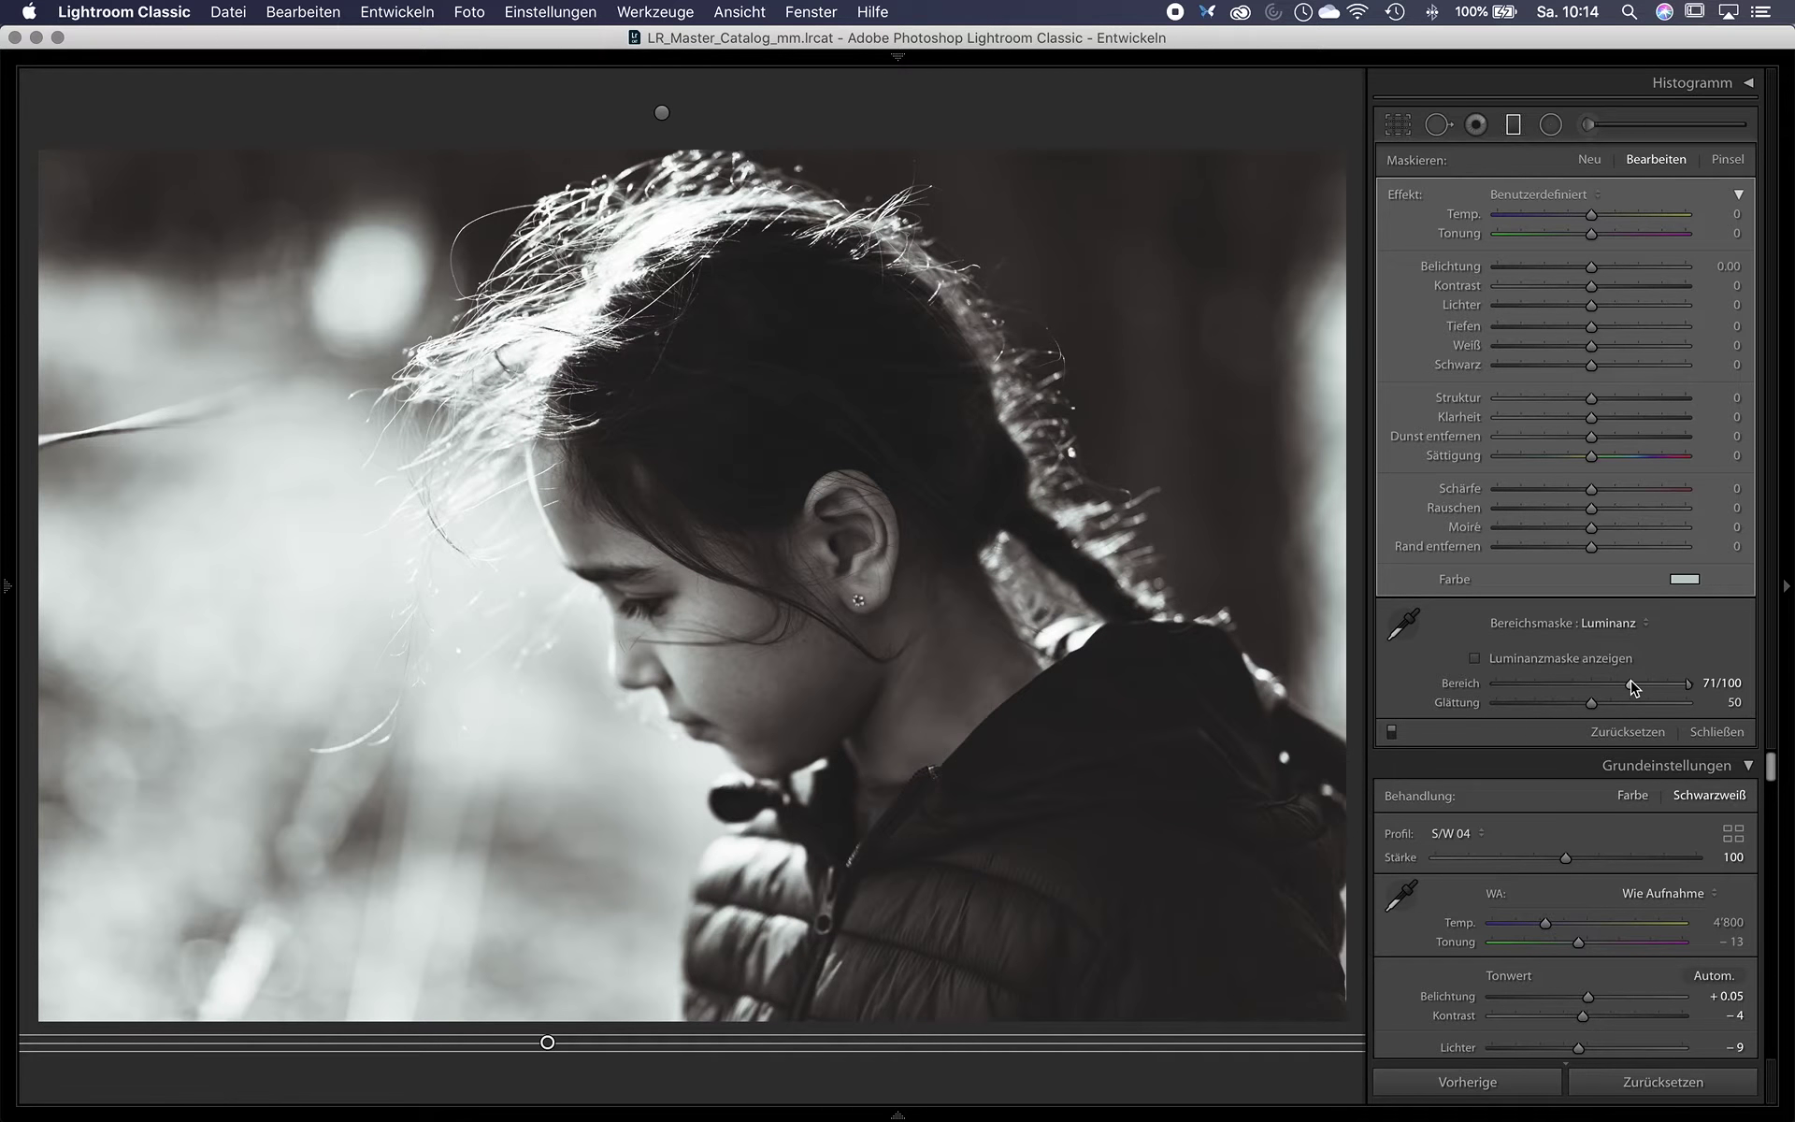
left_click(1572, 660)
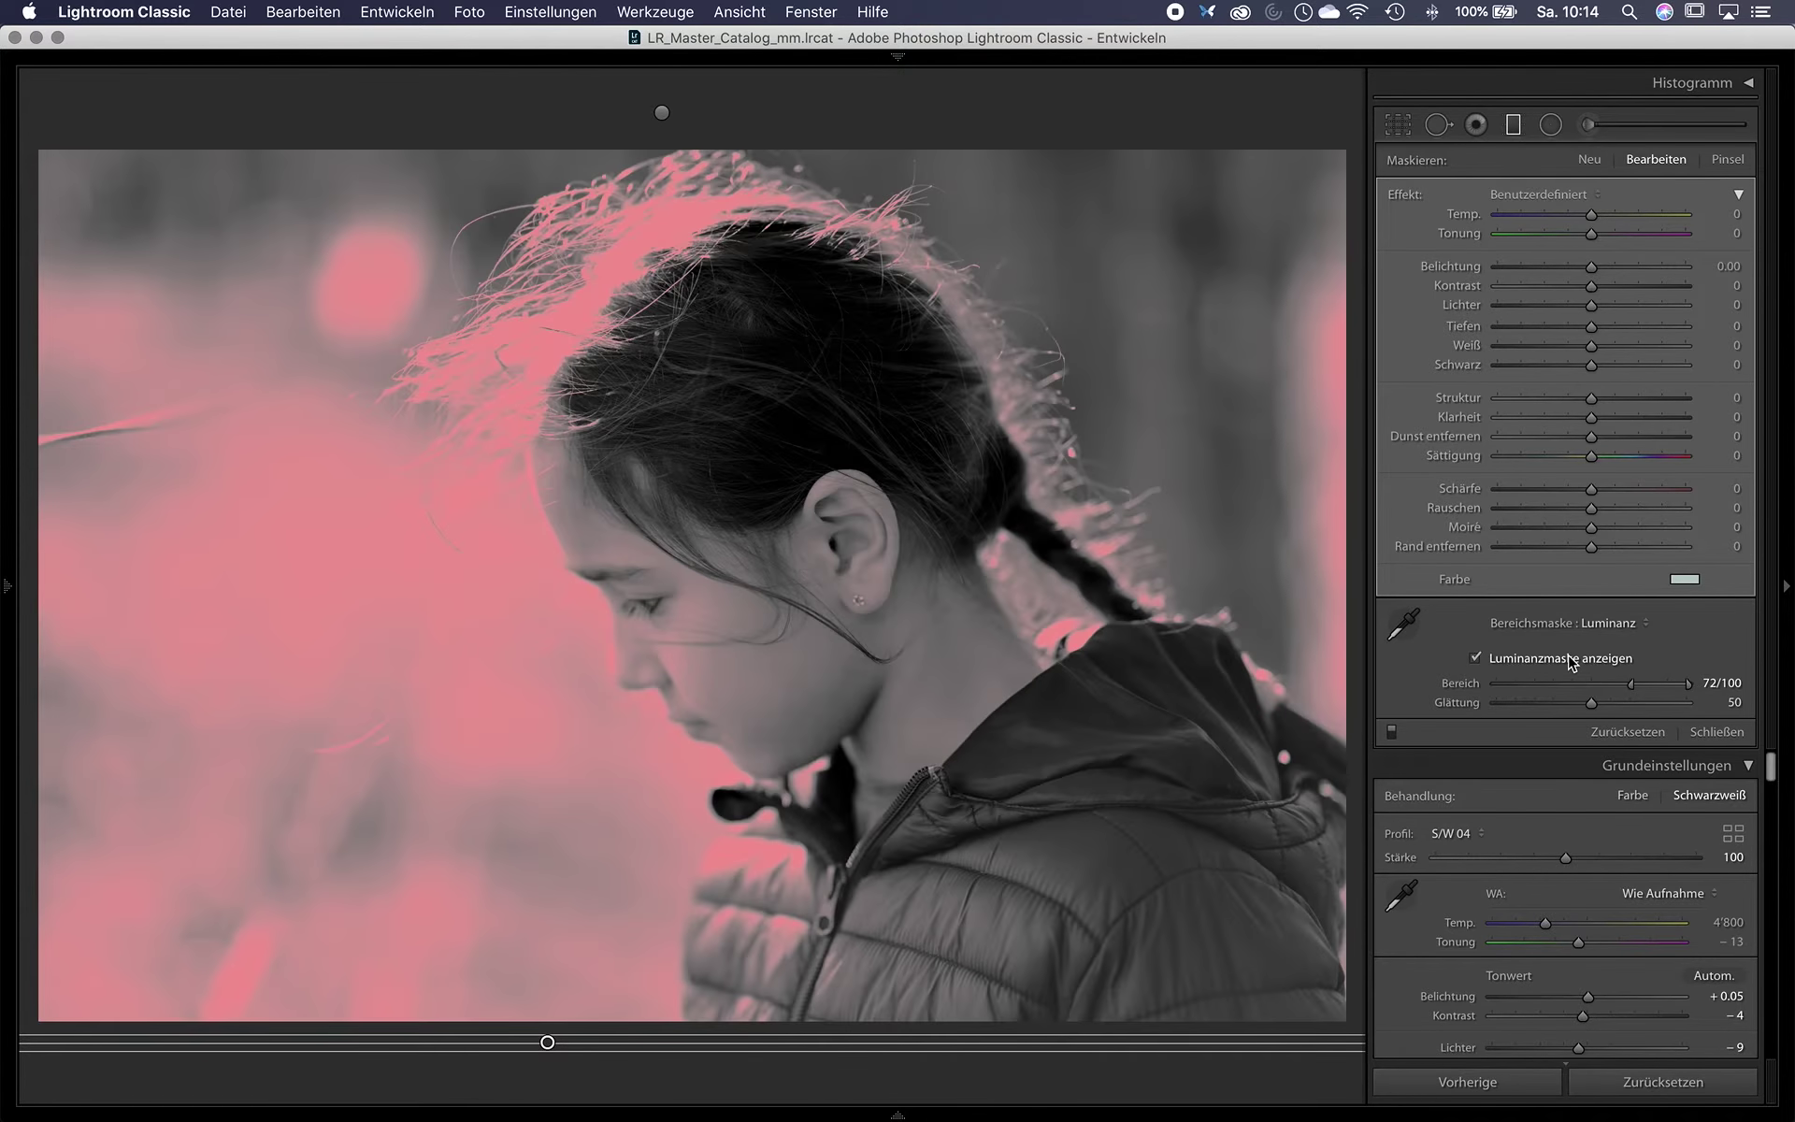
left_click_drag(1634, 688, 1642, 688)
left_click(1559, 660)
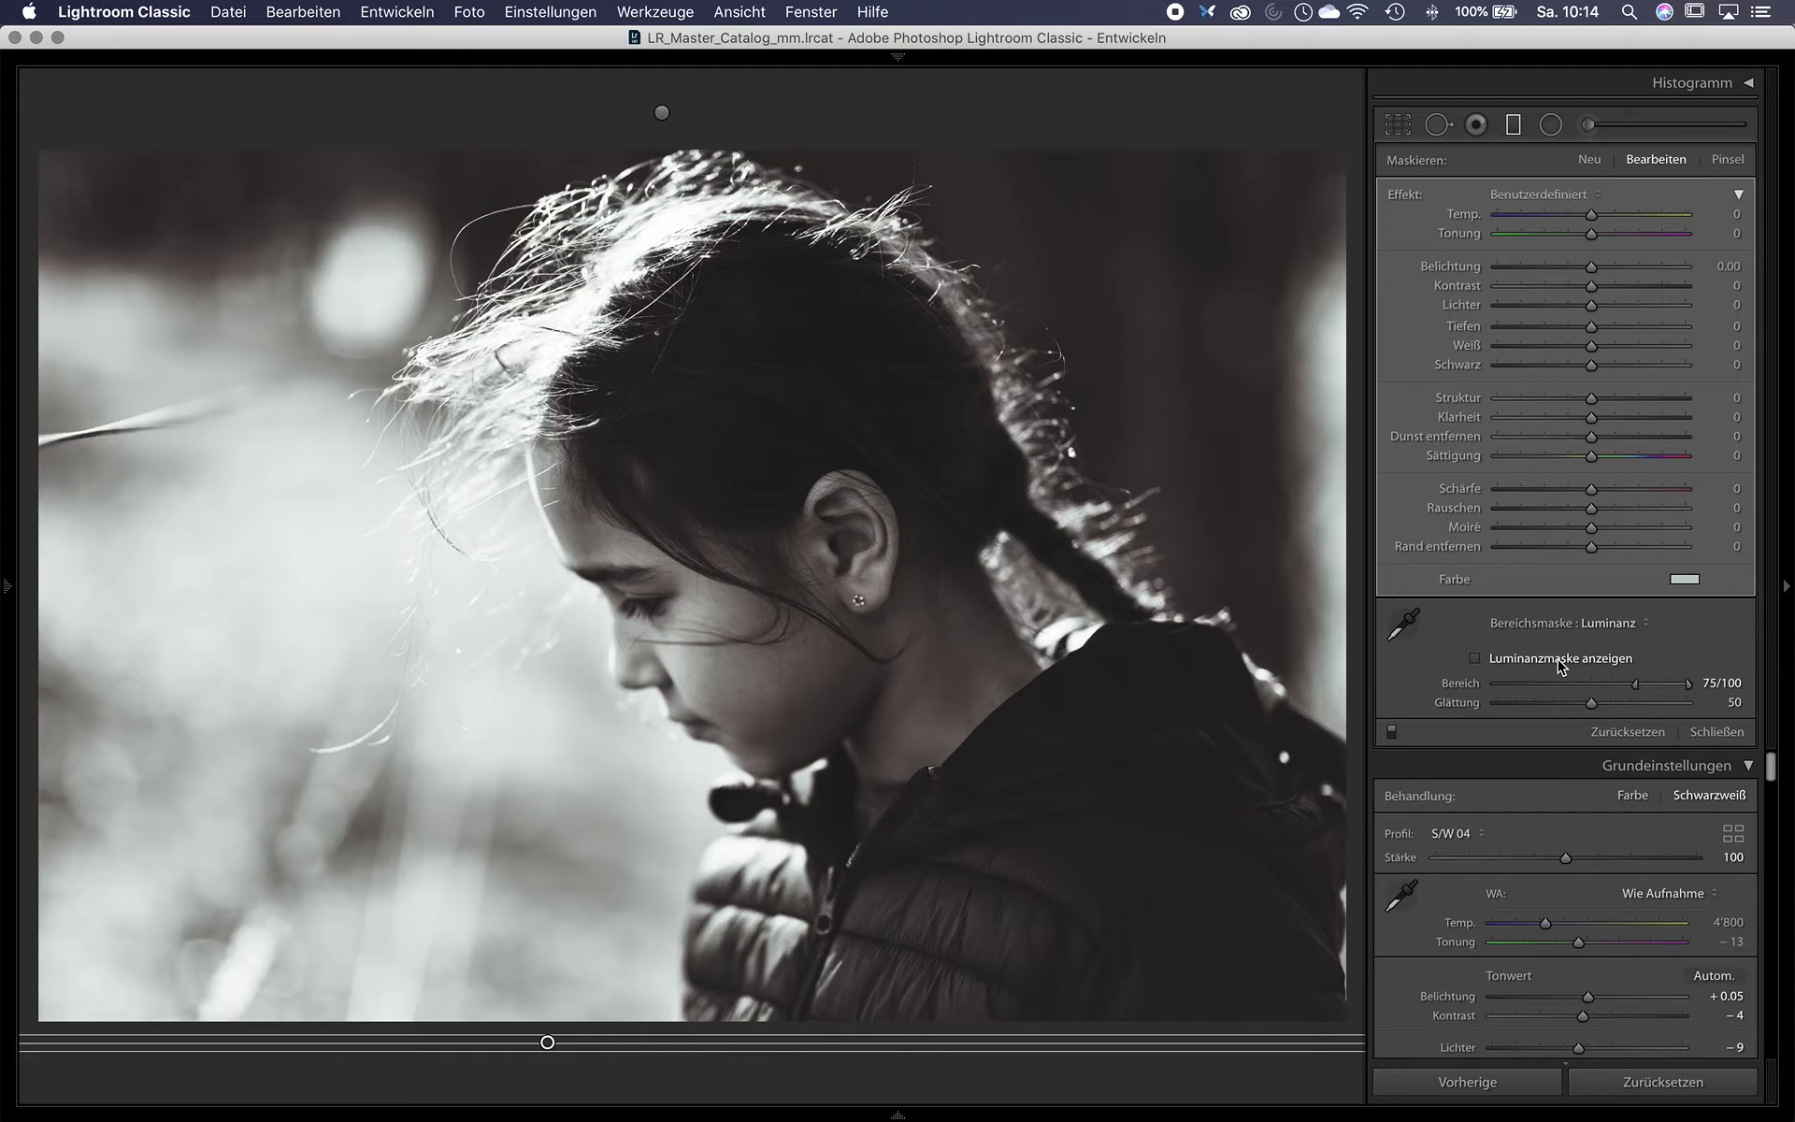
key("Escape")
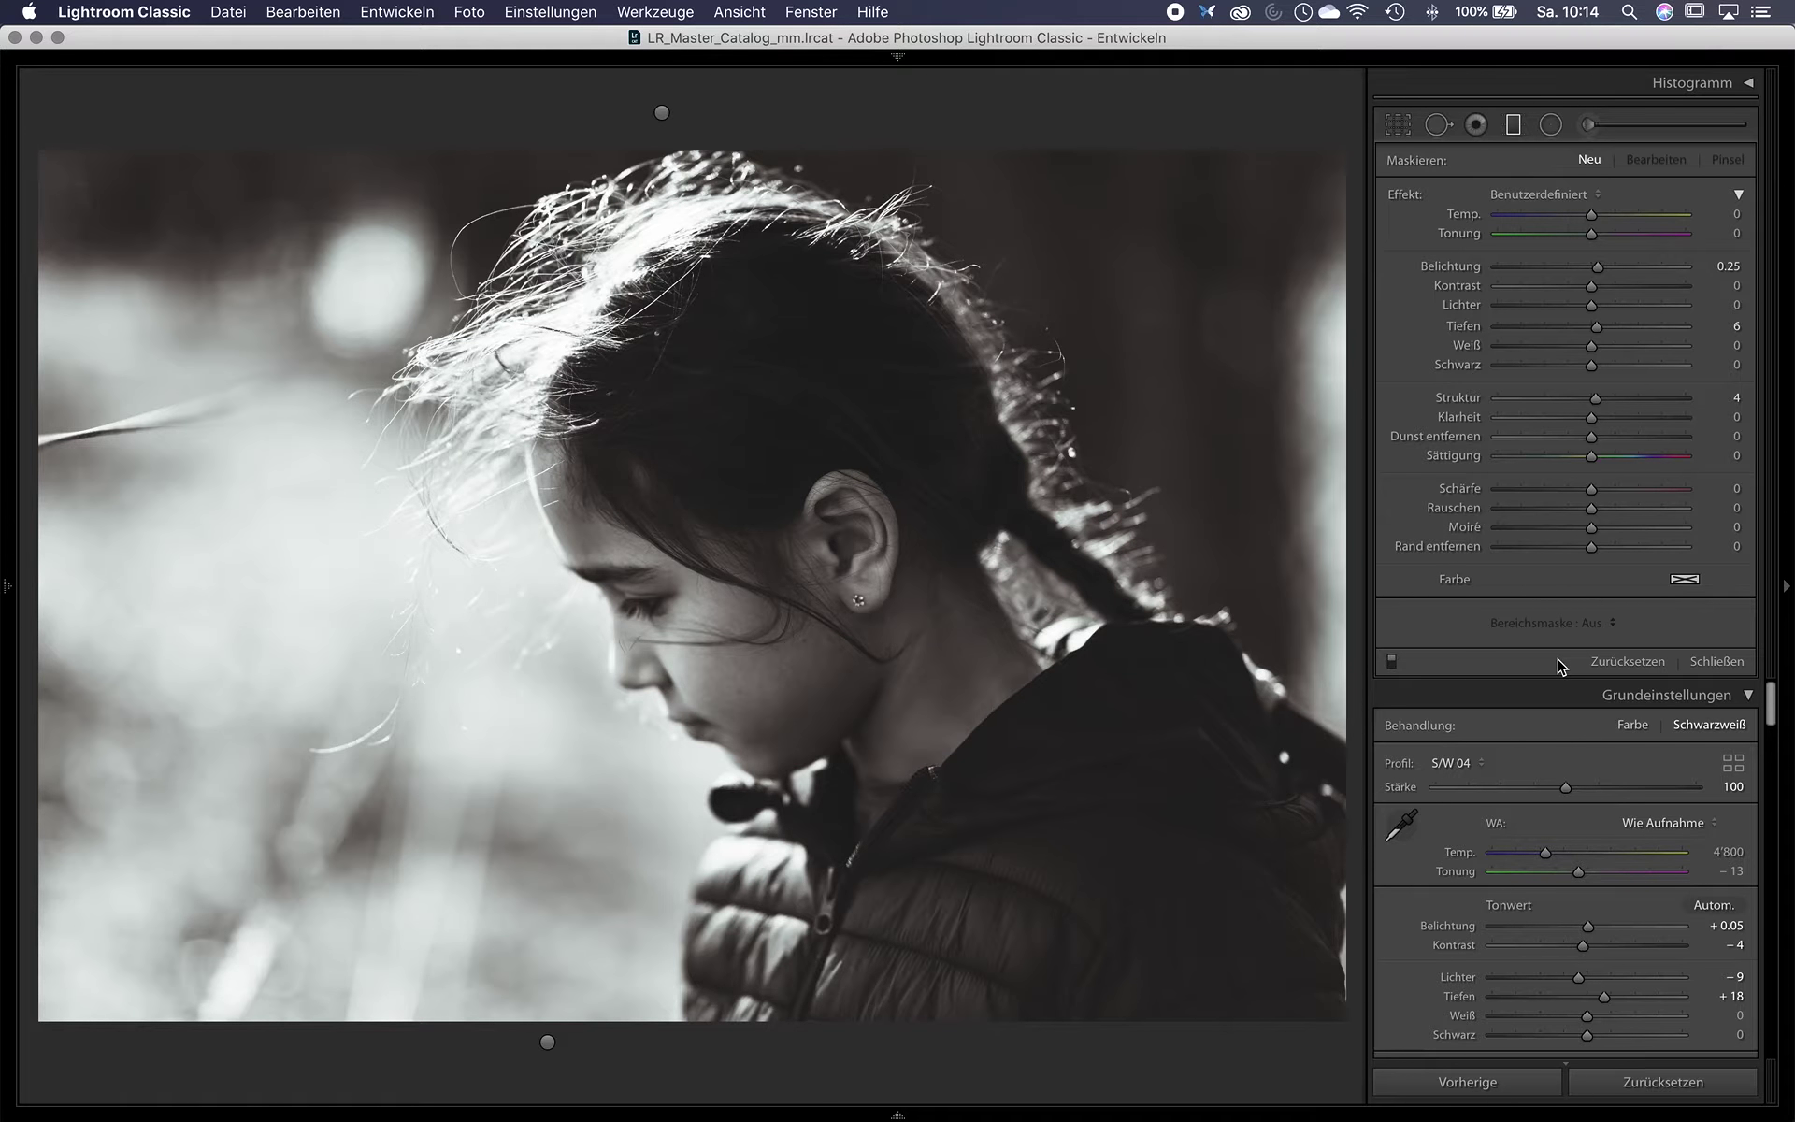
Toggle the graduated filters off and on to compare before and after.
left_click(1391, 662)
left_click(1391, 662)
left_click(1391, 662)
left_click(1391, 662)
left_click(1390, 662)
Draw a radial filter over the girl's ear and face.
left_click(1550, 126)
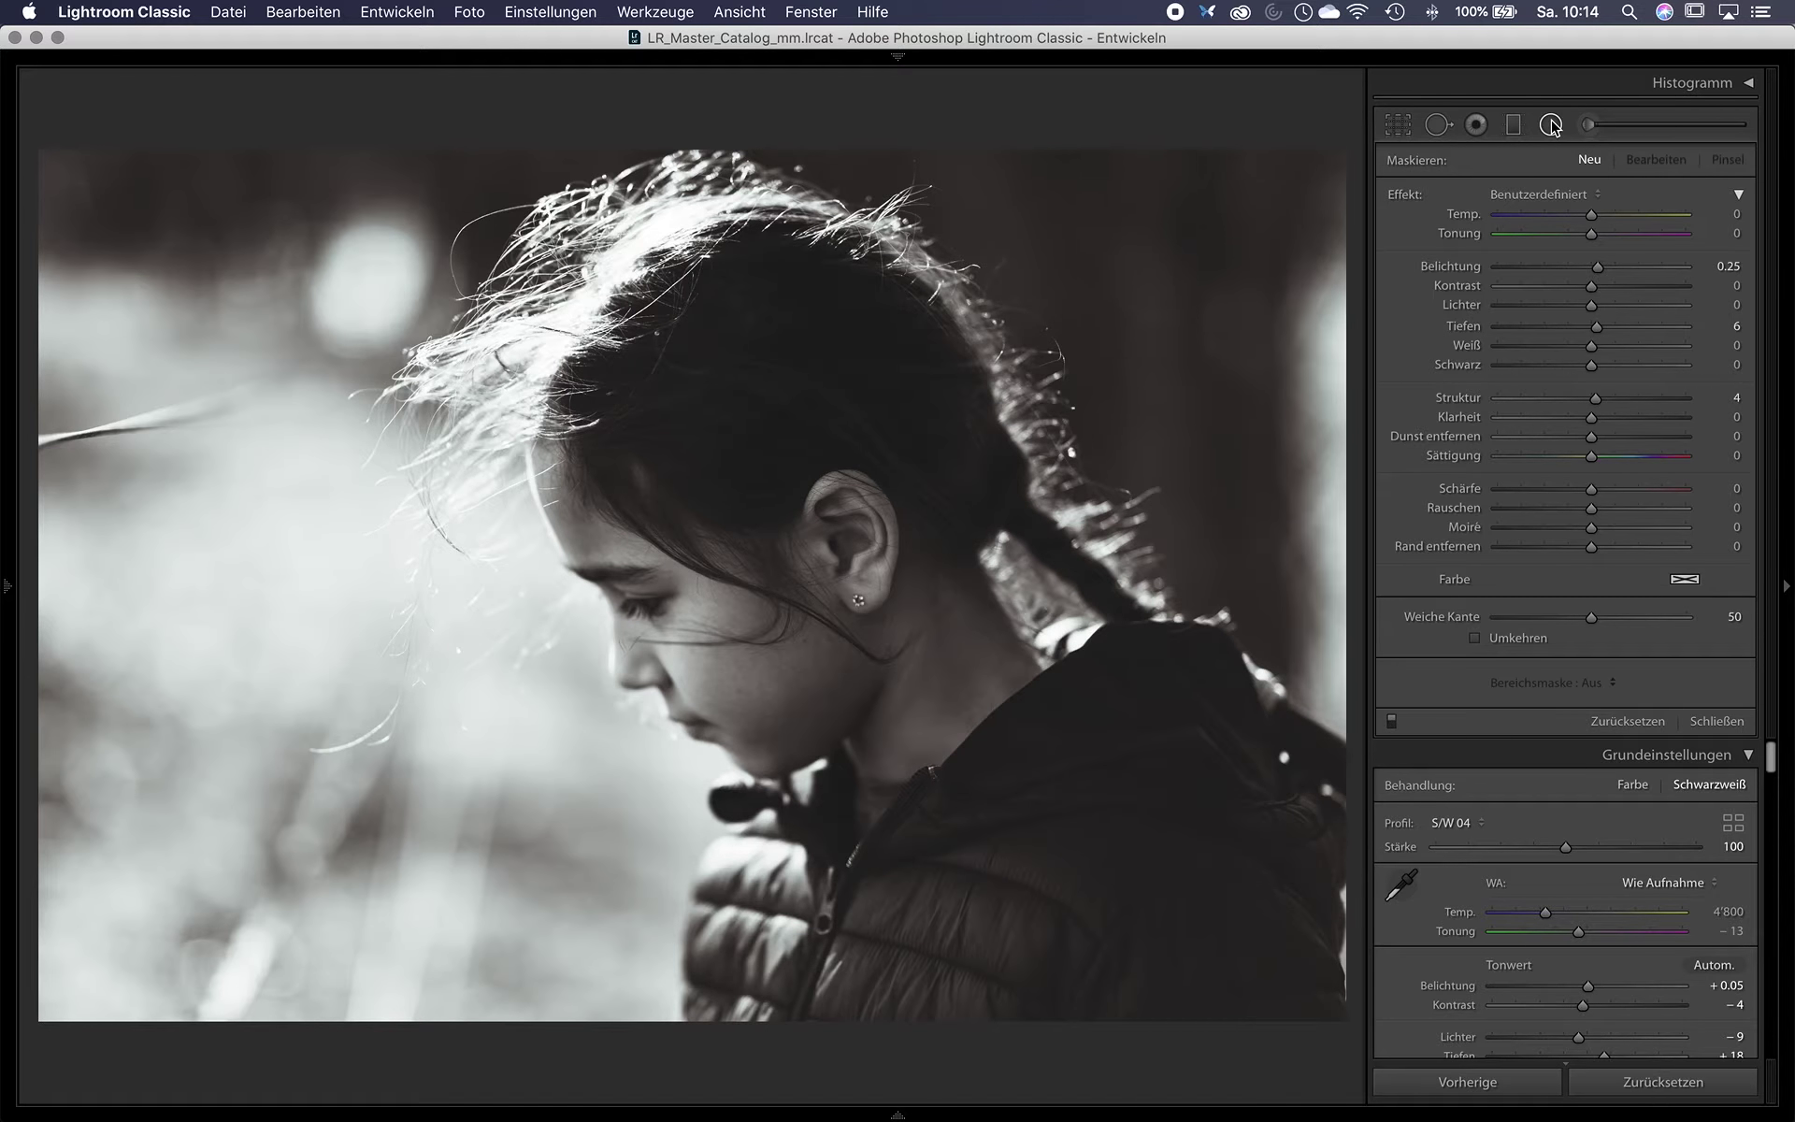
left_click_drag(797, 538, 928, 674)
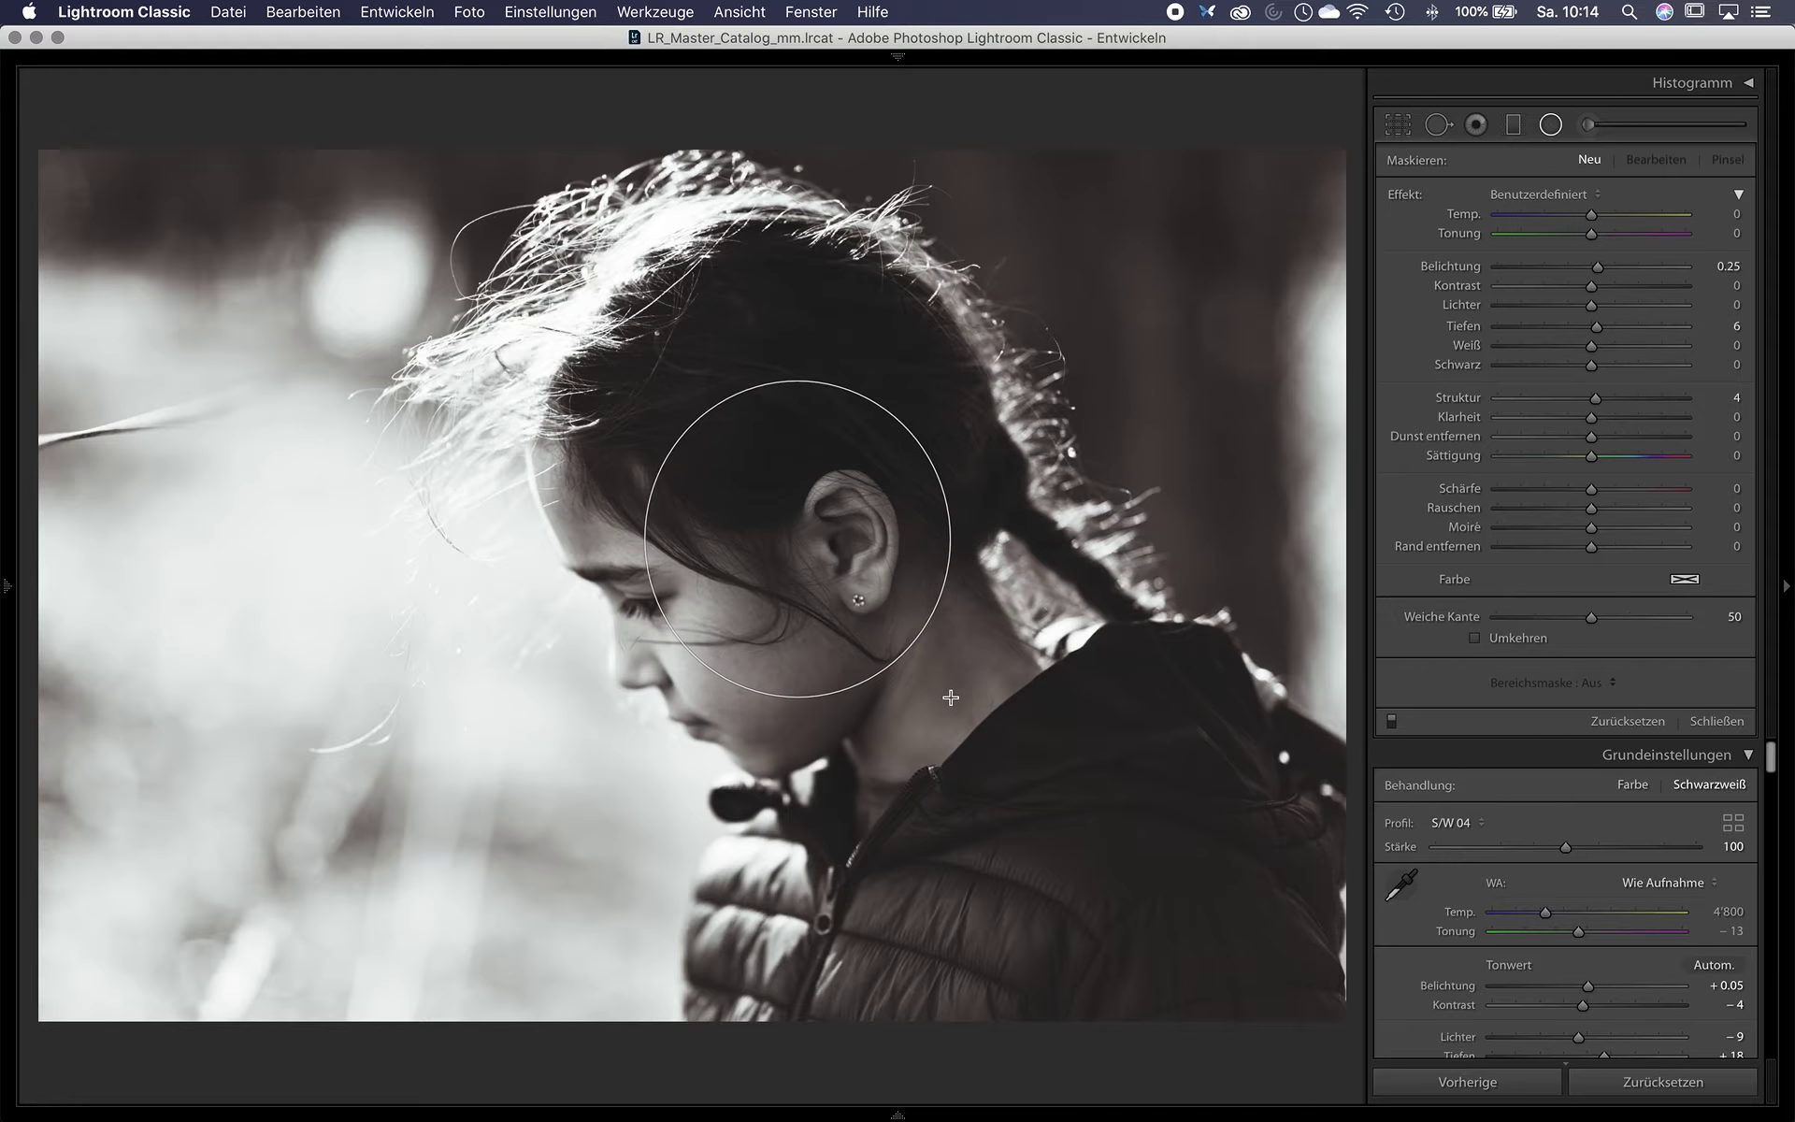
left_click_drag(928, 673, 977, 703)
left_click_drag(828, 618, 773, 629)
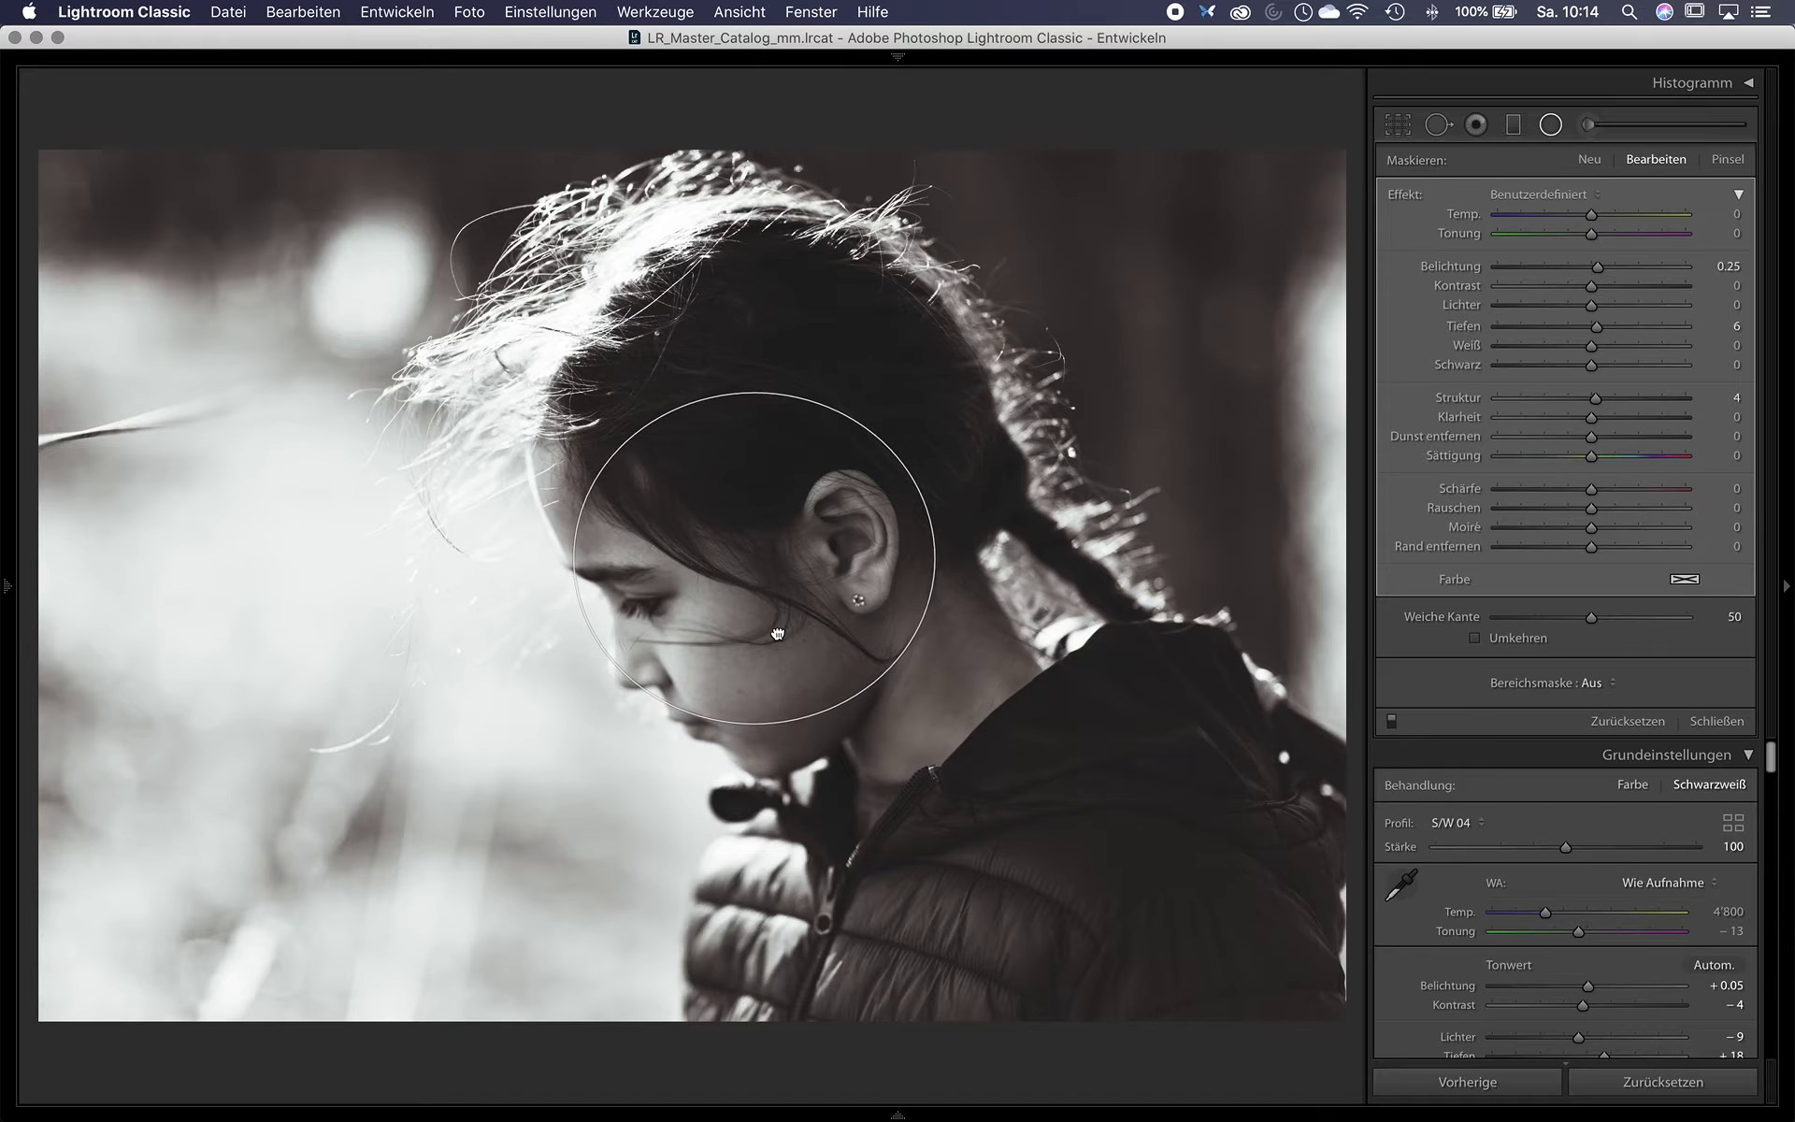
Reset the radial filter's sliders and lower Dehaze to about −9.
double_click(1404, 196)
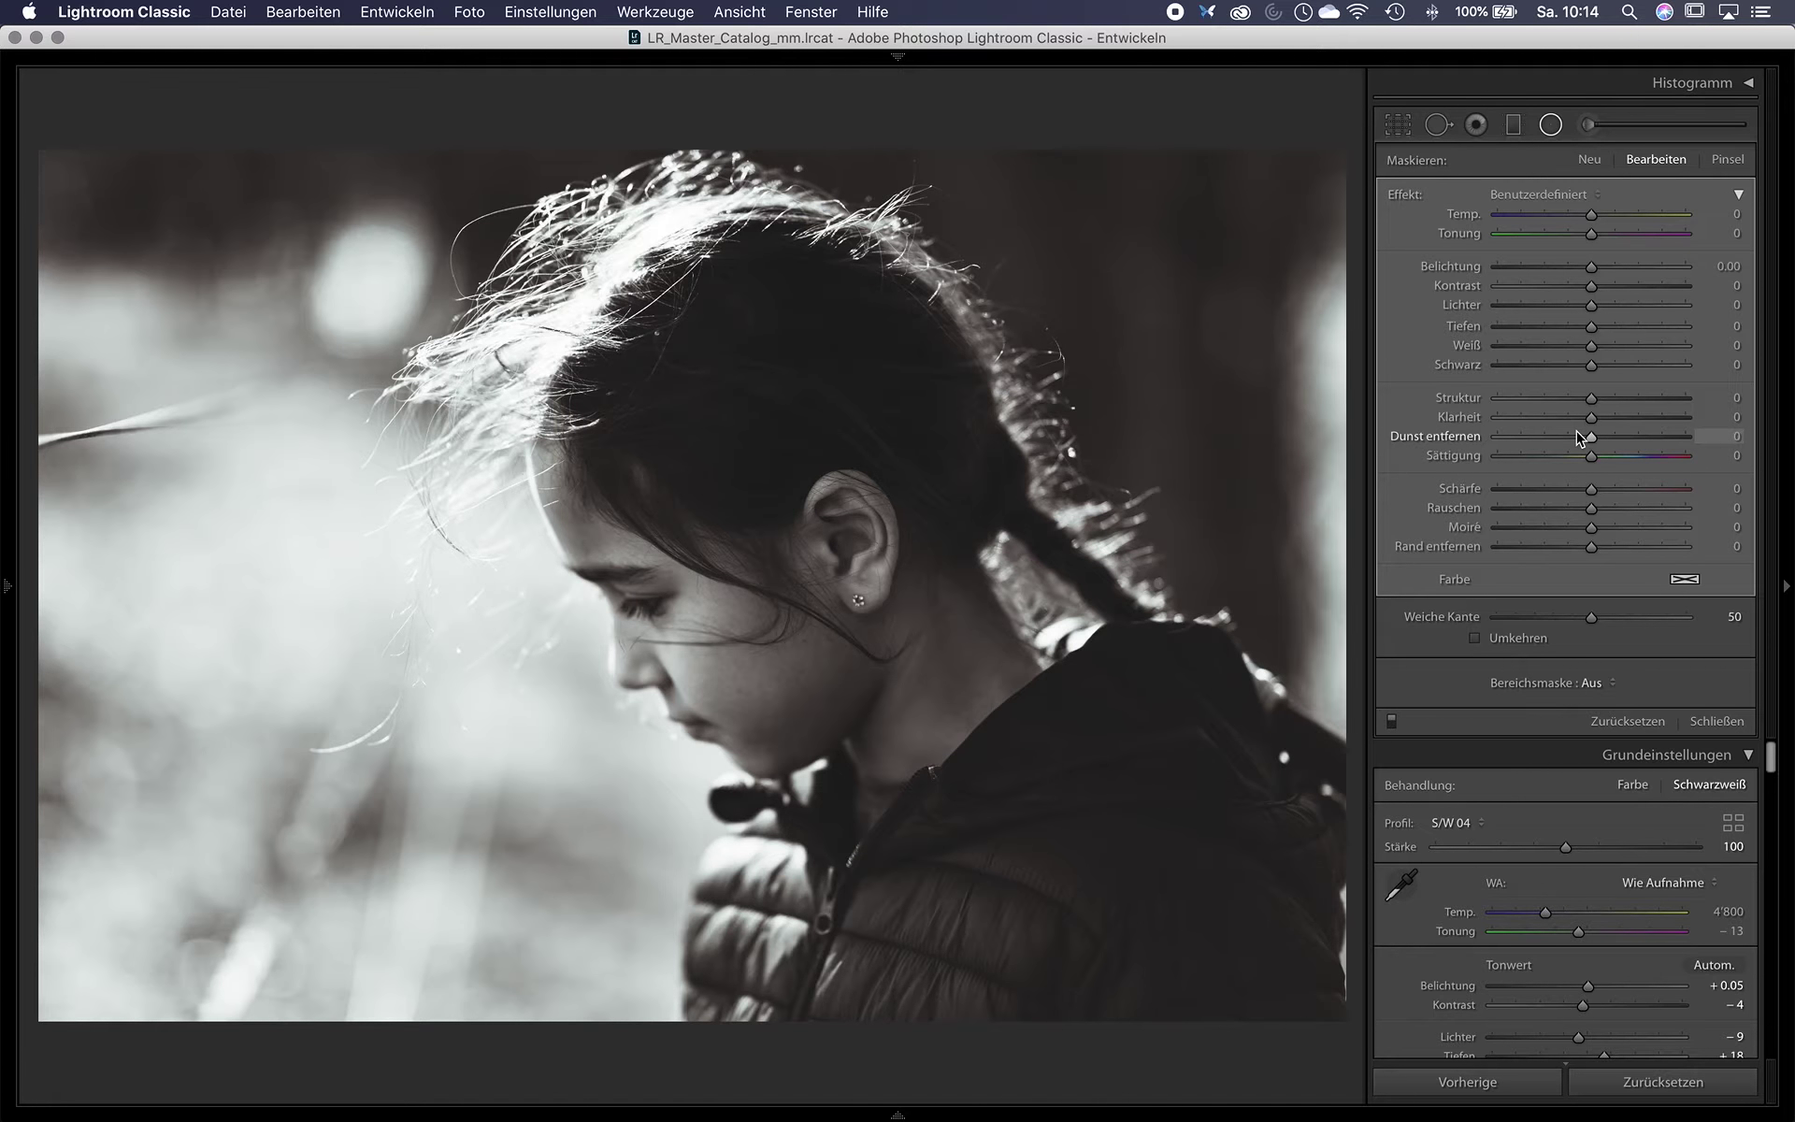
left_click_drag(1594, 437, 1570, 442)
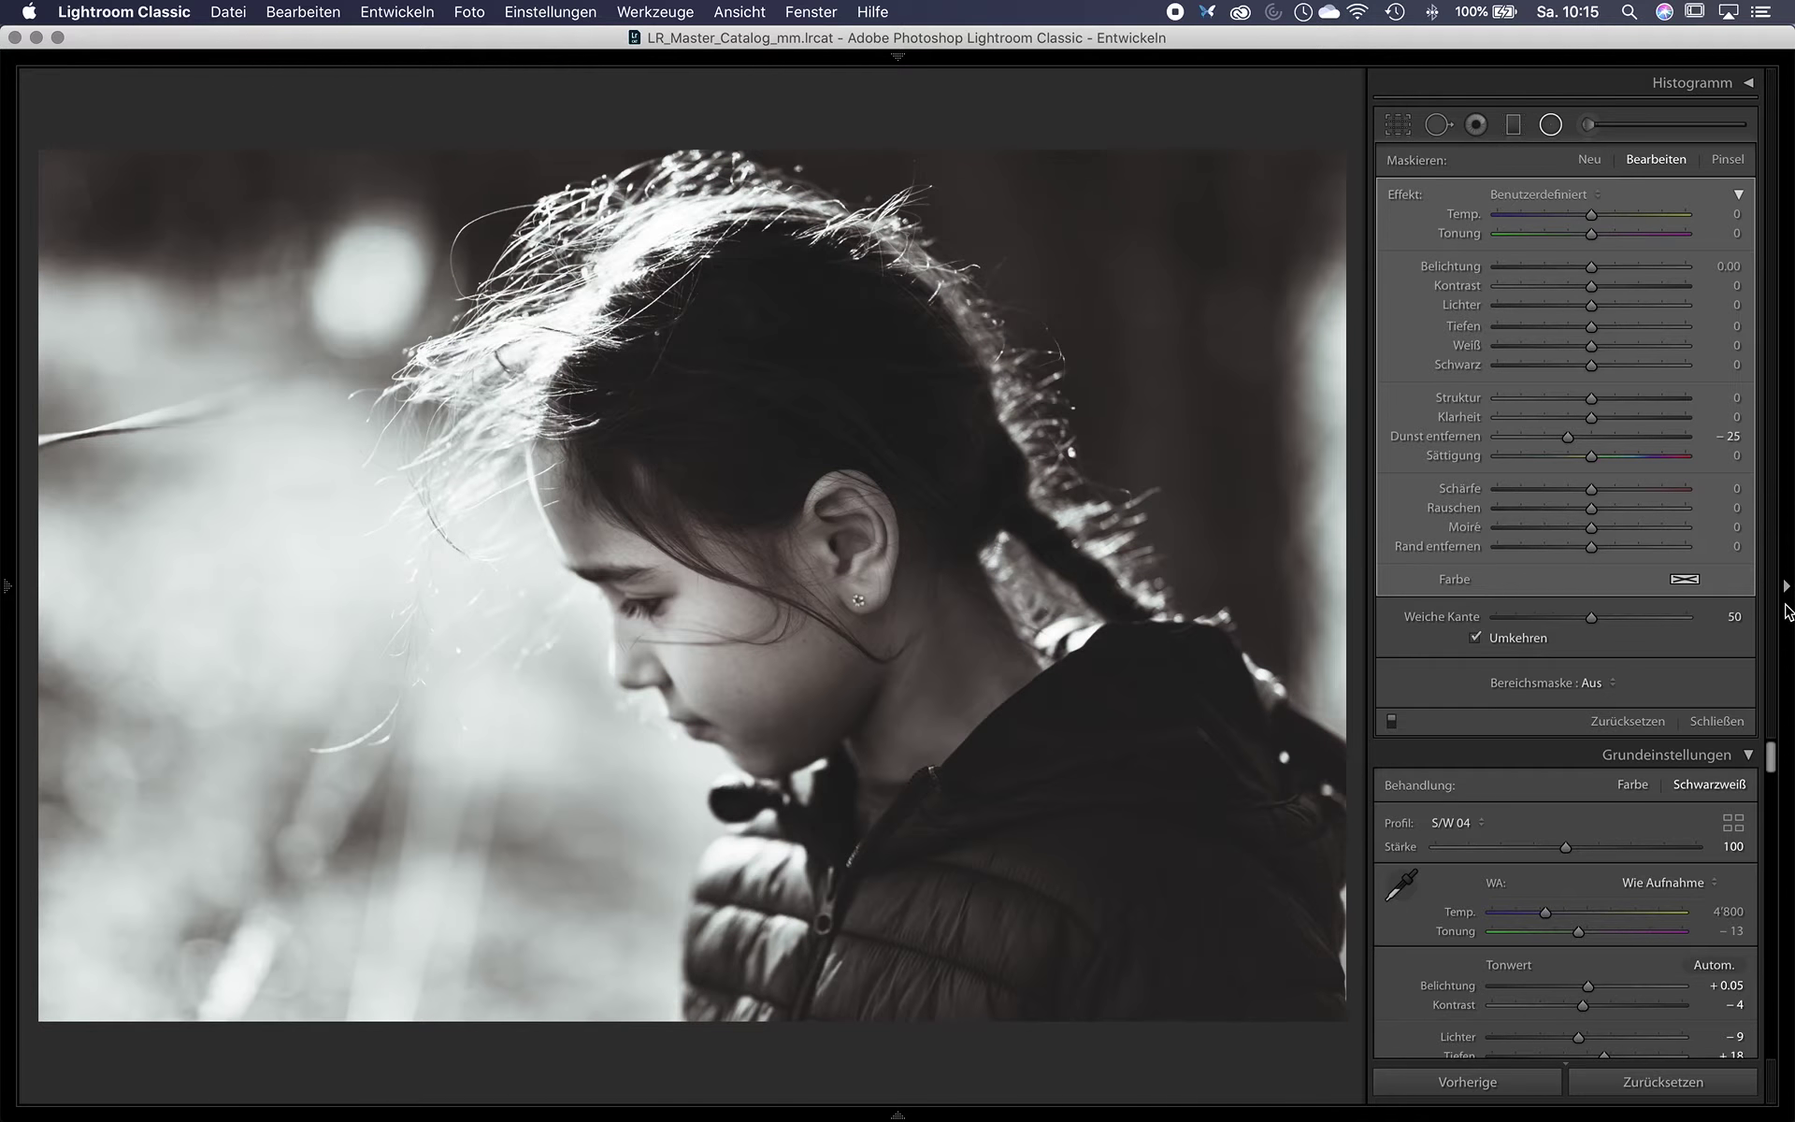
left_click_drag(1570, 442, 1582, 442)
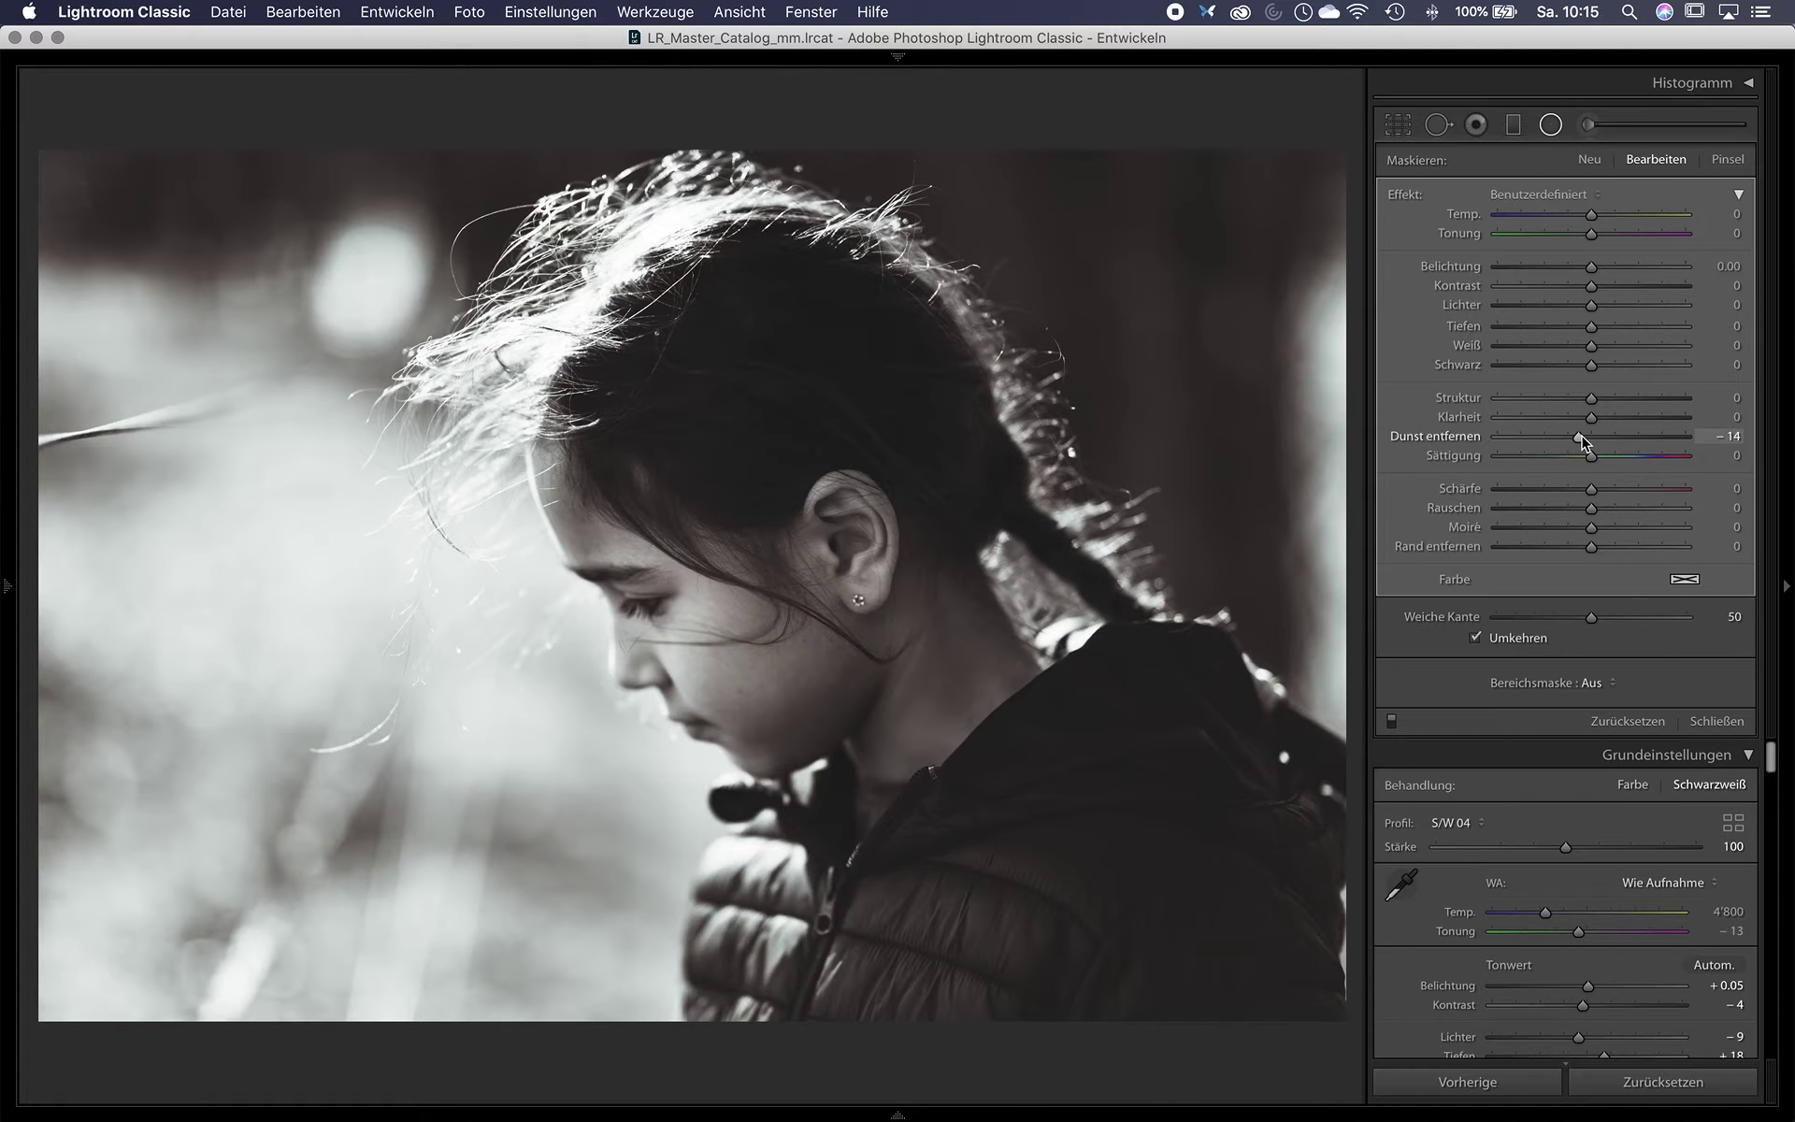
left_click_drag(1581, 436, 1583, 435)
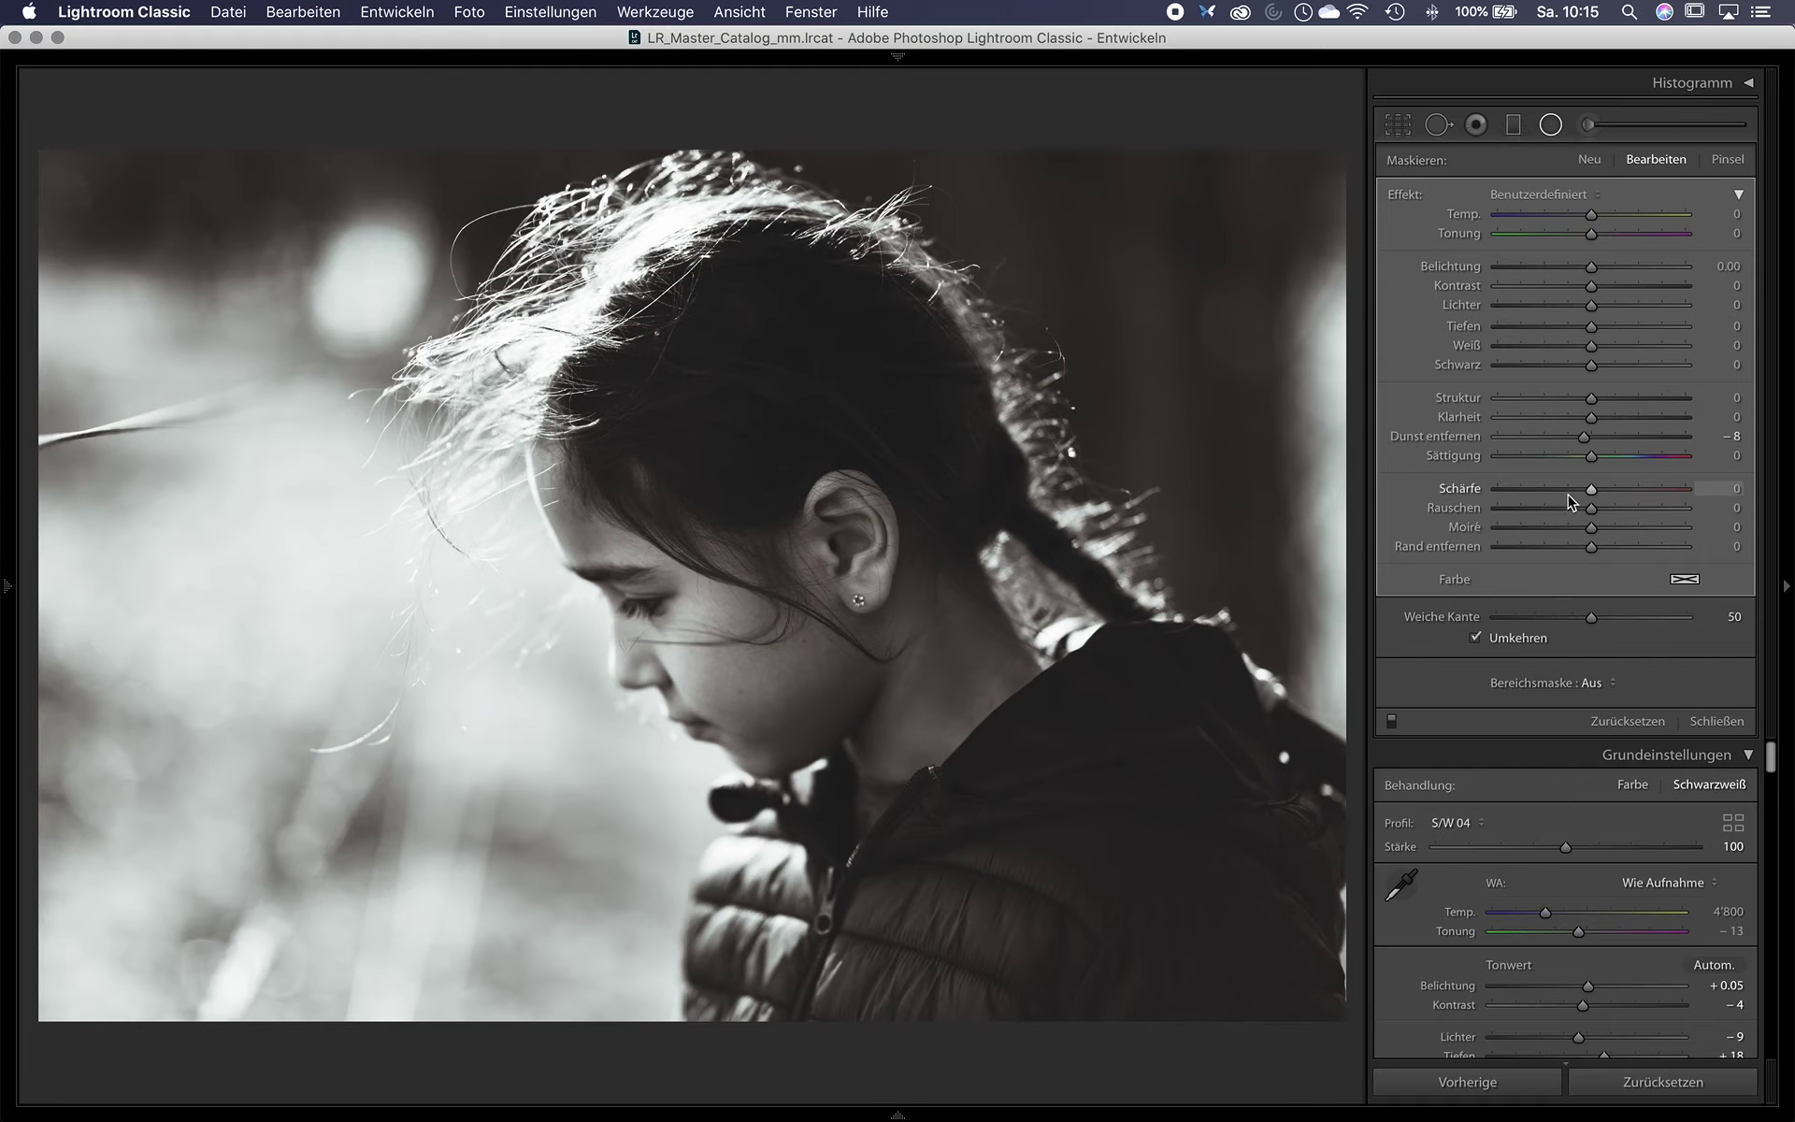
left_click_drag(1584, 437, 1588, 439)
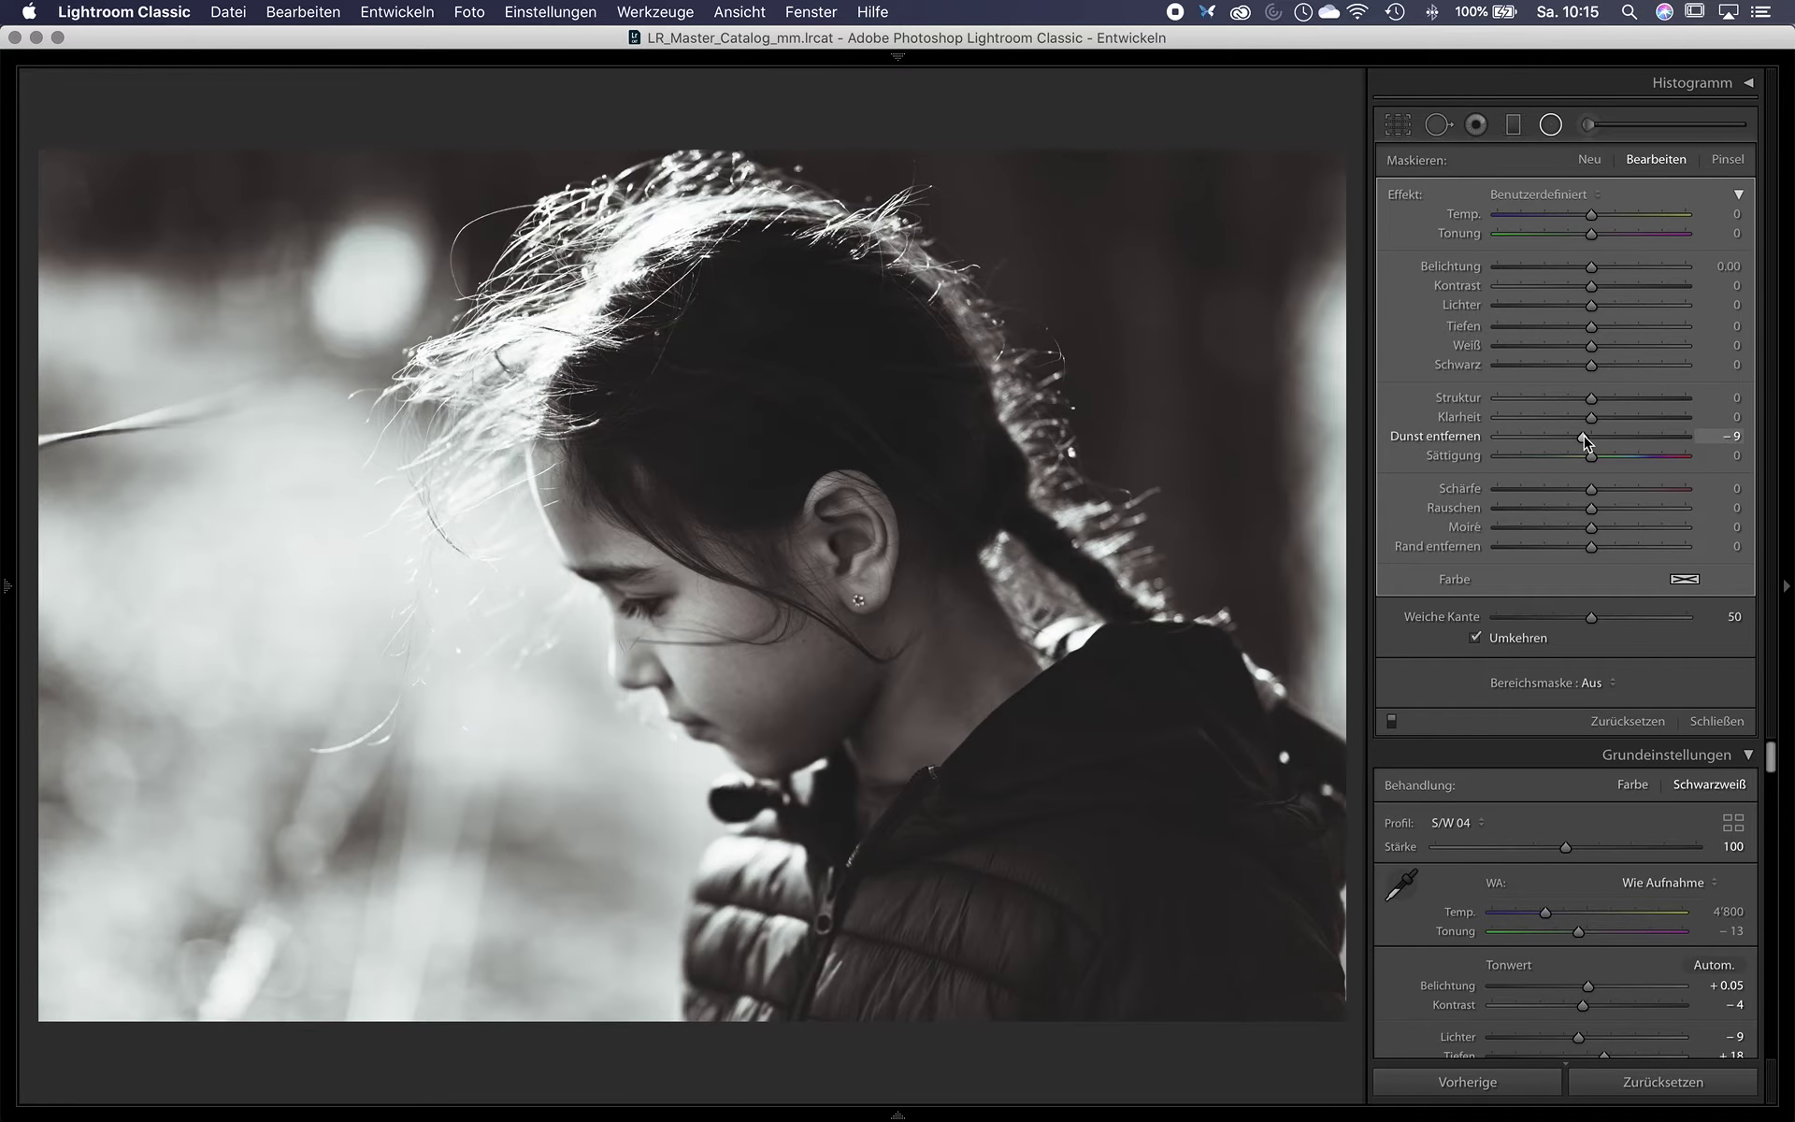
Reshape the ellipse around the girl's head and set its Dehaze to −17.
mouse_move(579, 499)
left_click_drag(584, 485, 624, 435)
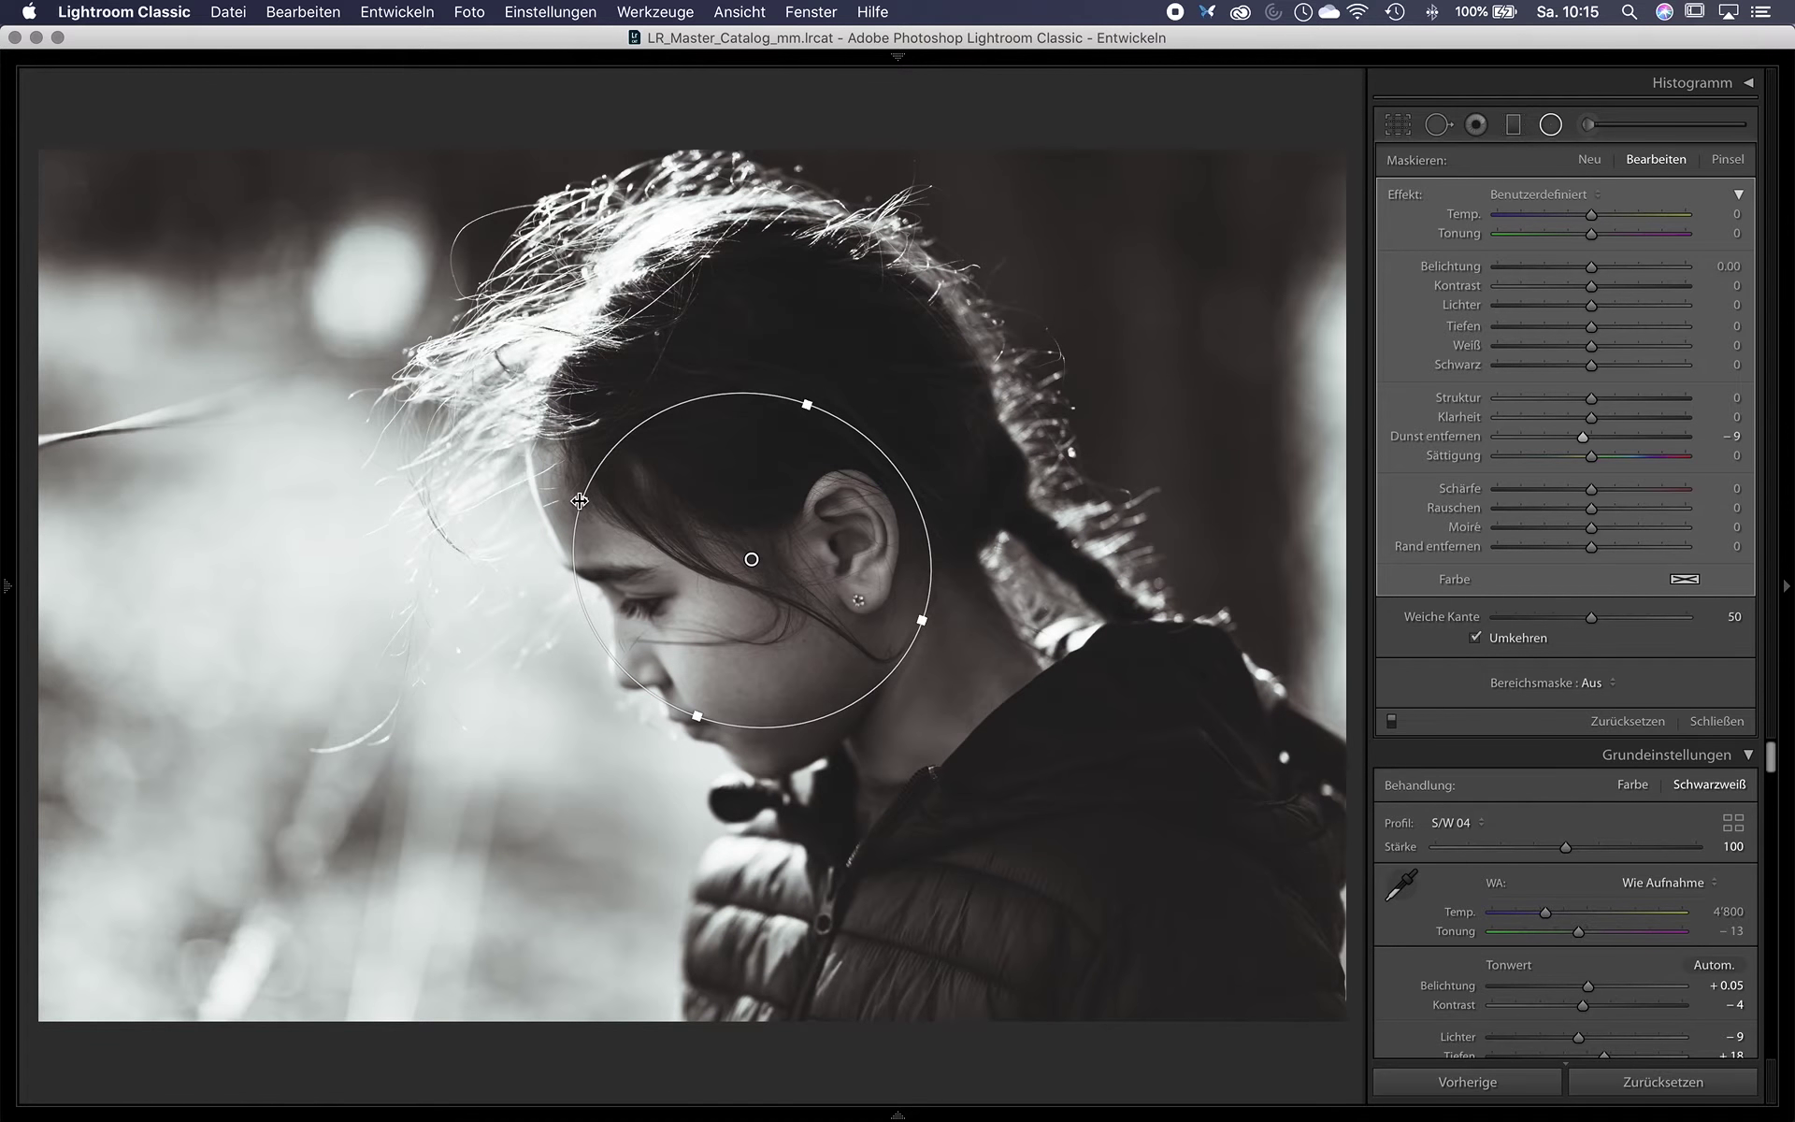
left_click_drag(582, 500, 188, 181)
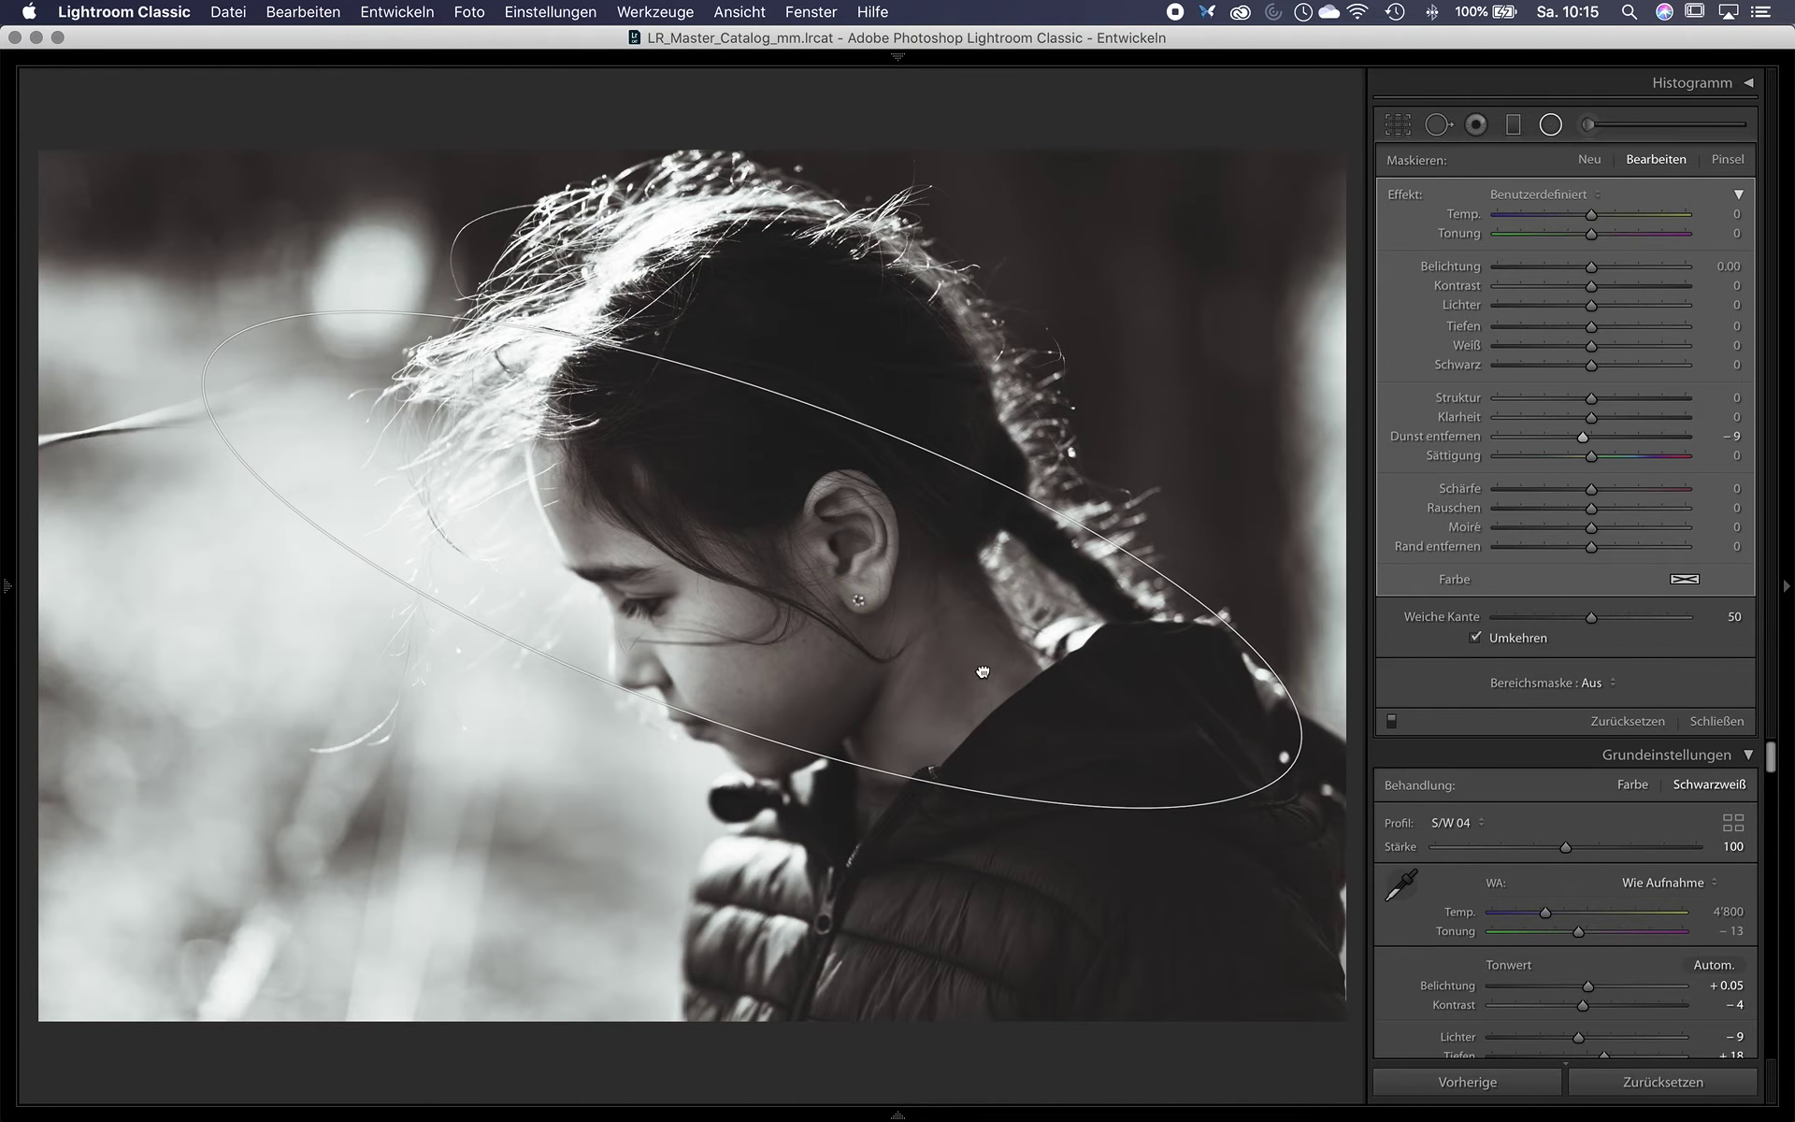
left_click_drag(887, 496, 590, 321)
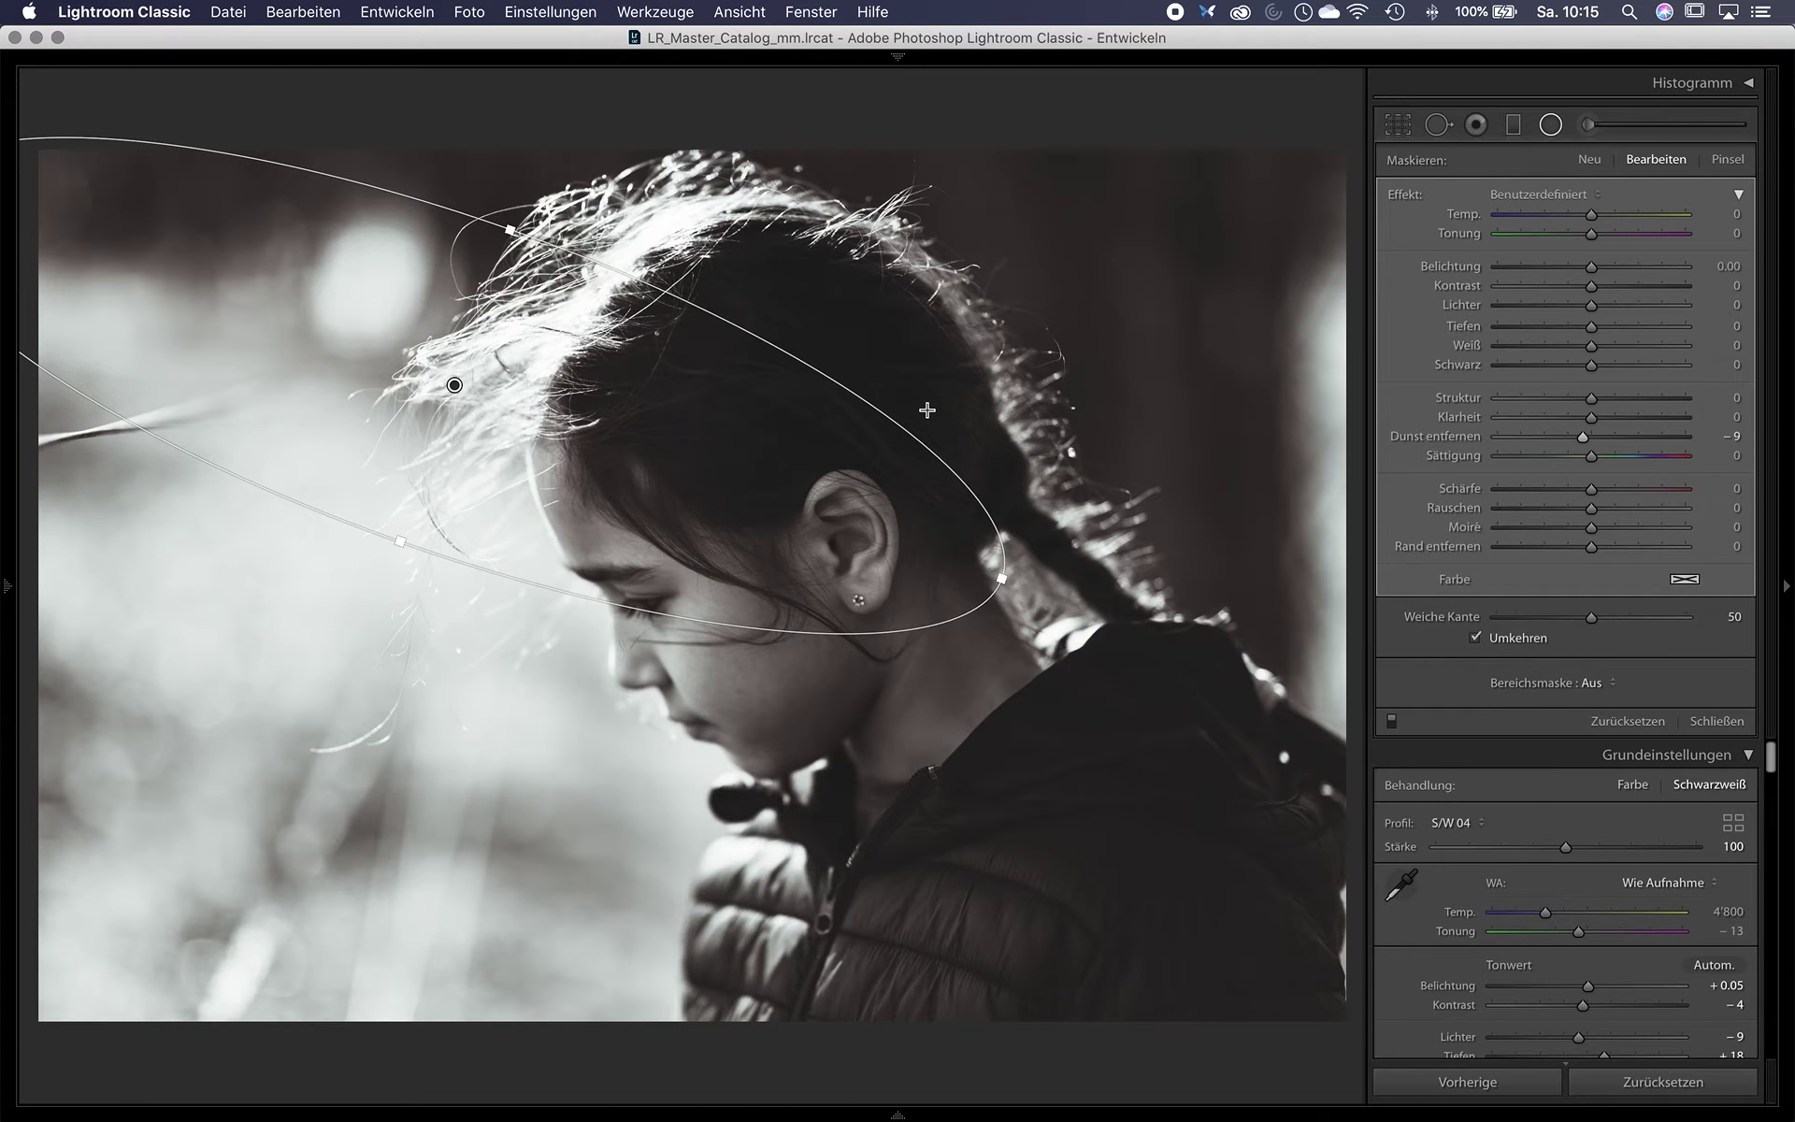
mouse_move(920, 414)
left_mouse_down()
mouse_move(949, 694)
mouse_move(1097, 778)
left_mouse_up()
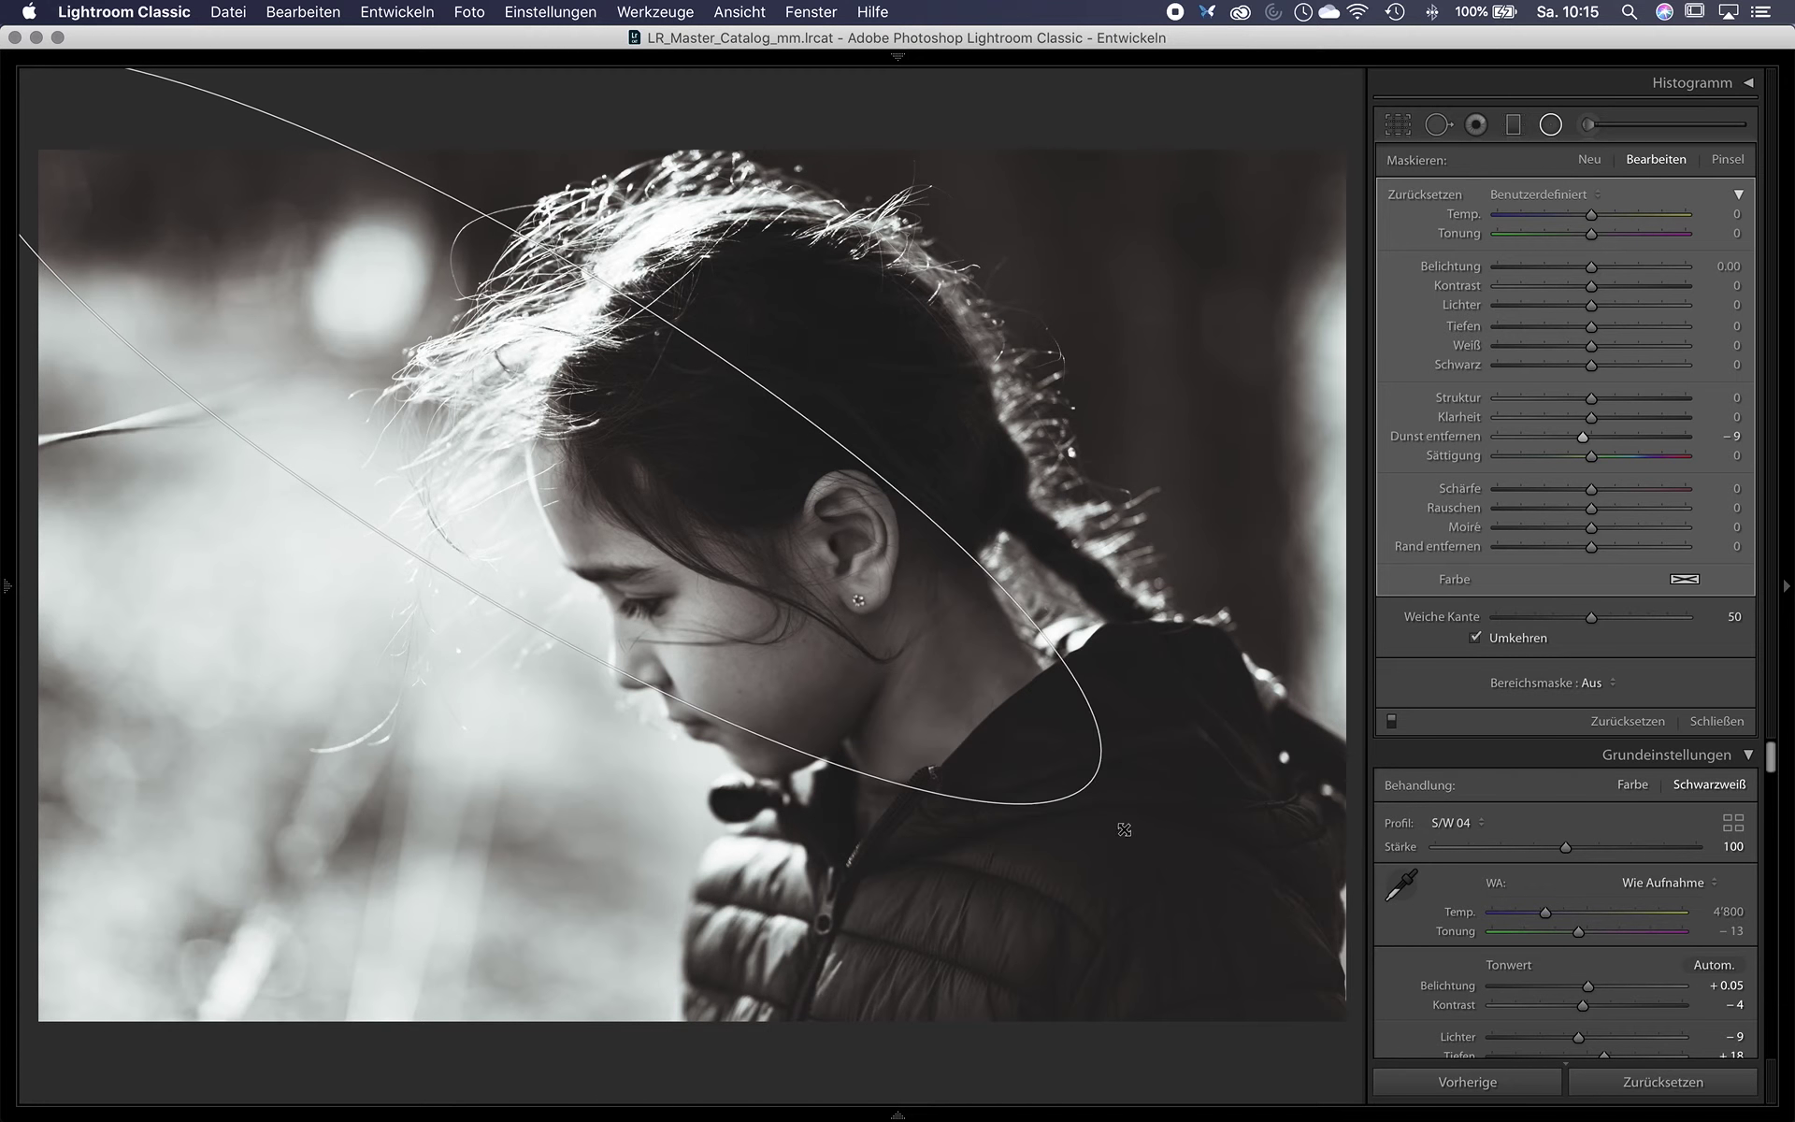
left_click_drag(620, 298, 727, 229)
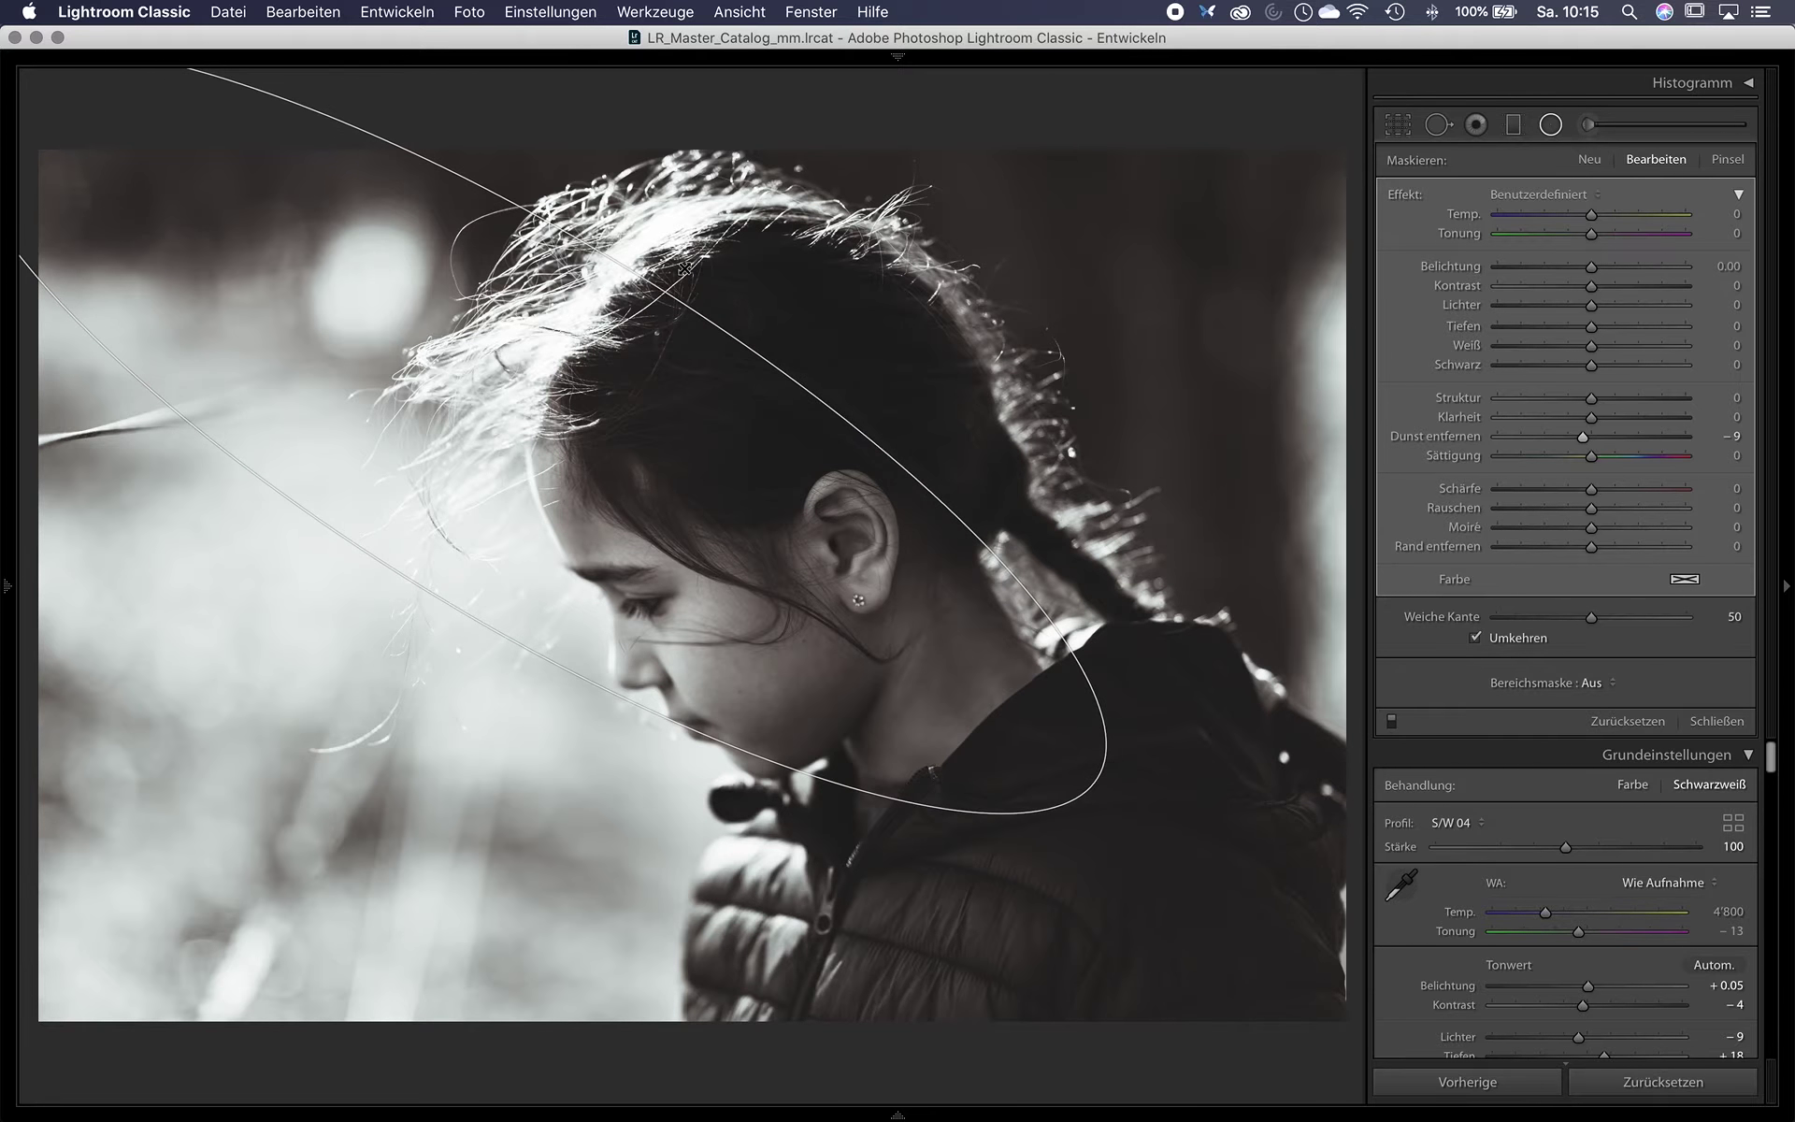
left_click_drag(917, 422, 920, 441)
left_click_drag(768, 574, 805, 587)
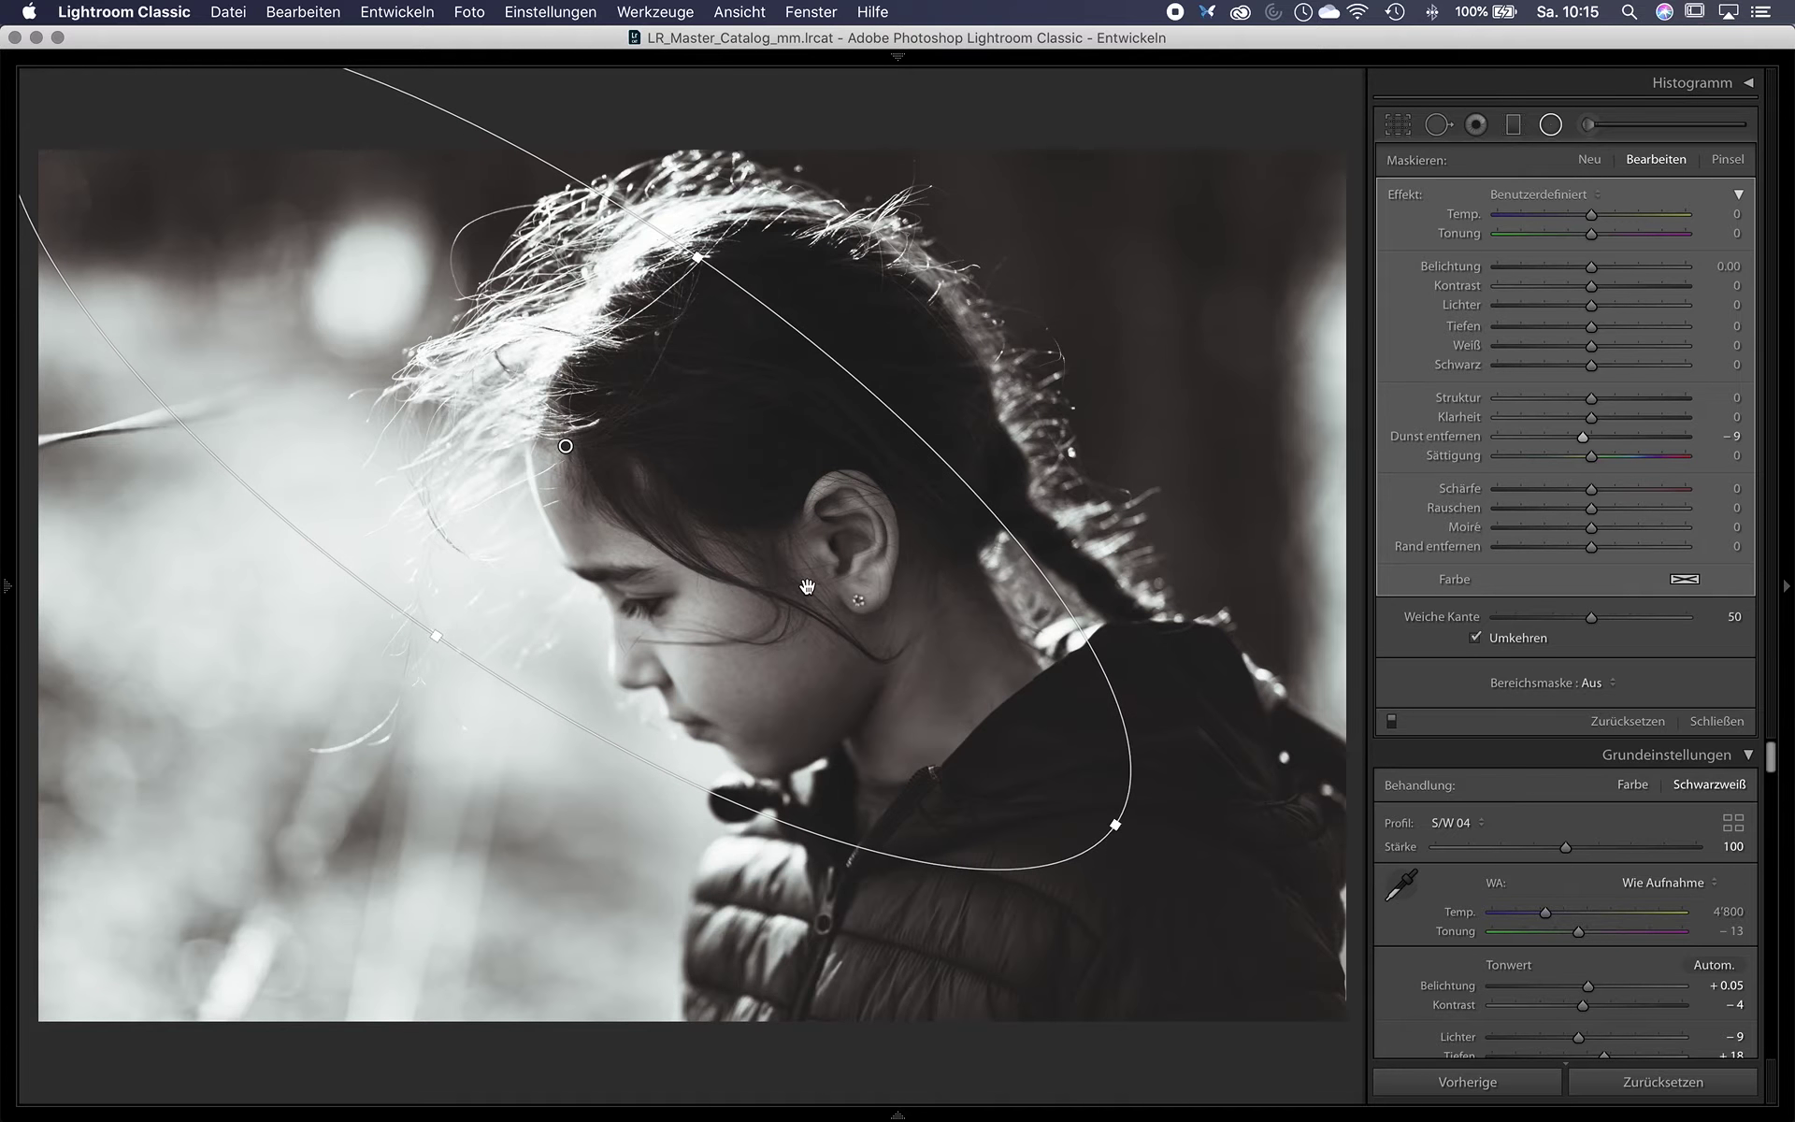
left_click(1391, 720)
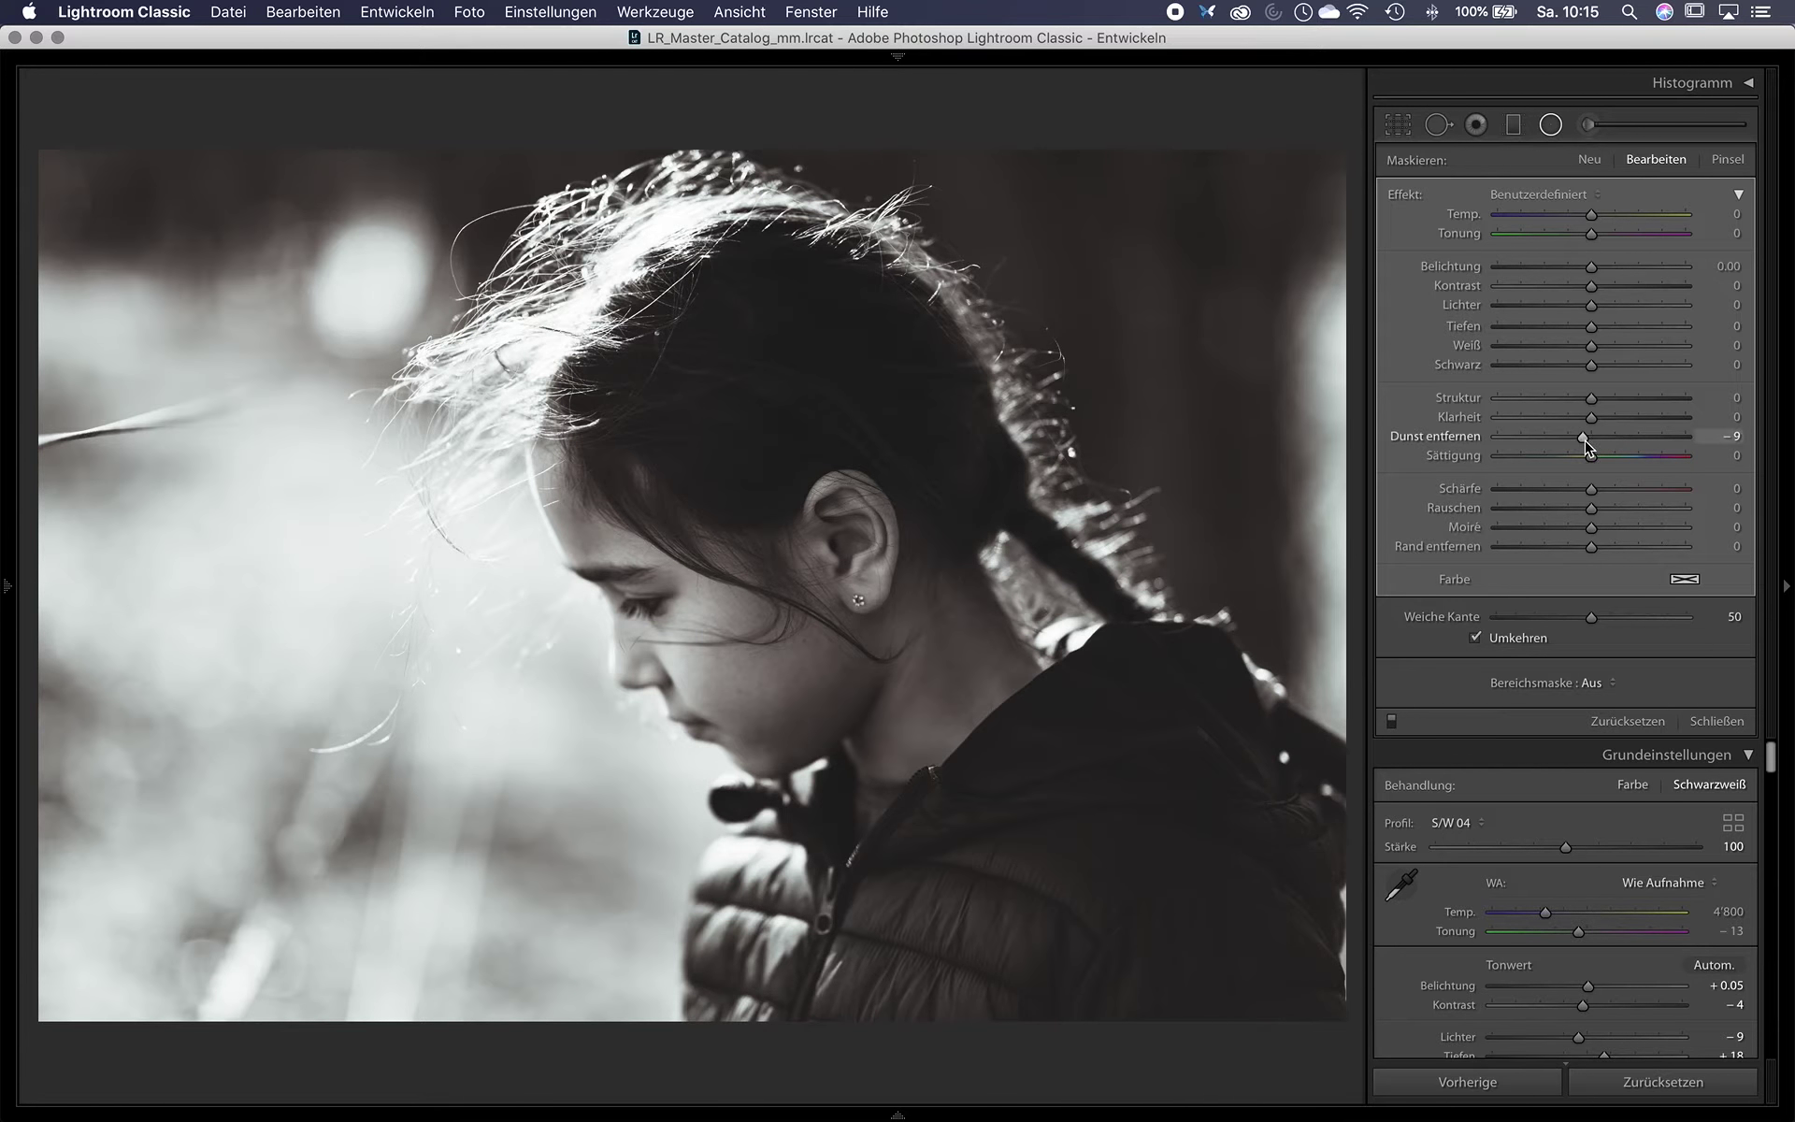
left_click_drag(1582, 436, 1576, 437)
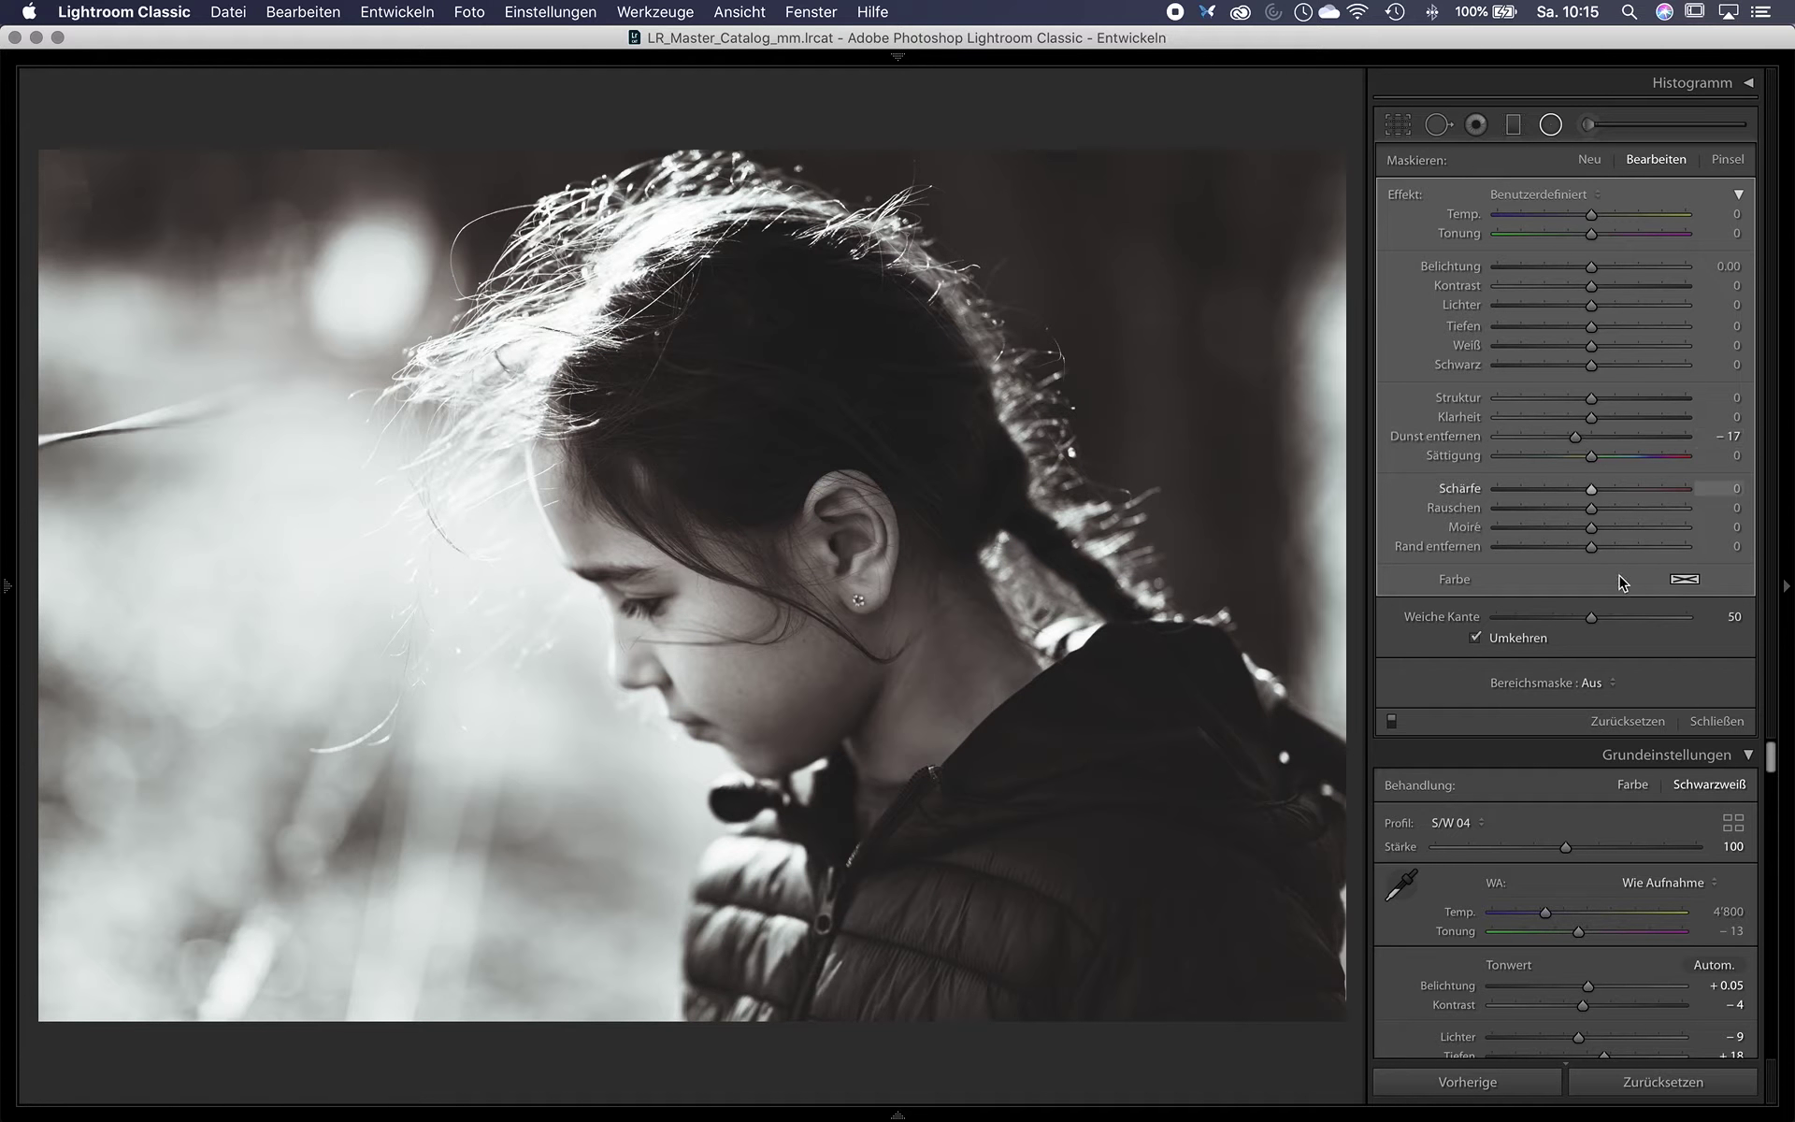
Restrict the radial filter to luminance range 11/88, nudge it down-right, and finish editing.
left_click(1598, 682)
left_click(1593, 679)
left_click(1592, 680)
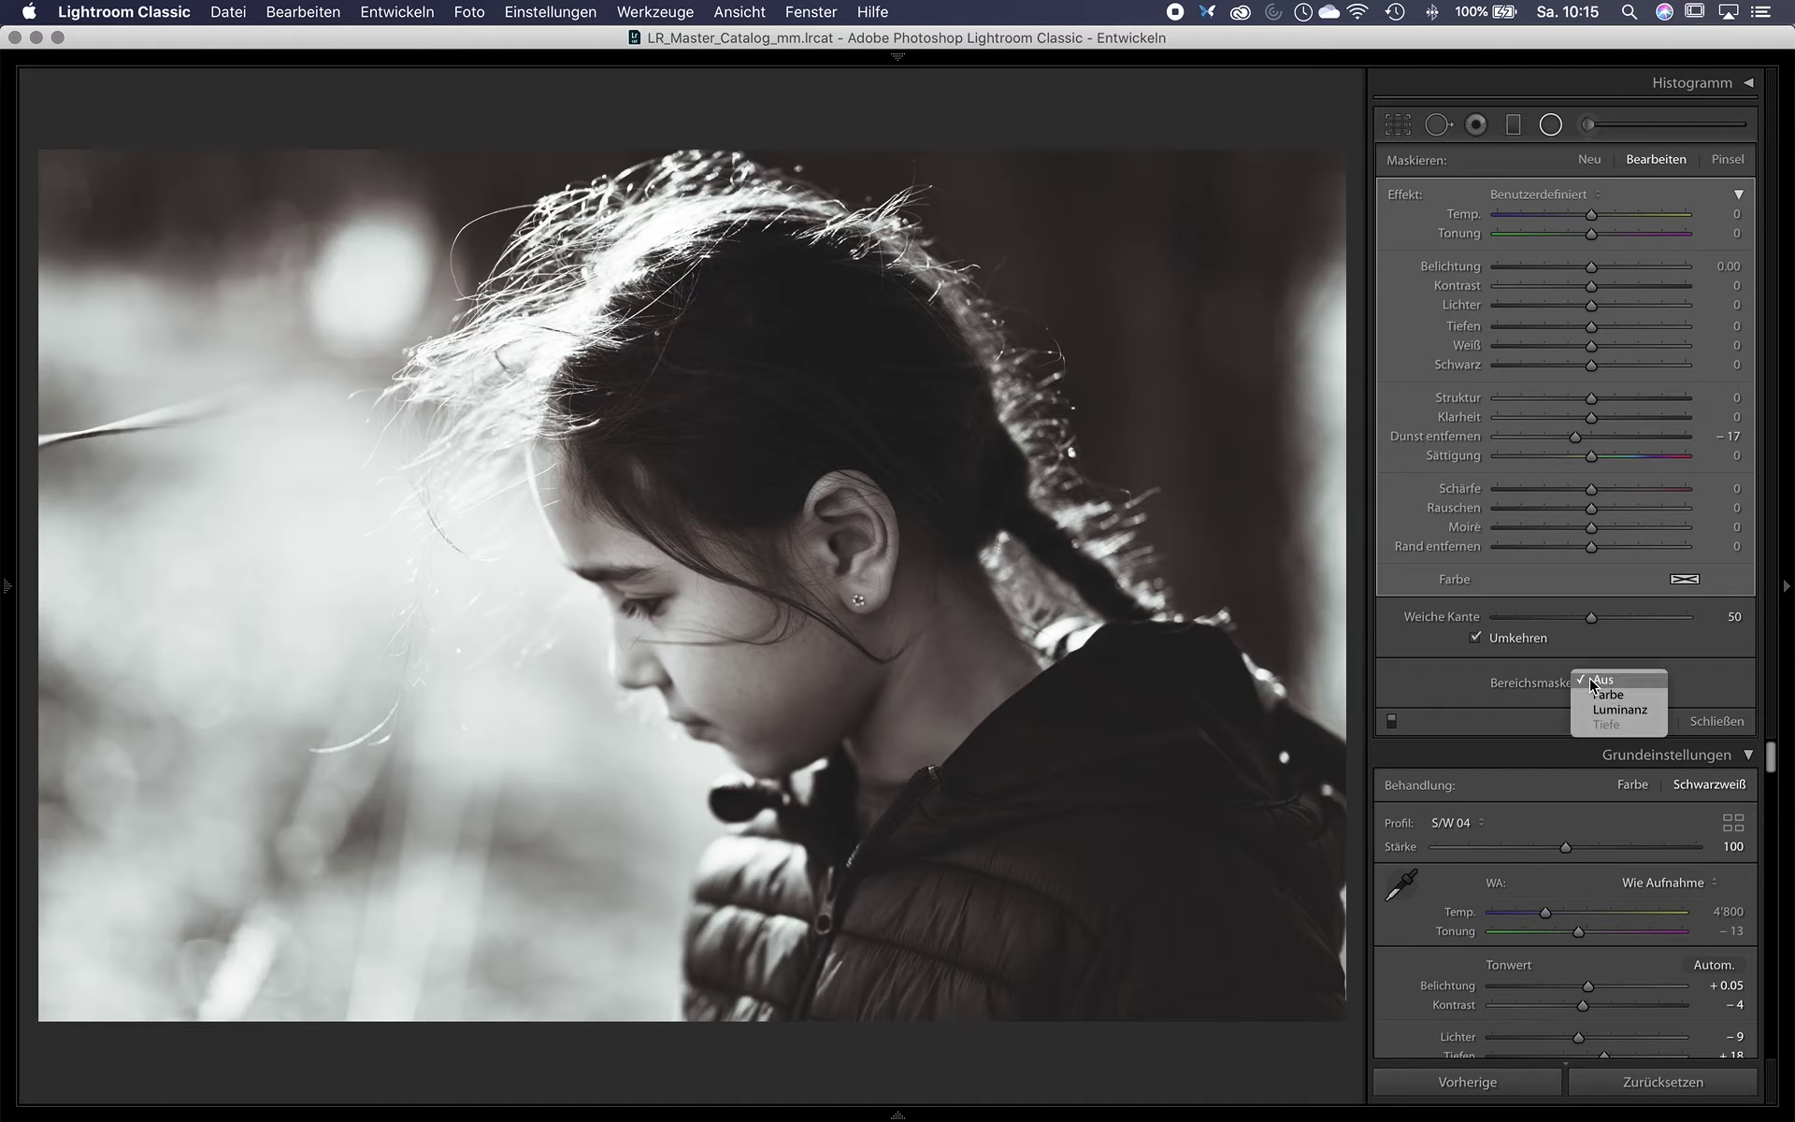
left_click(1652, 711)
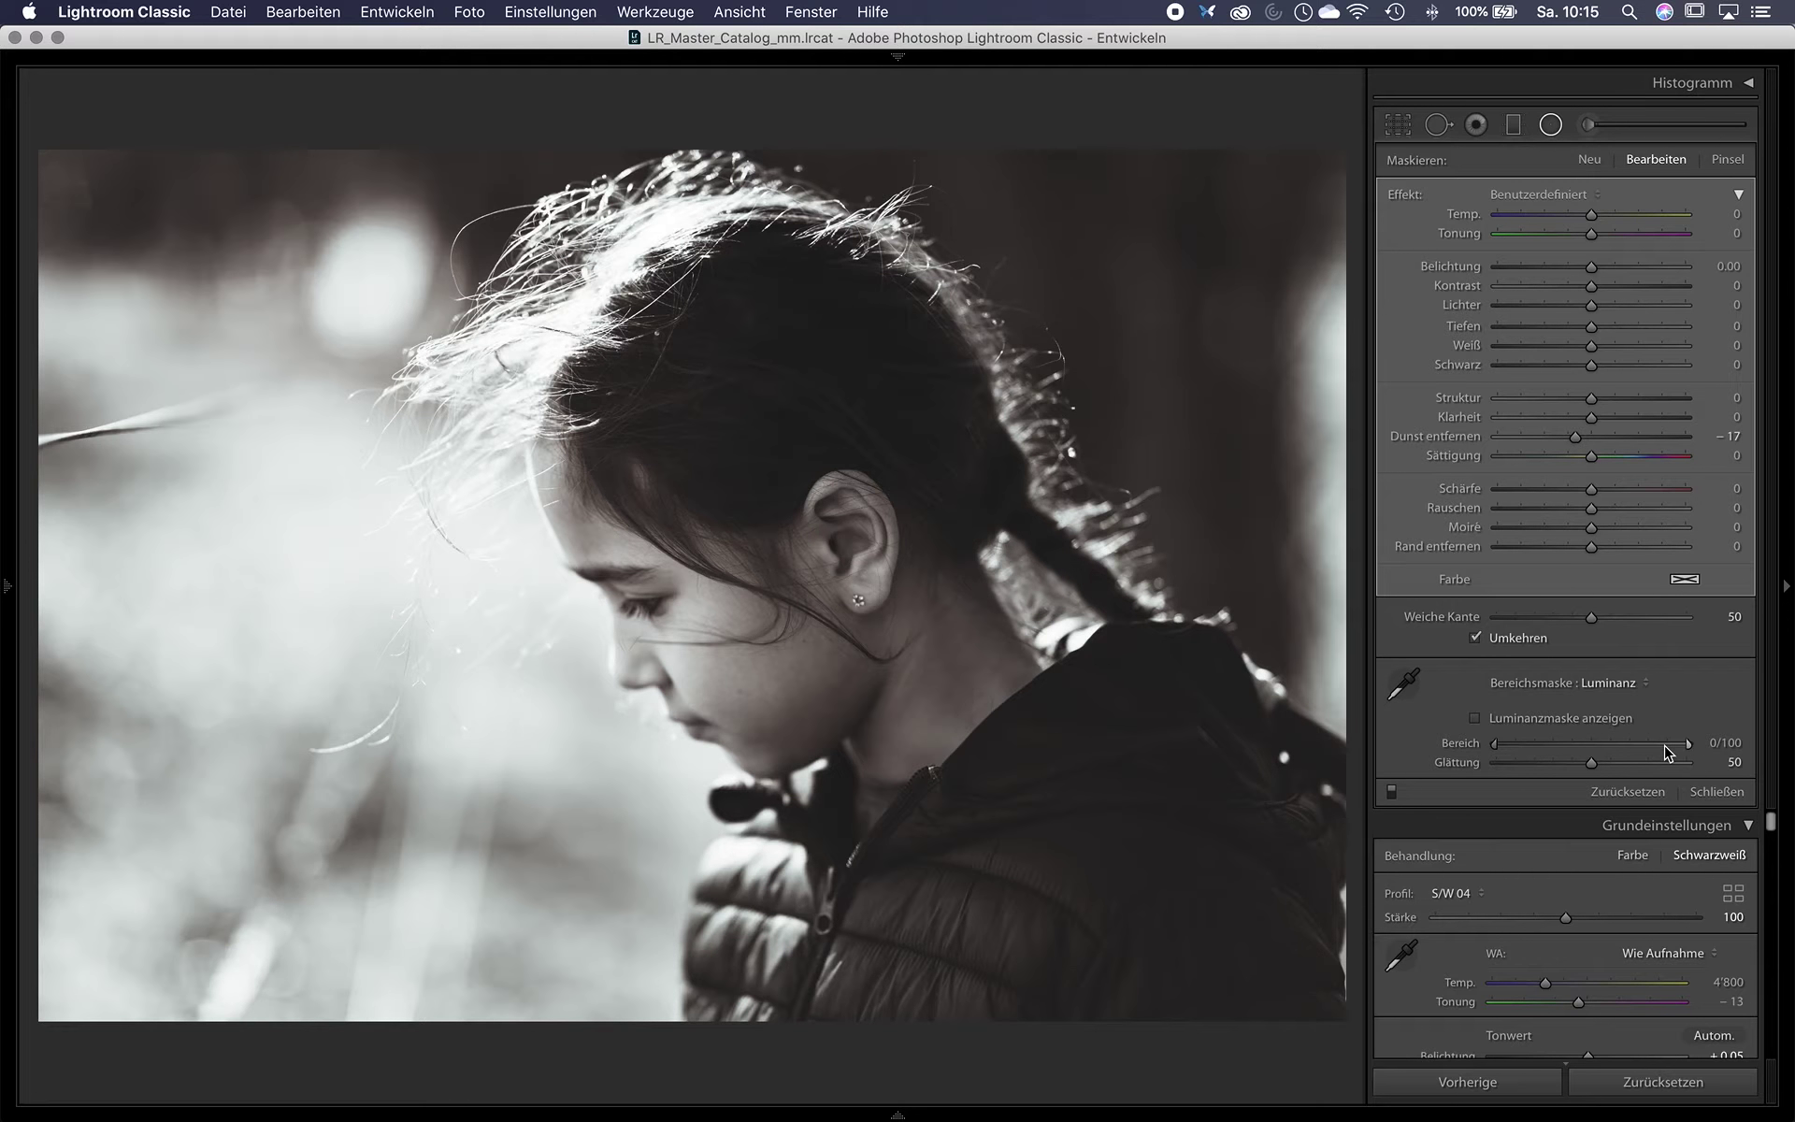
left_click_drag(1688, 743, 1665, 748)
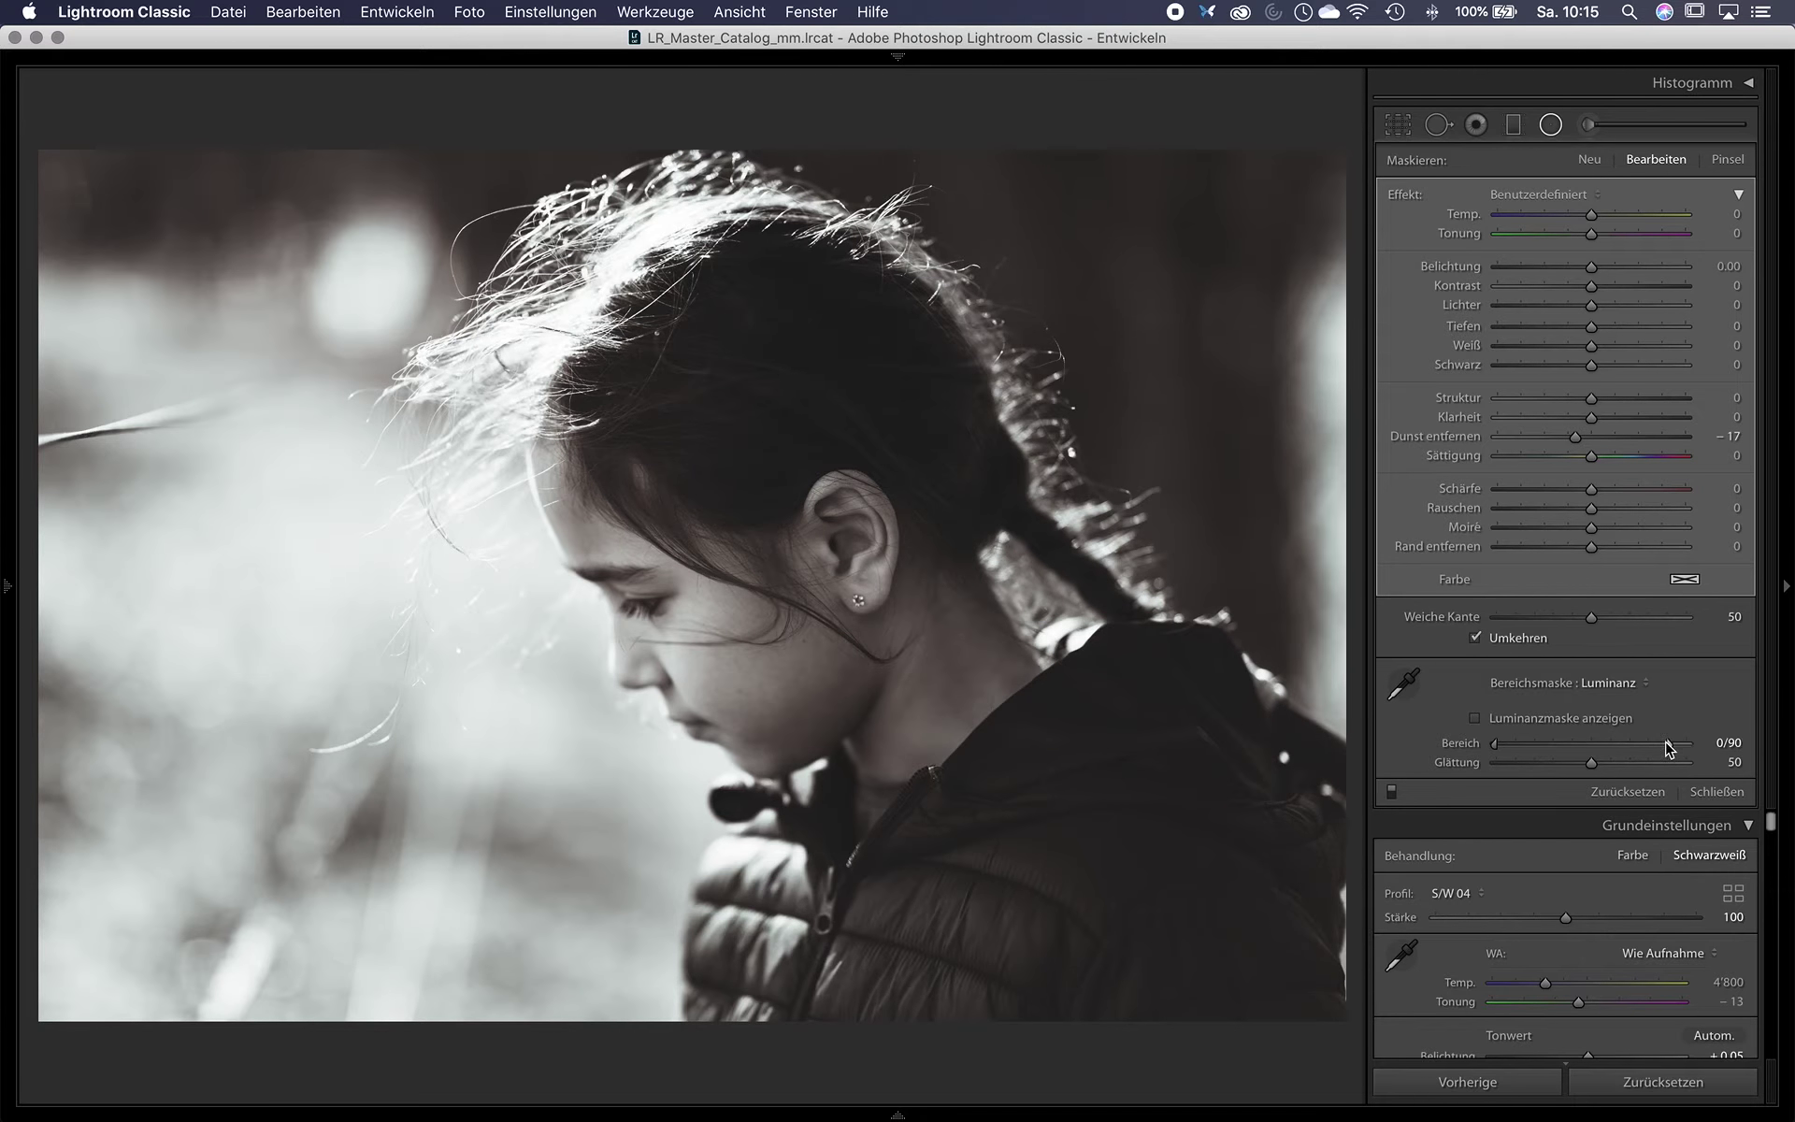
mouse_move(742, 491)
left_click_drag(1495, 745, 1514, 745)
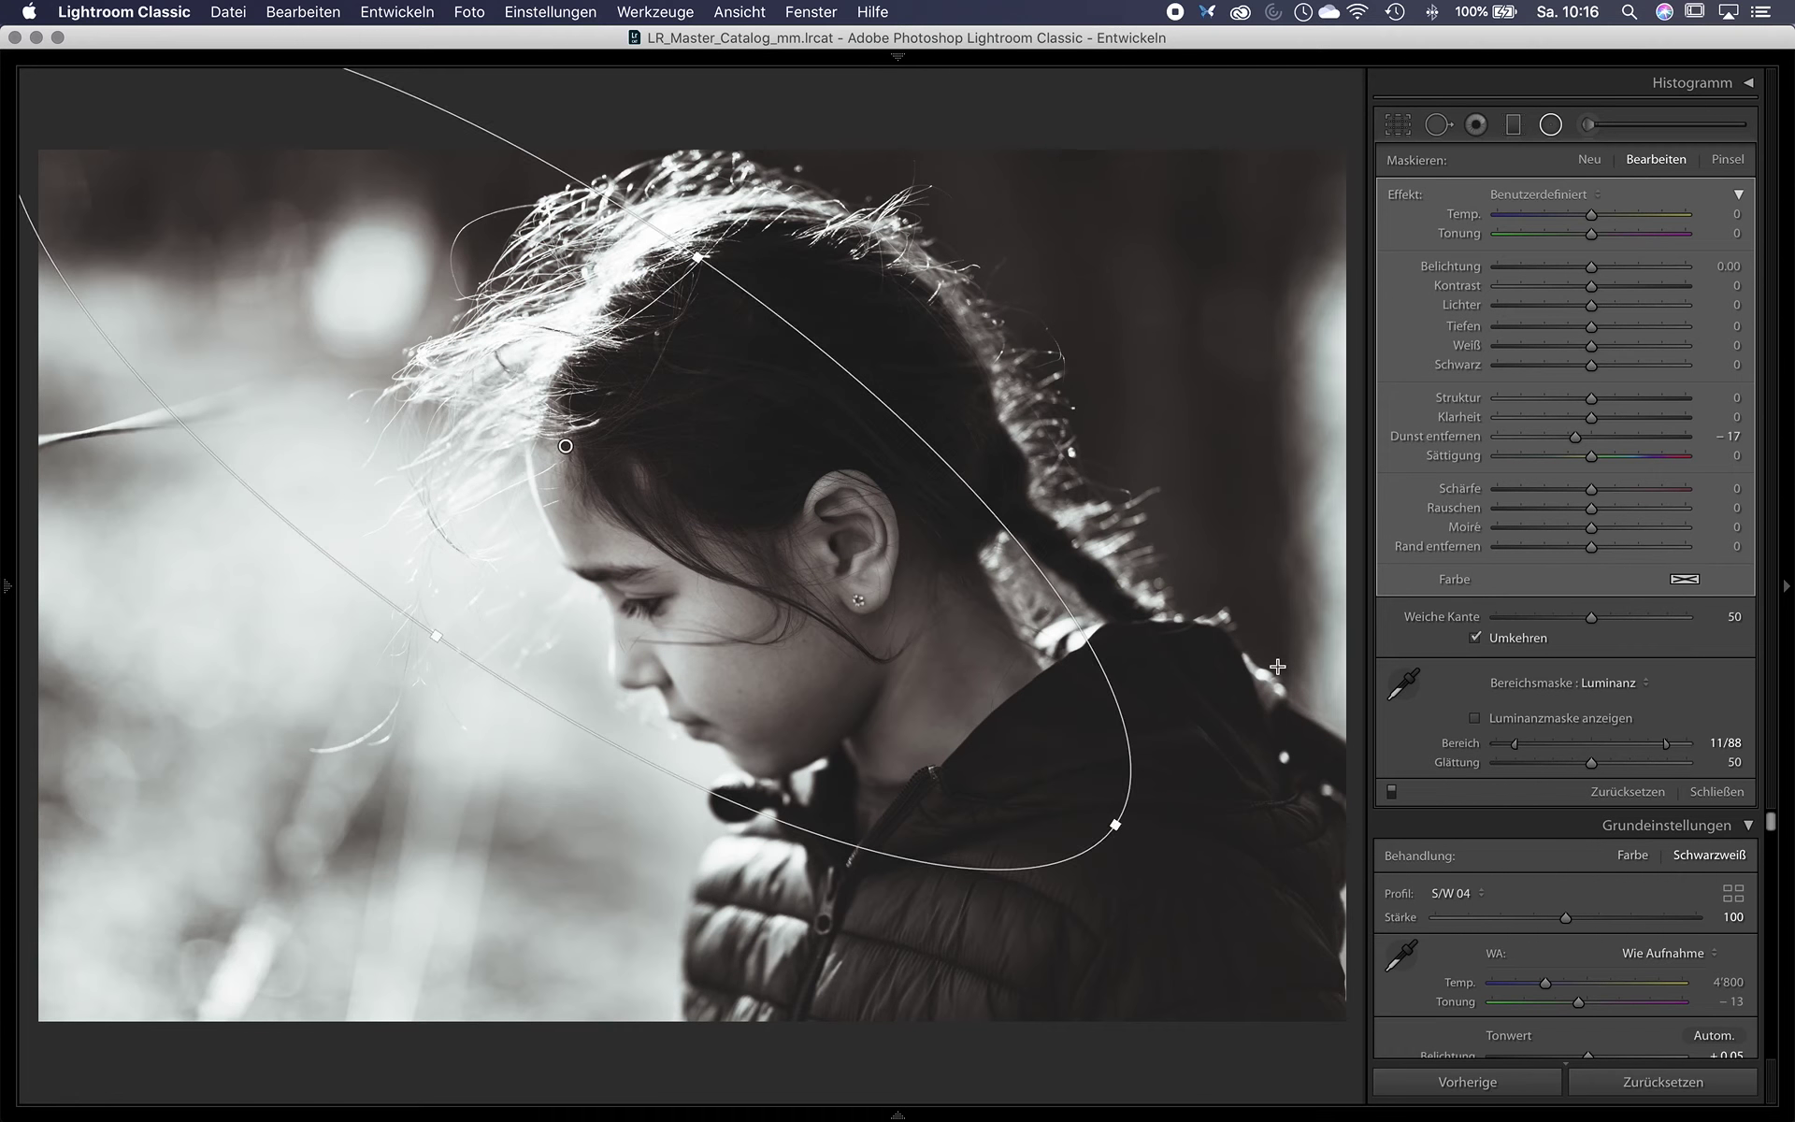
mouse_move(952, 673)
left_mouse_down()
mouse_move(1065, 738)
mouse_move(822, 629)
mouse_move(987, 663)
mouse_move(883, 632)
left_mouse_up()
key("shift+m")
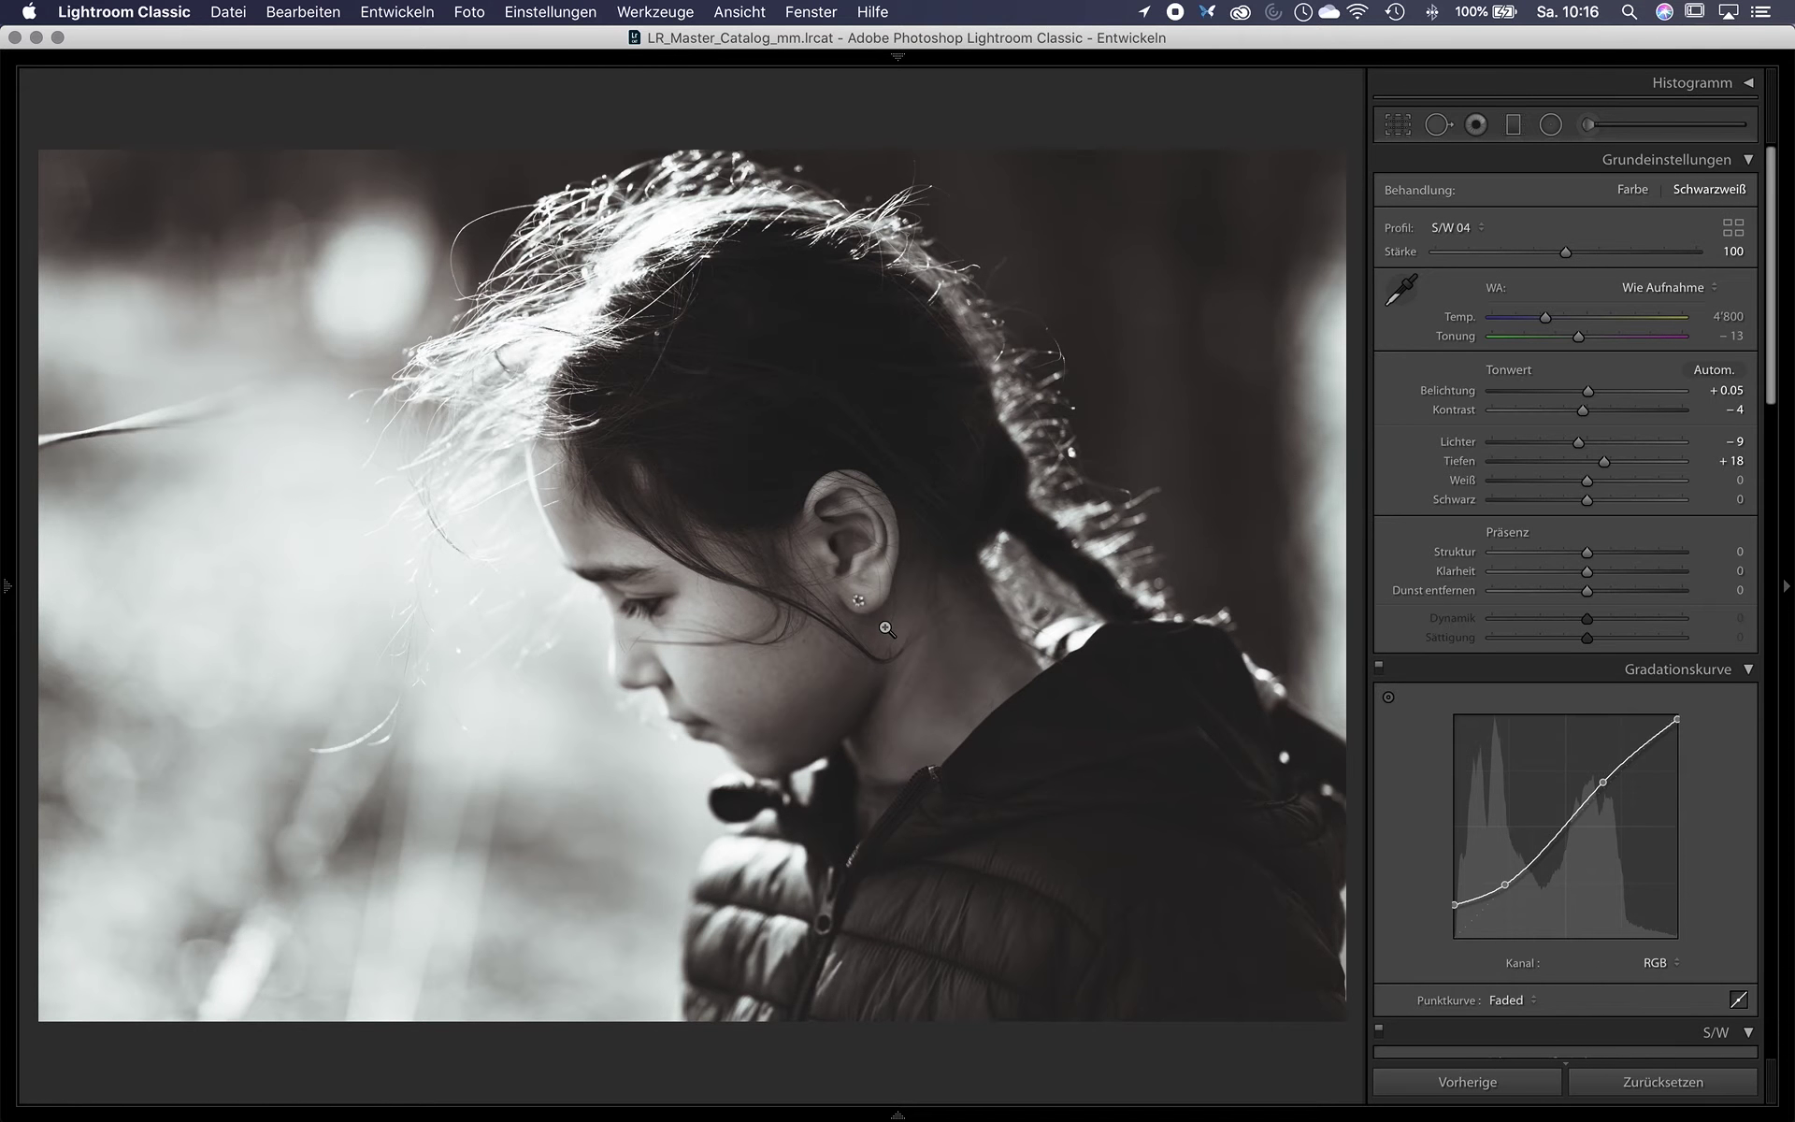
Create a full-frame radial filter with reset sliders and lowered exposure.
left_click(1551, 124)
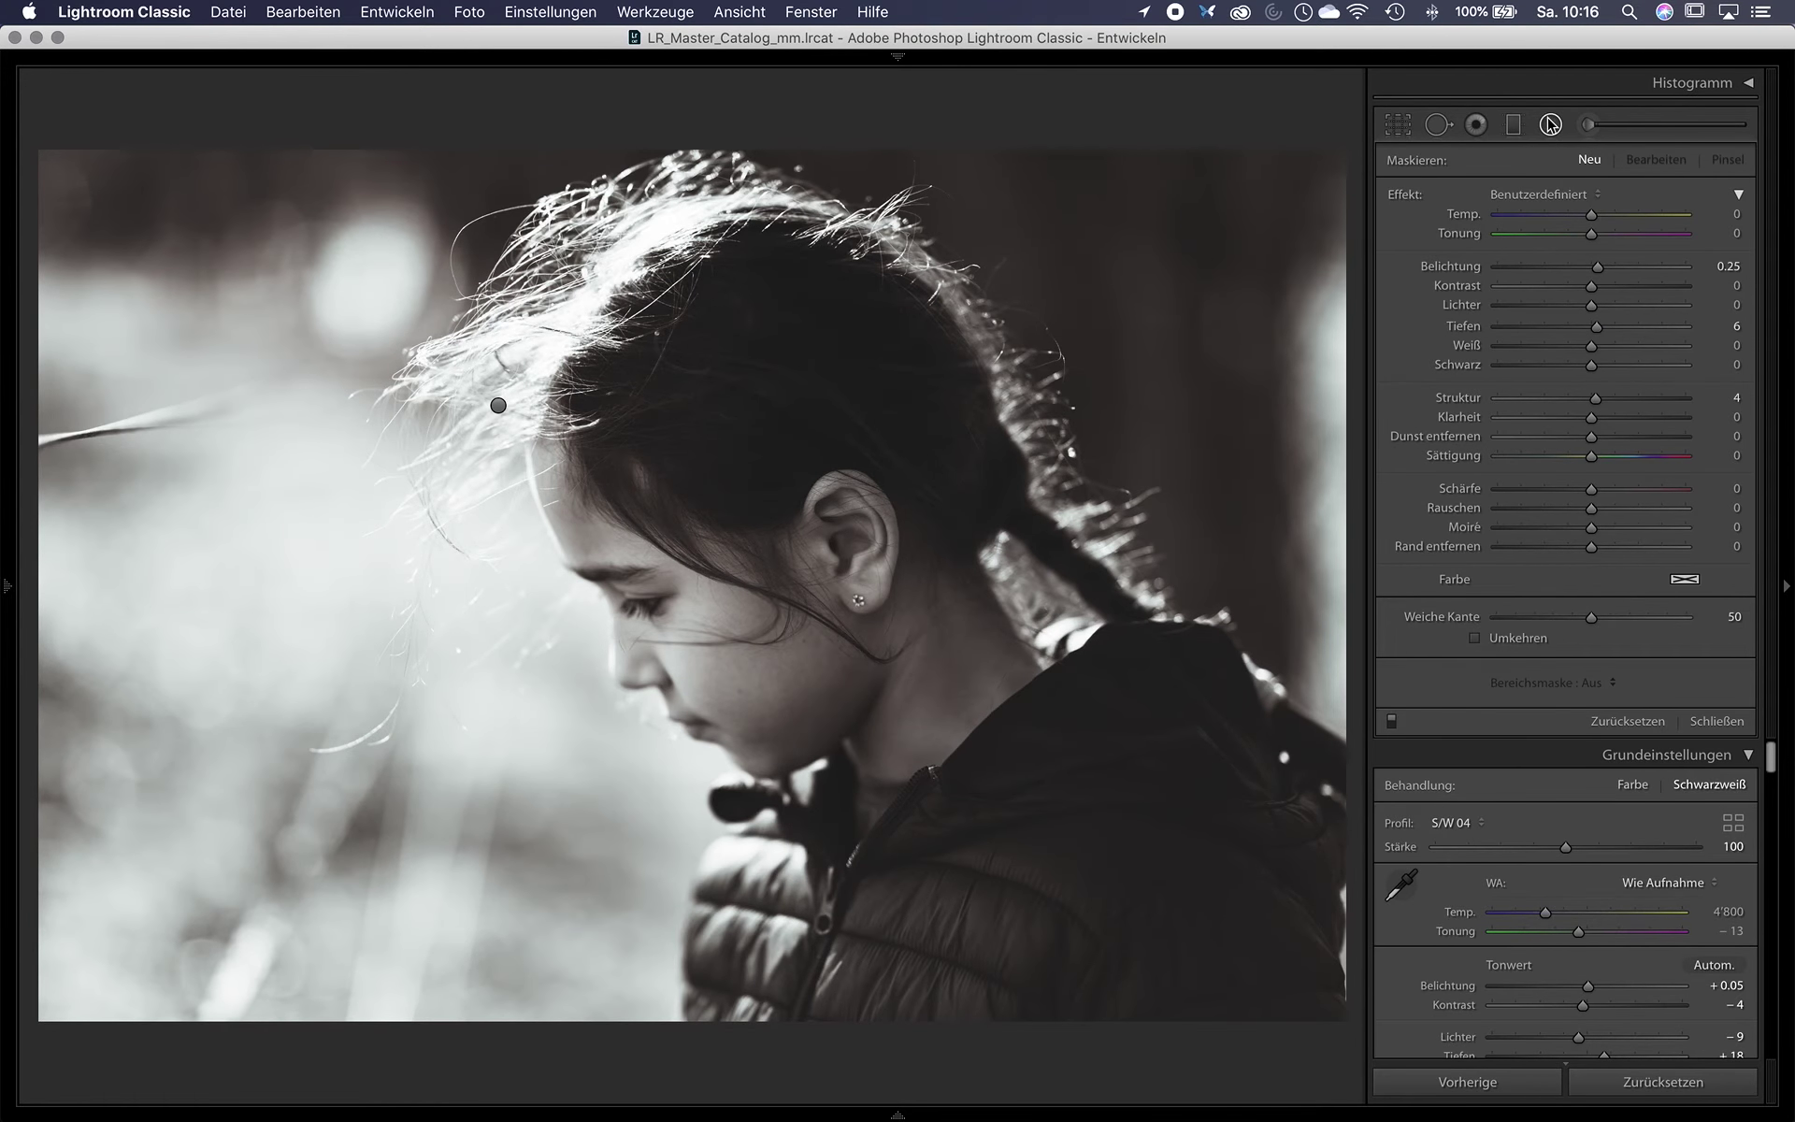
double_click(819, 534, "super")
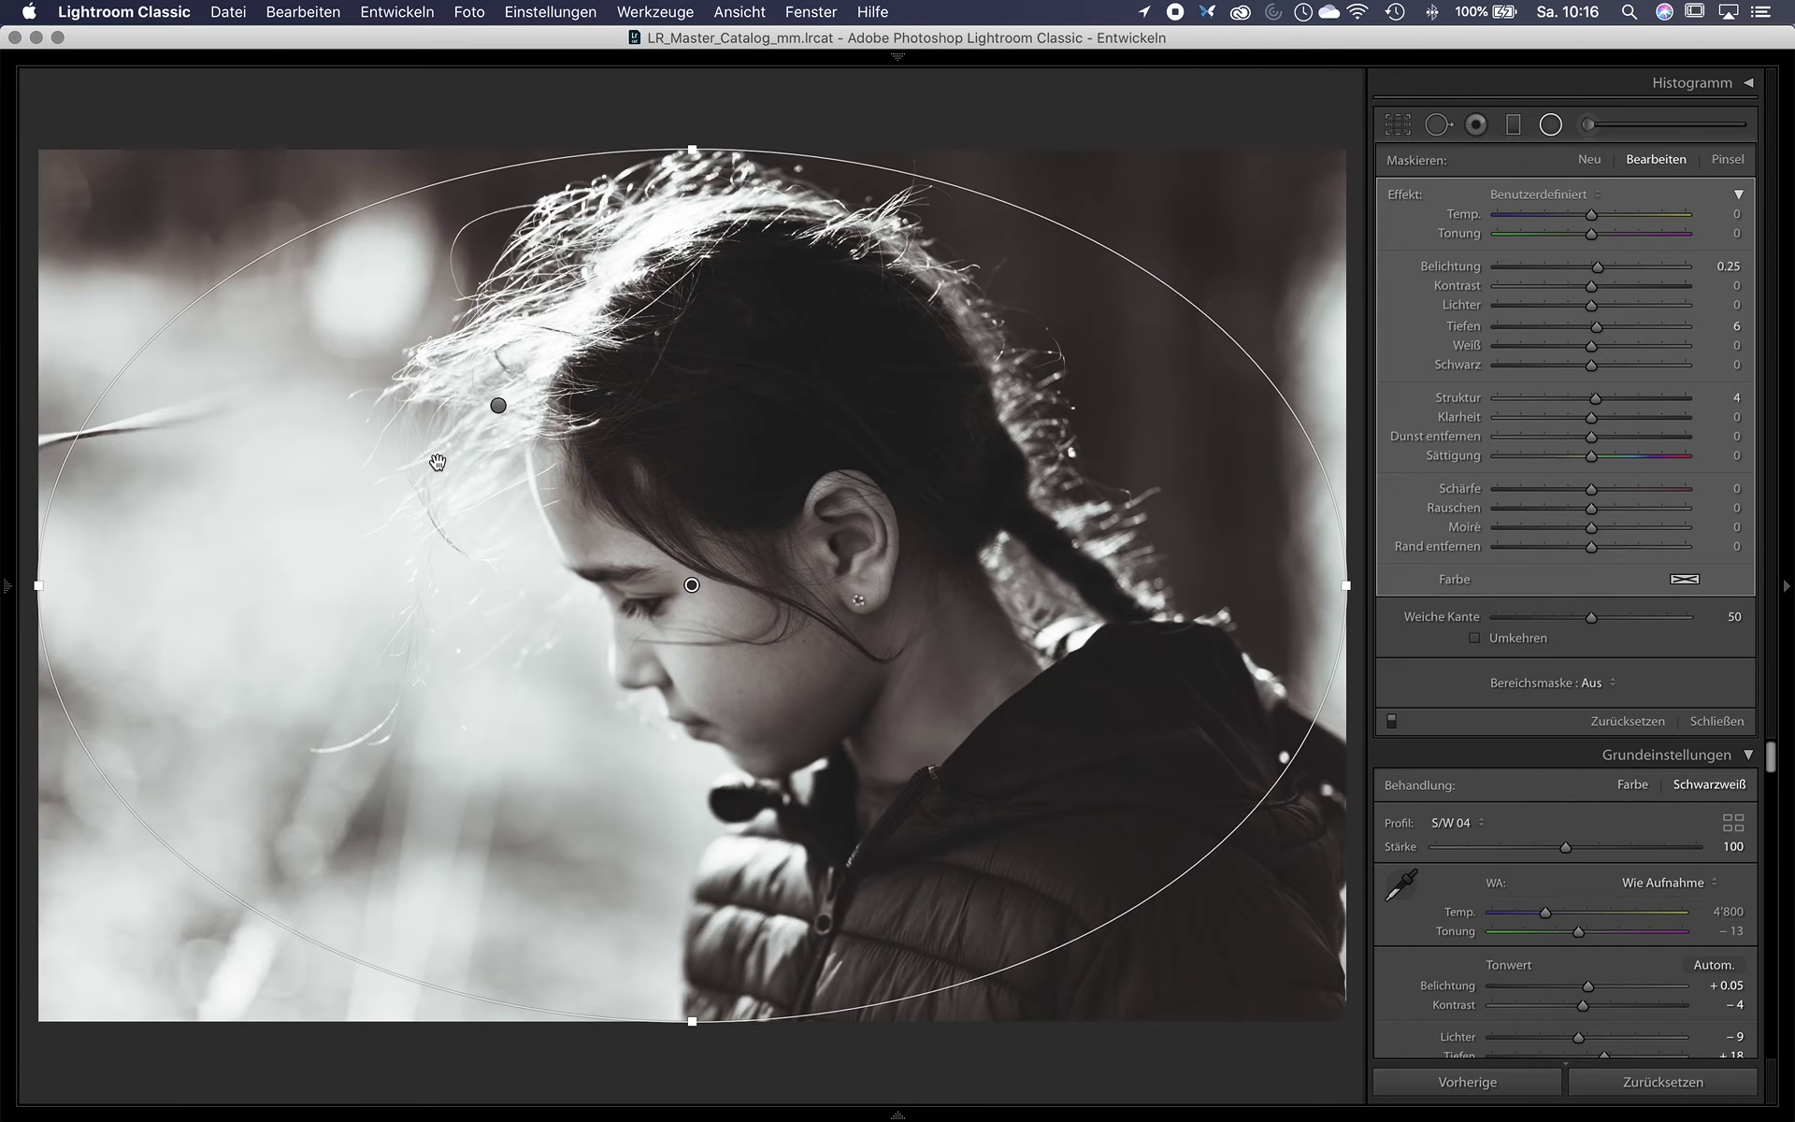
double_click(1404, 193)
left_click_drag(1590, 267, 1574, 268)
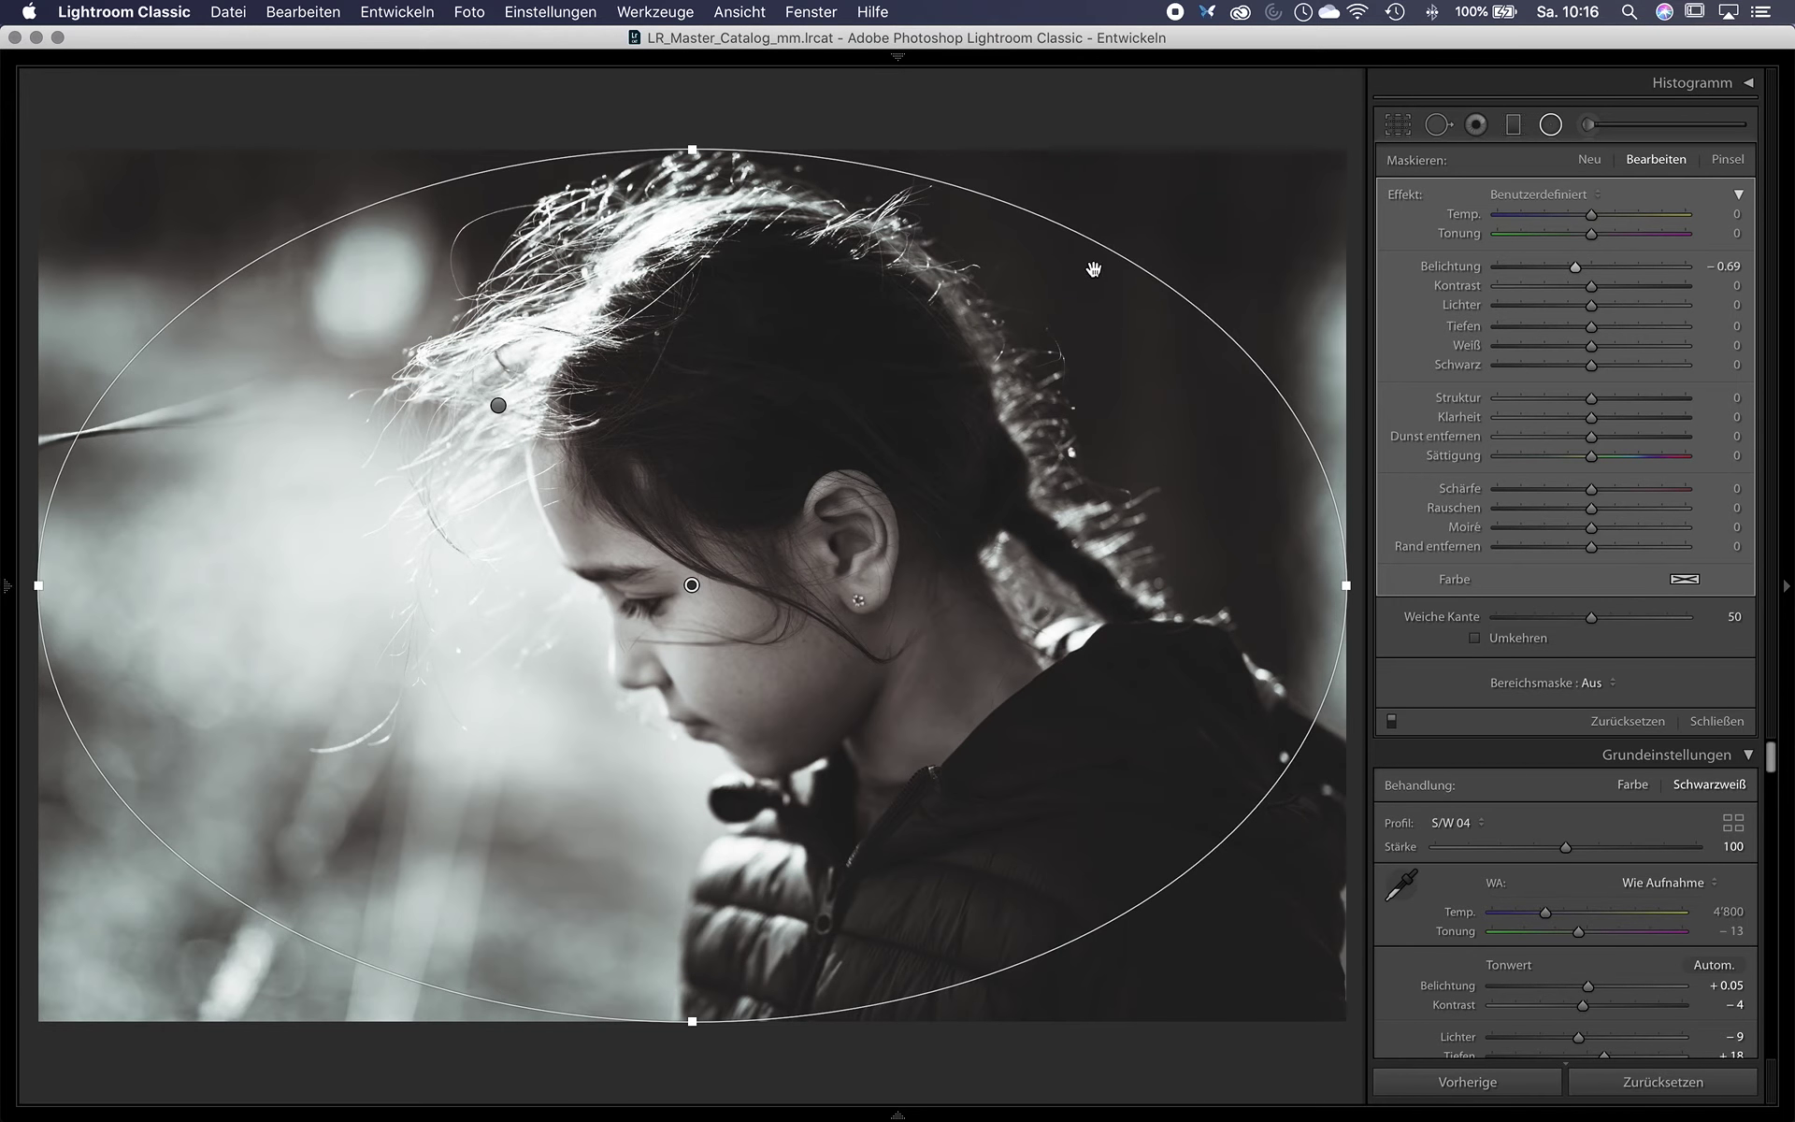
Tilt and enlarge the ellipse around the girl, darkening it to about −1.03 exposure.
left_click_drag(1126, 260, 1176, 519)
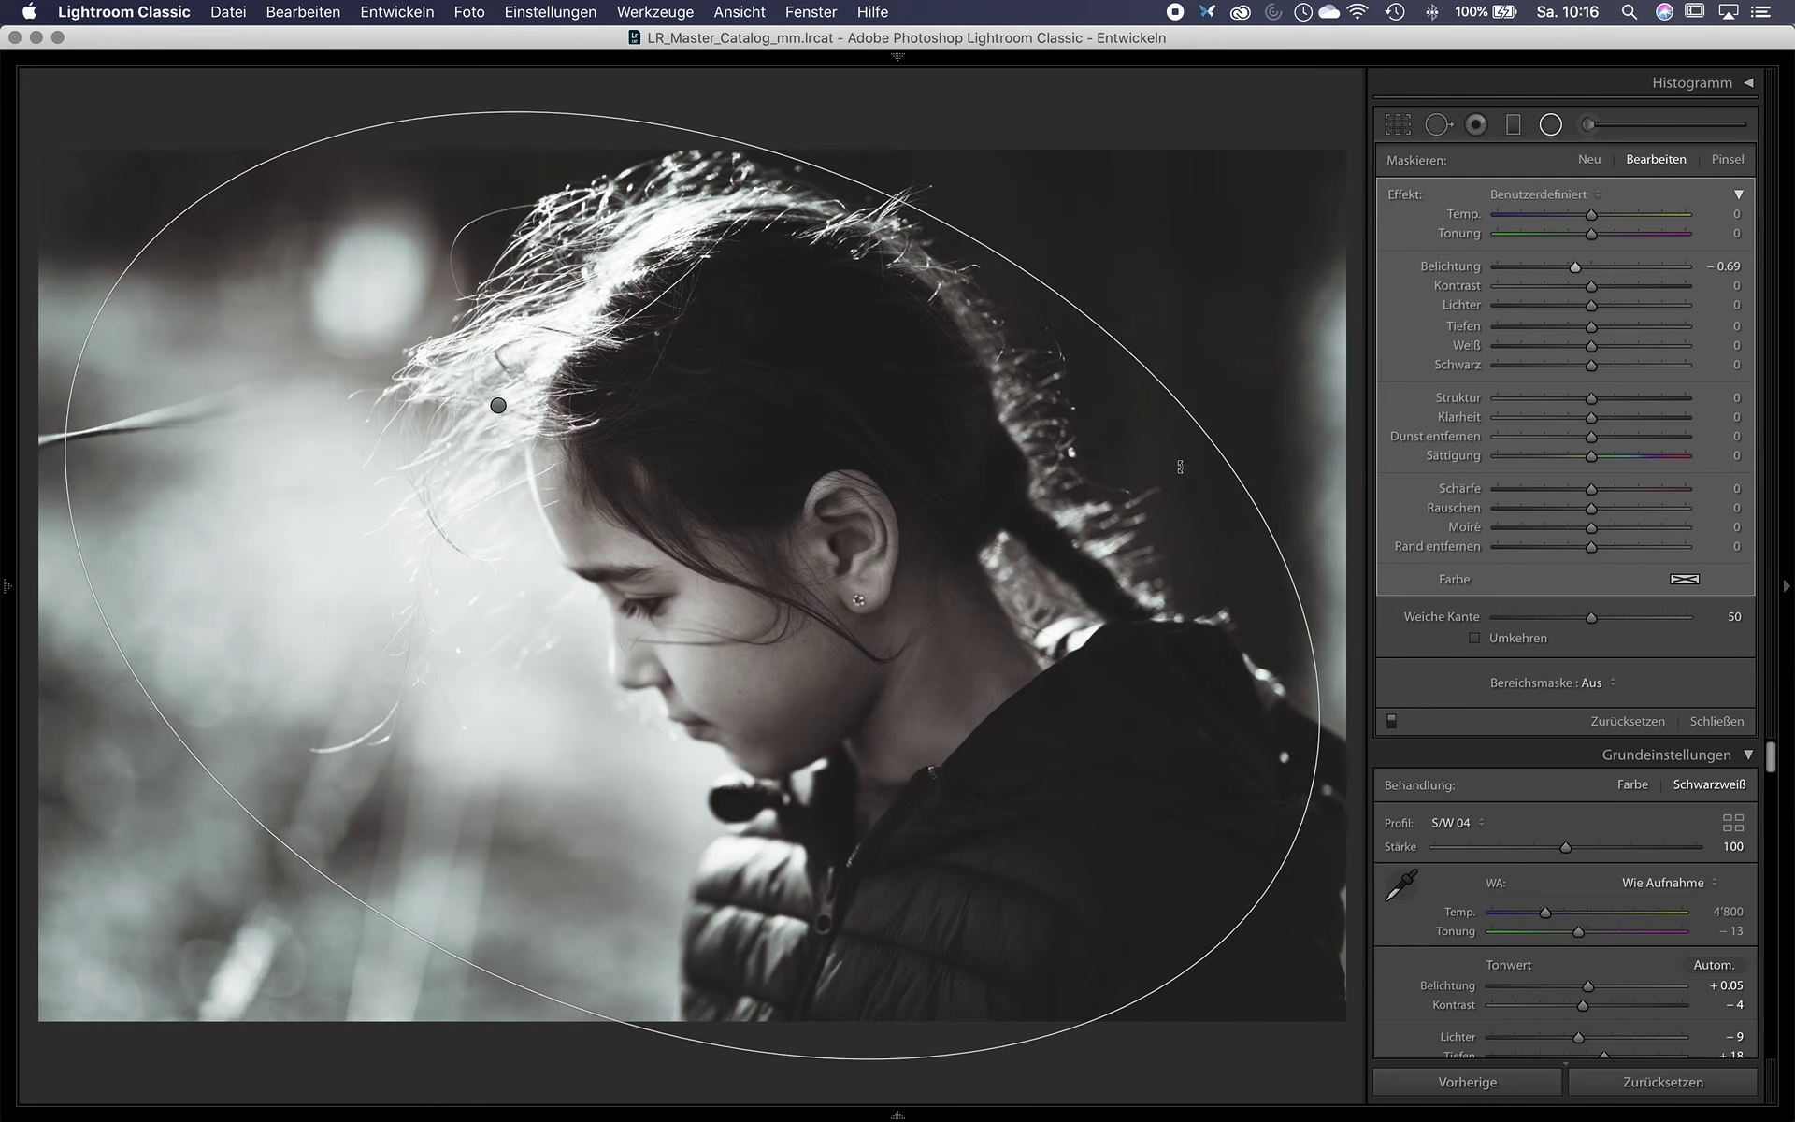
left_click_drag(1040, 724, 1067, 707)
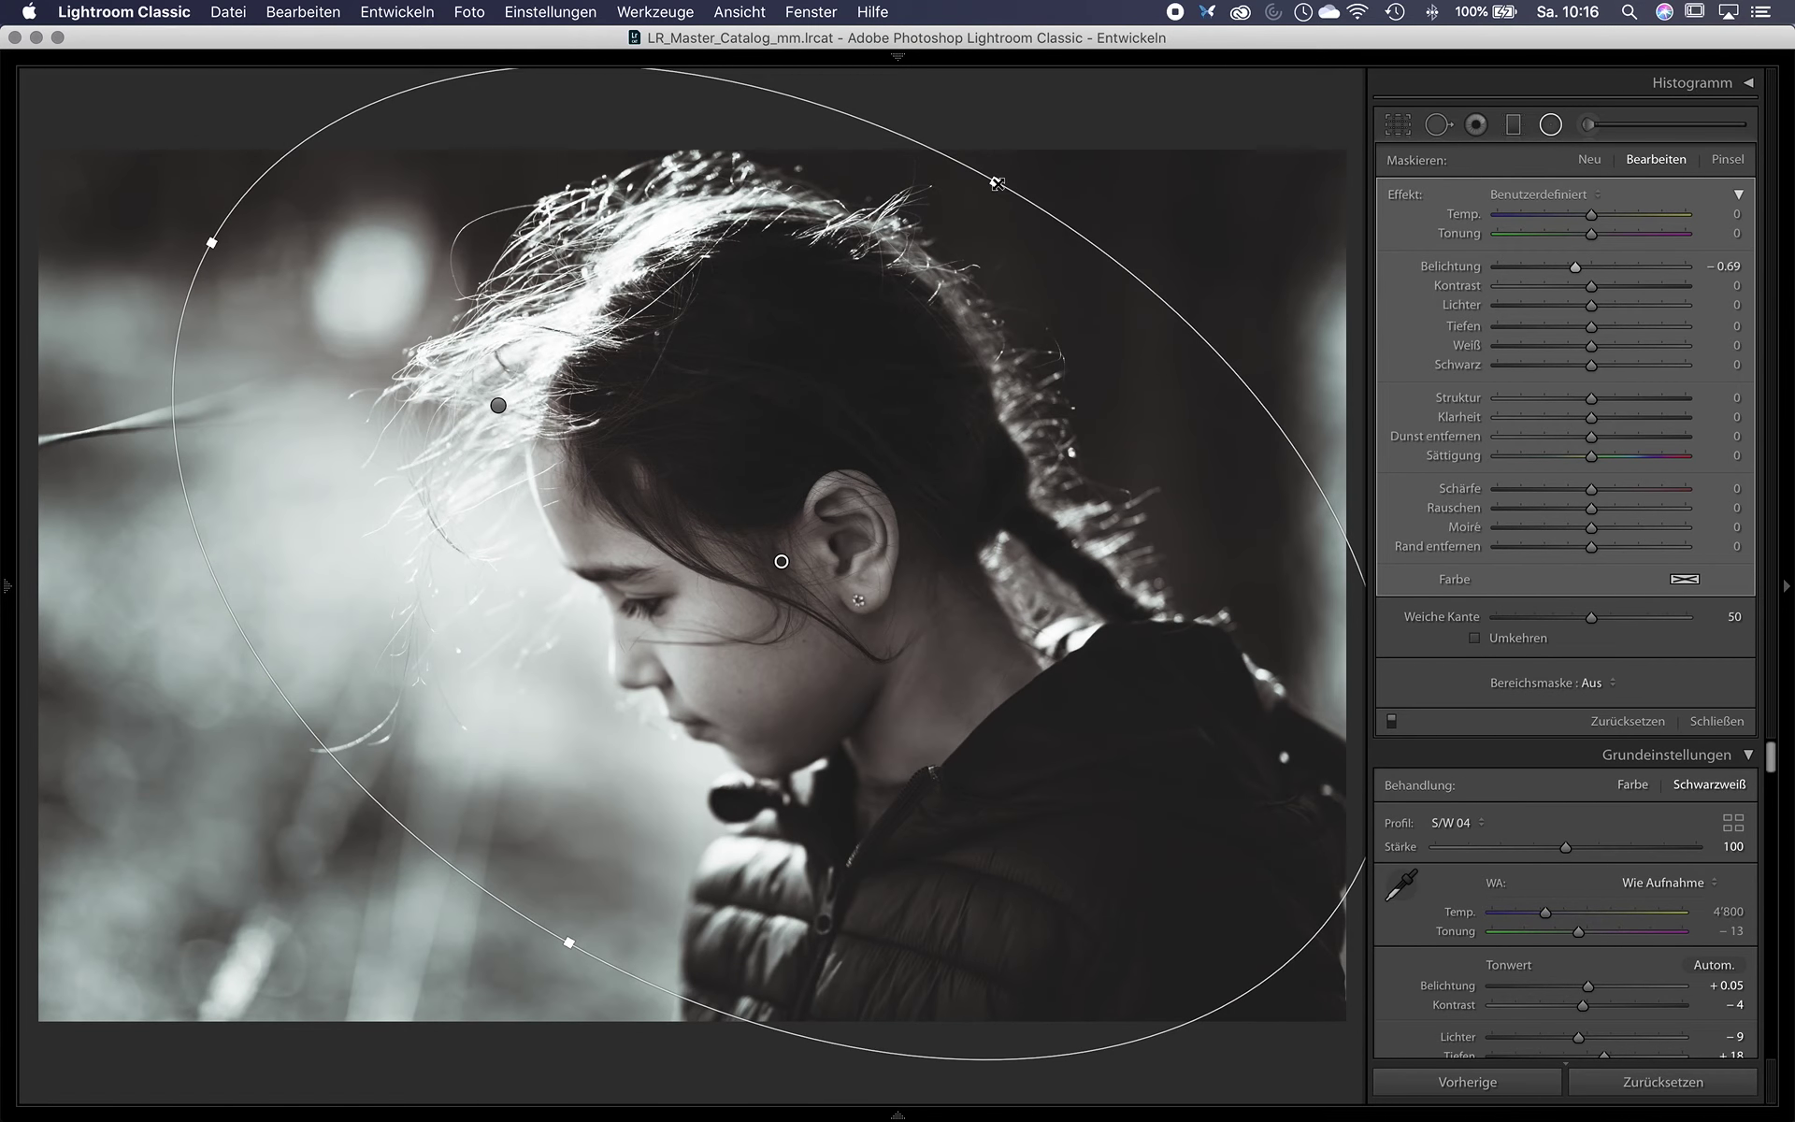
left_click_drag(996, 183, 1066, 122)
mouse_move(1069, 545)
left_mouse_down()
mouse_move(887, 486)
mouse_move(961, 459)
left_mouse_up()
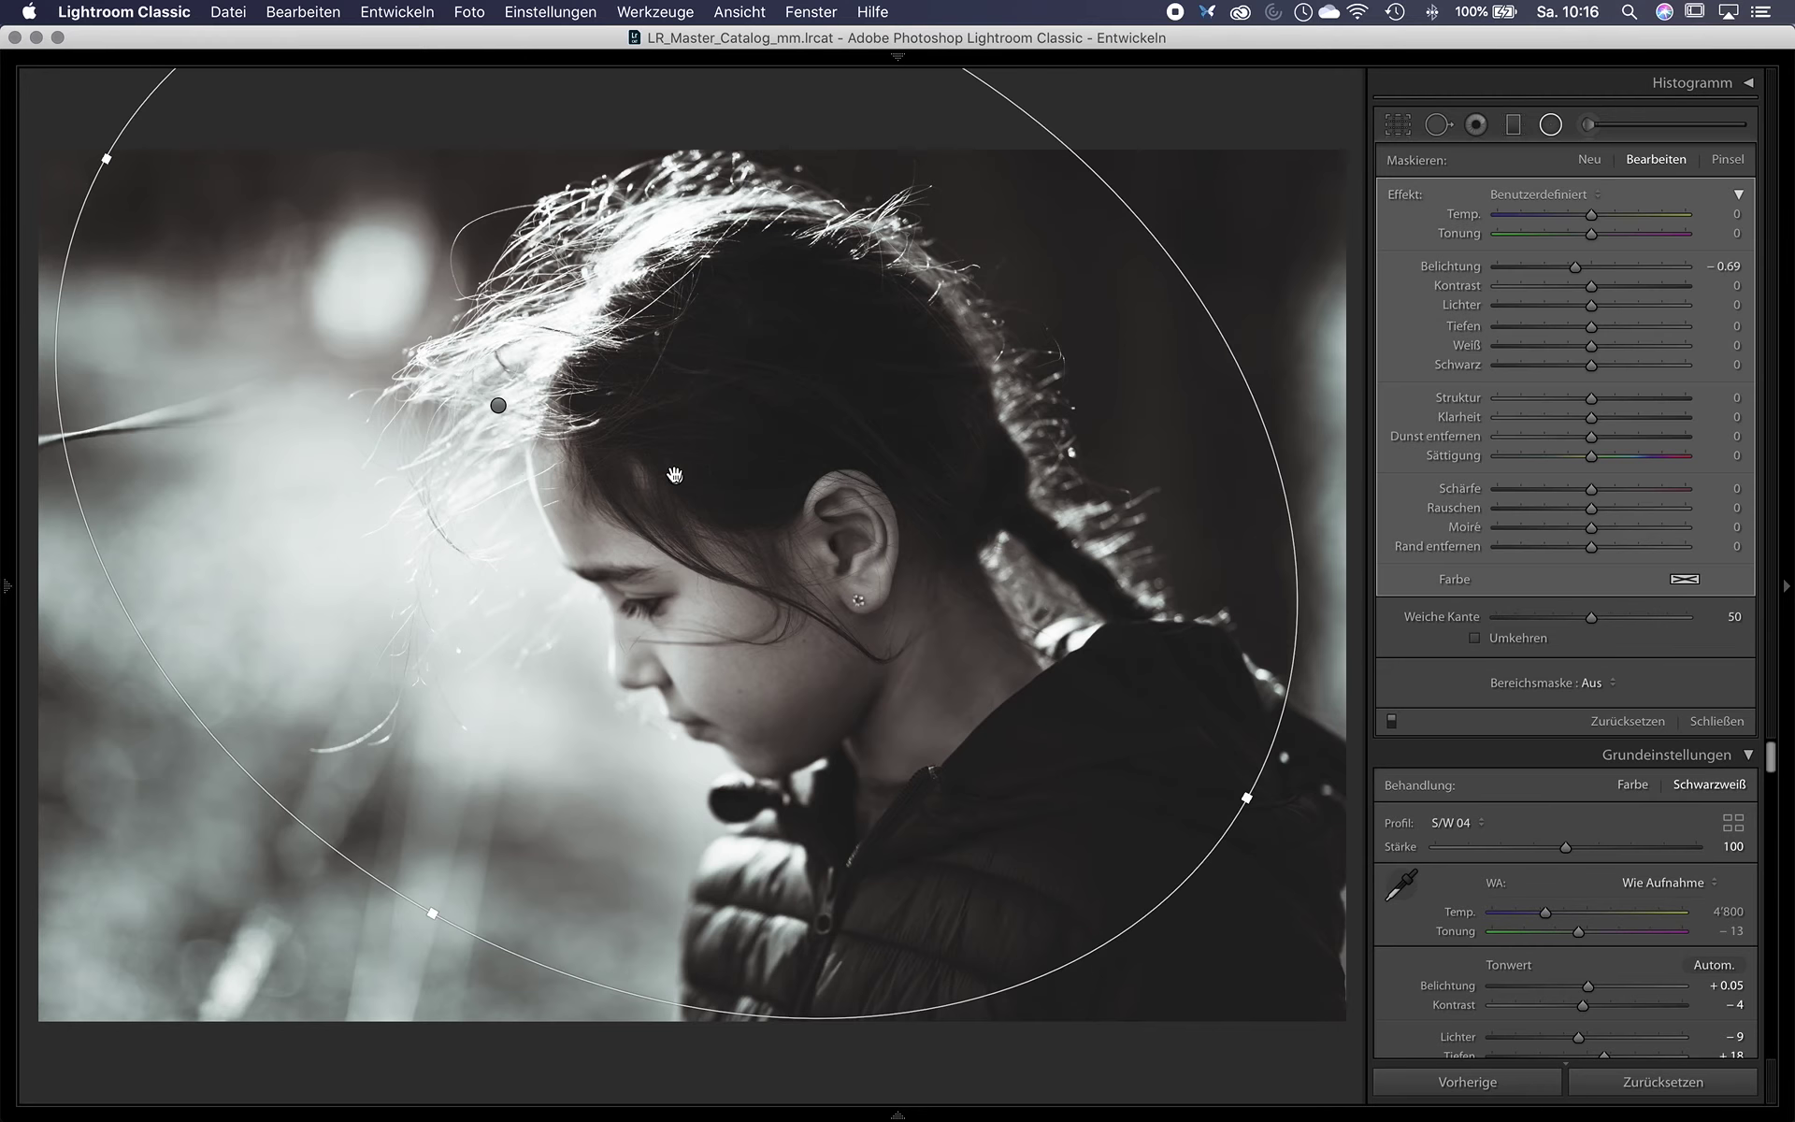
left_click_drag(1576, 267, 1568, 268)
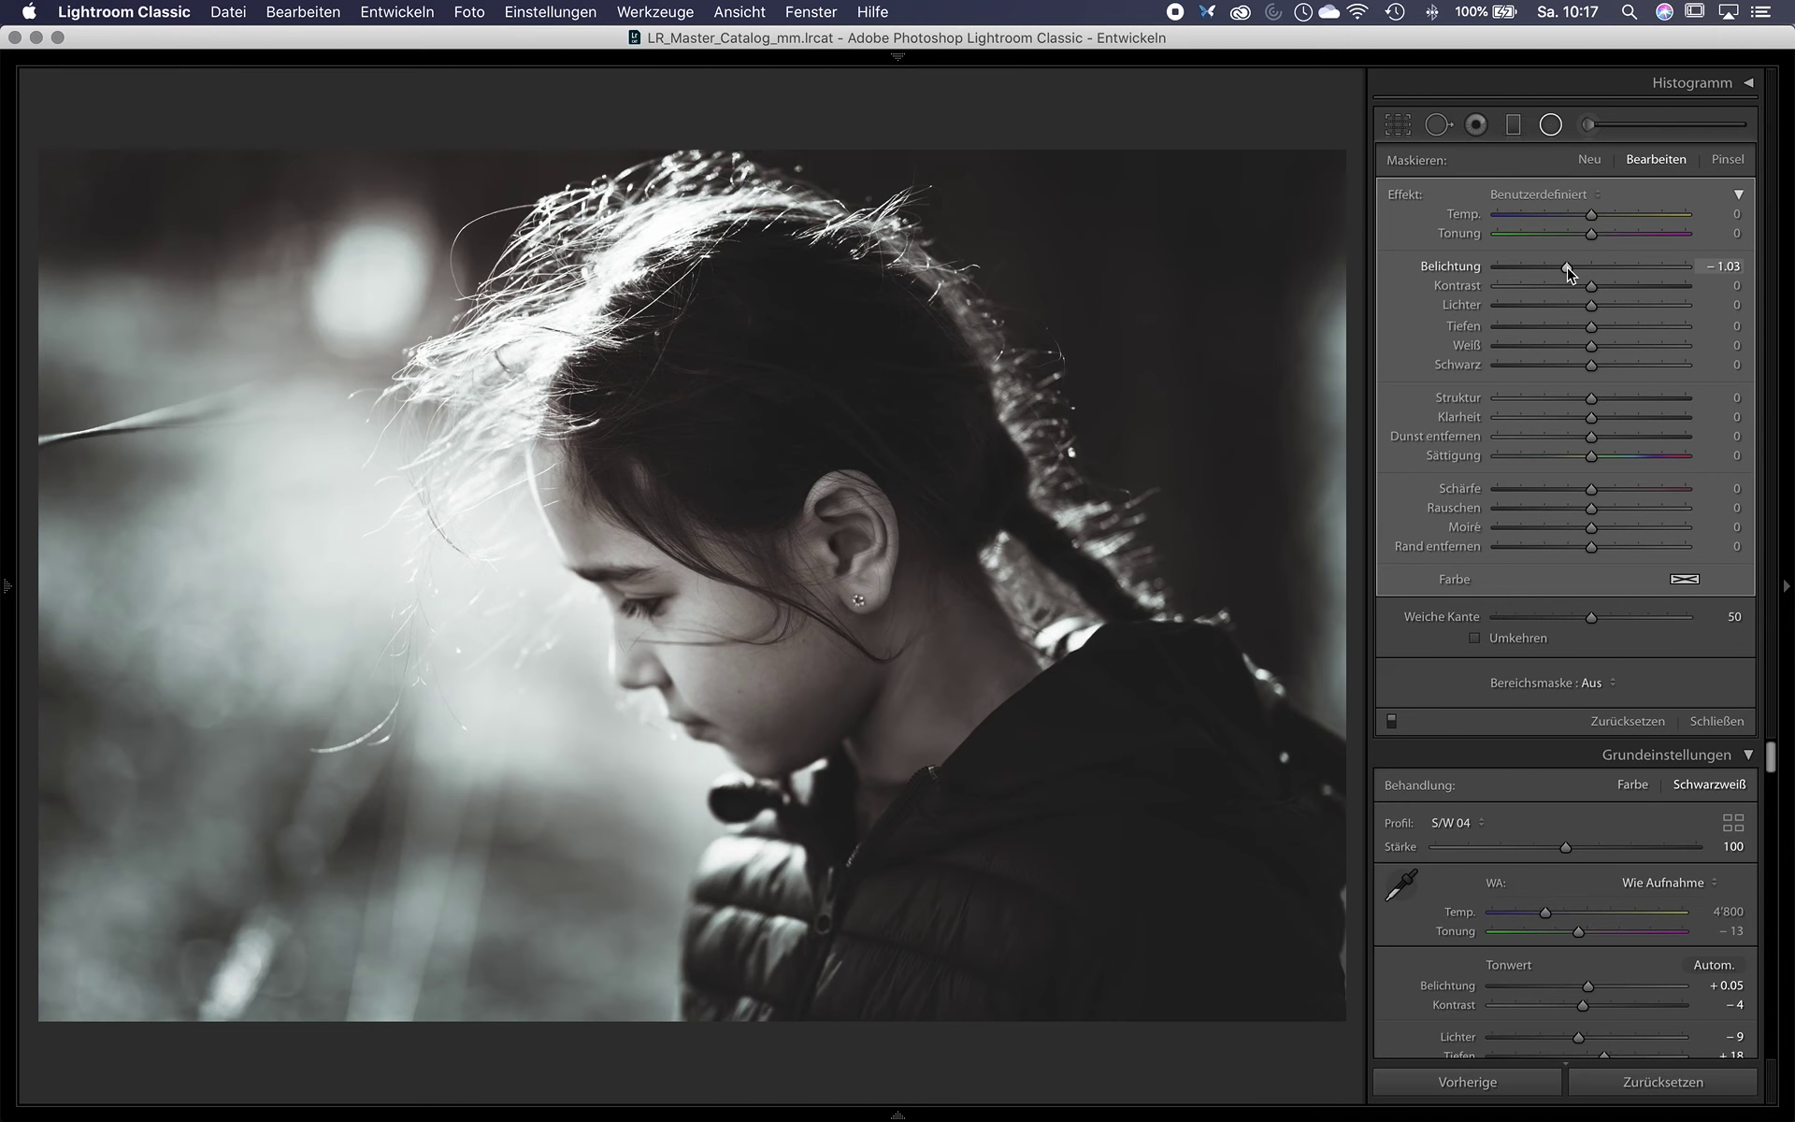
Give the top graduated filter a paler warm tint (H 22, S 10%) and widen its luminance range.
left_click(1513, 124)
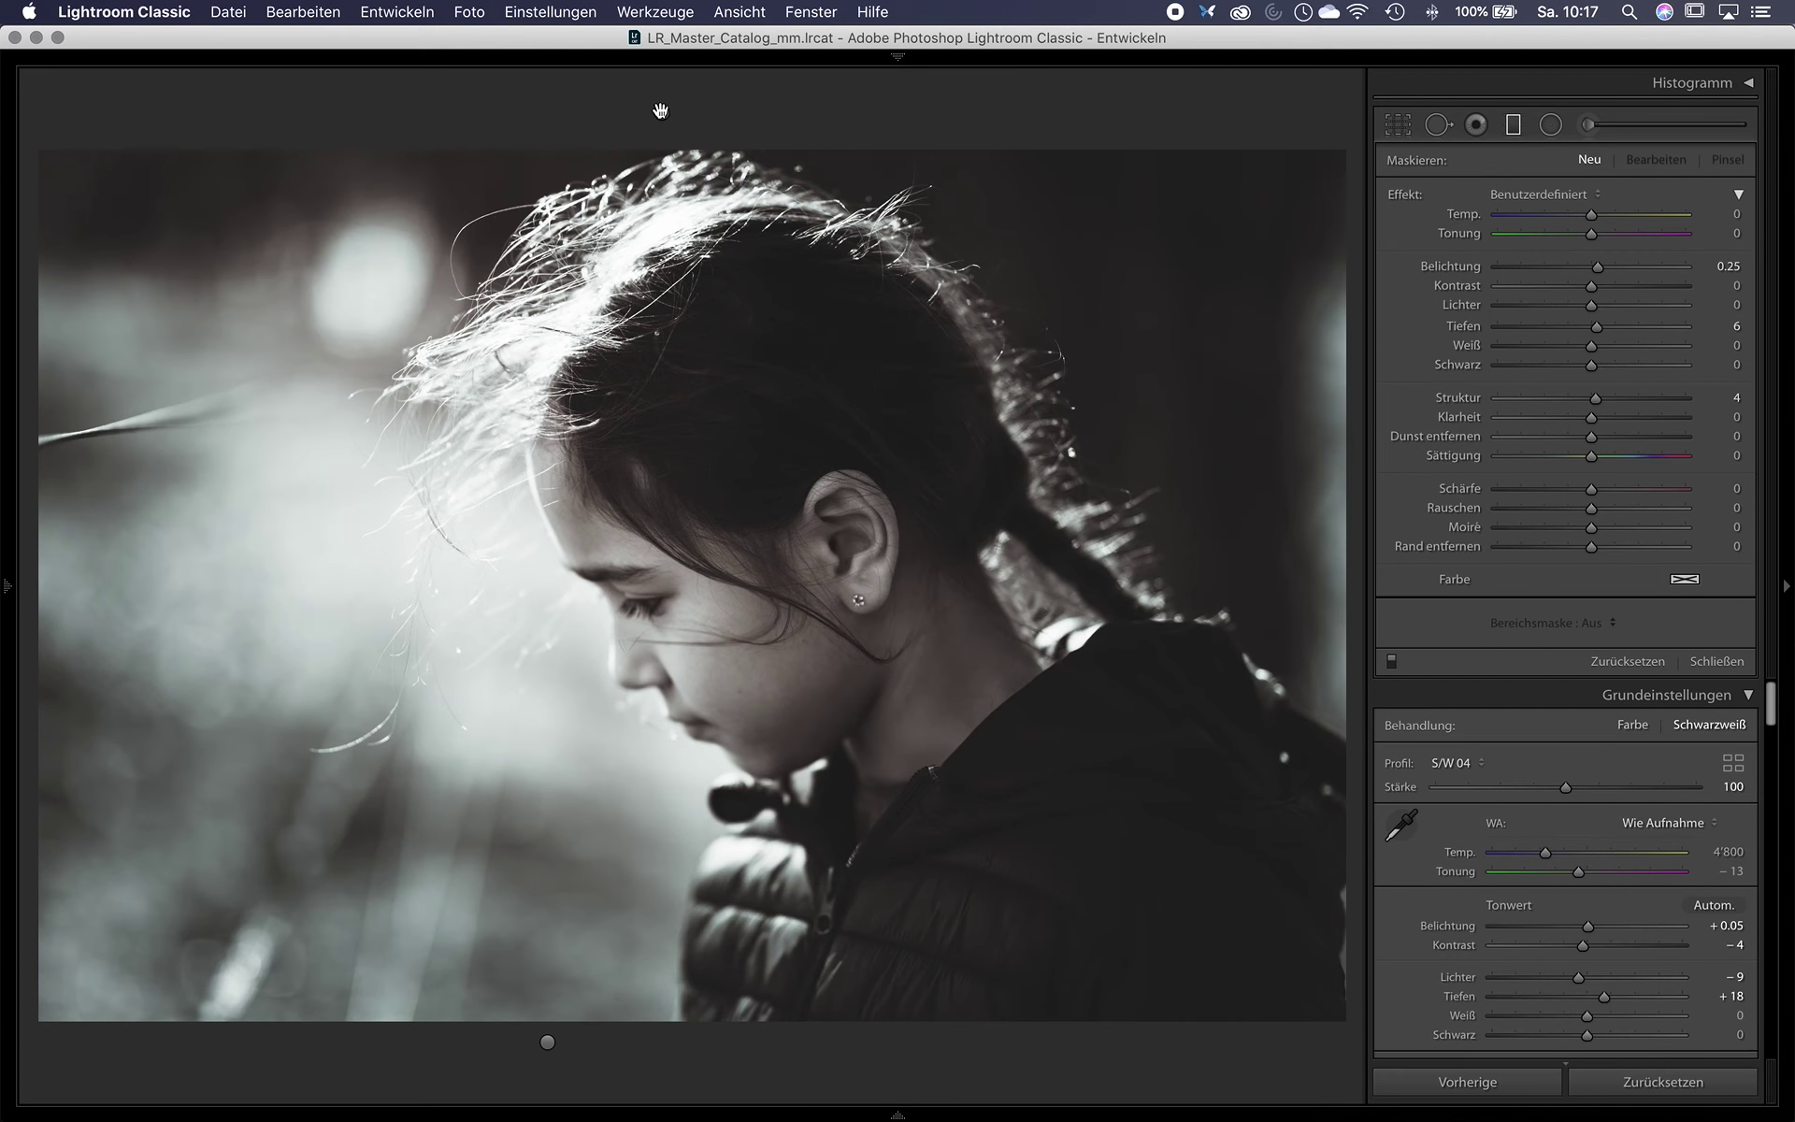
left_click(659, 111)
left_click(1683, 578)
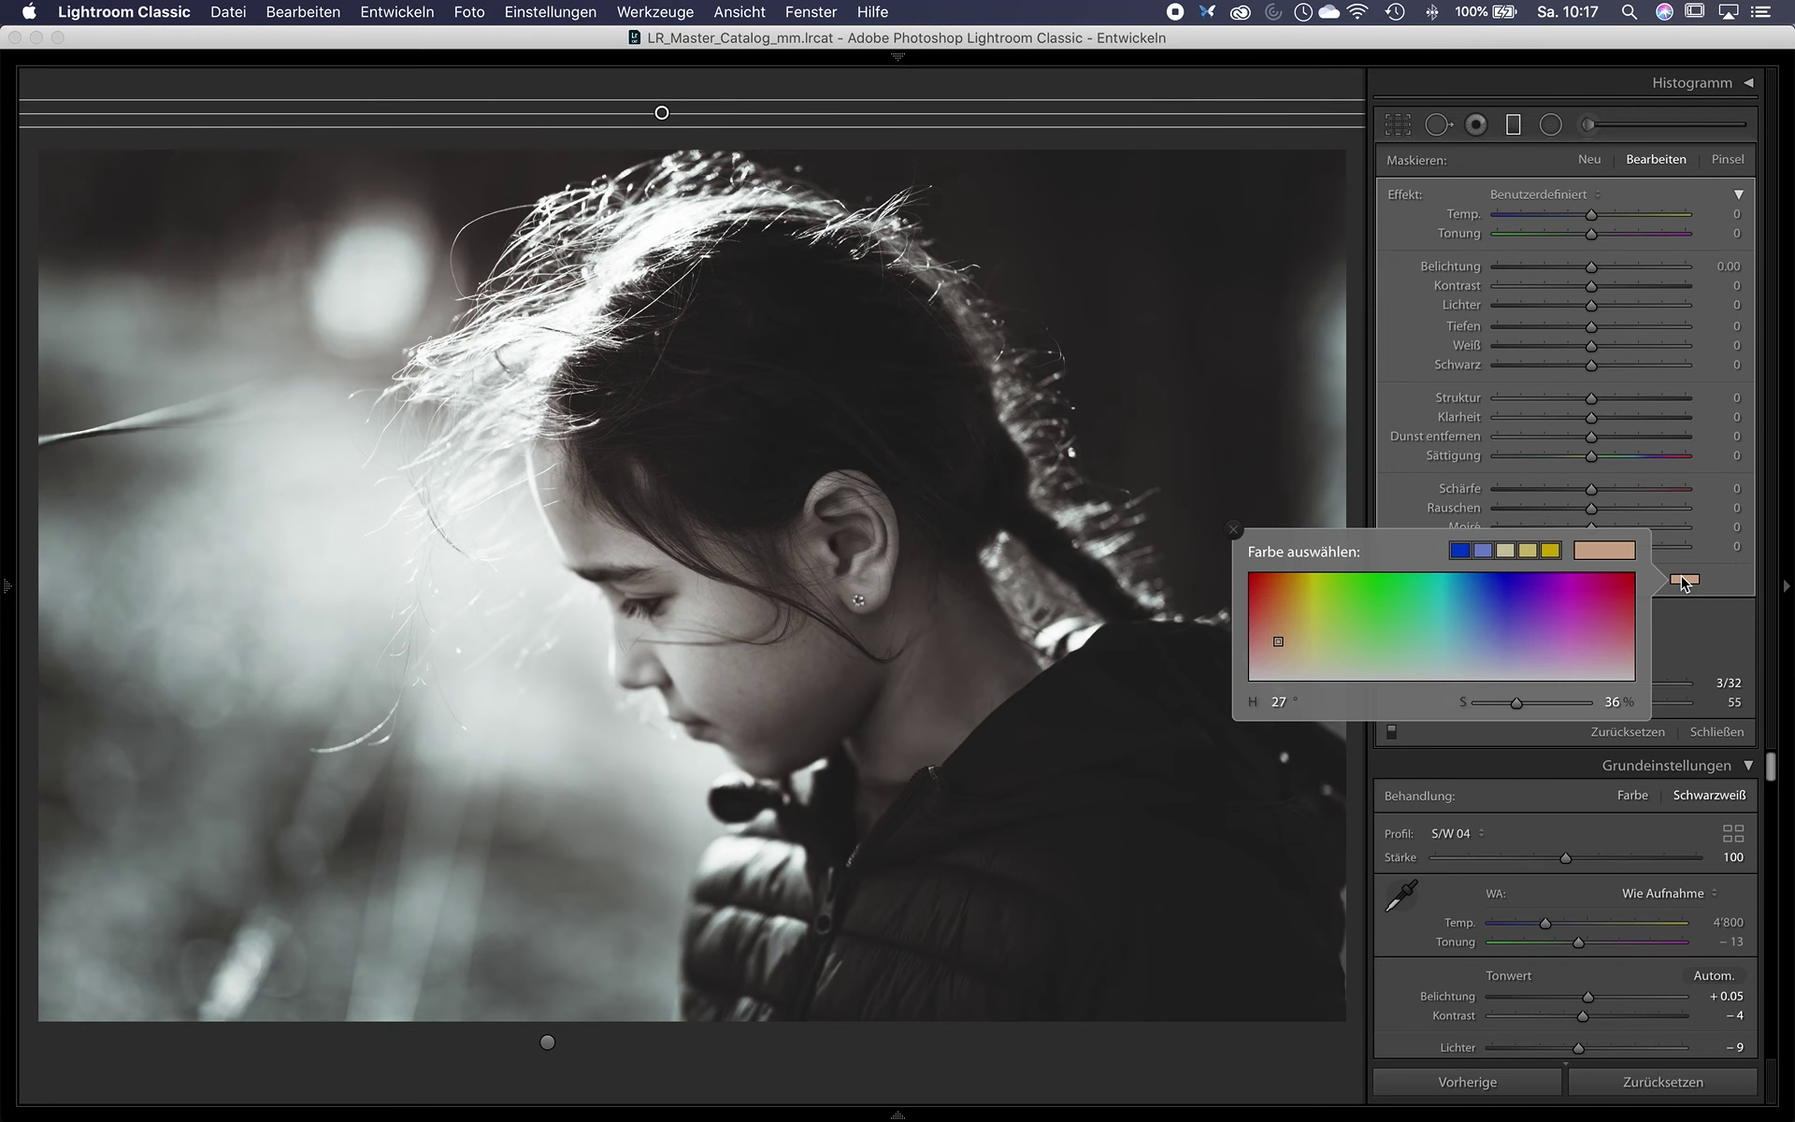
left_click_drag(1278, 642, 1270, 665)
left_click_drag(1271, 666, 1272, 667)
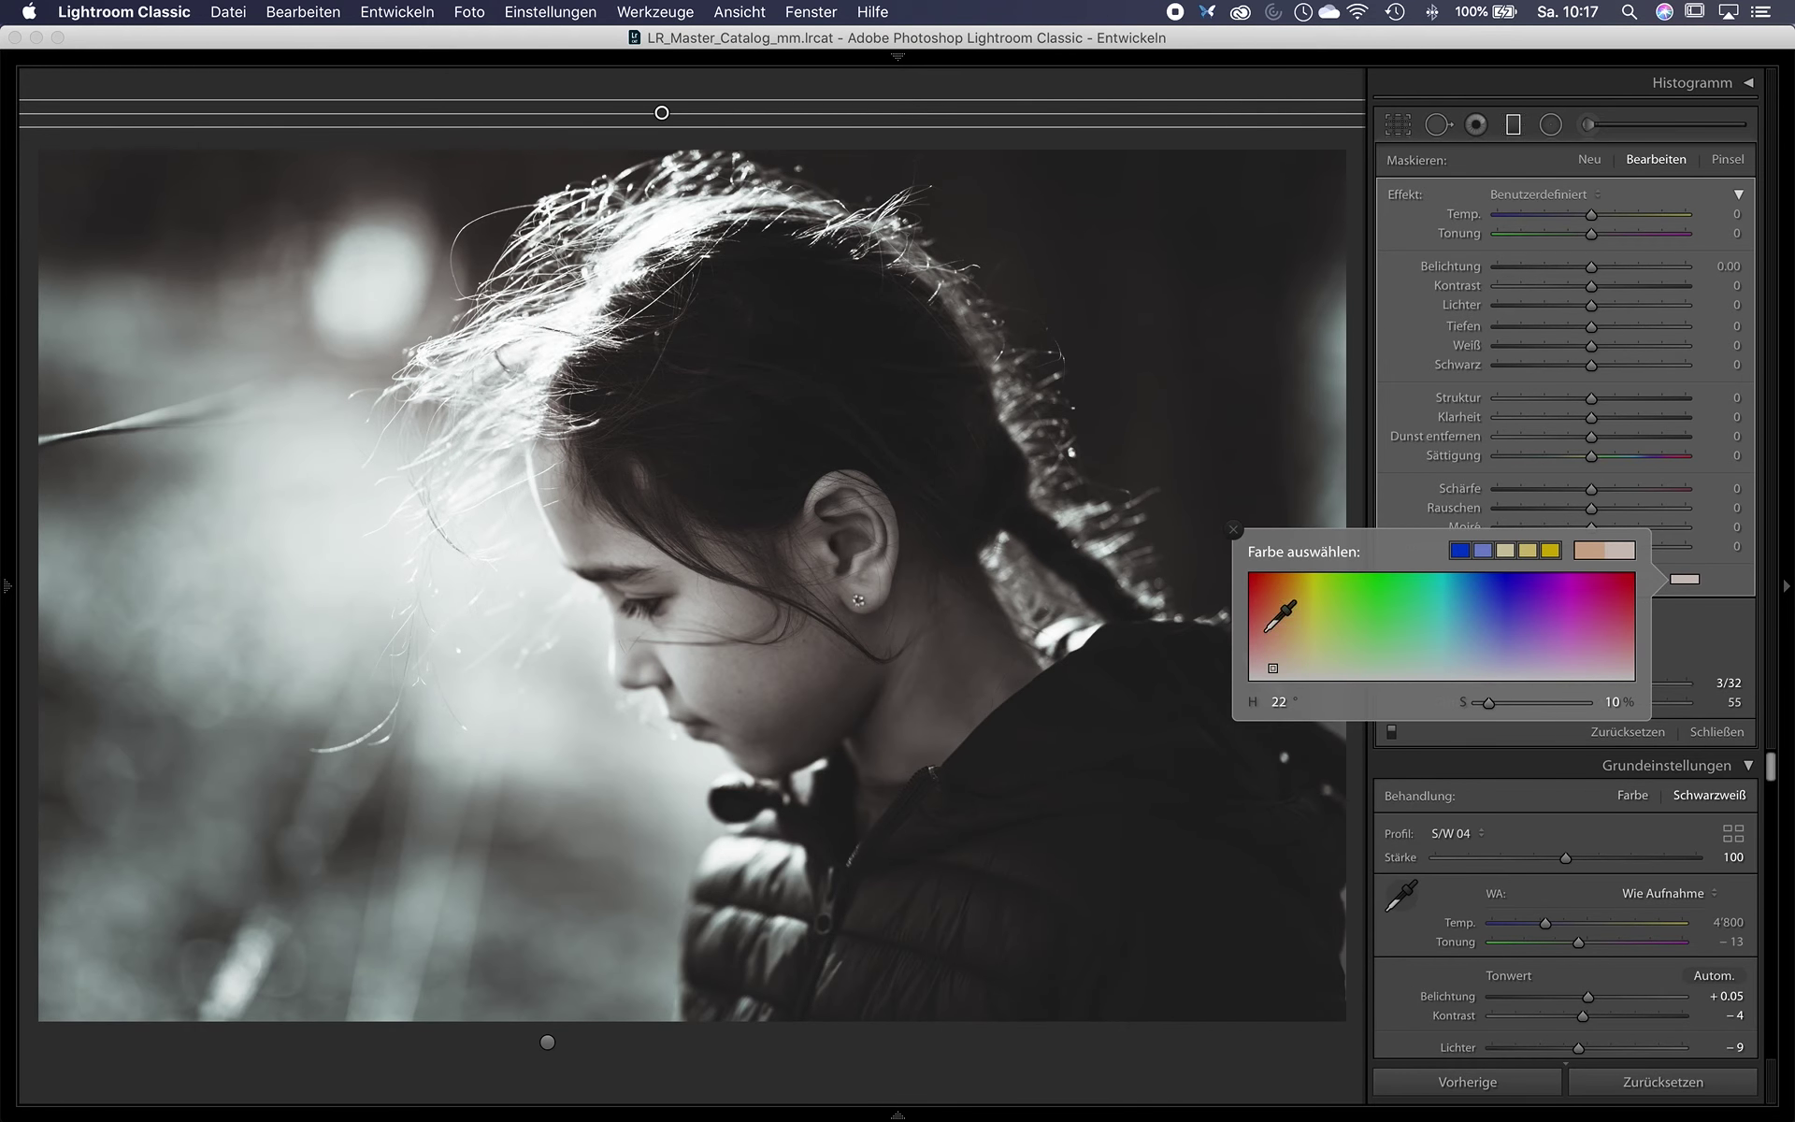
left_click(1233, 529)
left_click_drag(1558, 683, 1661, 685)
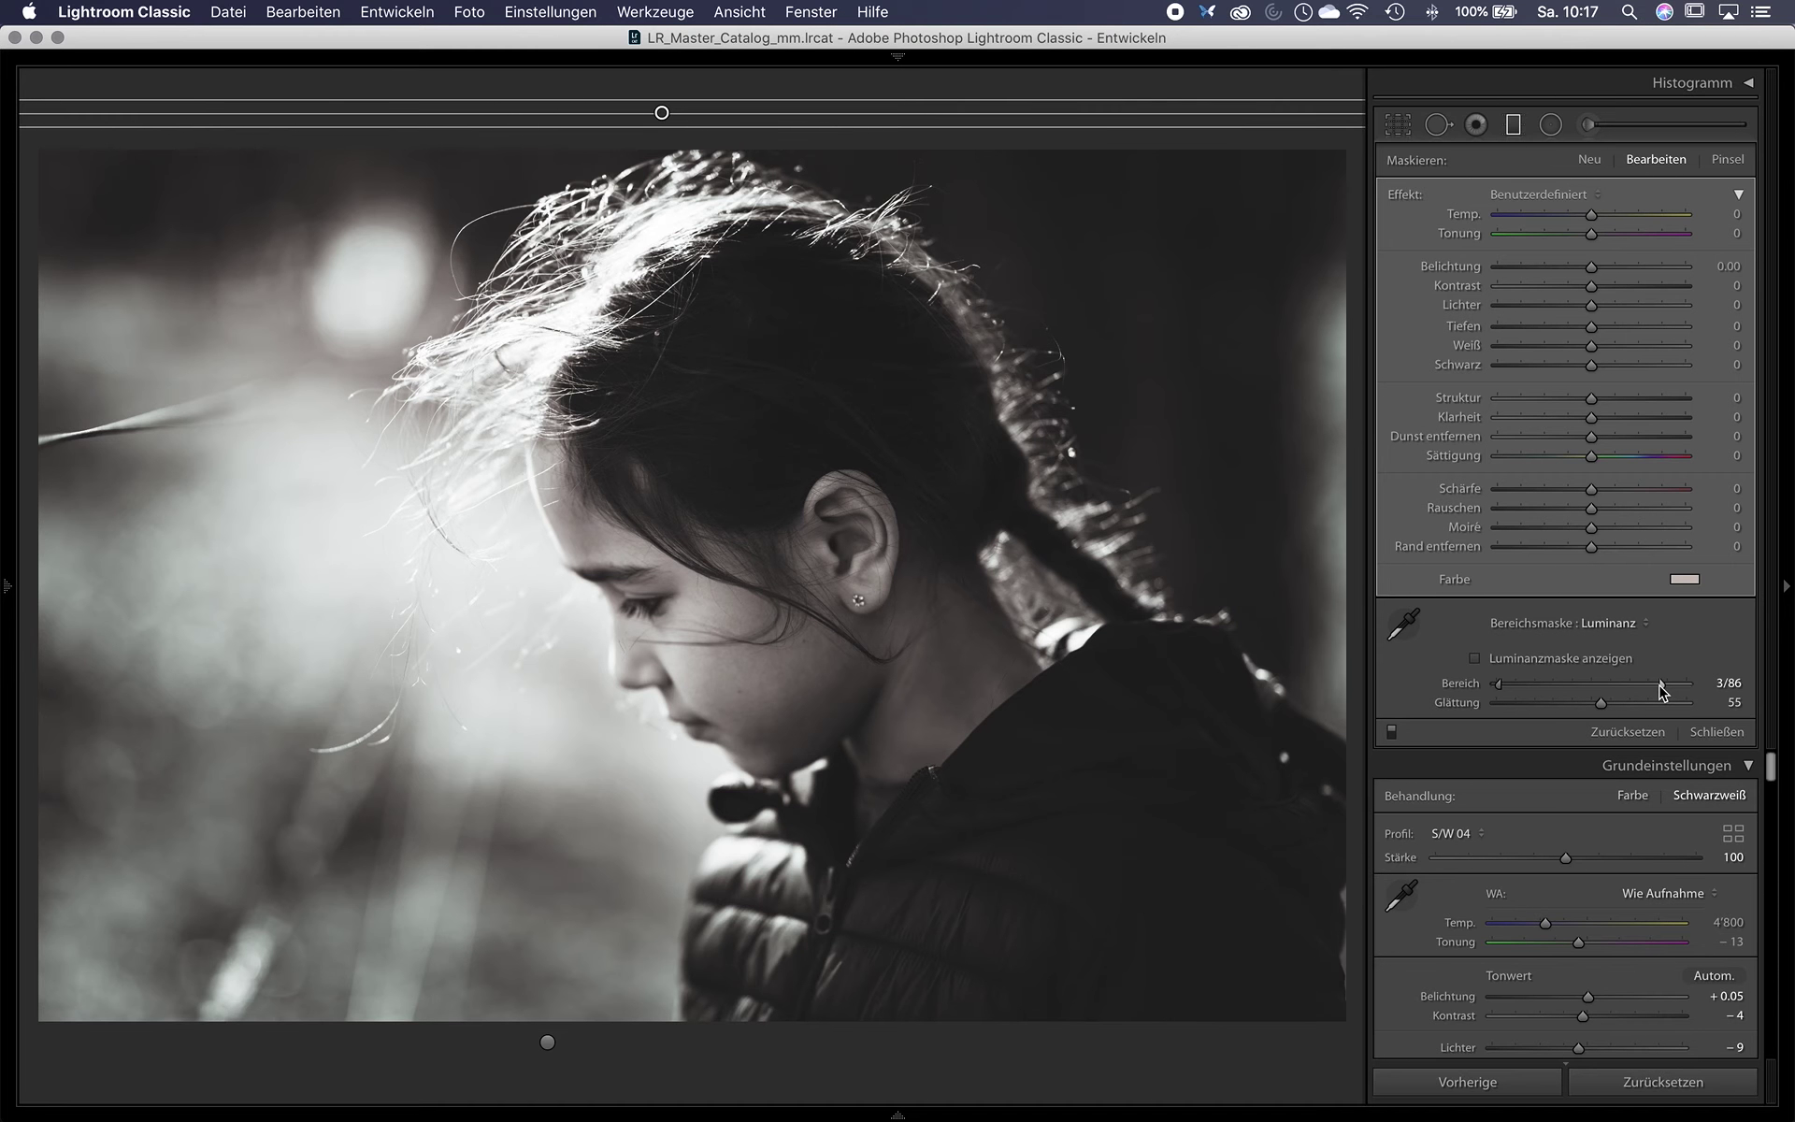
key("m")
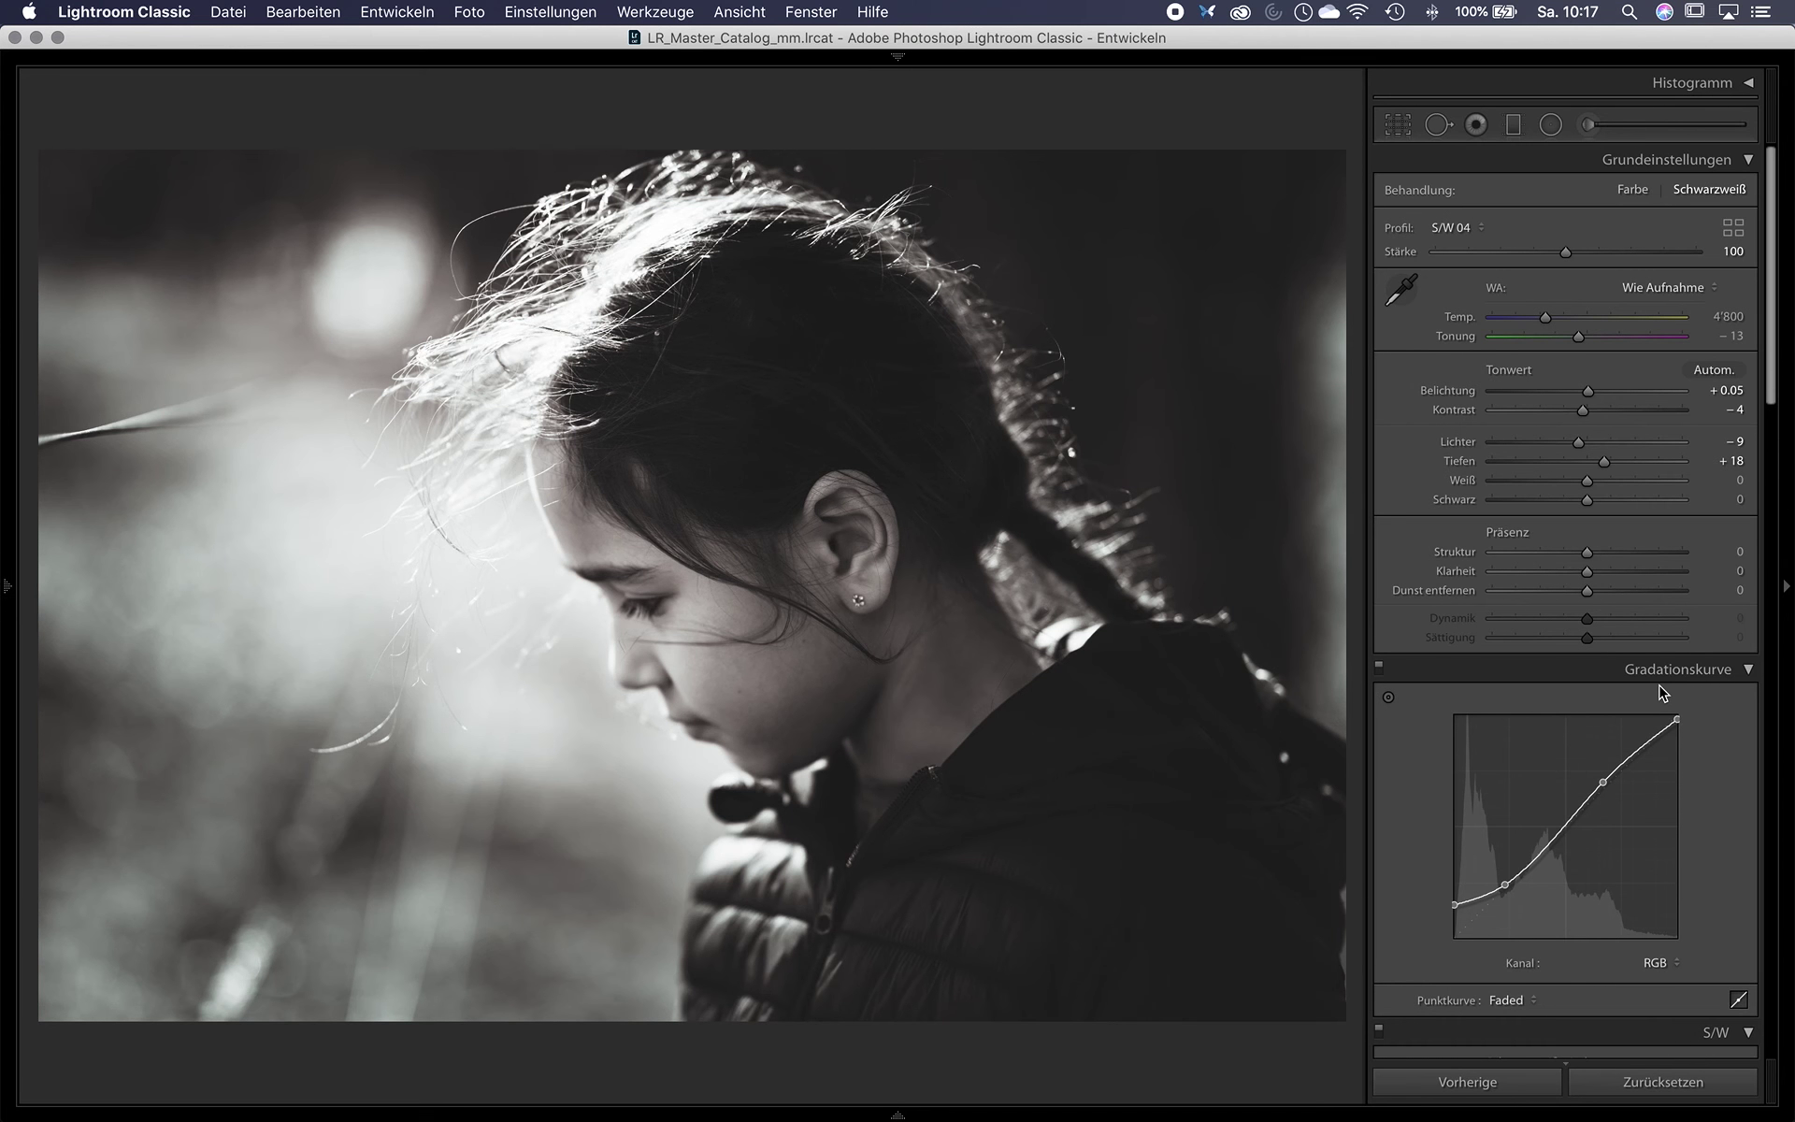
Reset all develop edits and apply the 07_Black_White preset 7_15_Film_Noir.
key("super+shift+r")
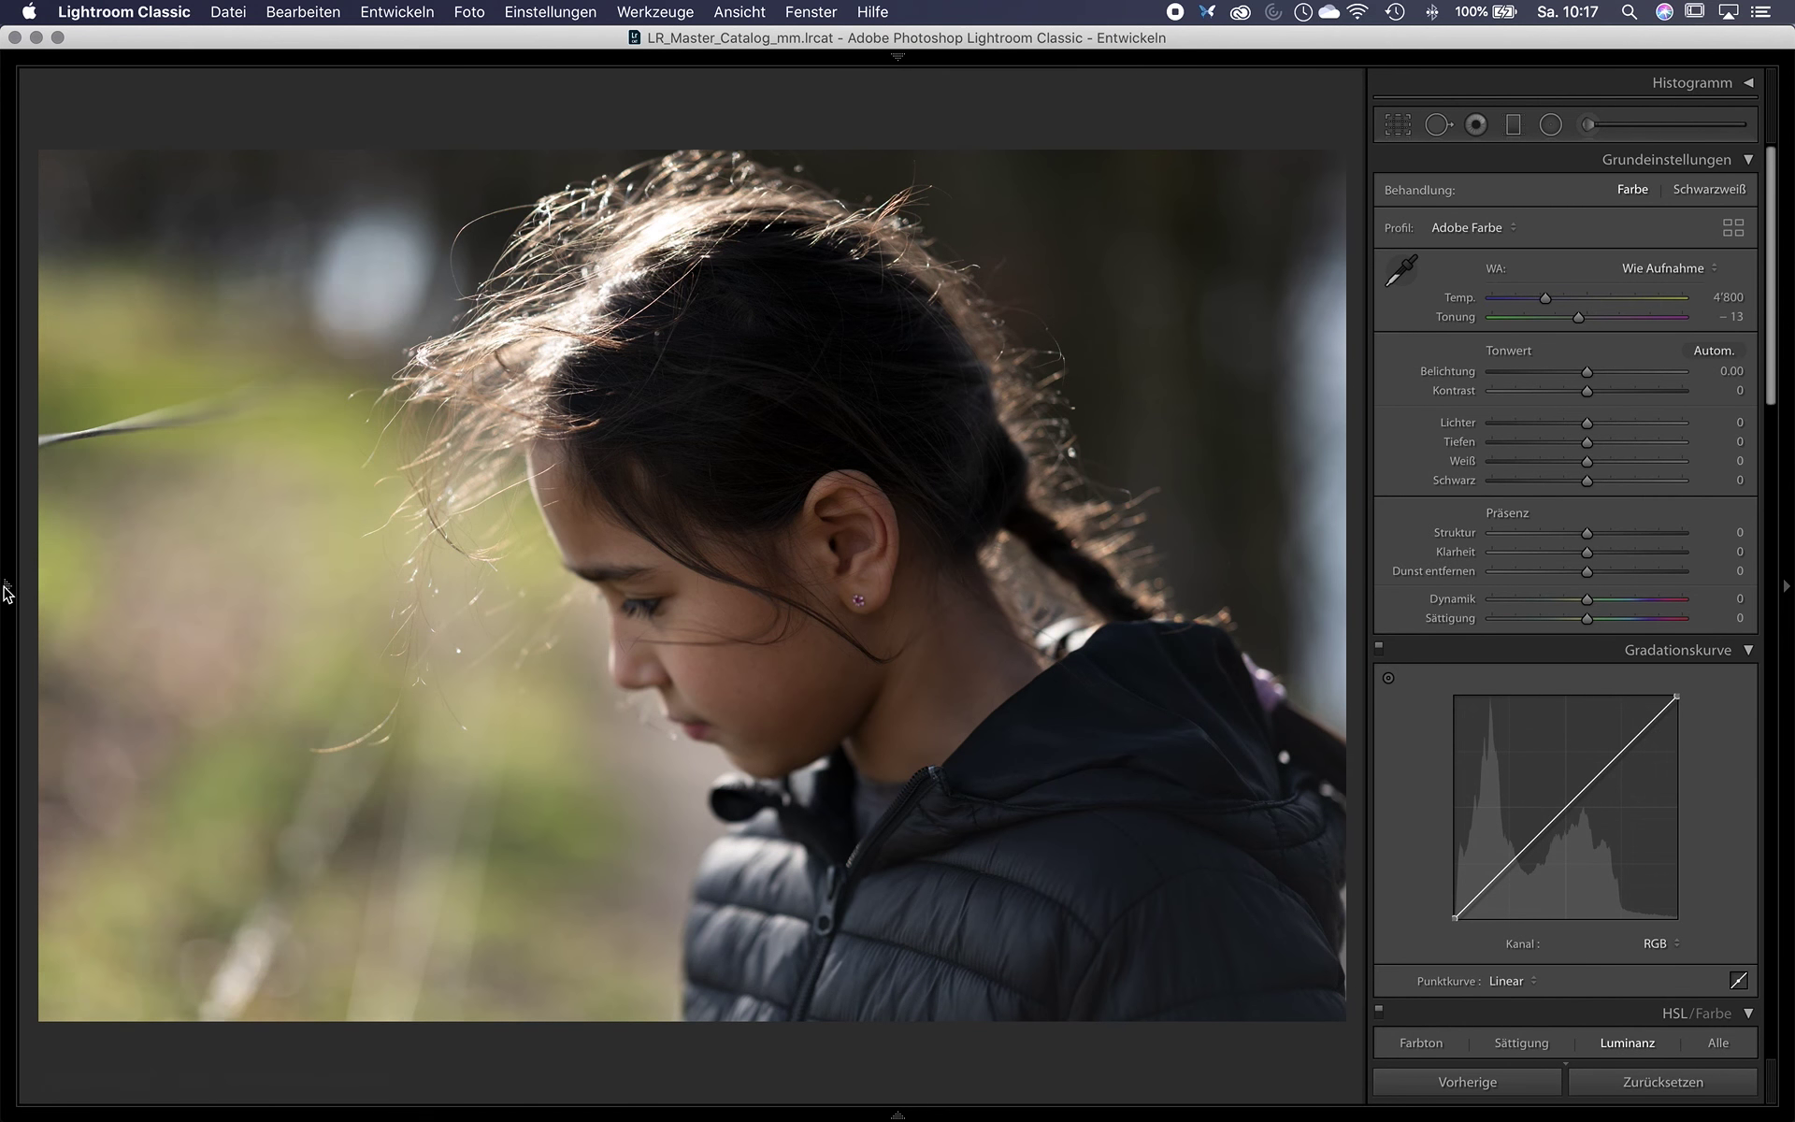
left_click(8, 592)
left_click(89, 473)
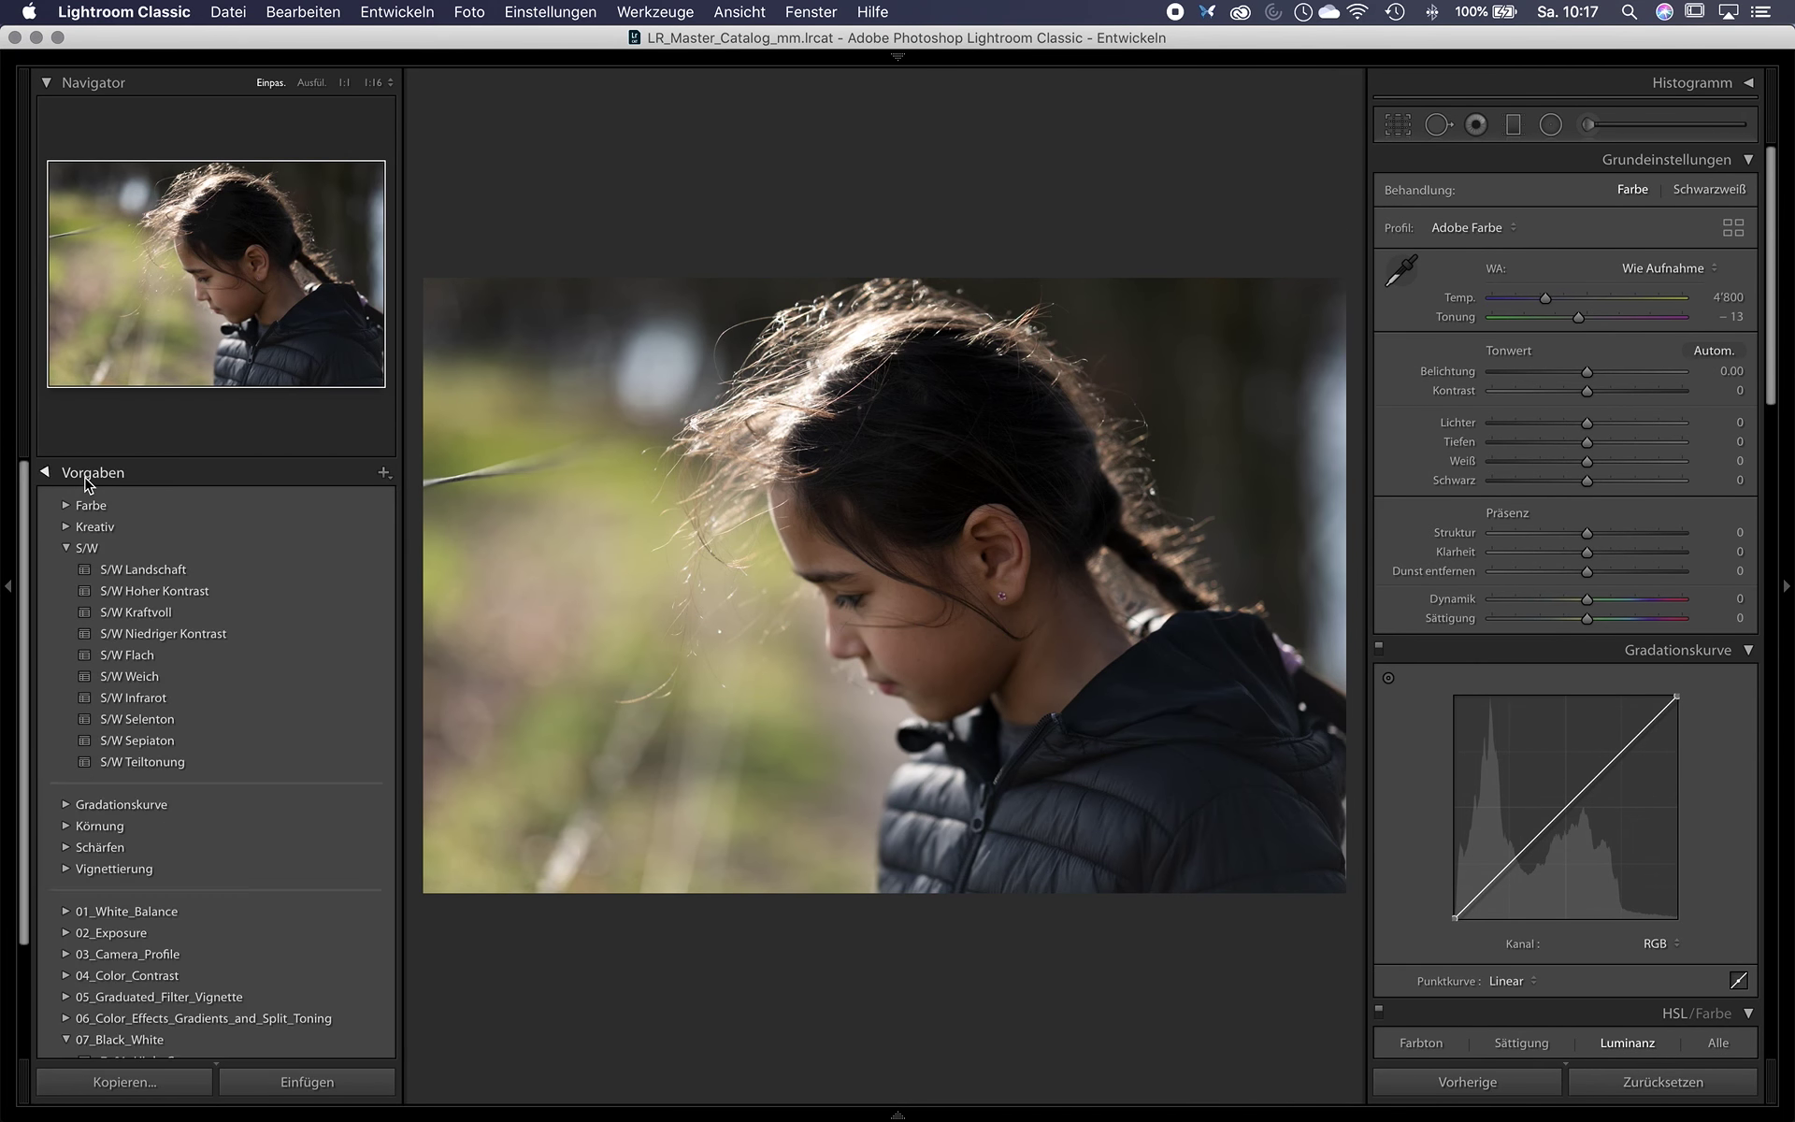
scroll(233, 827, "down", 2)
scroll(233, 824, "down", 3)
scroll(245, 822, "down", 2)
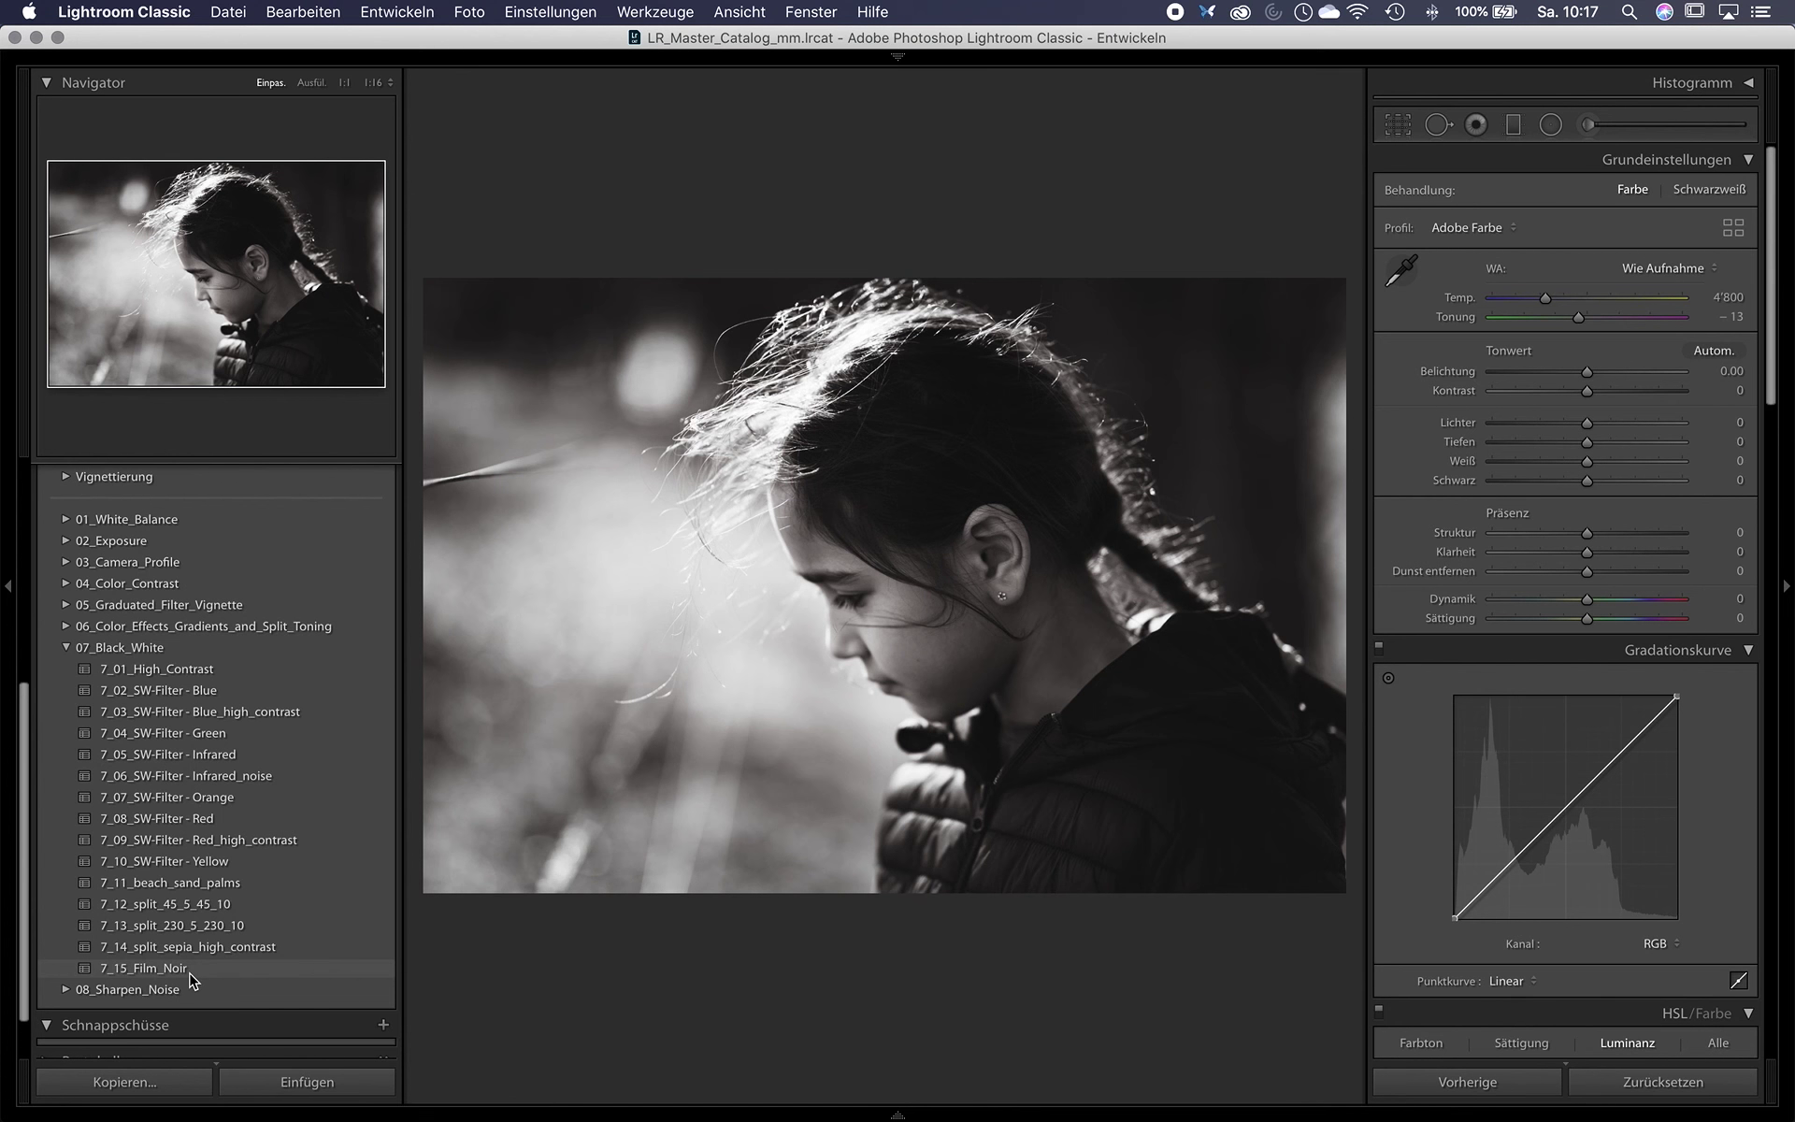
left_click(191, 975)
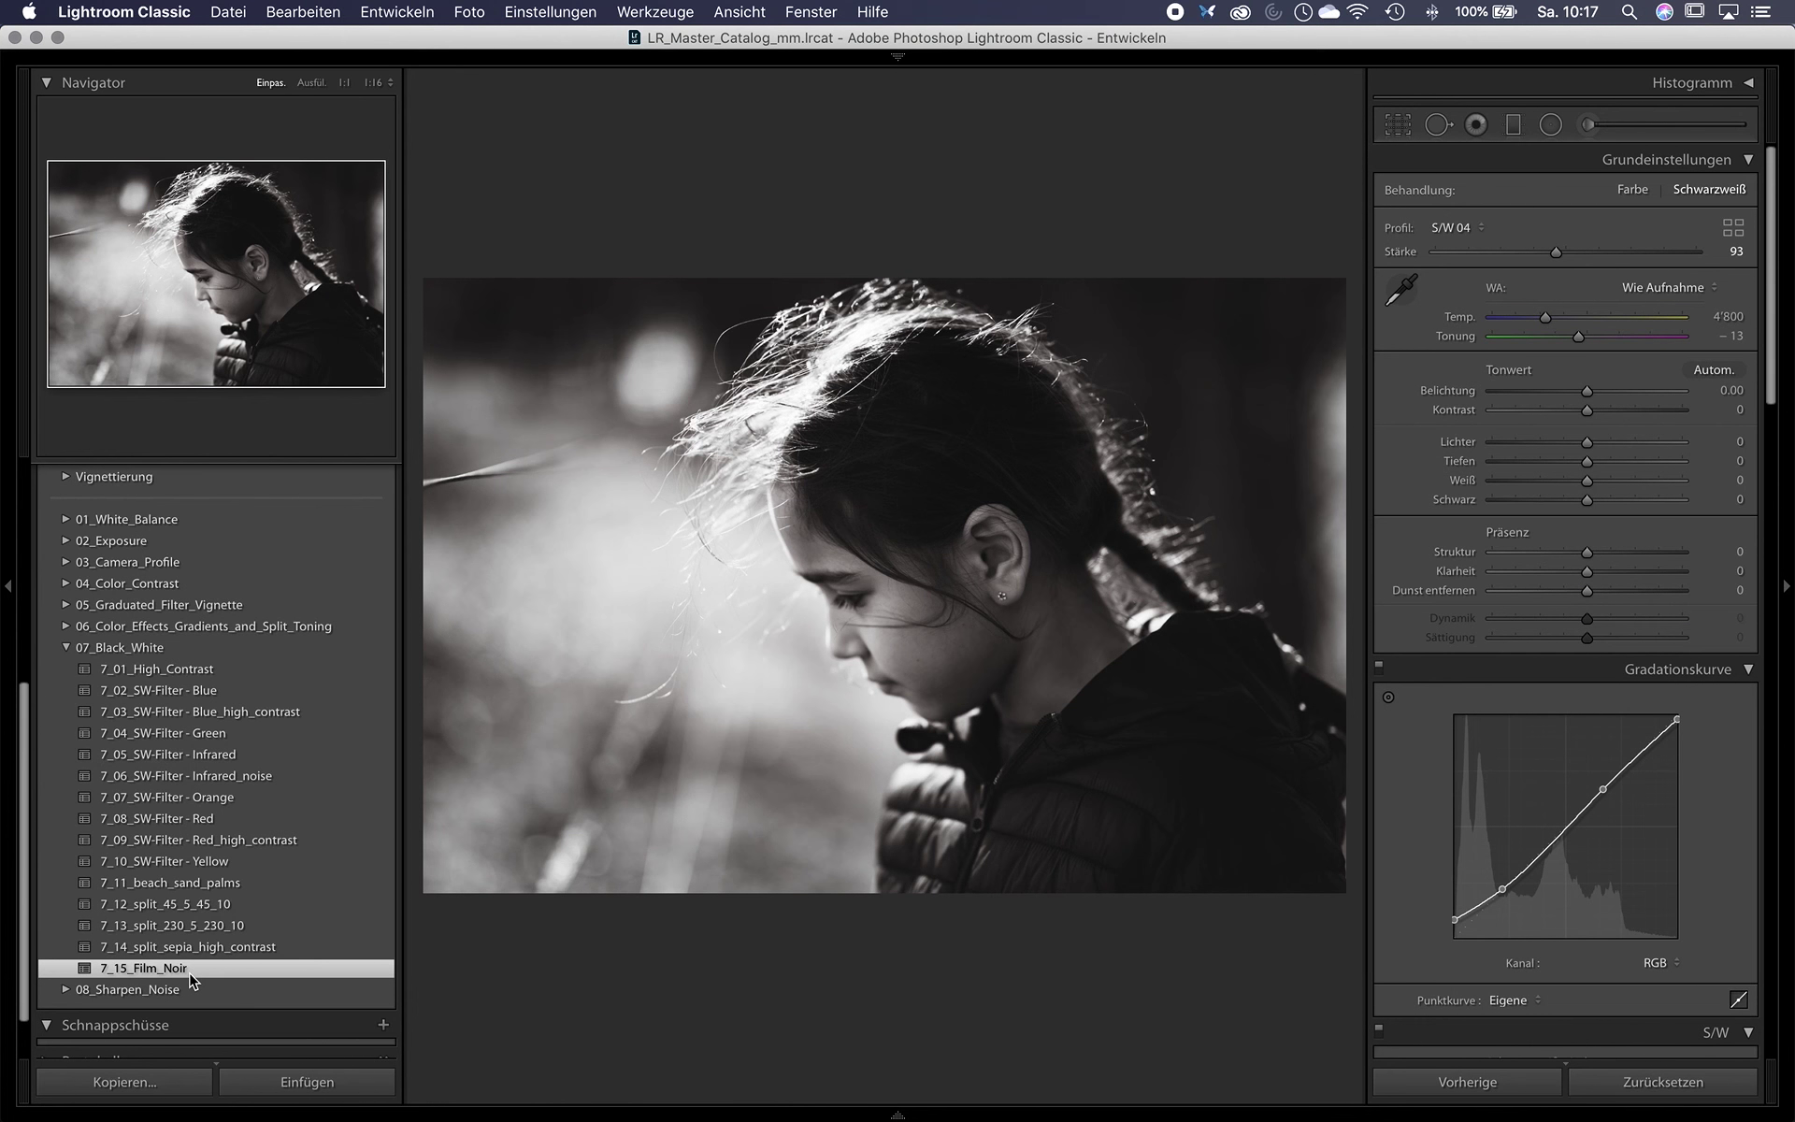
key("Tab")
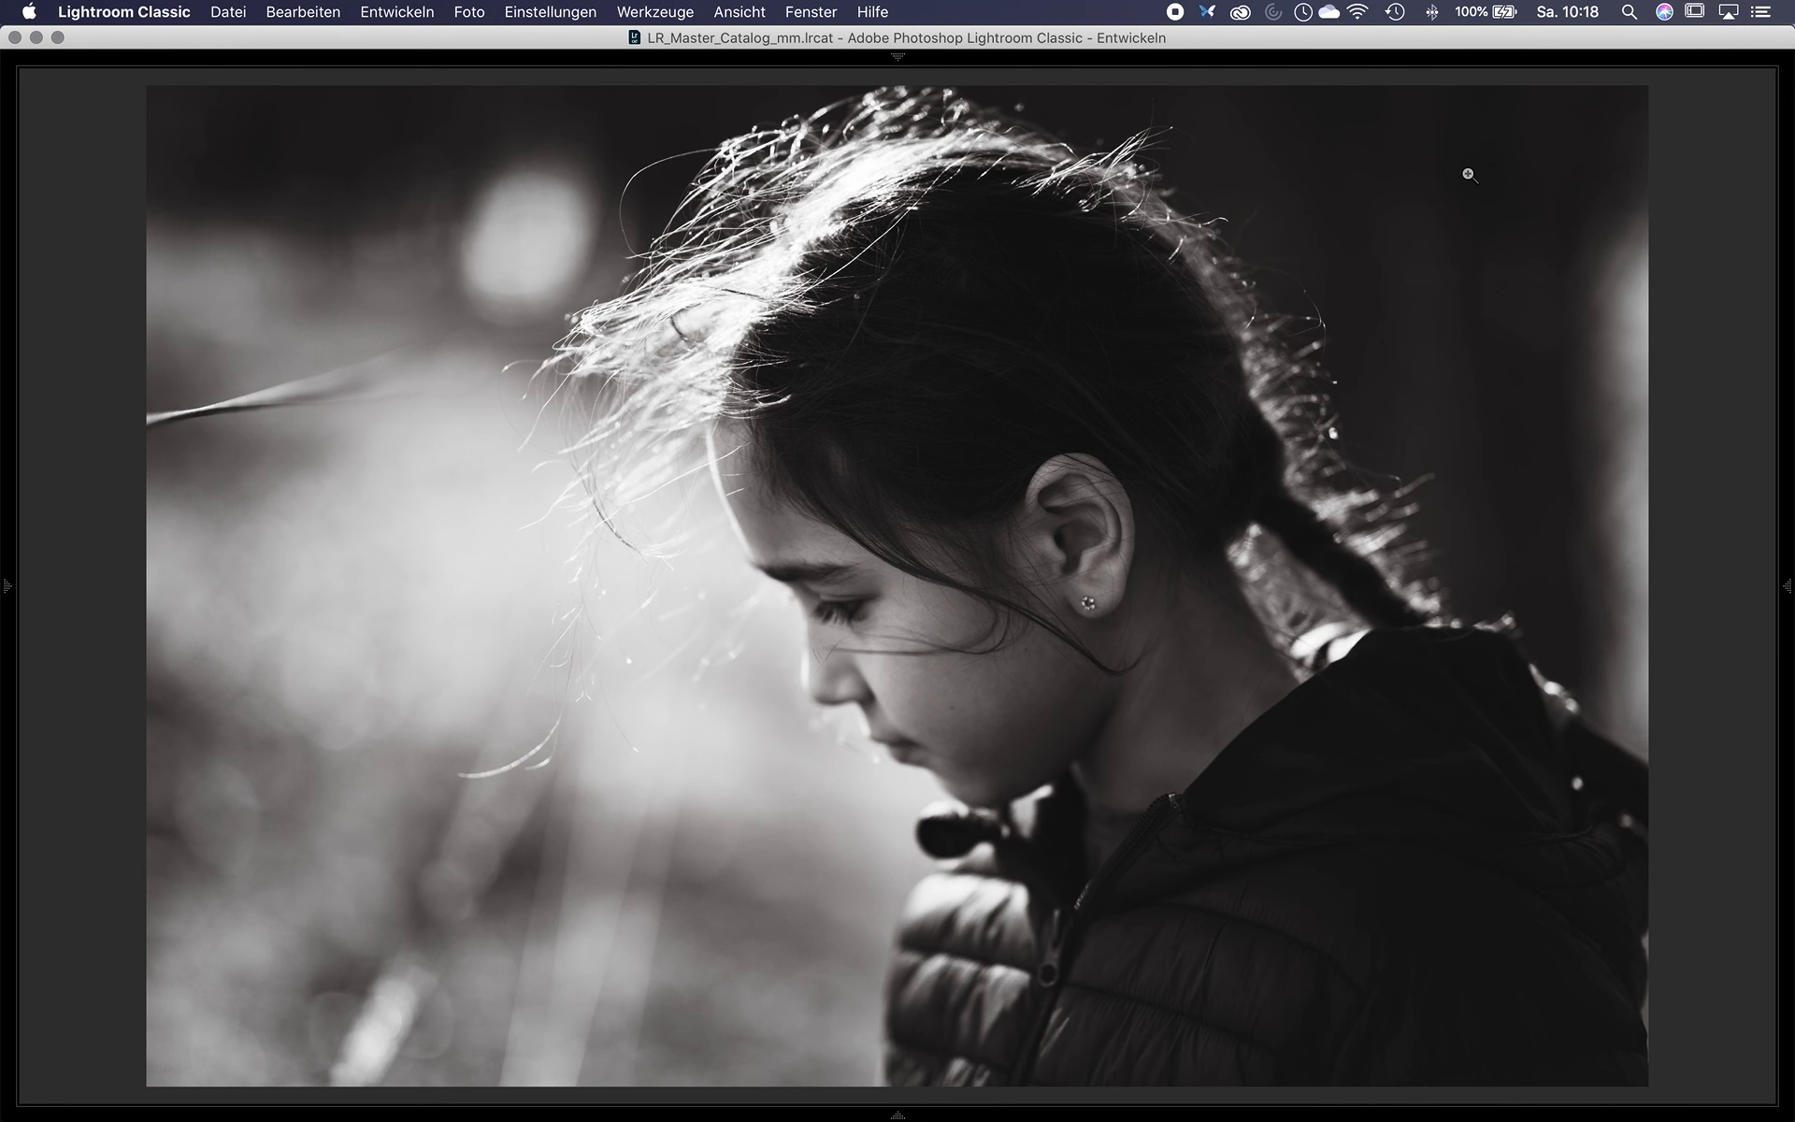
Show the side panels again and select the Graduated Filter tool.
key("Tab")
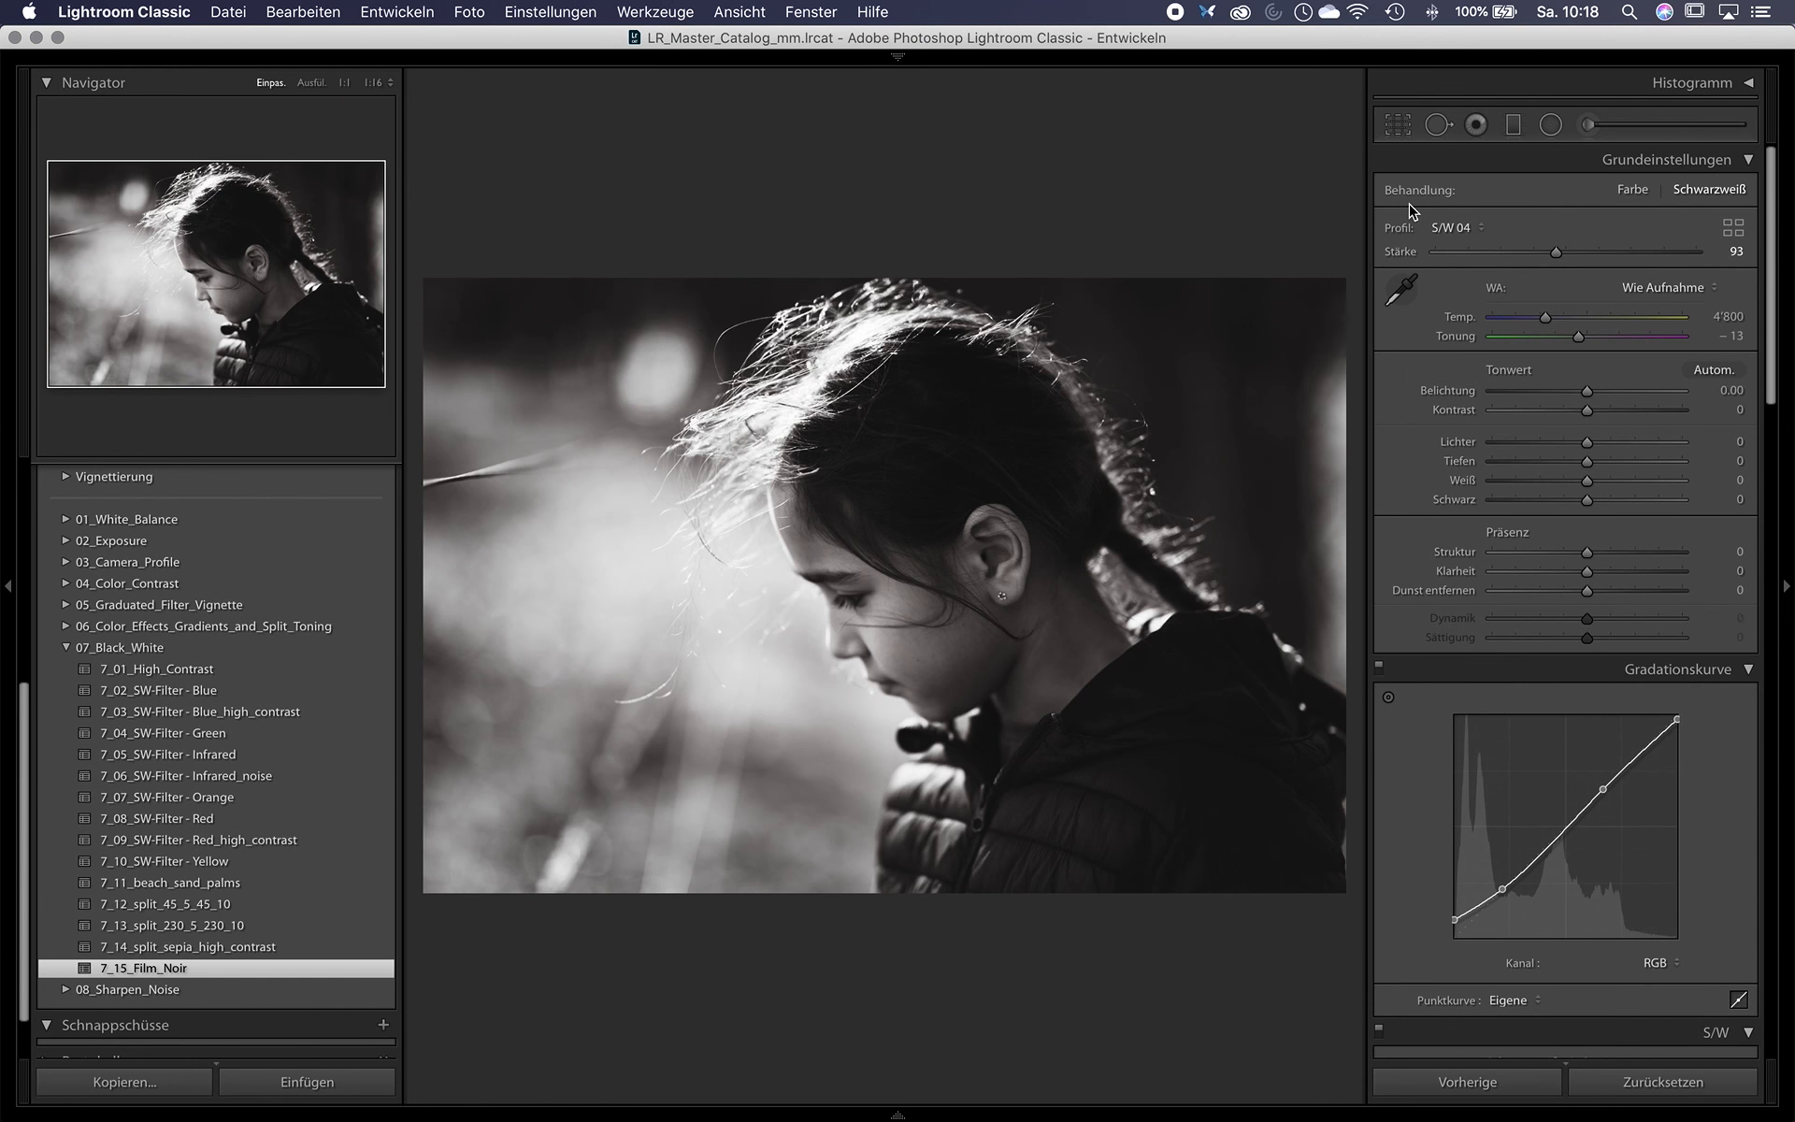
left_click(1514, 124)
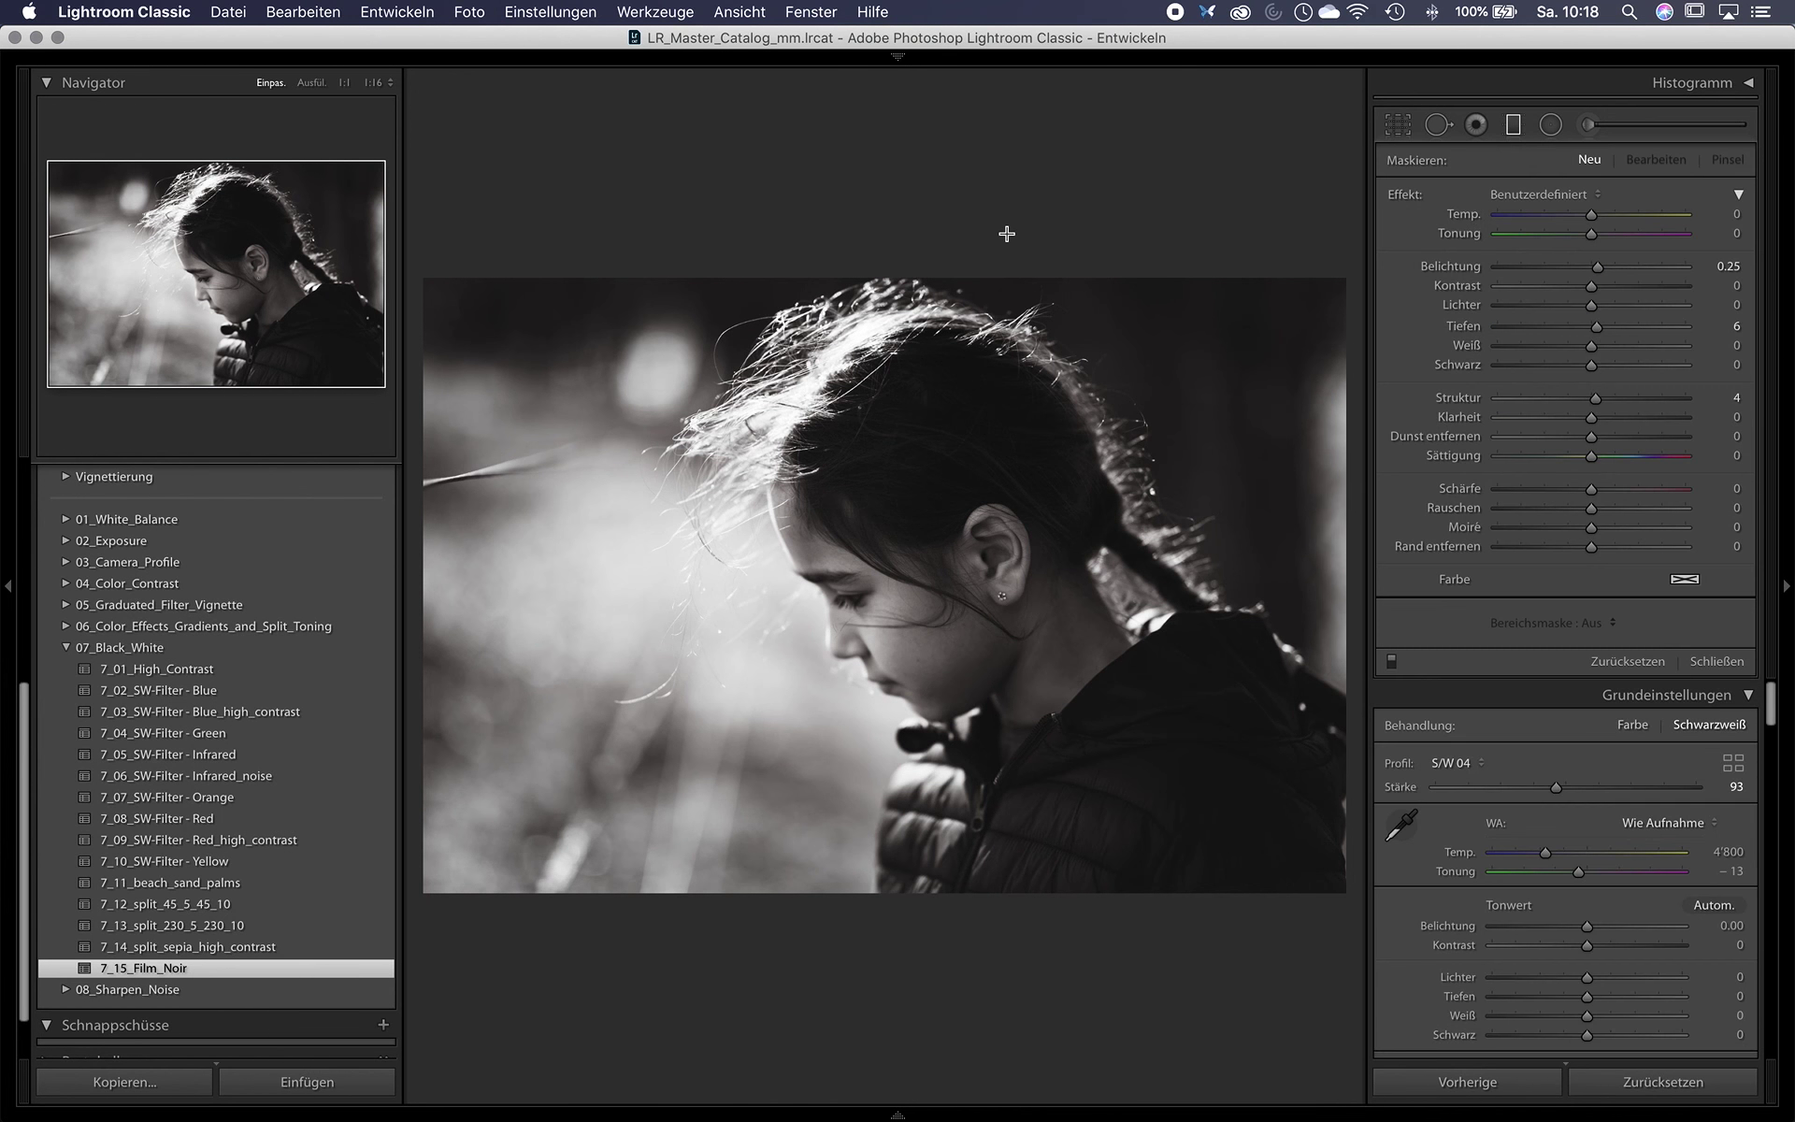